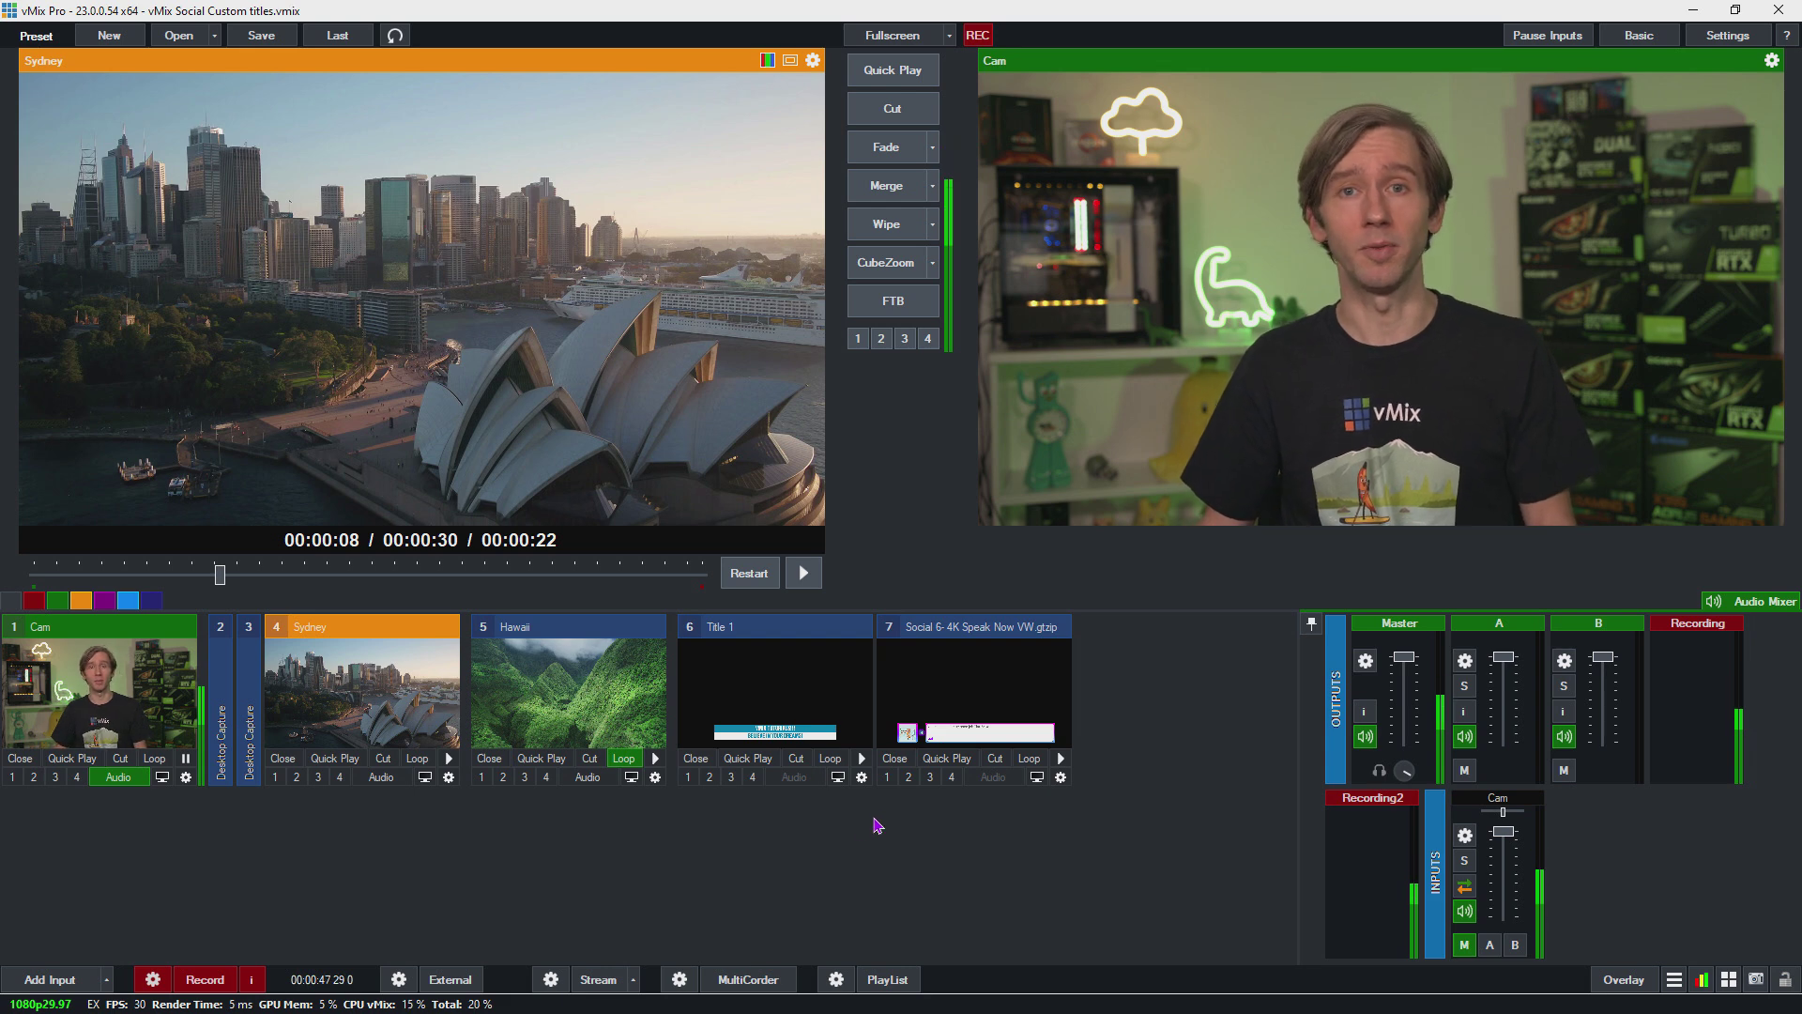
Step: Edit the Title 1 input so its headline reads "vMix tutorials!!!!!", leaving the description text as it is, and close the title editor
left_click(781, 684)
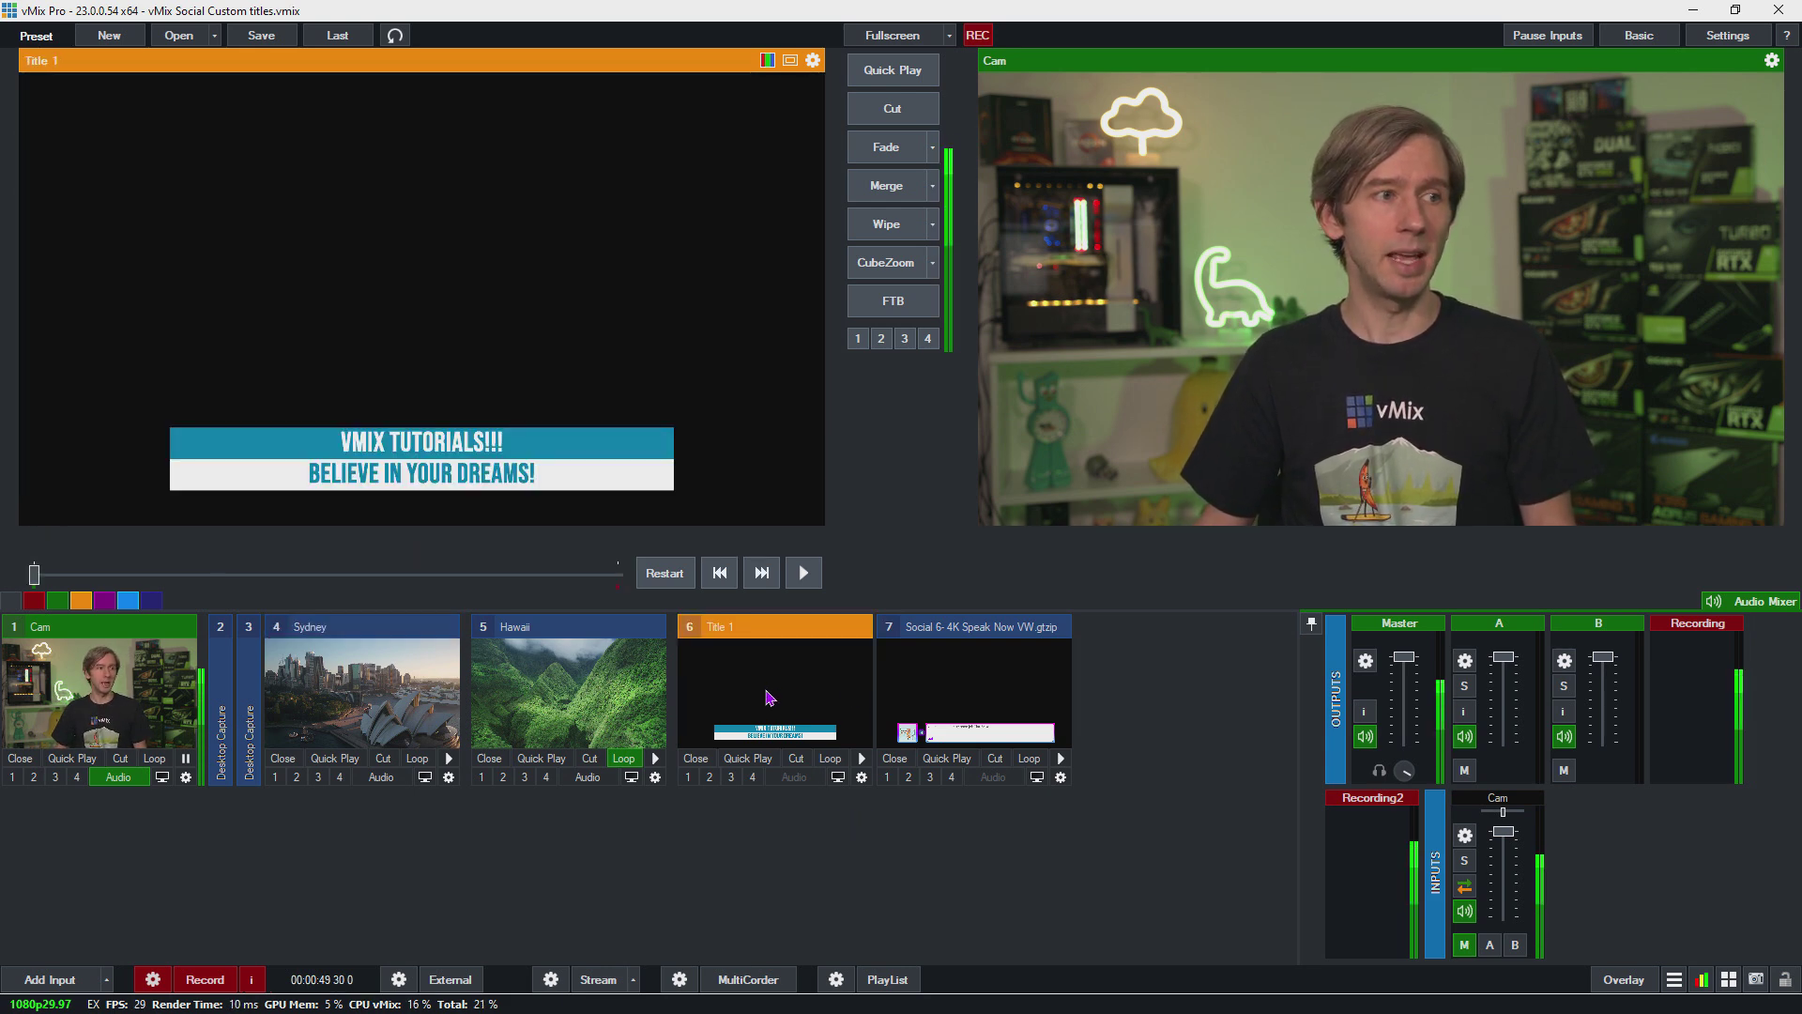
right_click(755, 686)
left_click(813, 696)
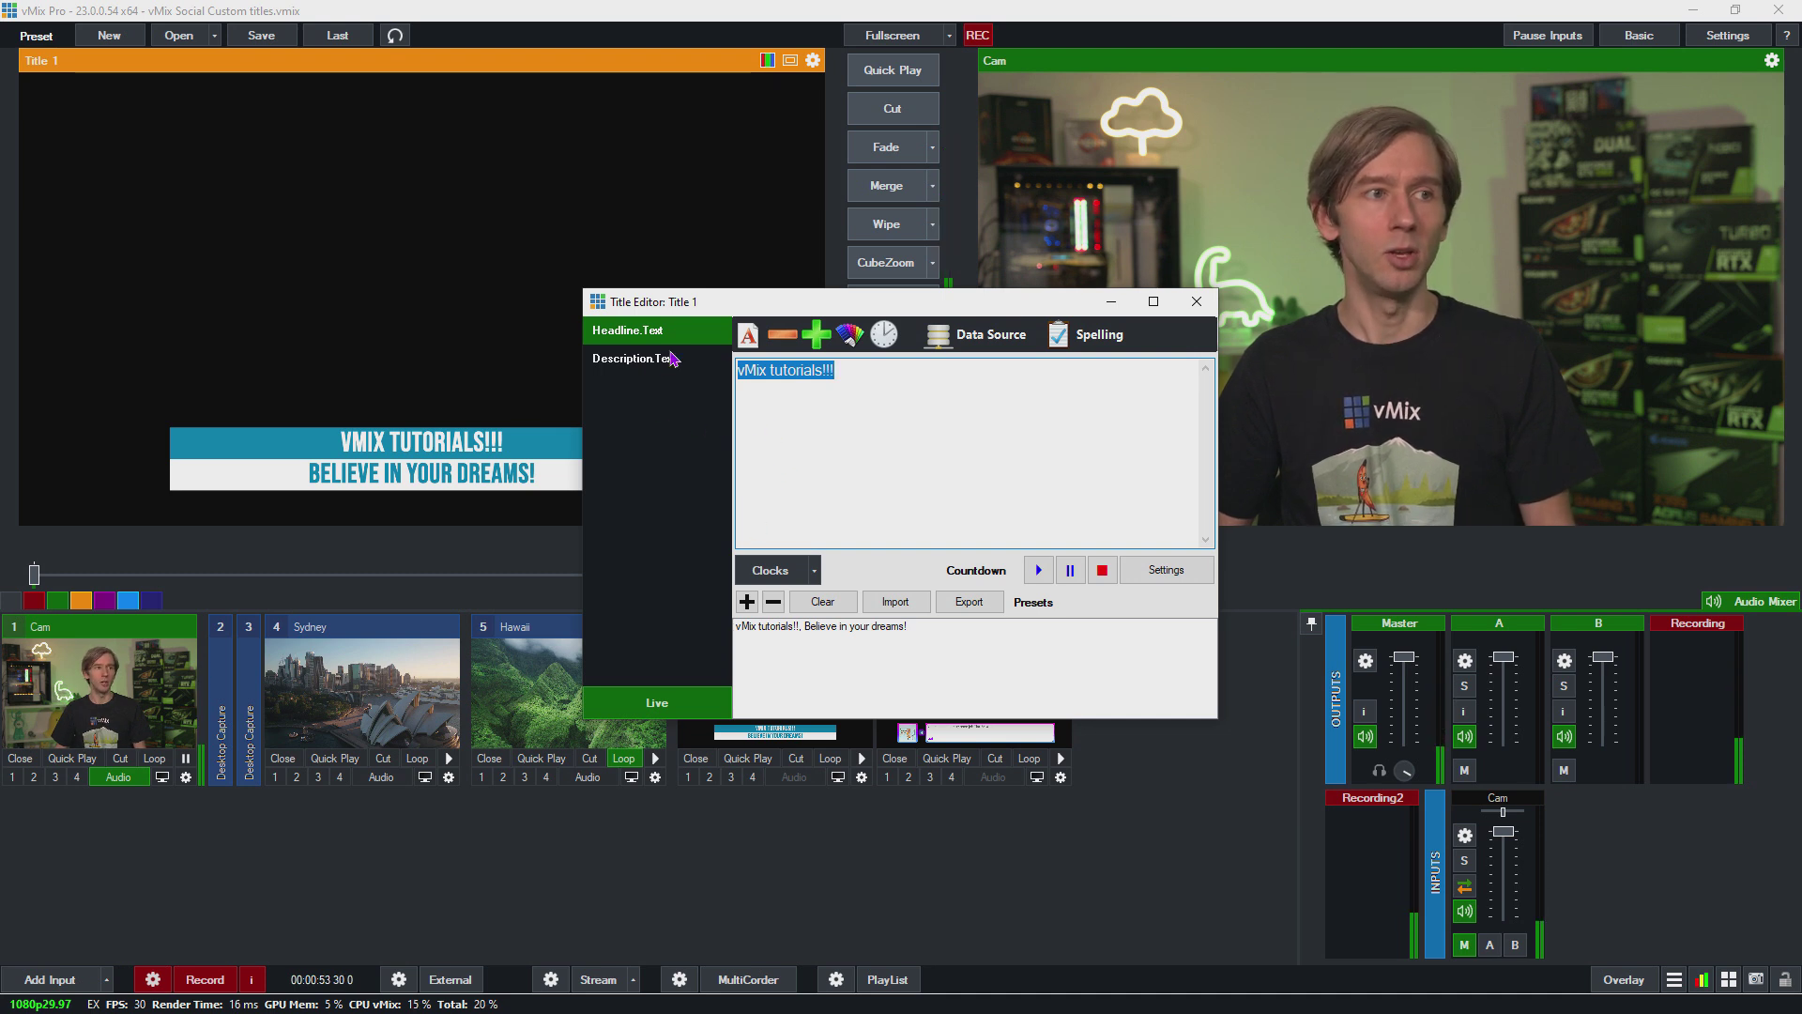
left_click(634, 358)
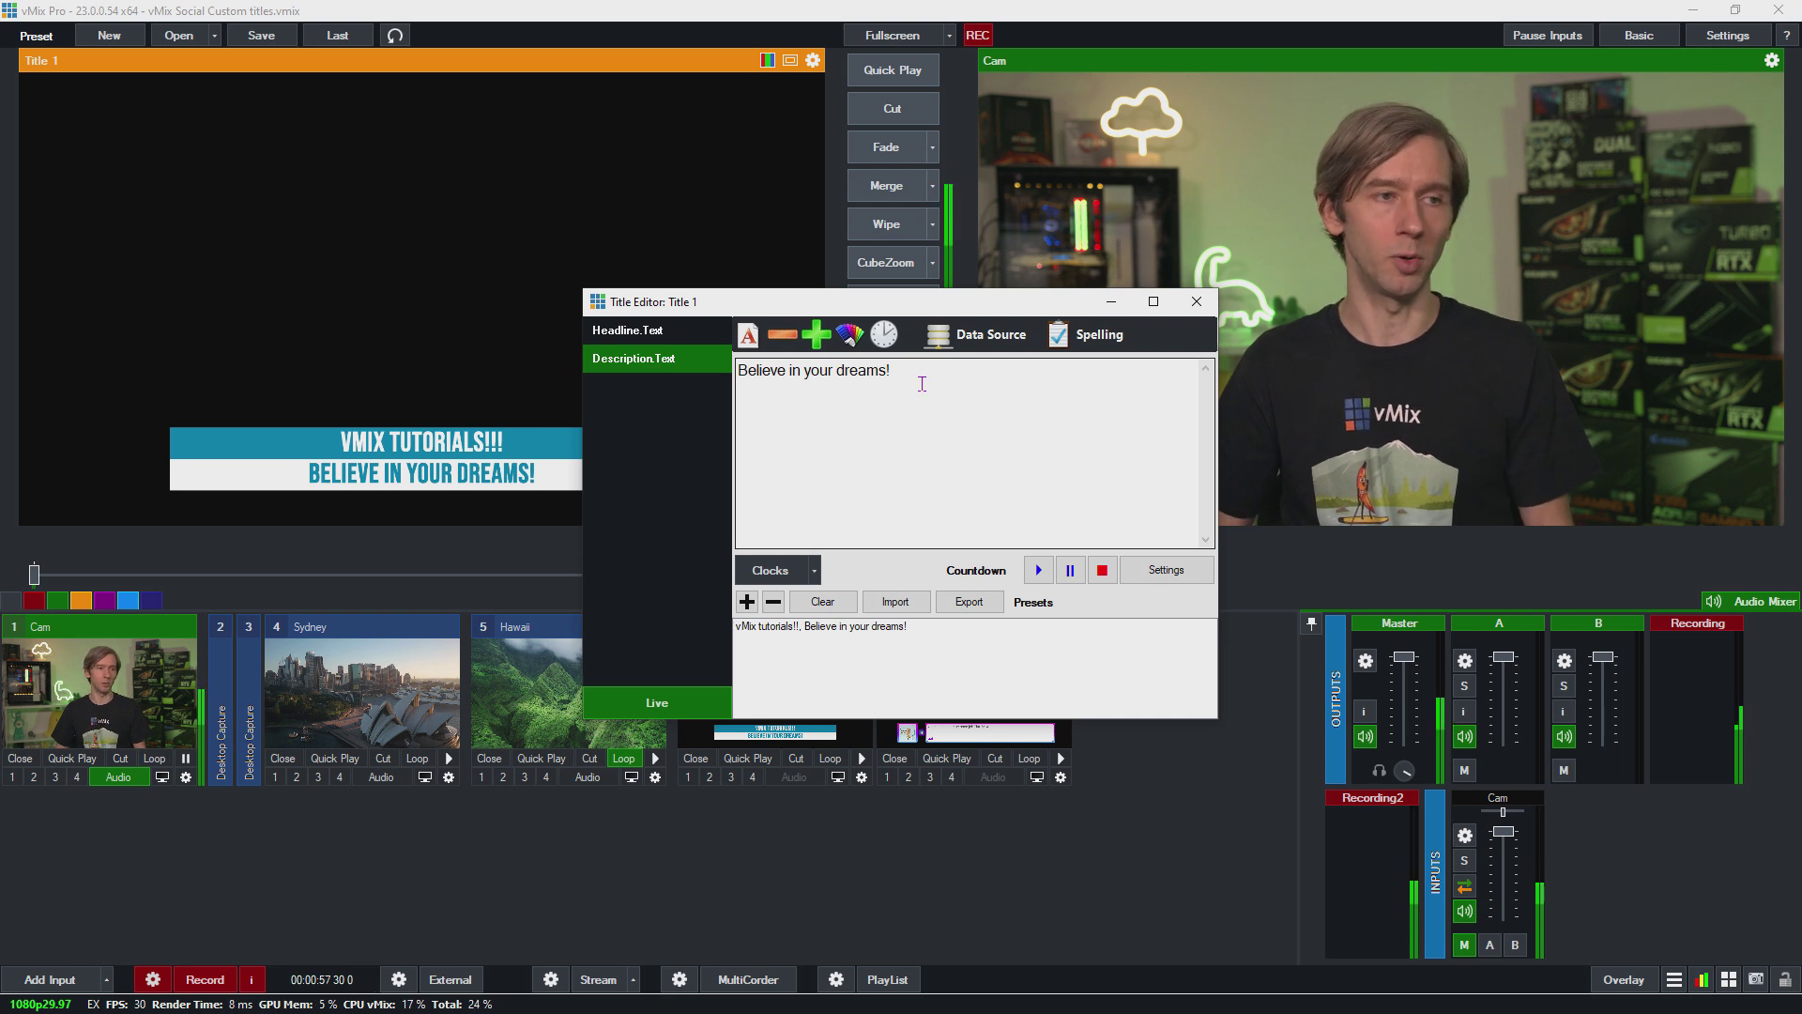
left_click(678, 333)
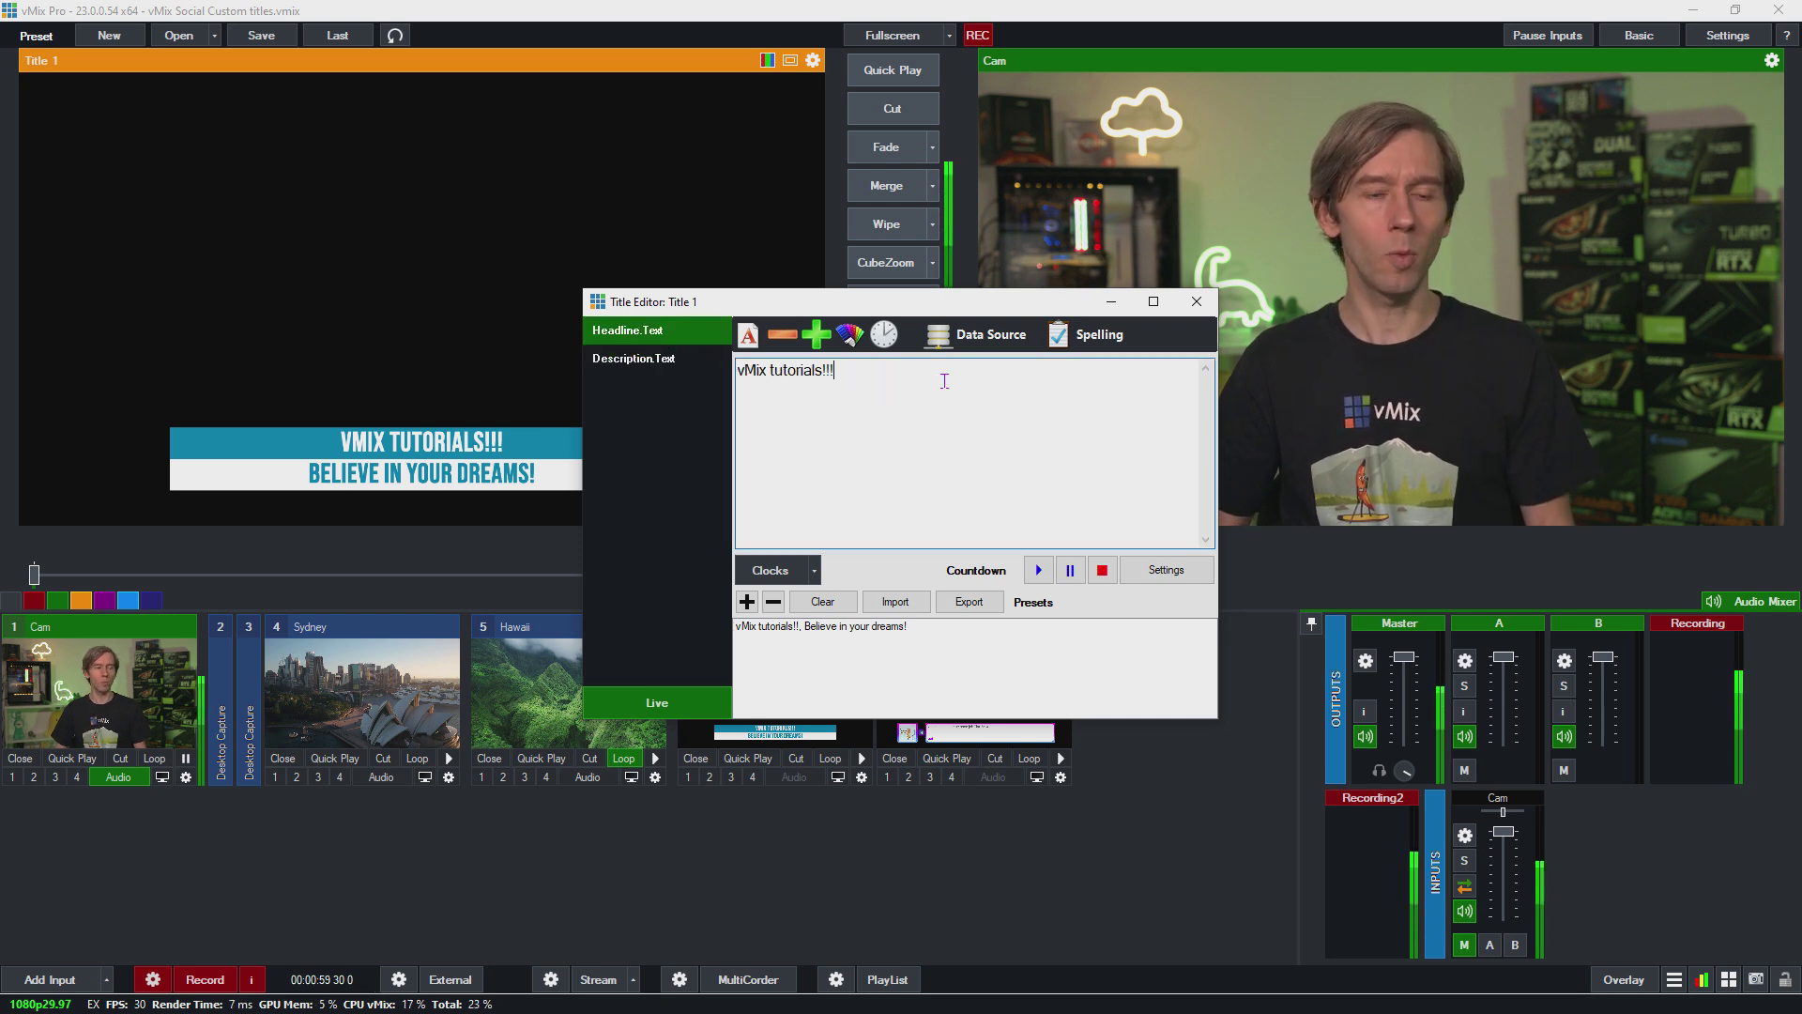
type("!!")
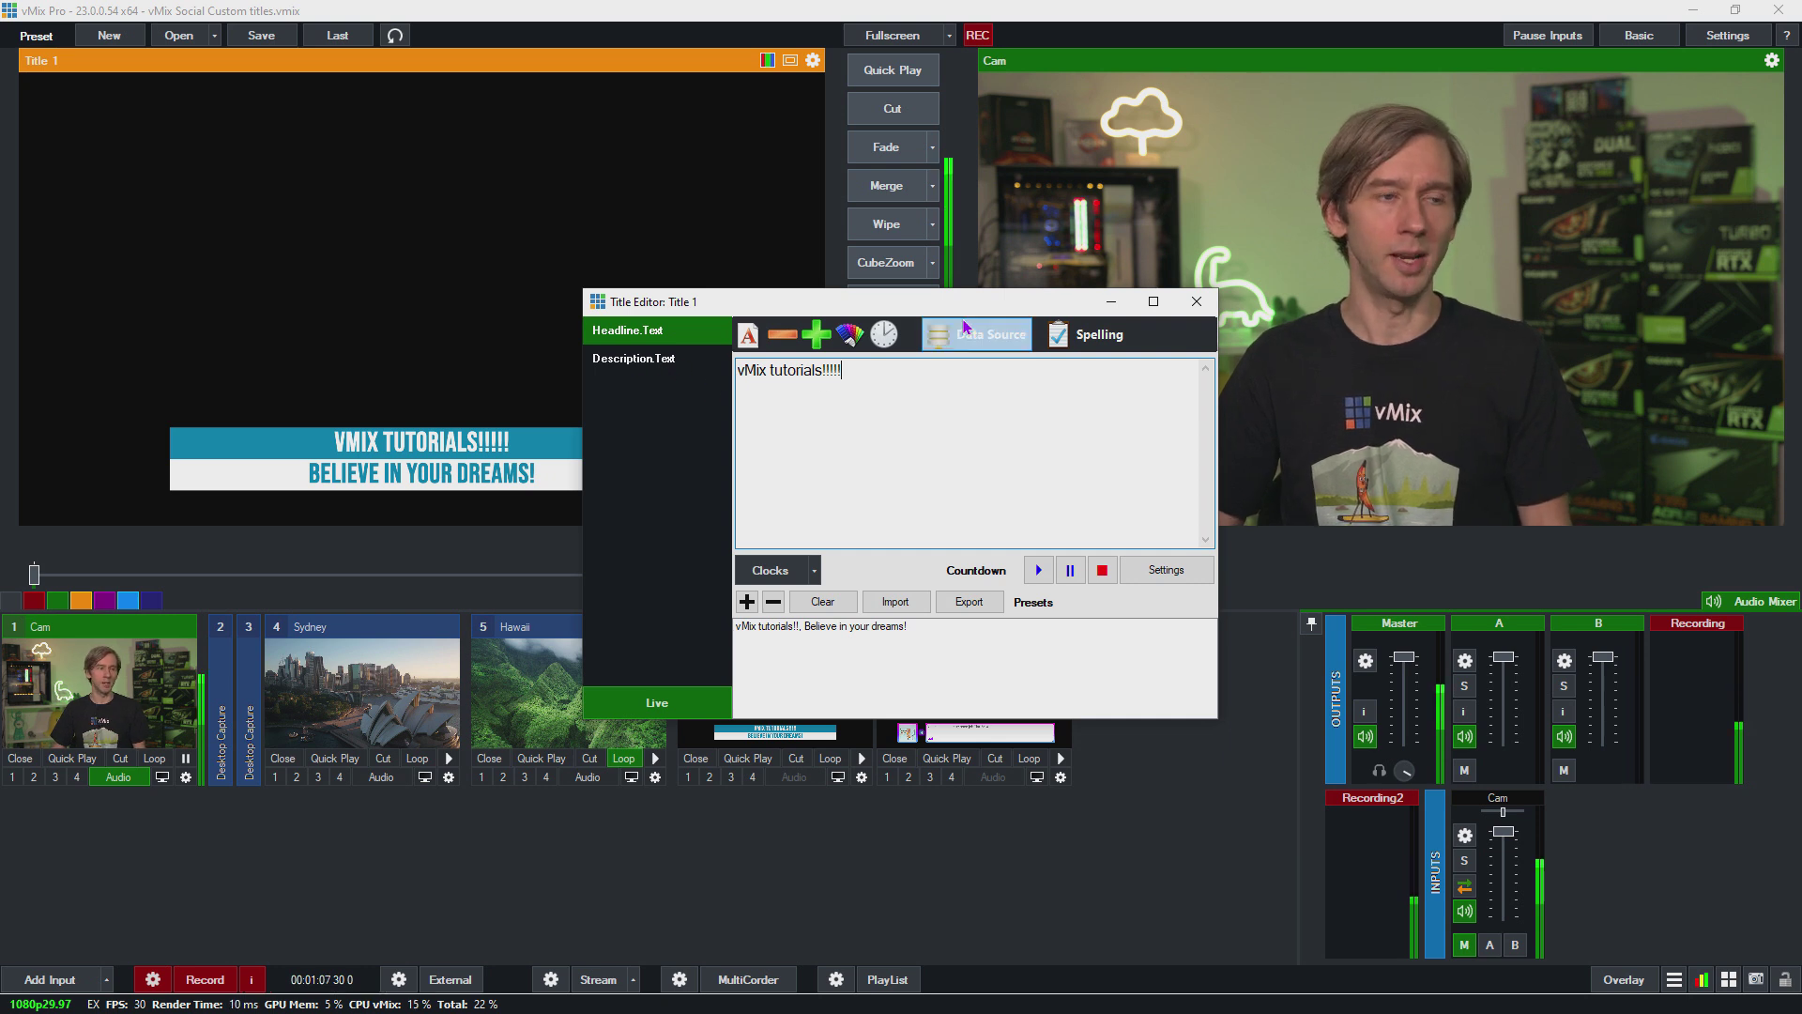
left_click(1196, 302)
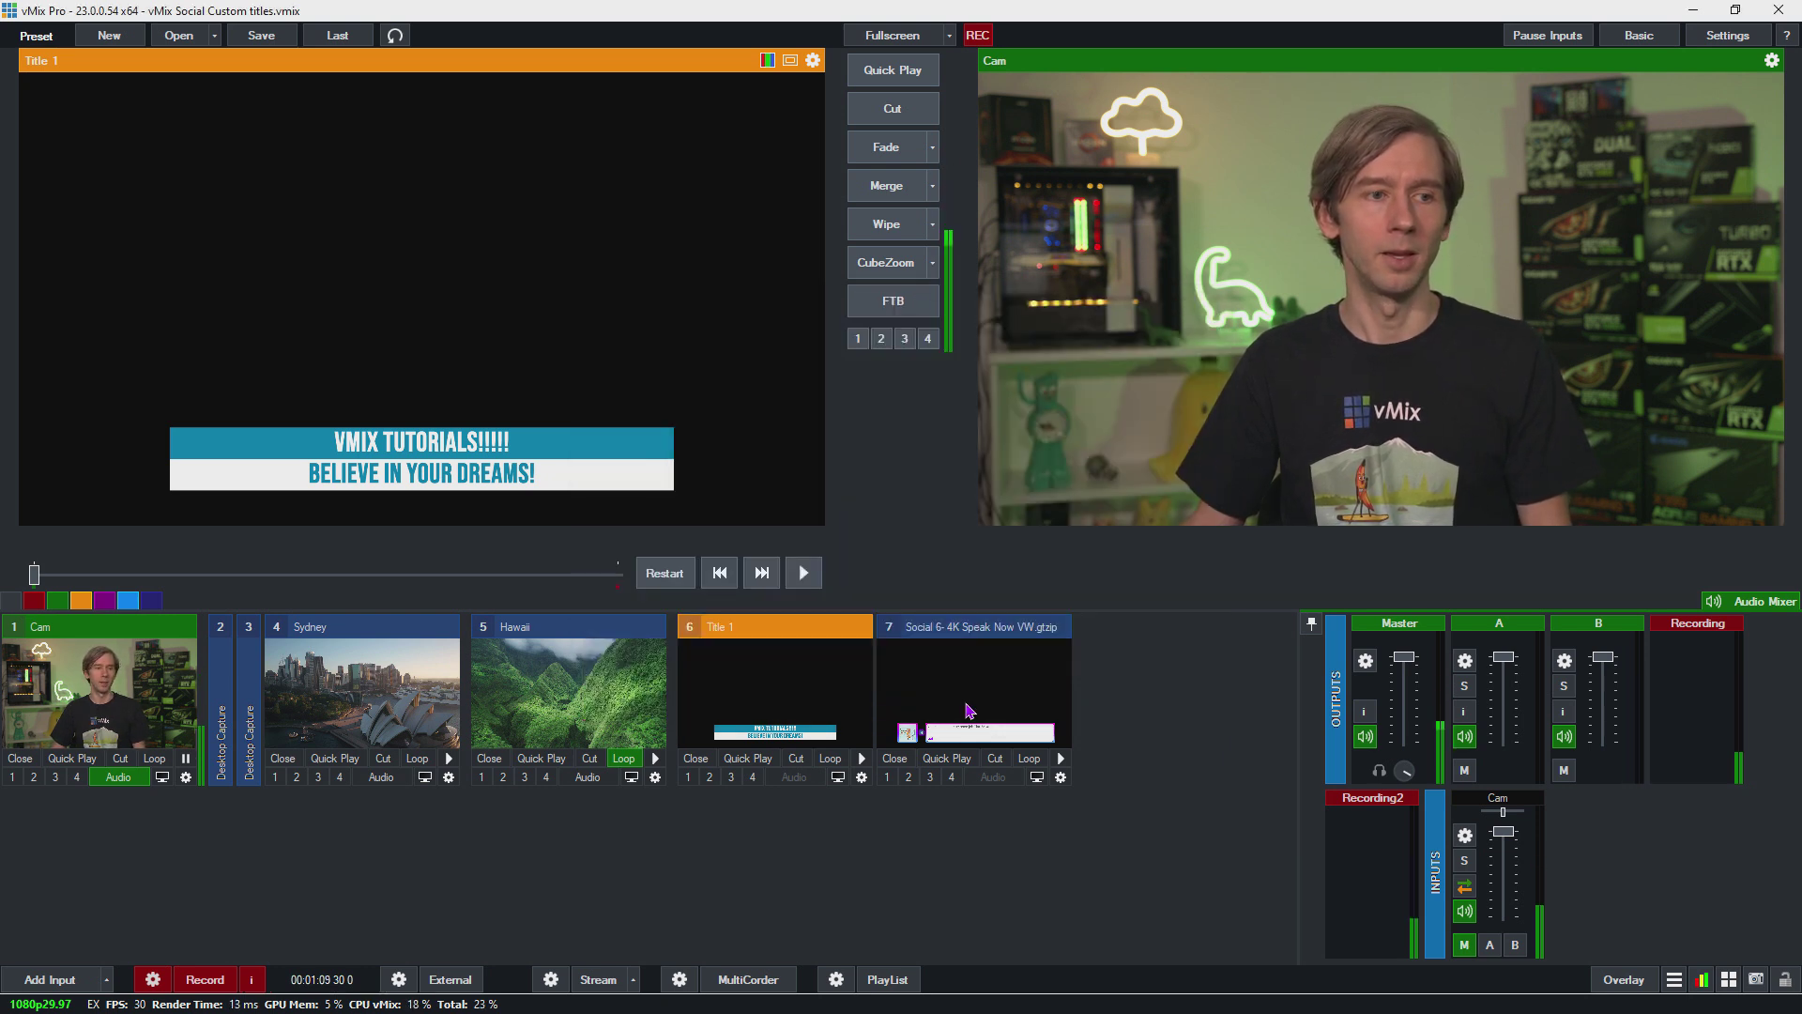
Step: Open the title editor for the Social 6- 4K Speak Now VW title and examine its name, message, source and photo fields
left_click(973, 701)
right_click(974, 701)
left_click(1033, 706)
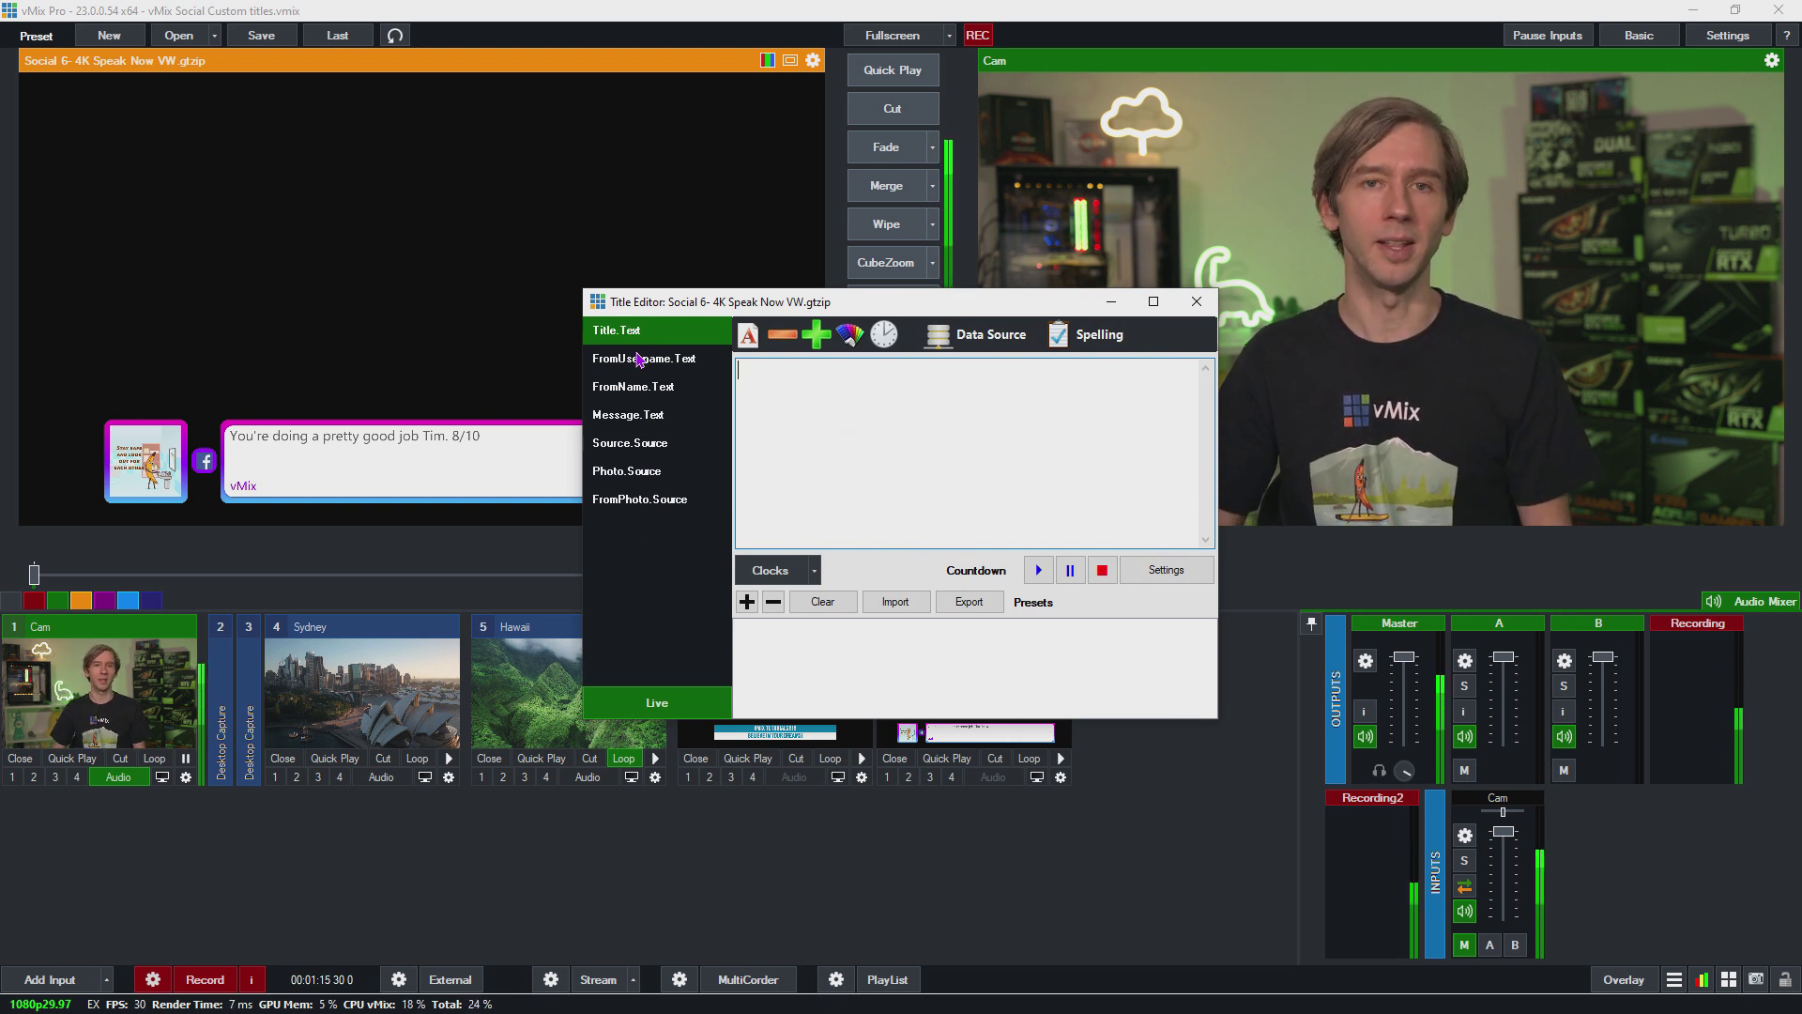
left_click(668, 386)
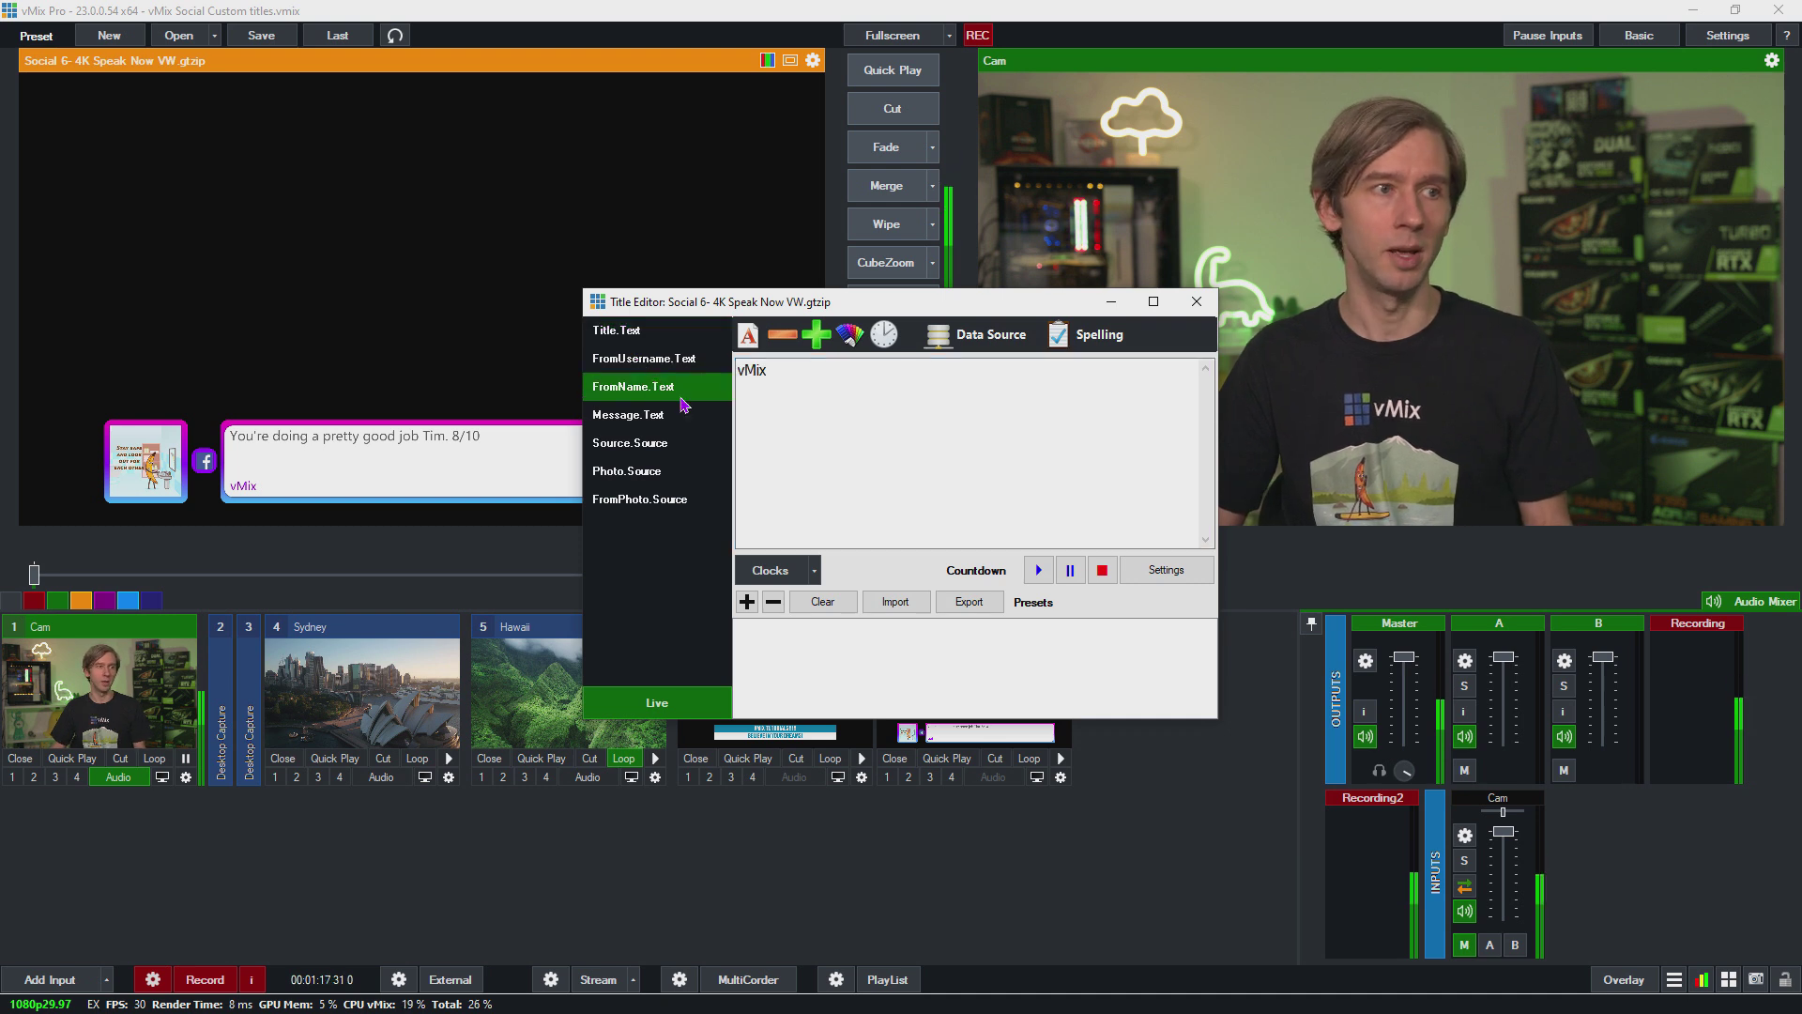
left_click(681, 416)
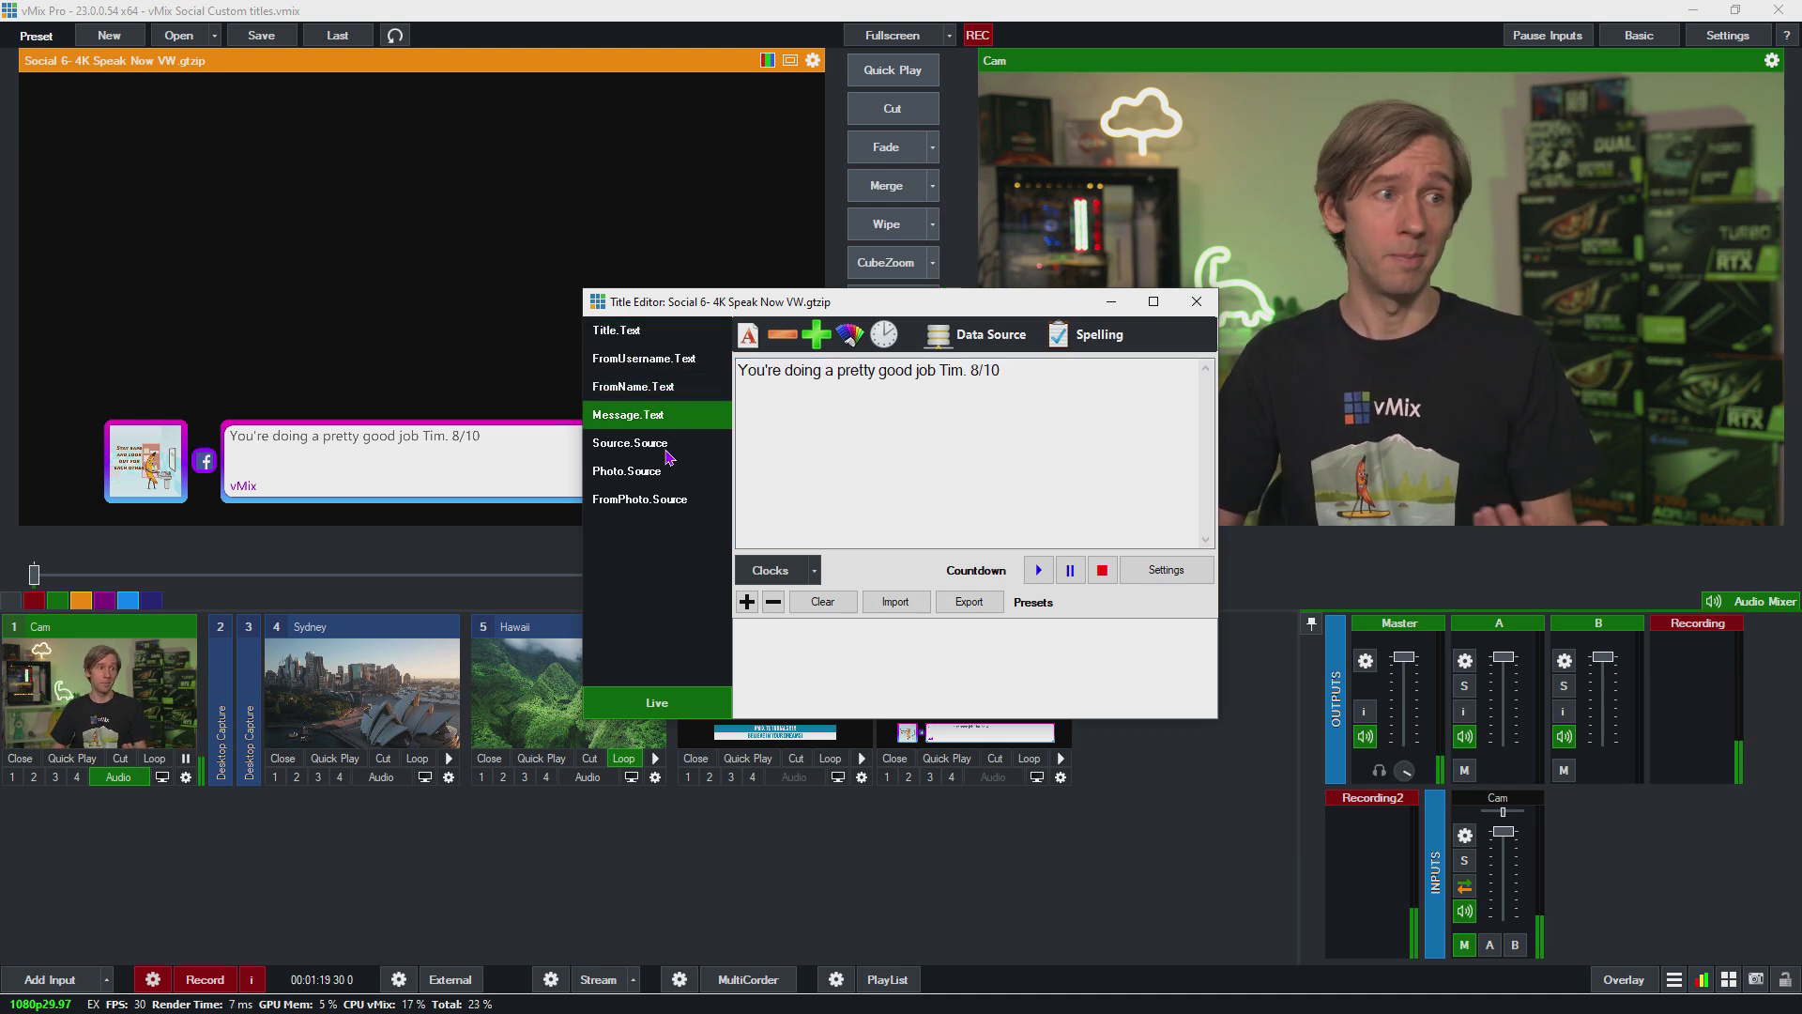
left_click(670, 445)
left_click(673, 476)
left_click(690, 500)
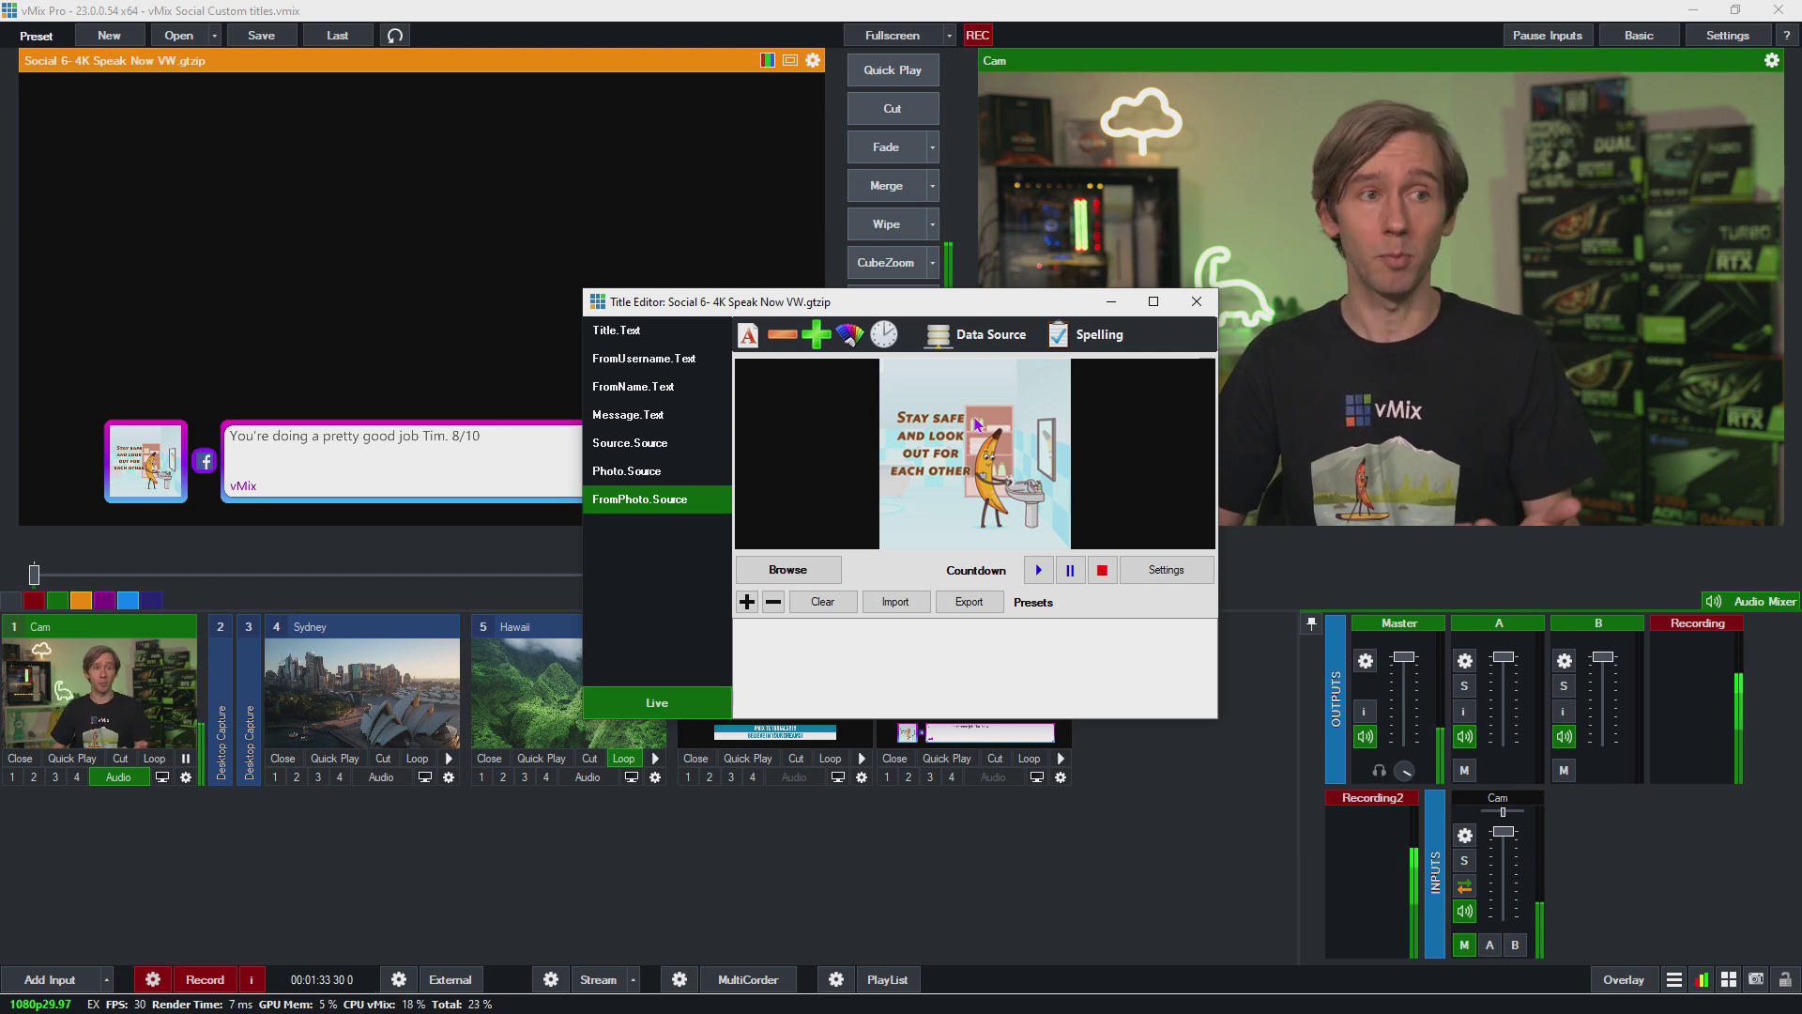
left_click(638, 415)
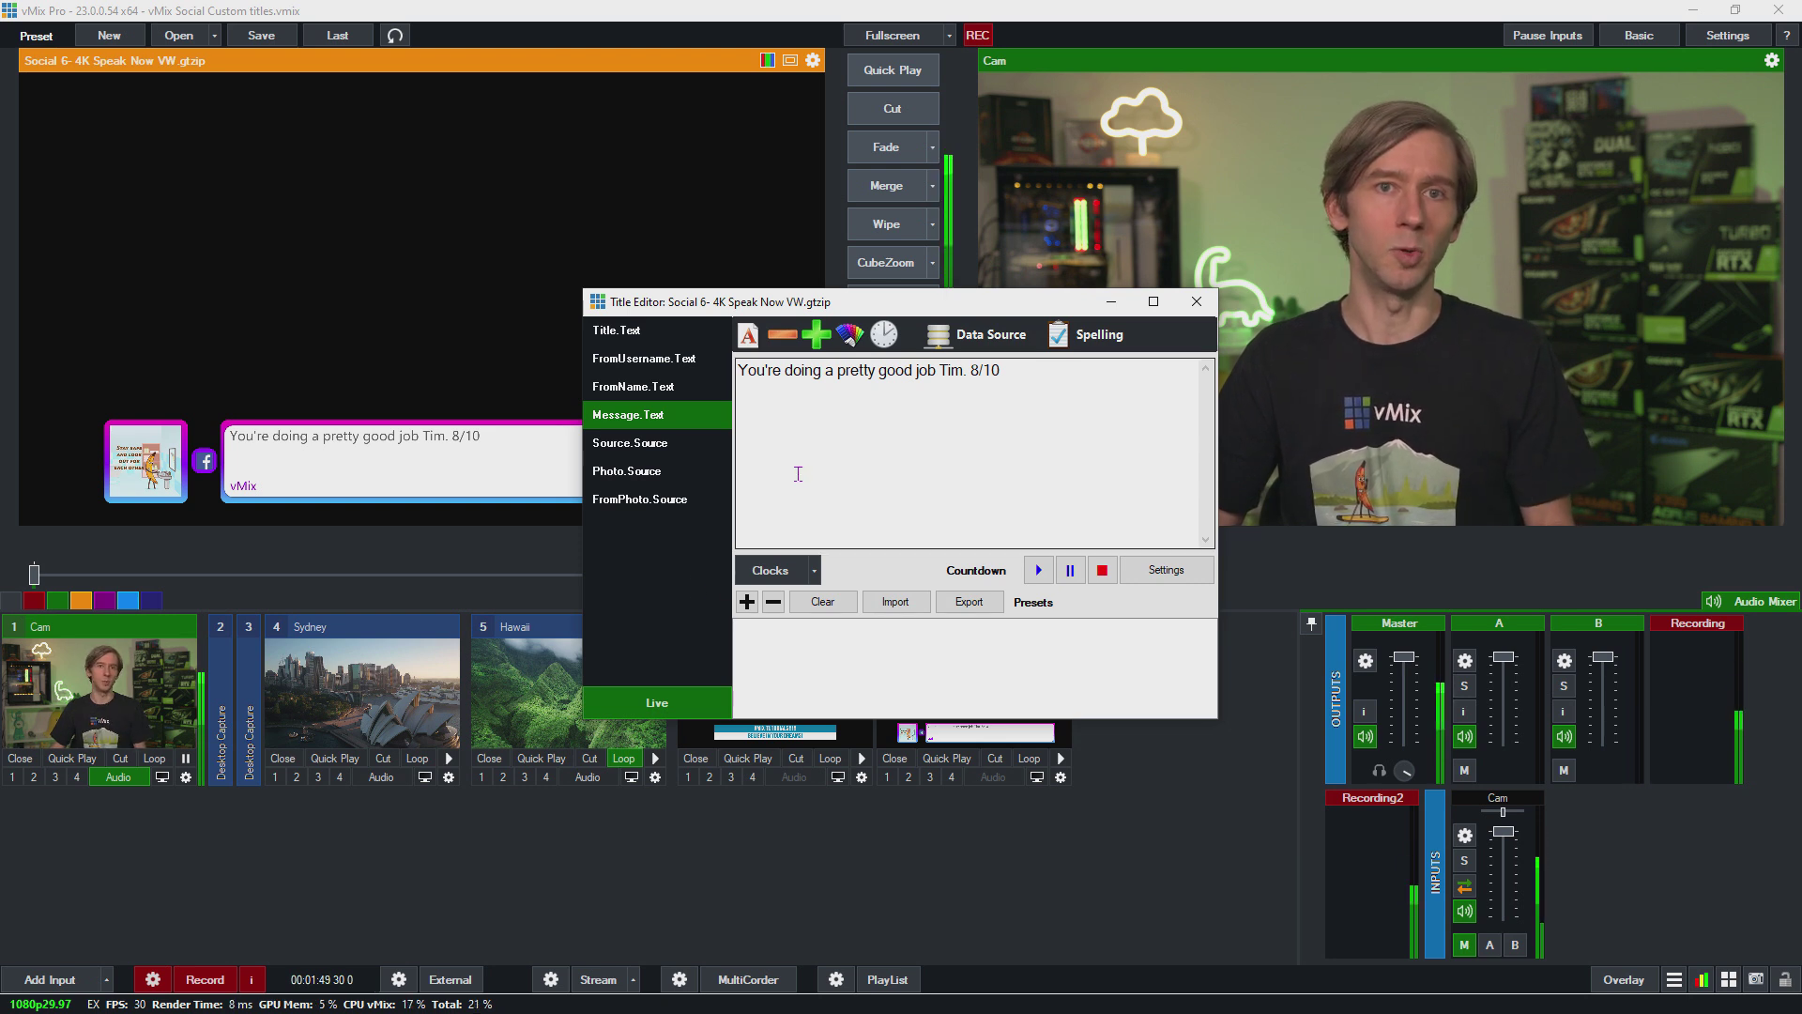
left_click(620, 387)
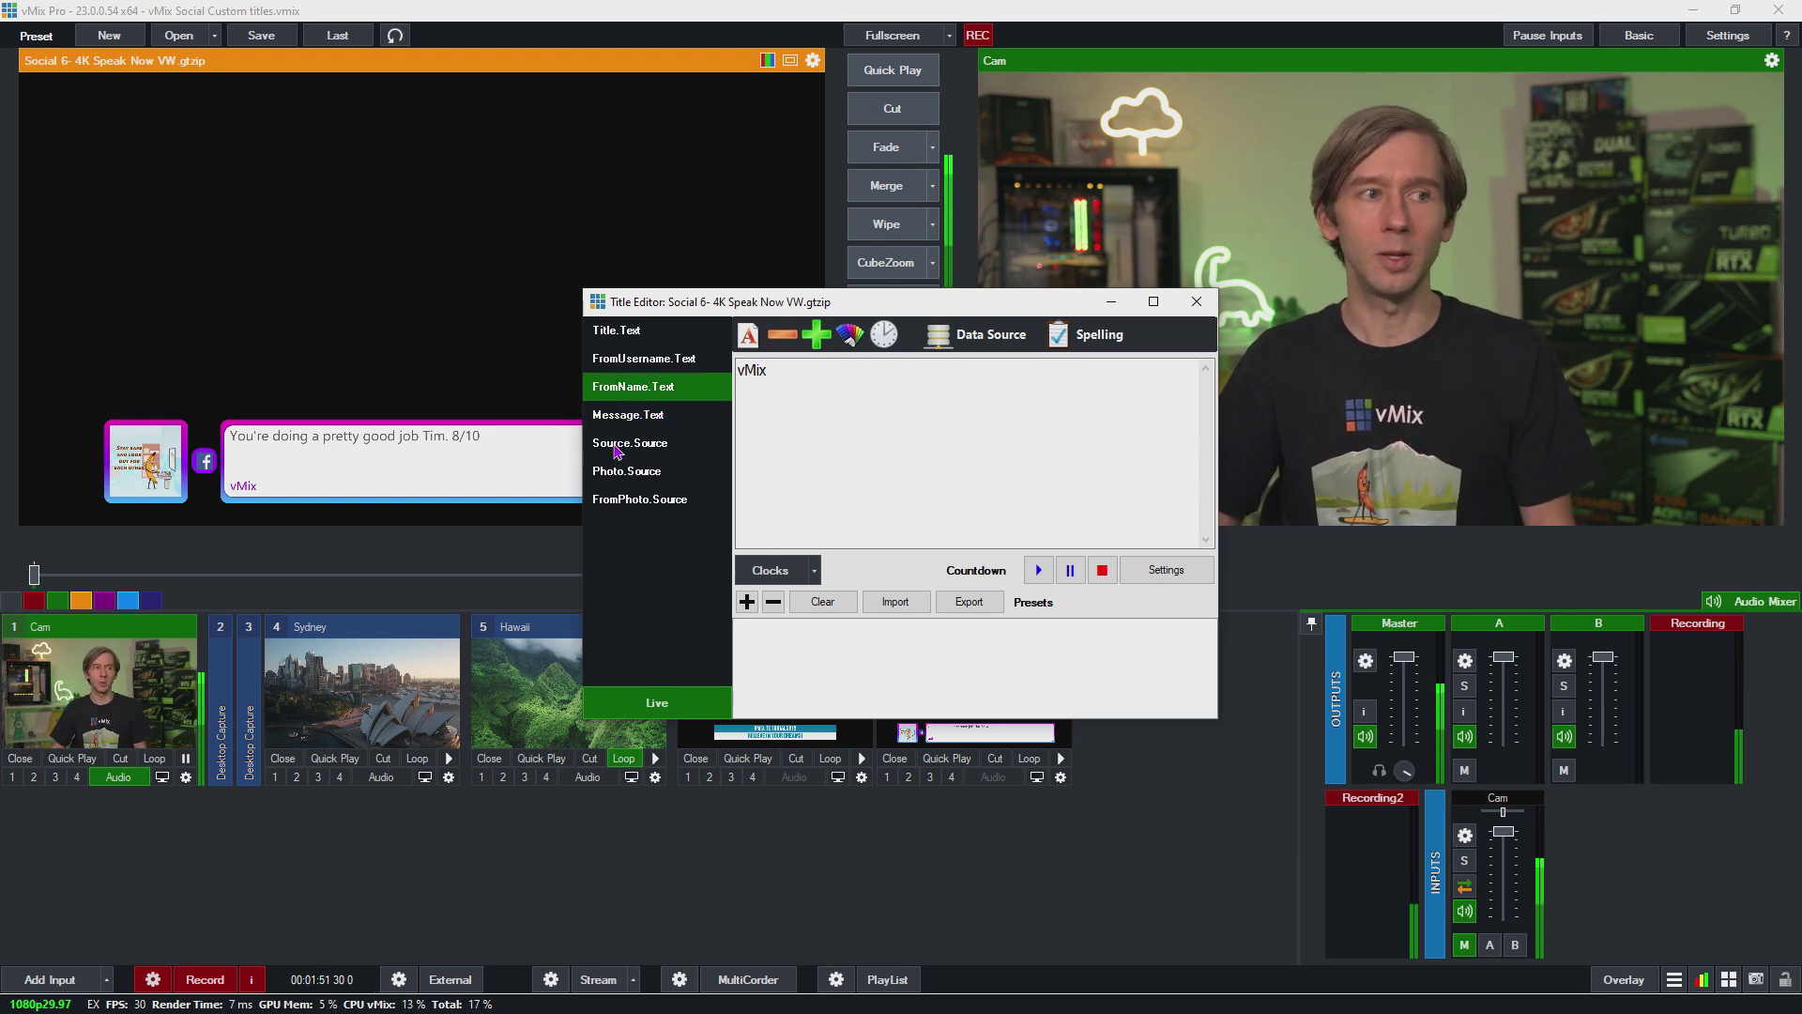
left_click(629, 414)
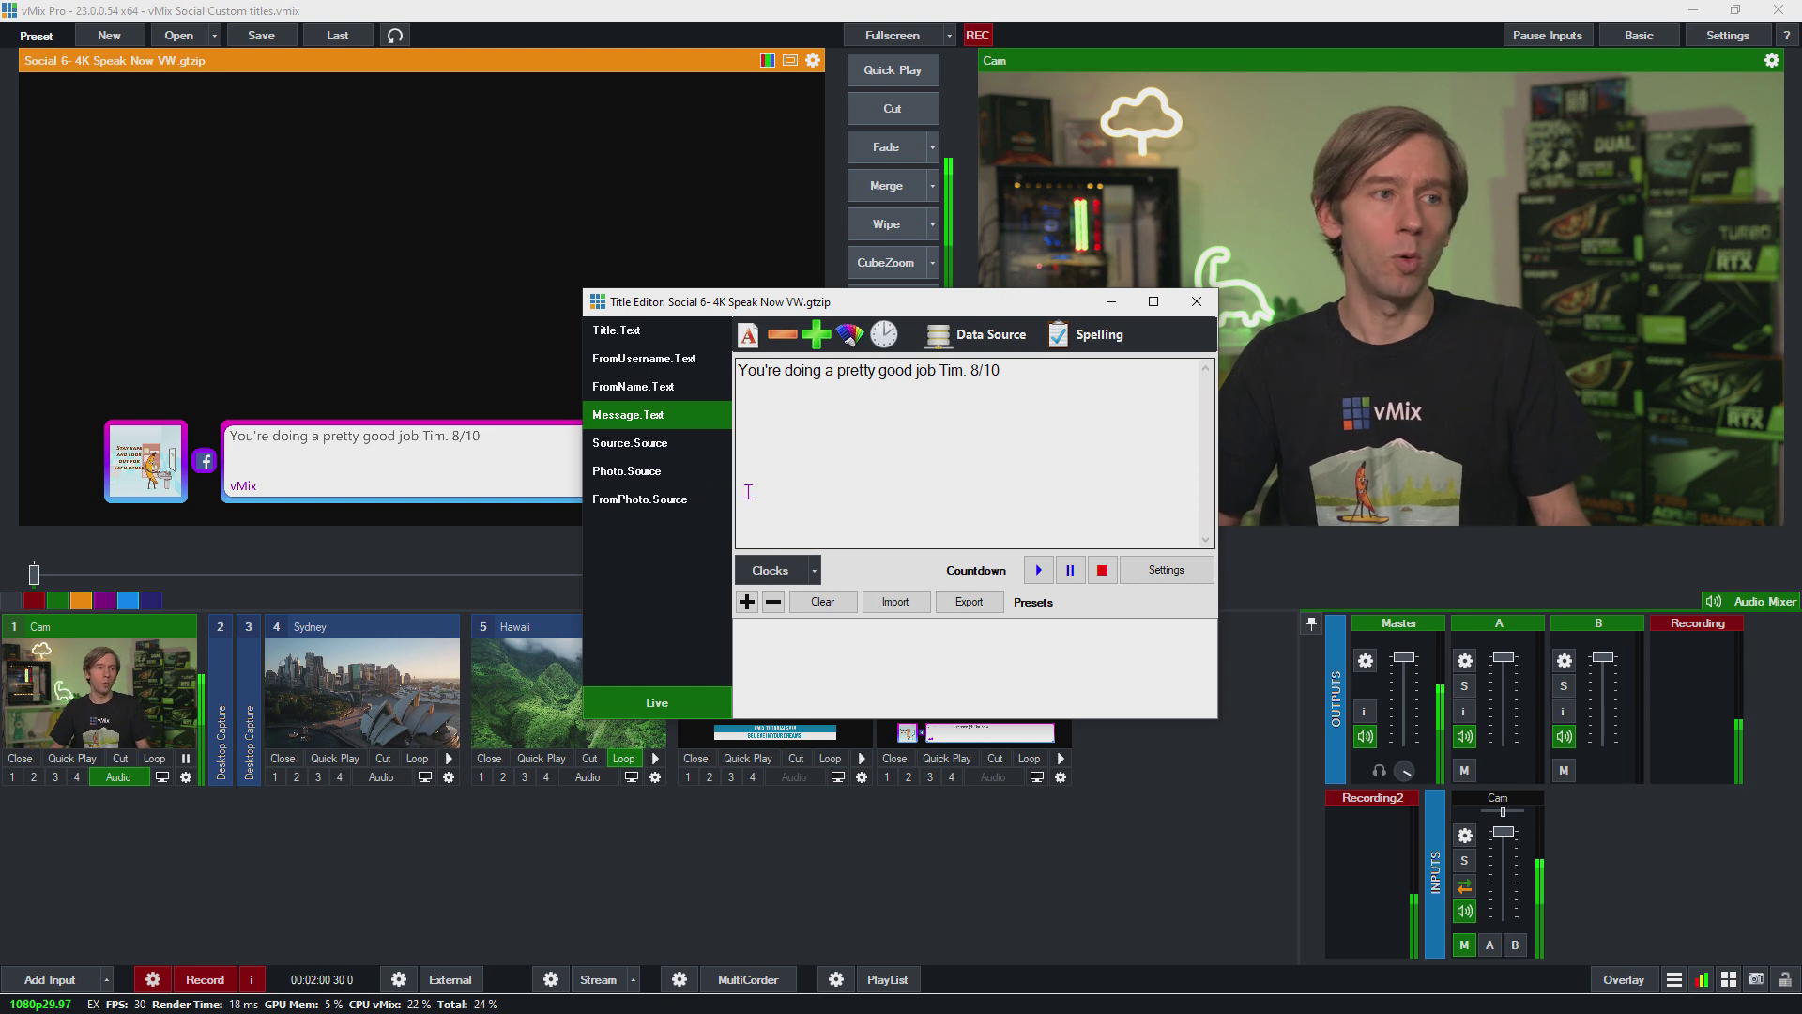
left_click(651, 505)
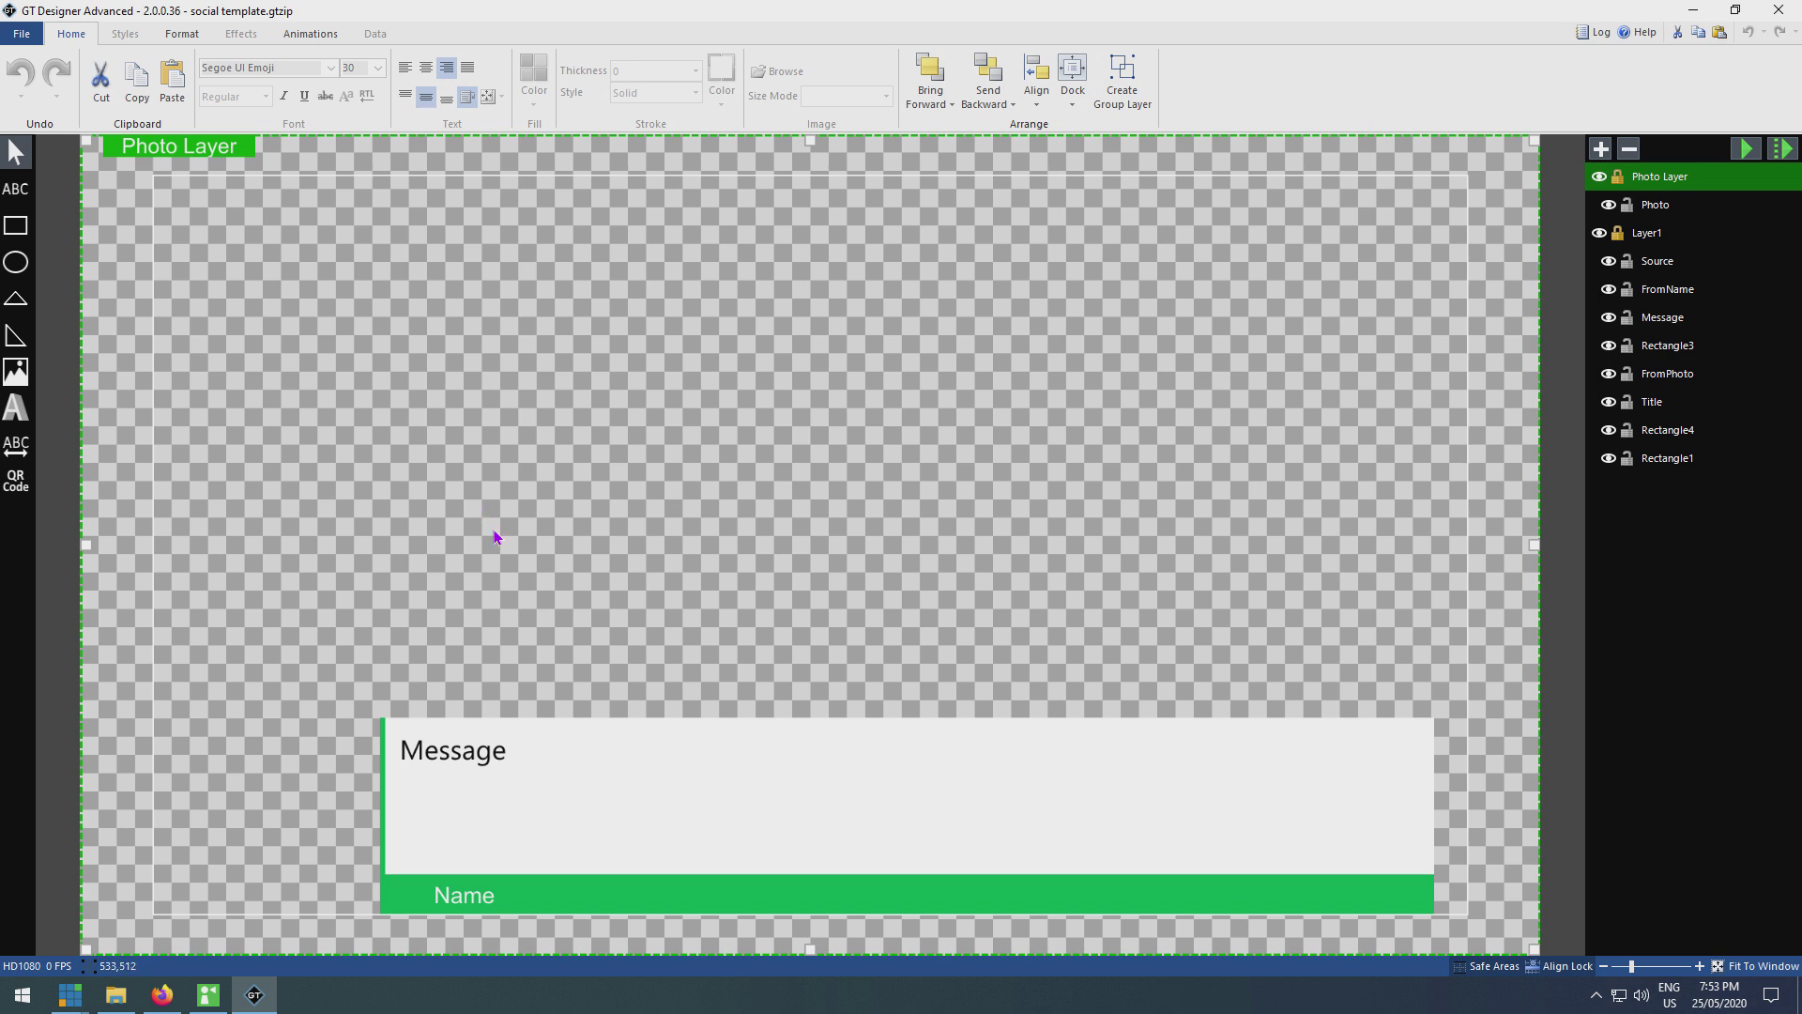
Step: In GT Designer, inspect the Message, FromName and FromPhoto objects of the social template to check their layer names
left_click(524, 751)
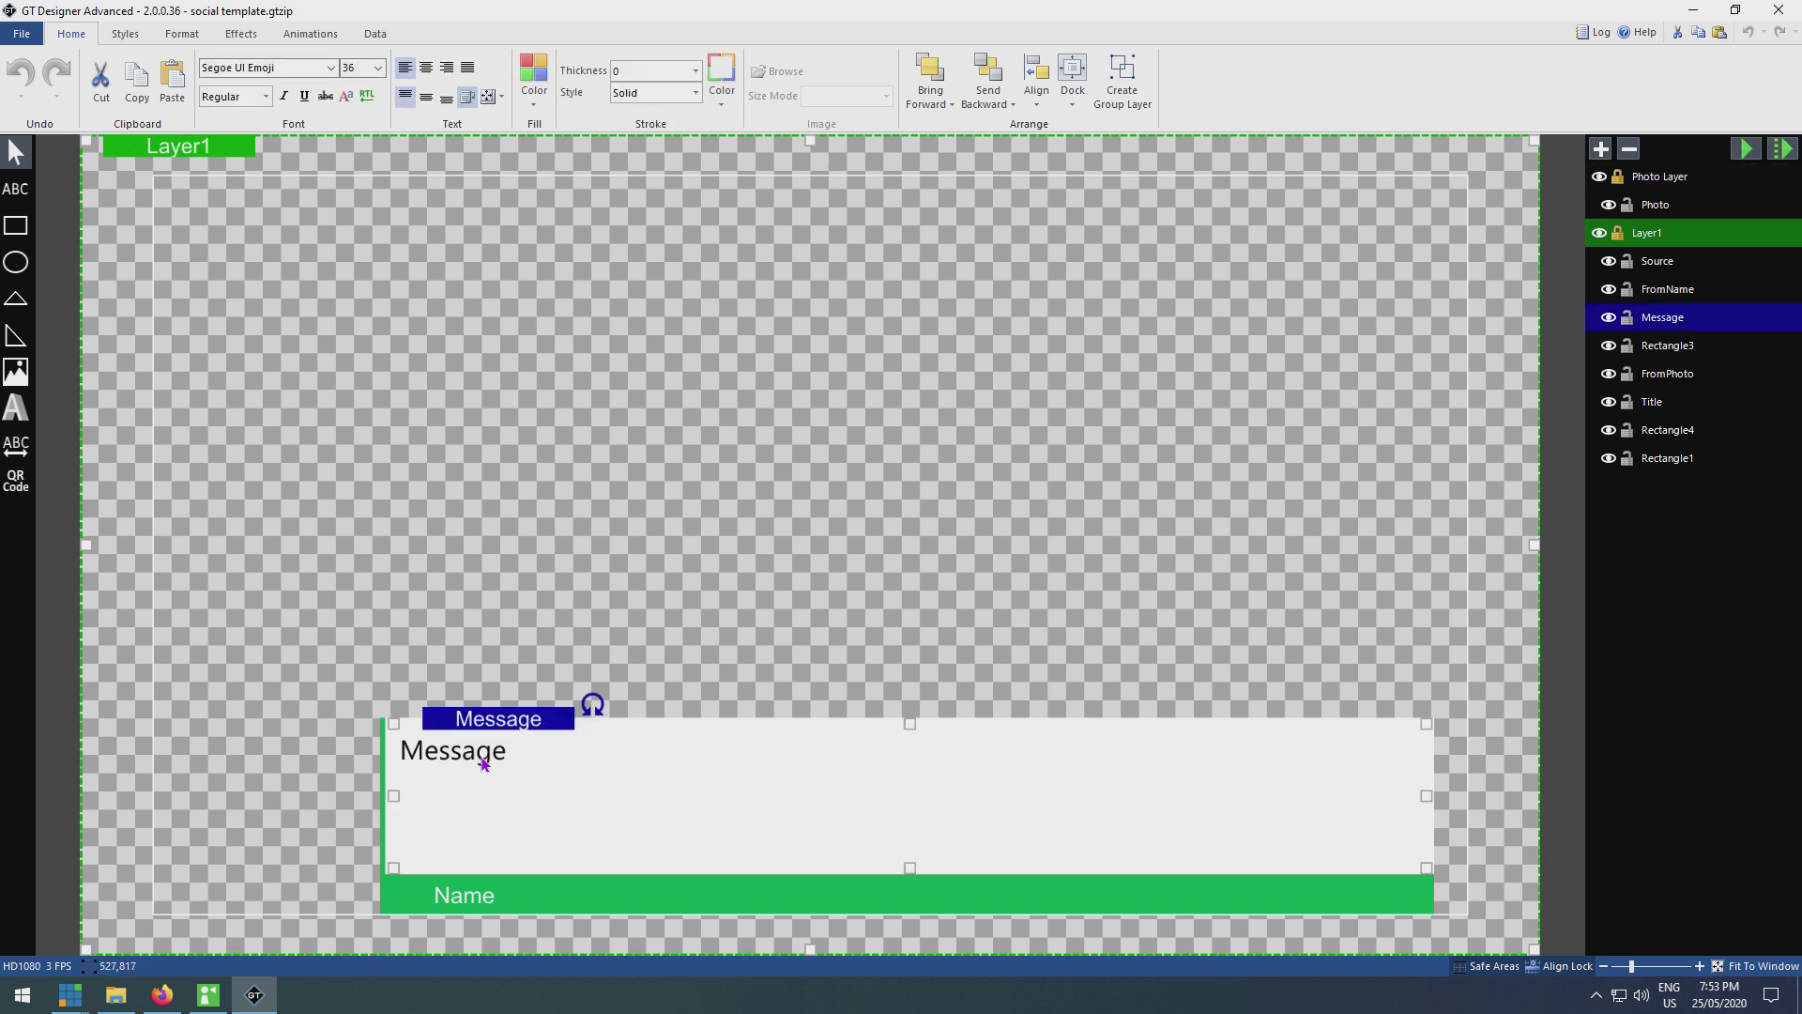
left_click(522, 890)
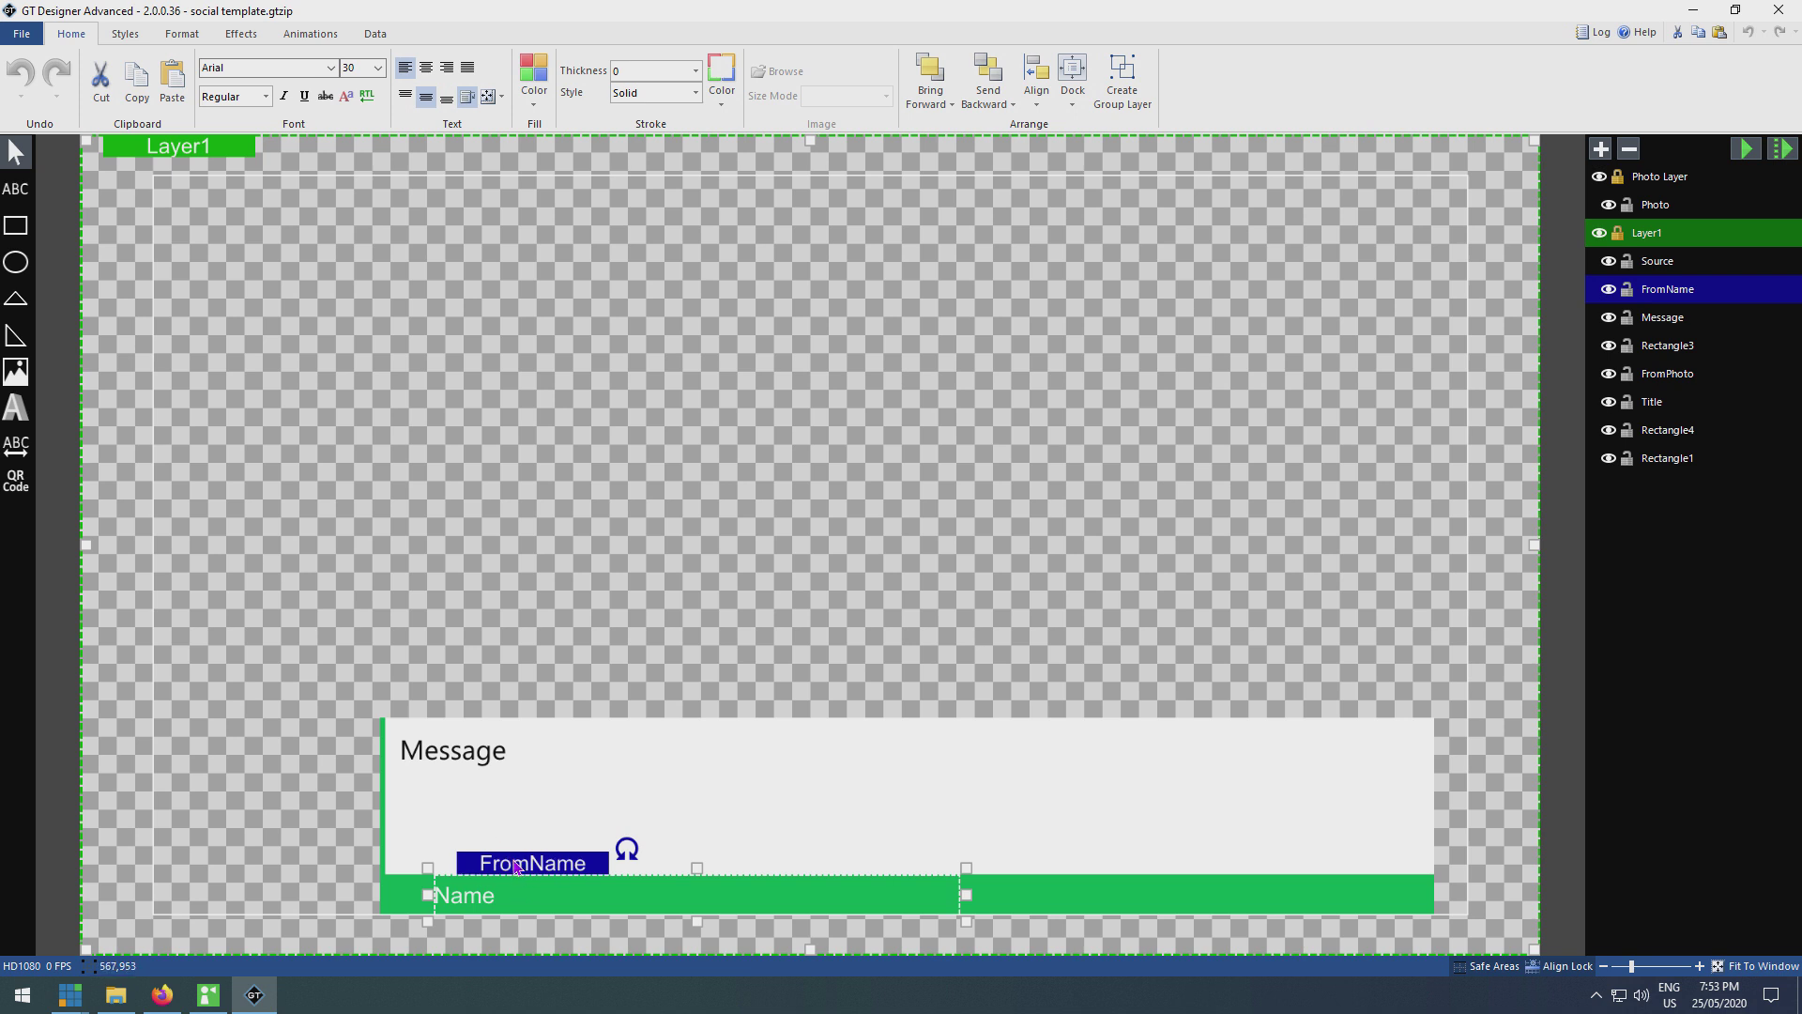
left_click(320, 774)
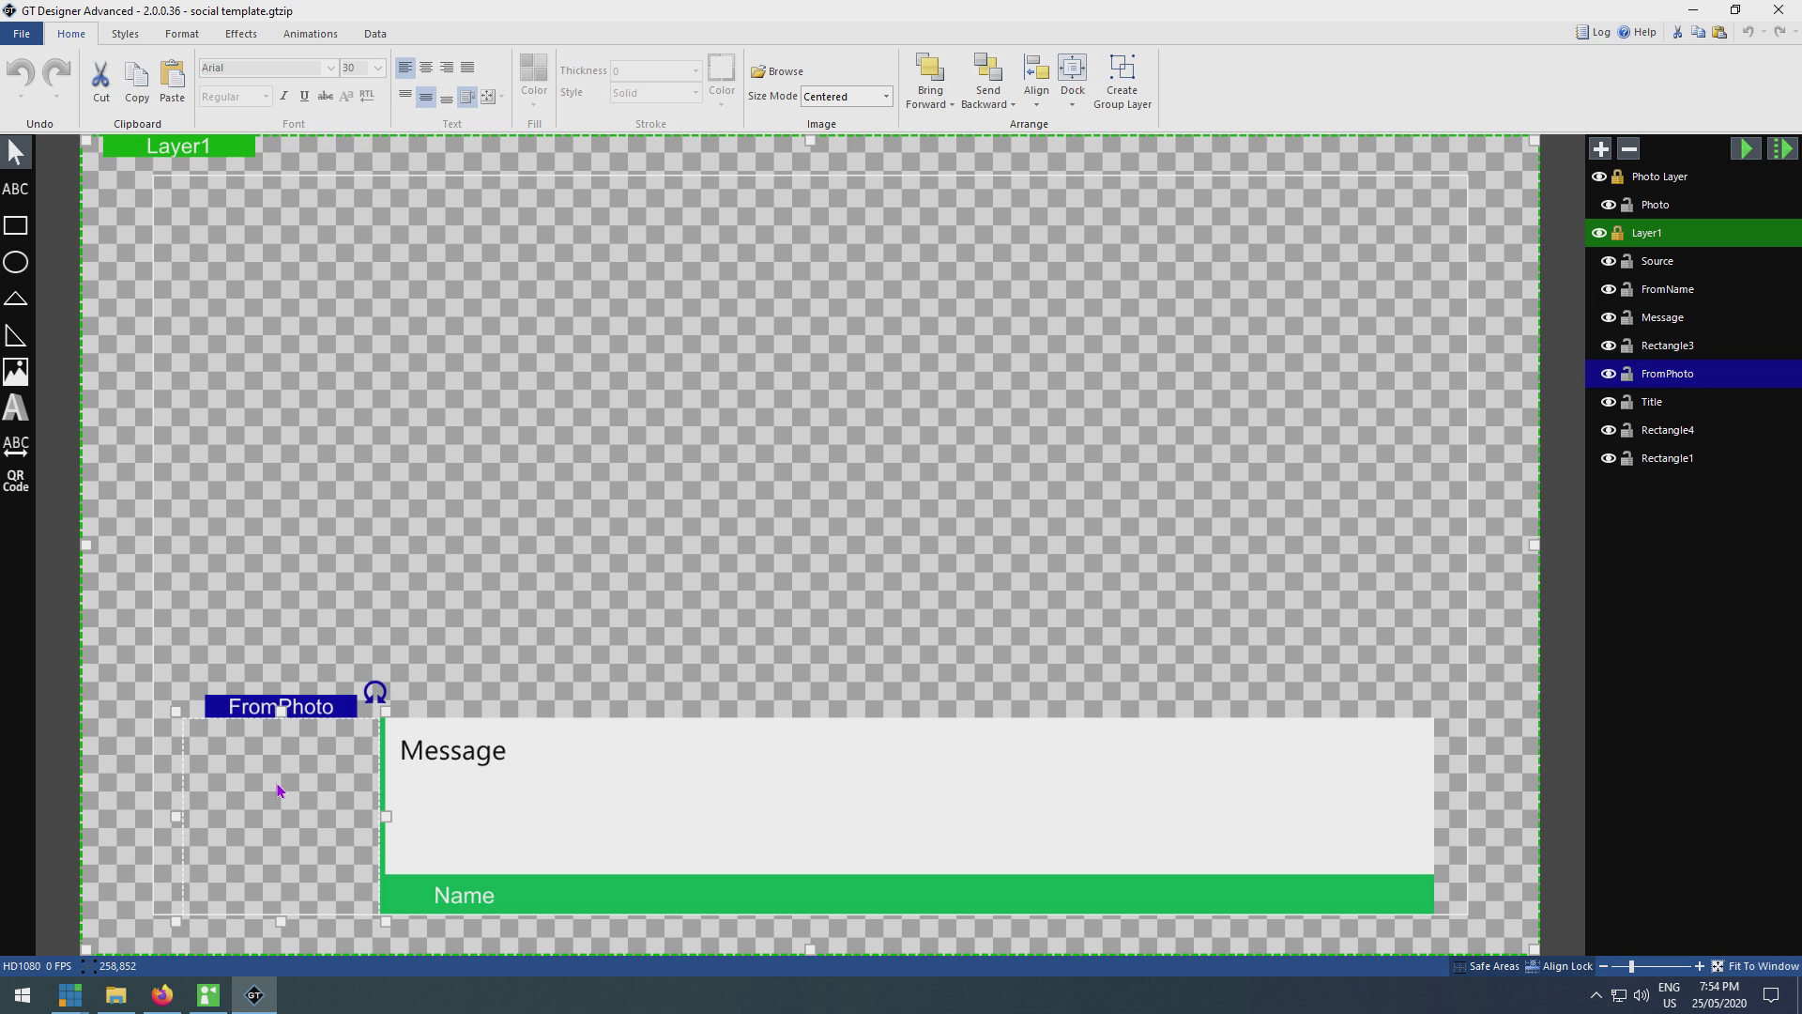
Step: Switch to vMix Social and review the title mappings beside the template, checking the options for the FromName, Source and FromPhoto fields
left_click(208, 995)
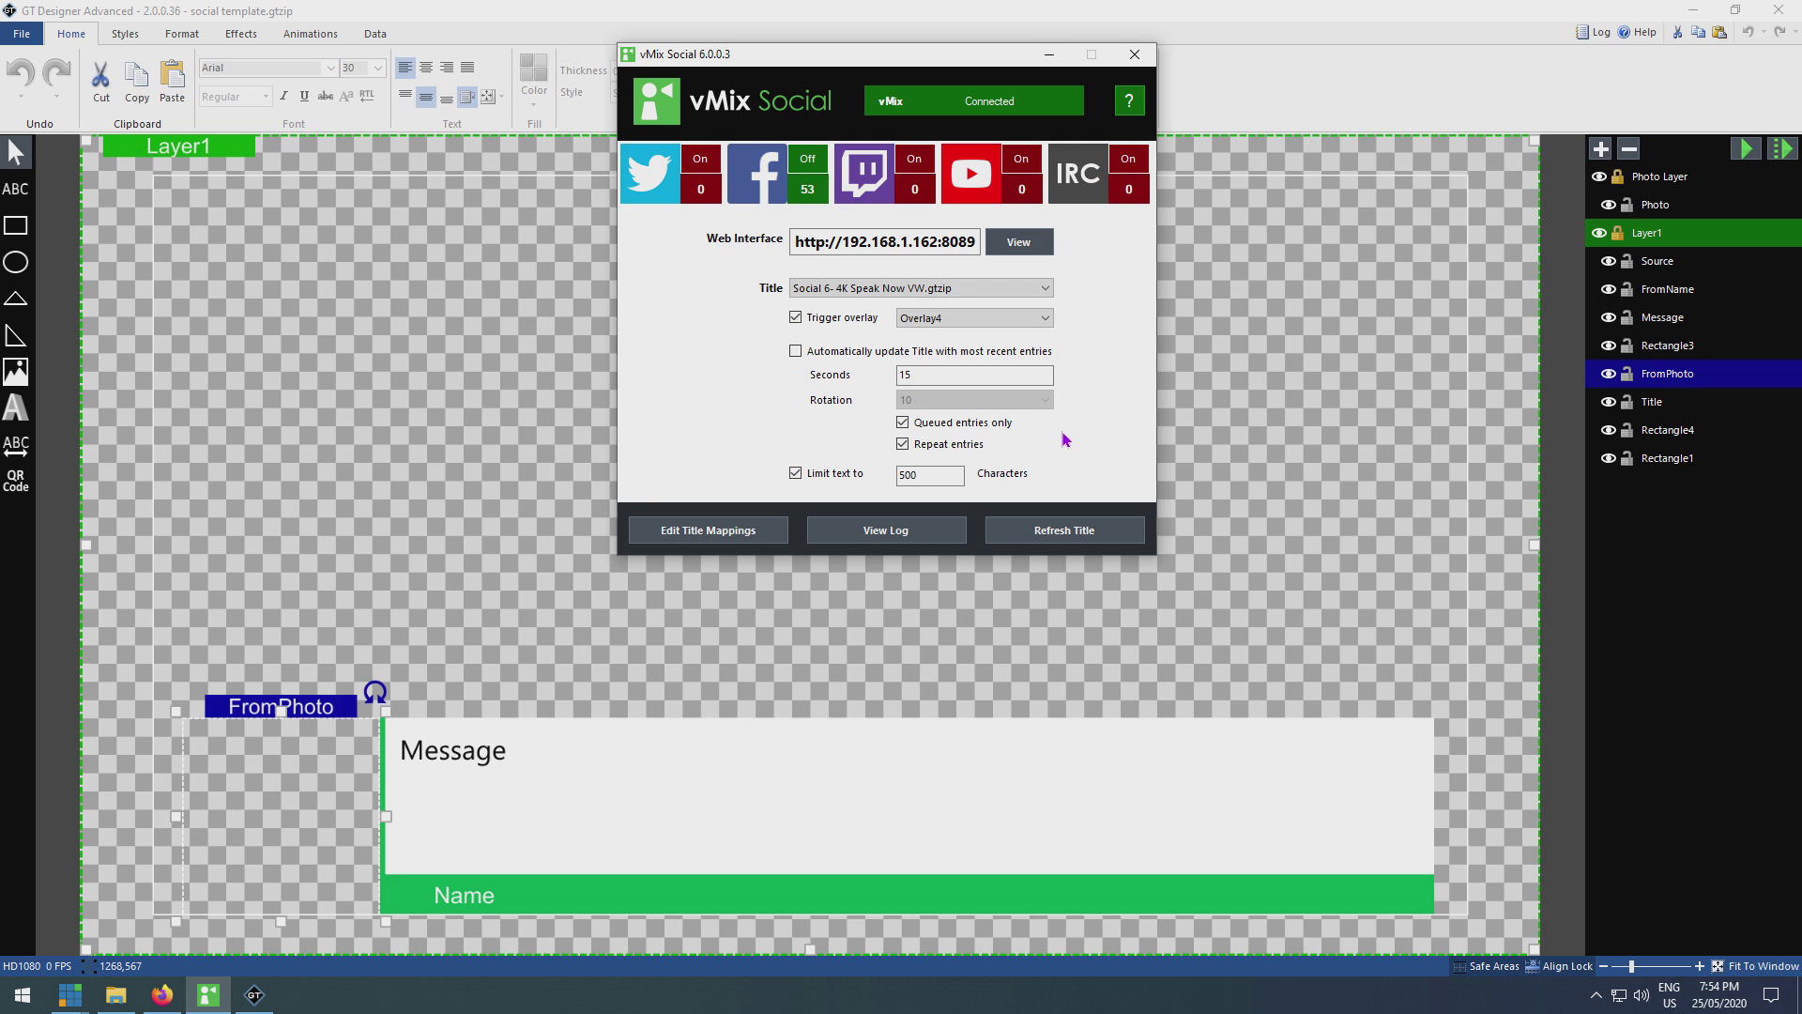
left_click(683, 538)
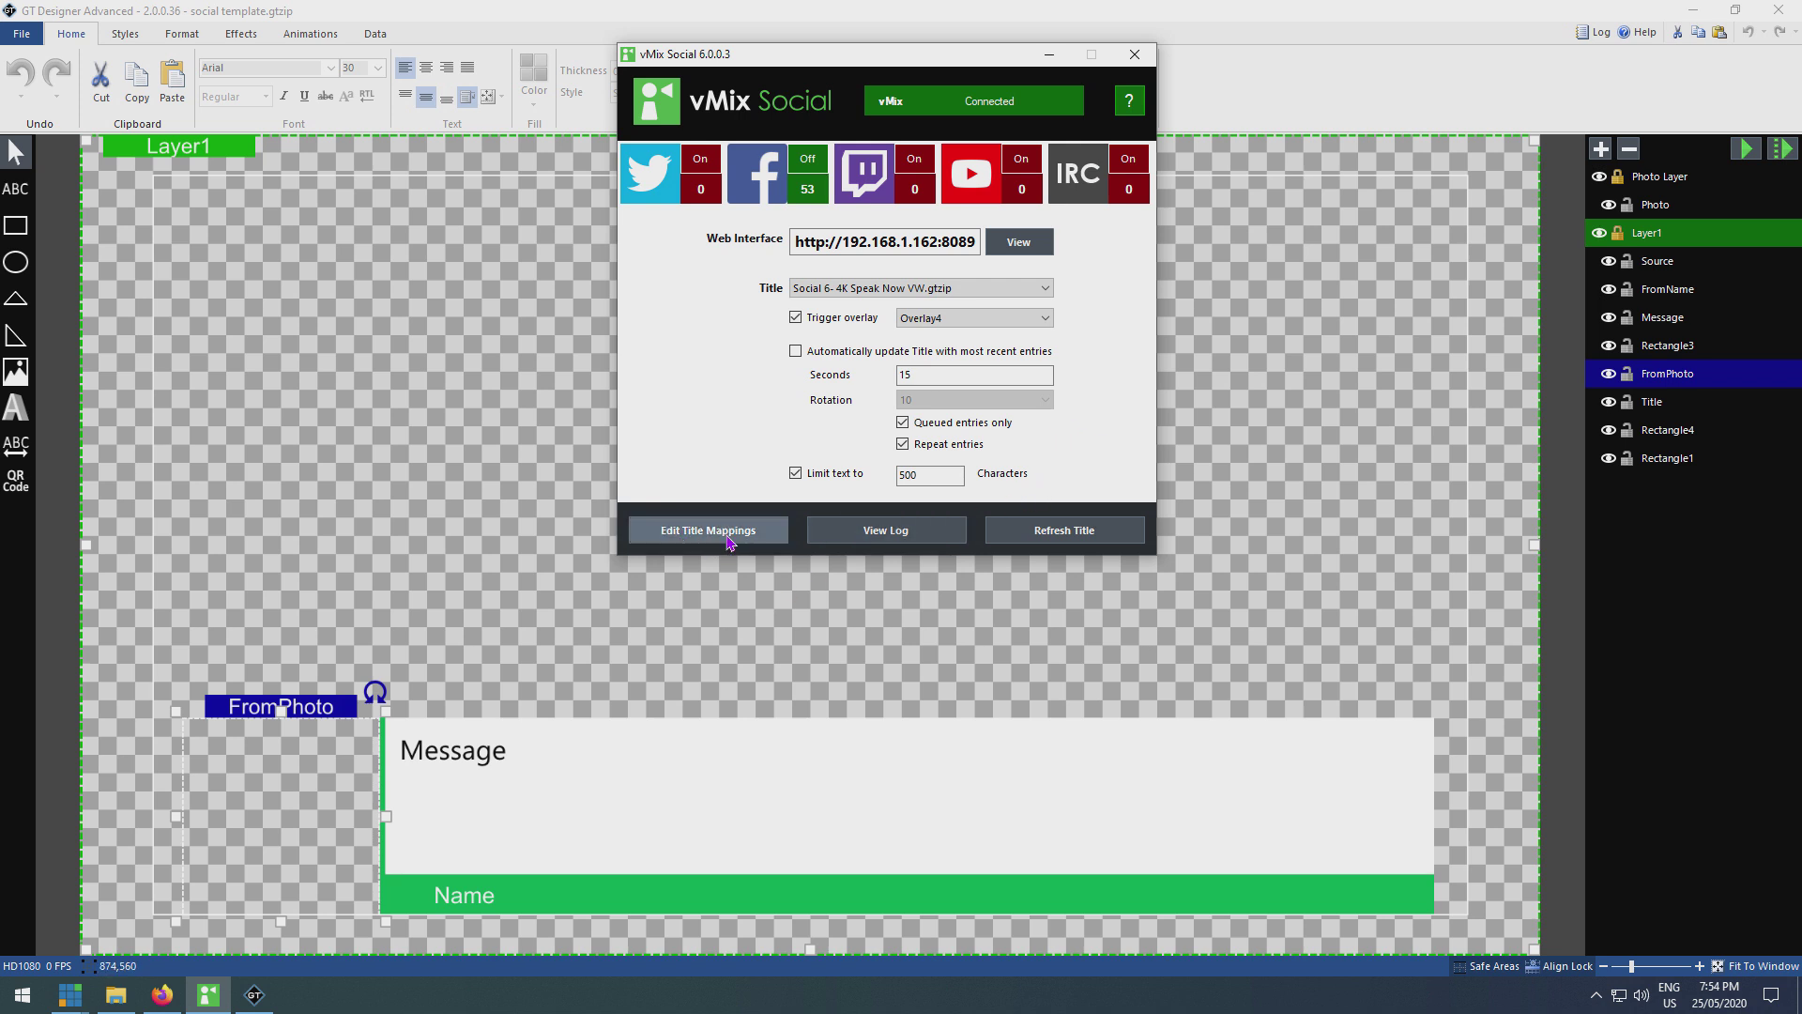
left_click_drag(866, 305, 339, 76)
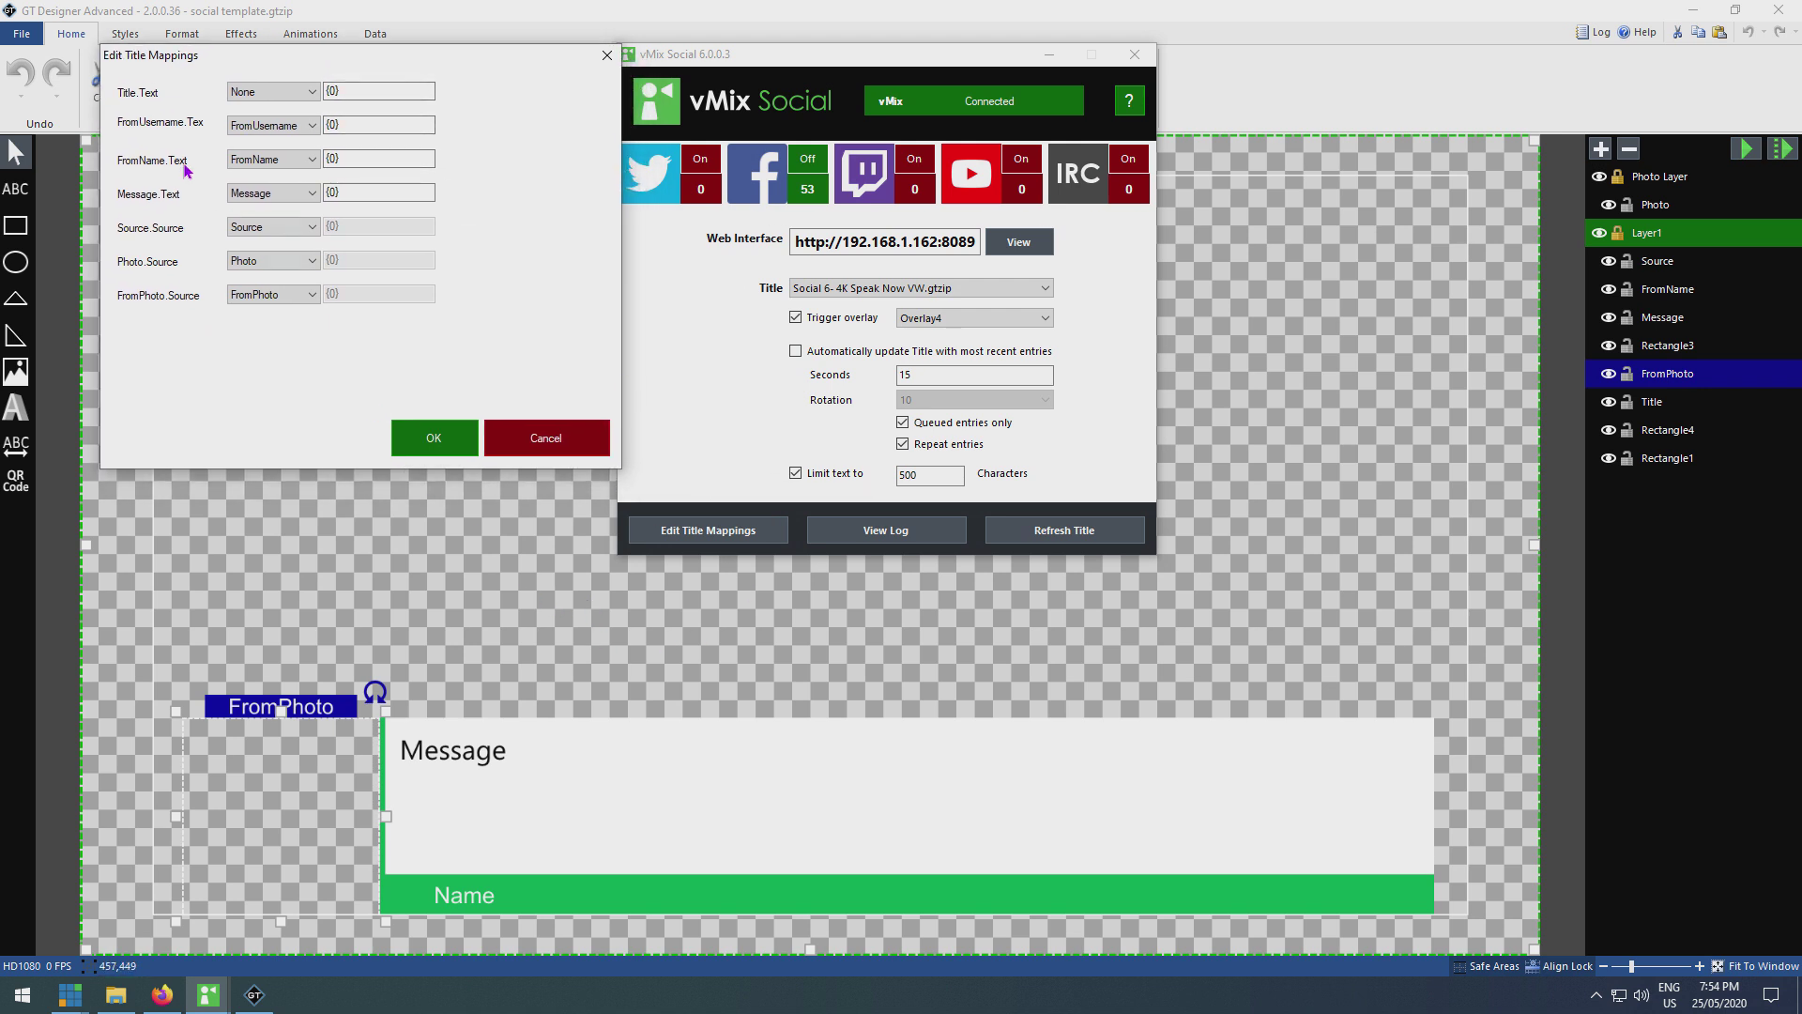
left_click(259, 160)
left_click(265, 227)
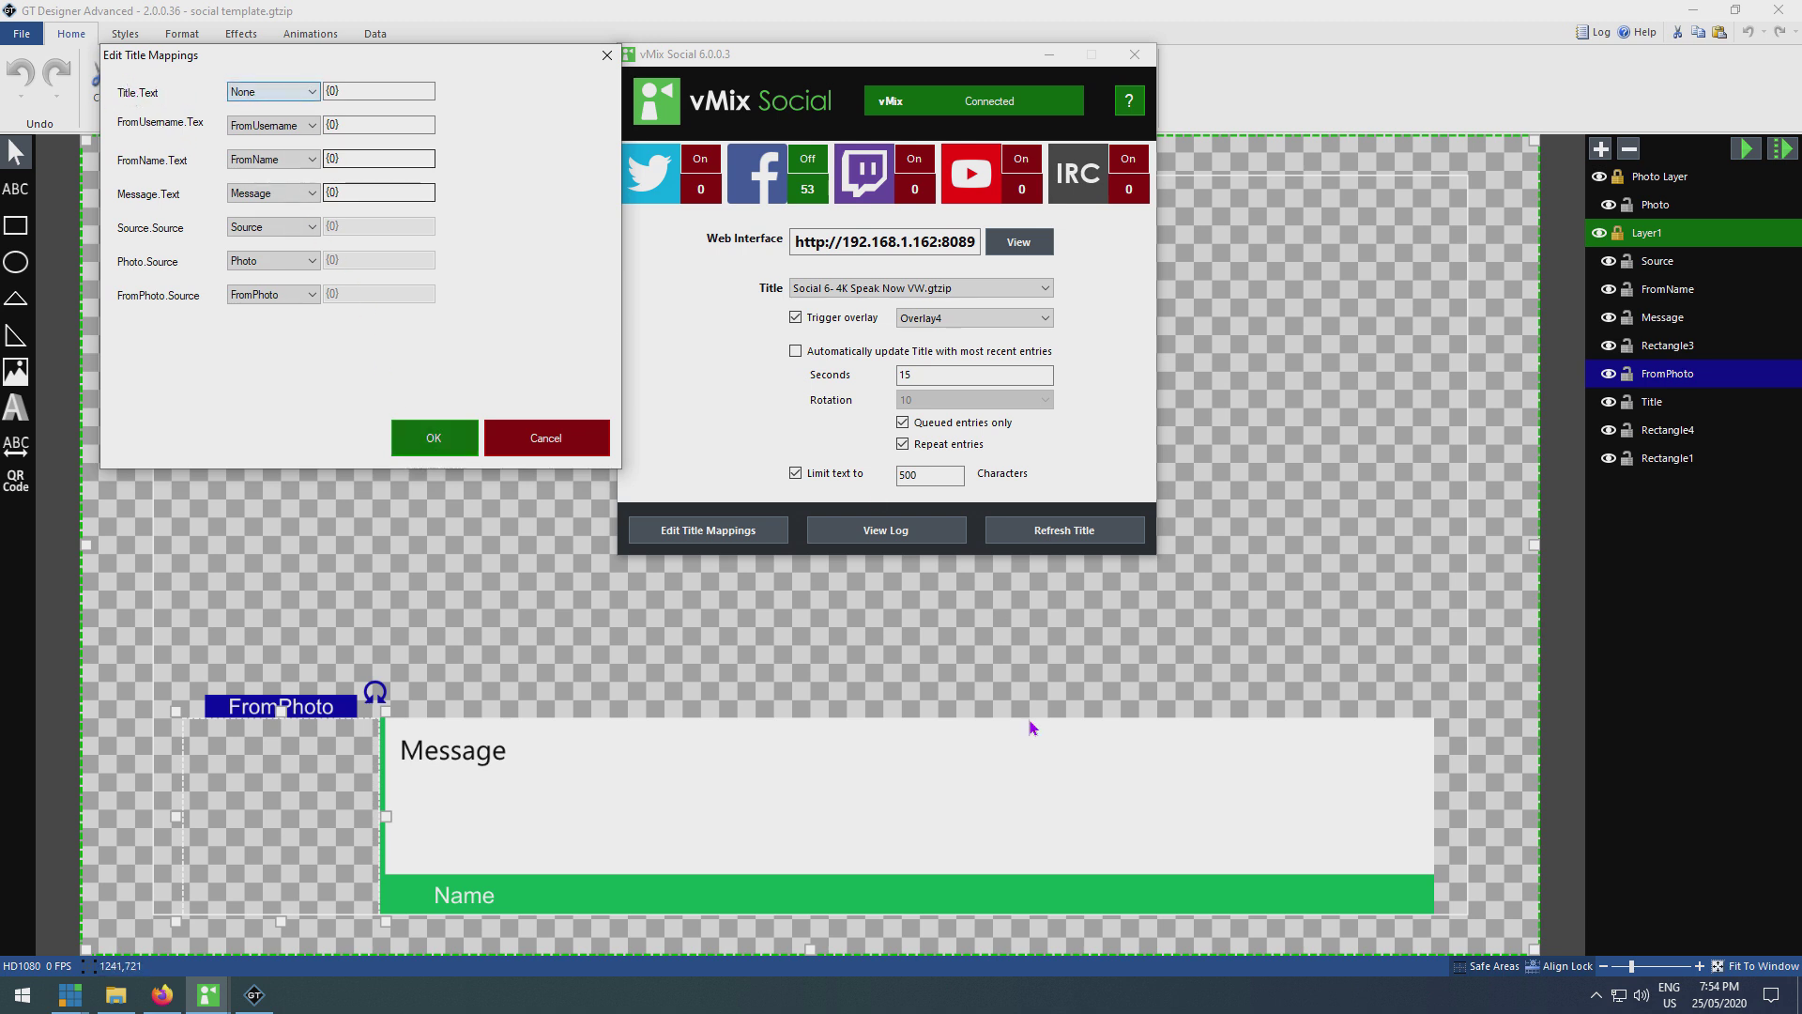
left_click(1354, 897)
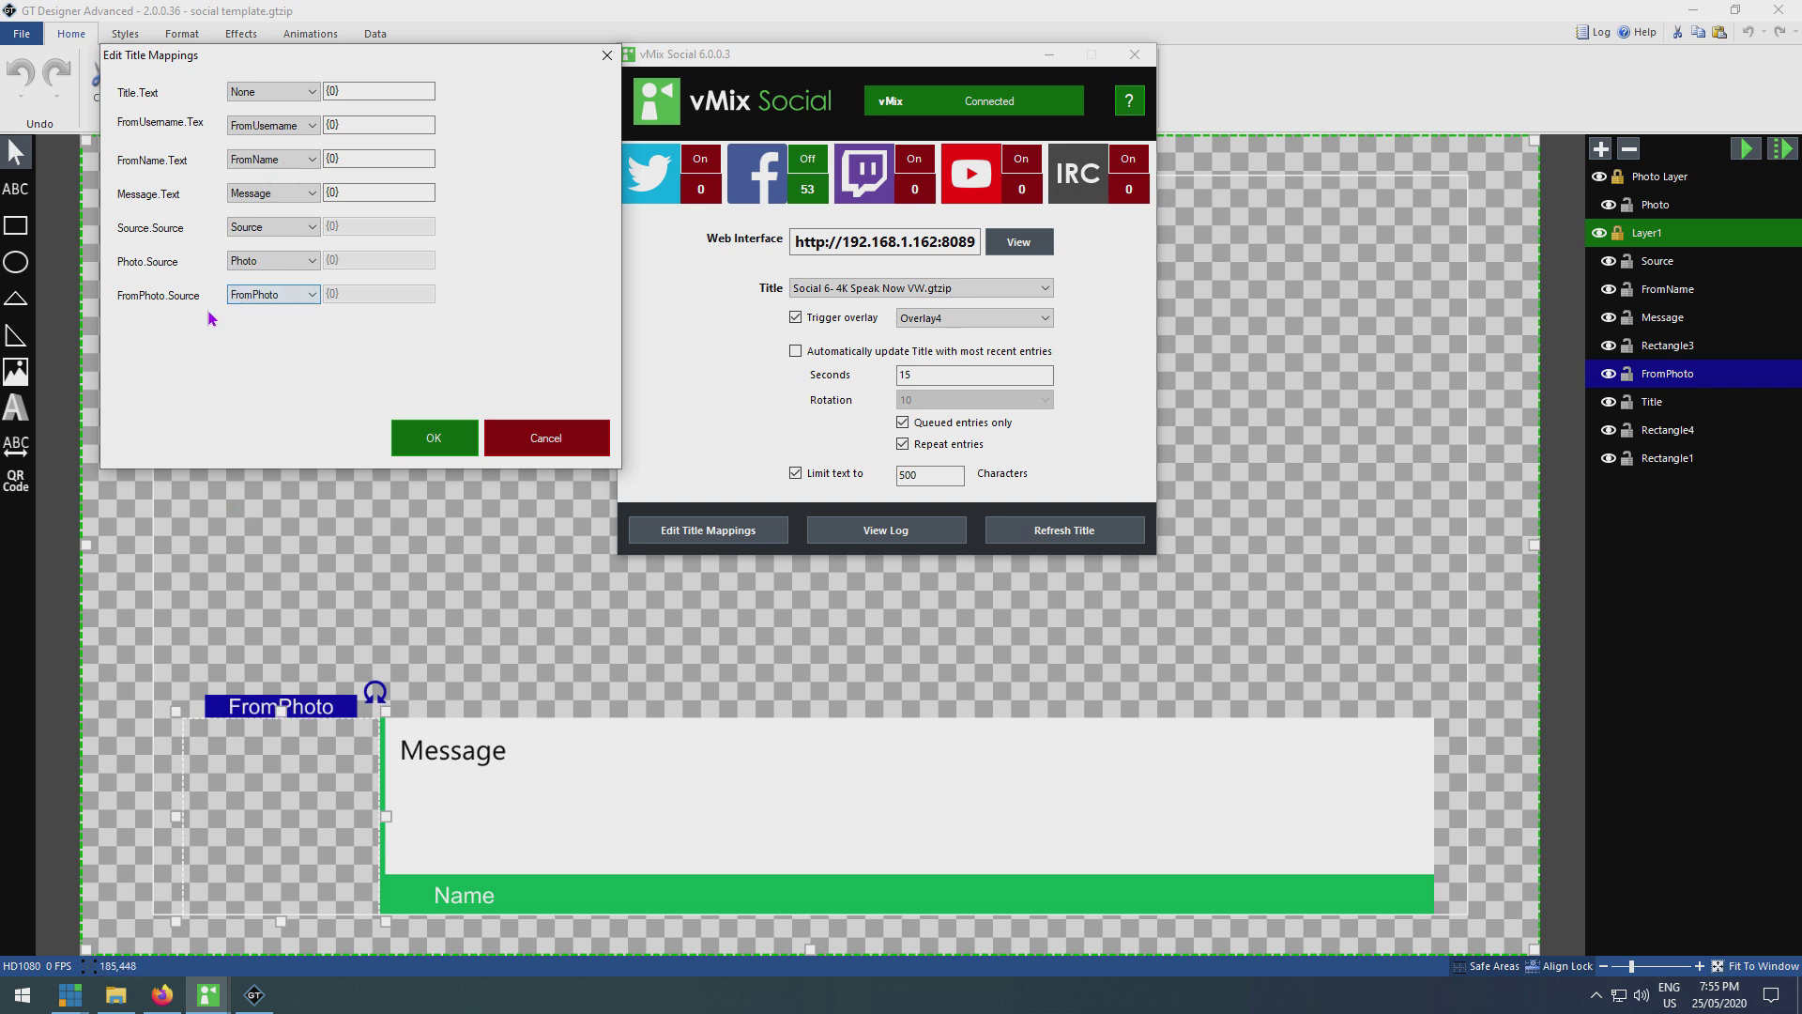
left_click(263, 298)
left_click(269, 350)
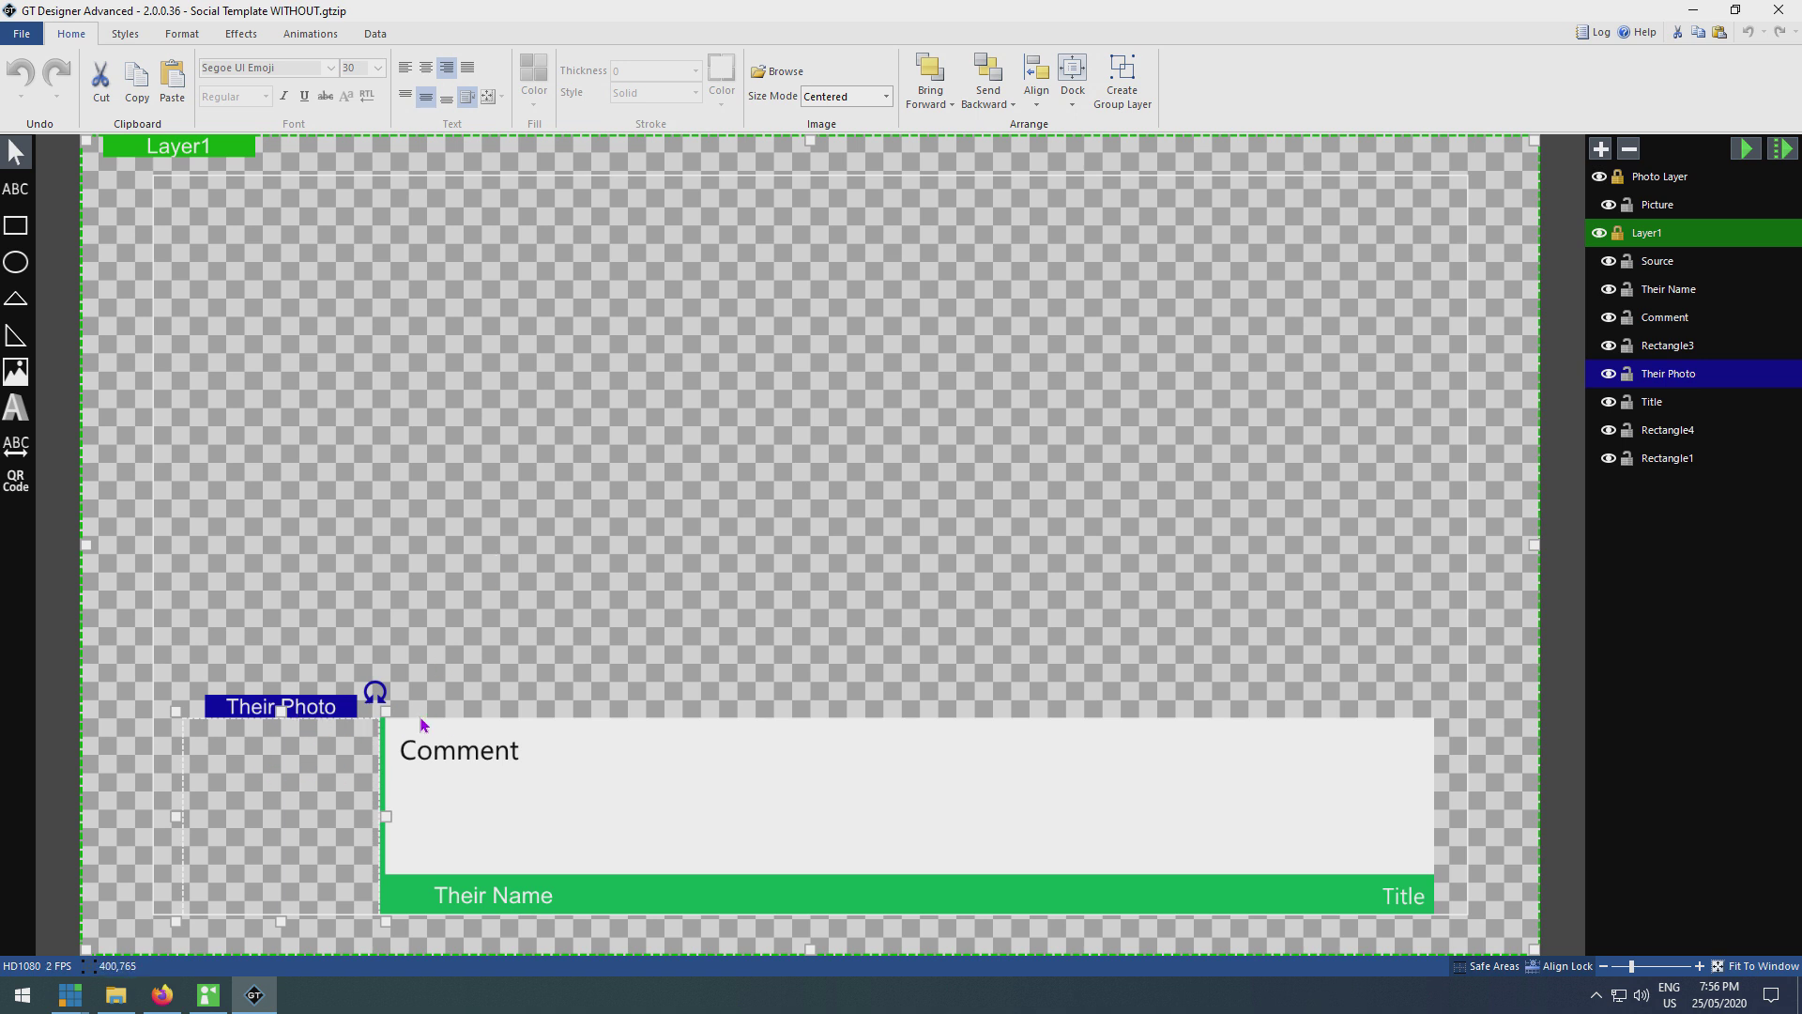
Step: In GT Designer, inspect the Comment, Their Name and Their Photo objects of the Social Template WITHOUT title
left_click(510, 740)
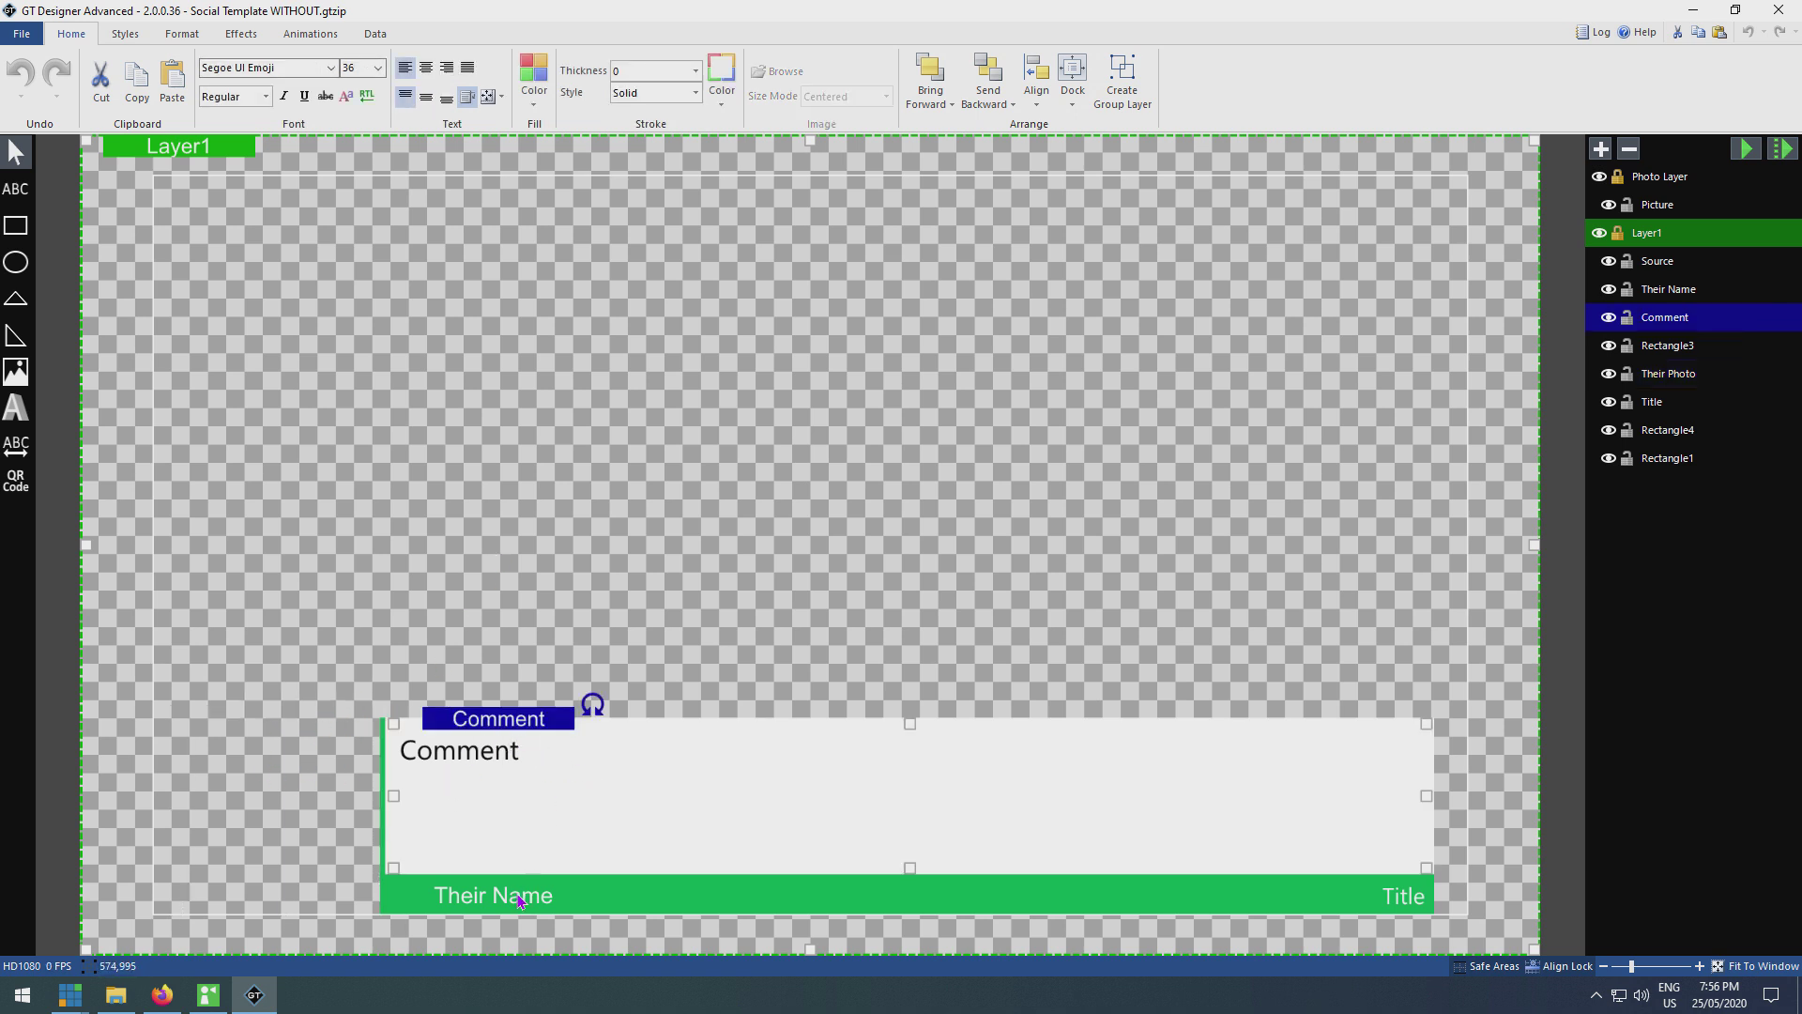
left_click(521, 902)
left_click(315, 768)
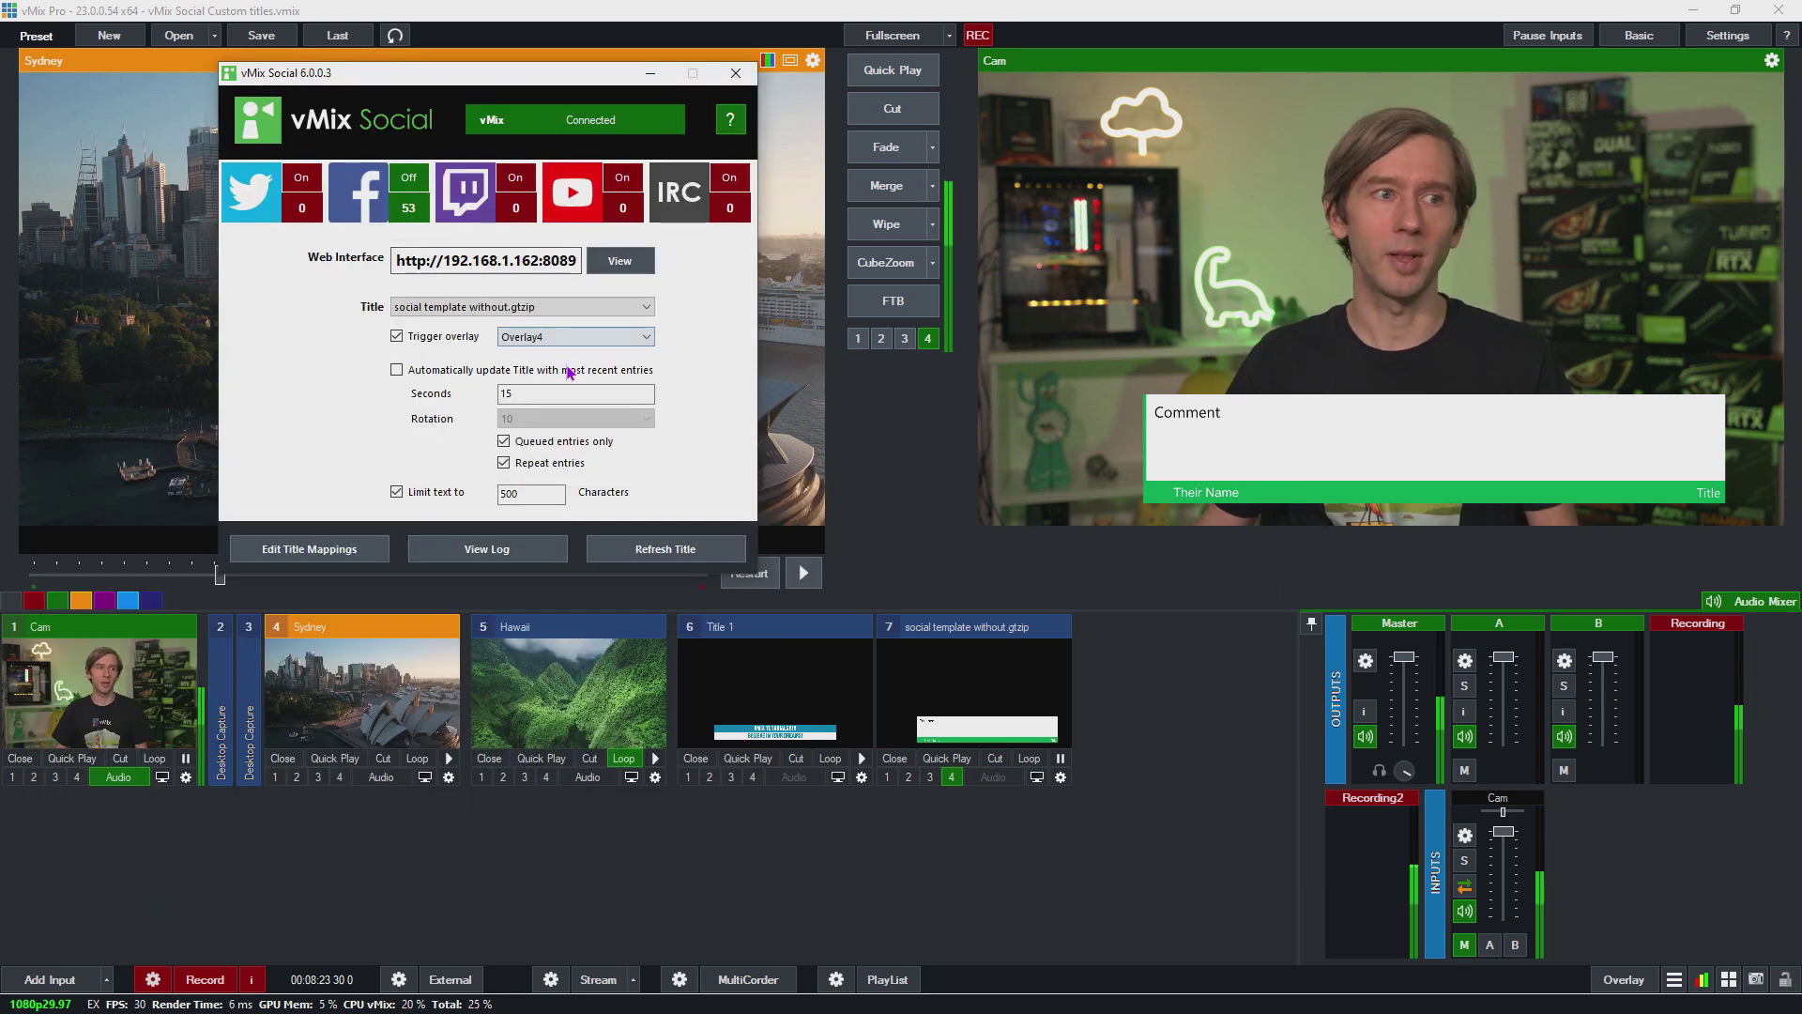
Step: In vMix Social's title mappings for social template without.gtzip, map Their Name.Text to FromName and Comment.Text to Message
left_click(328, 549)
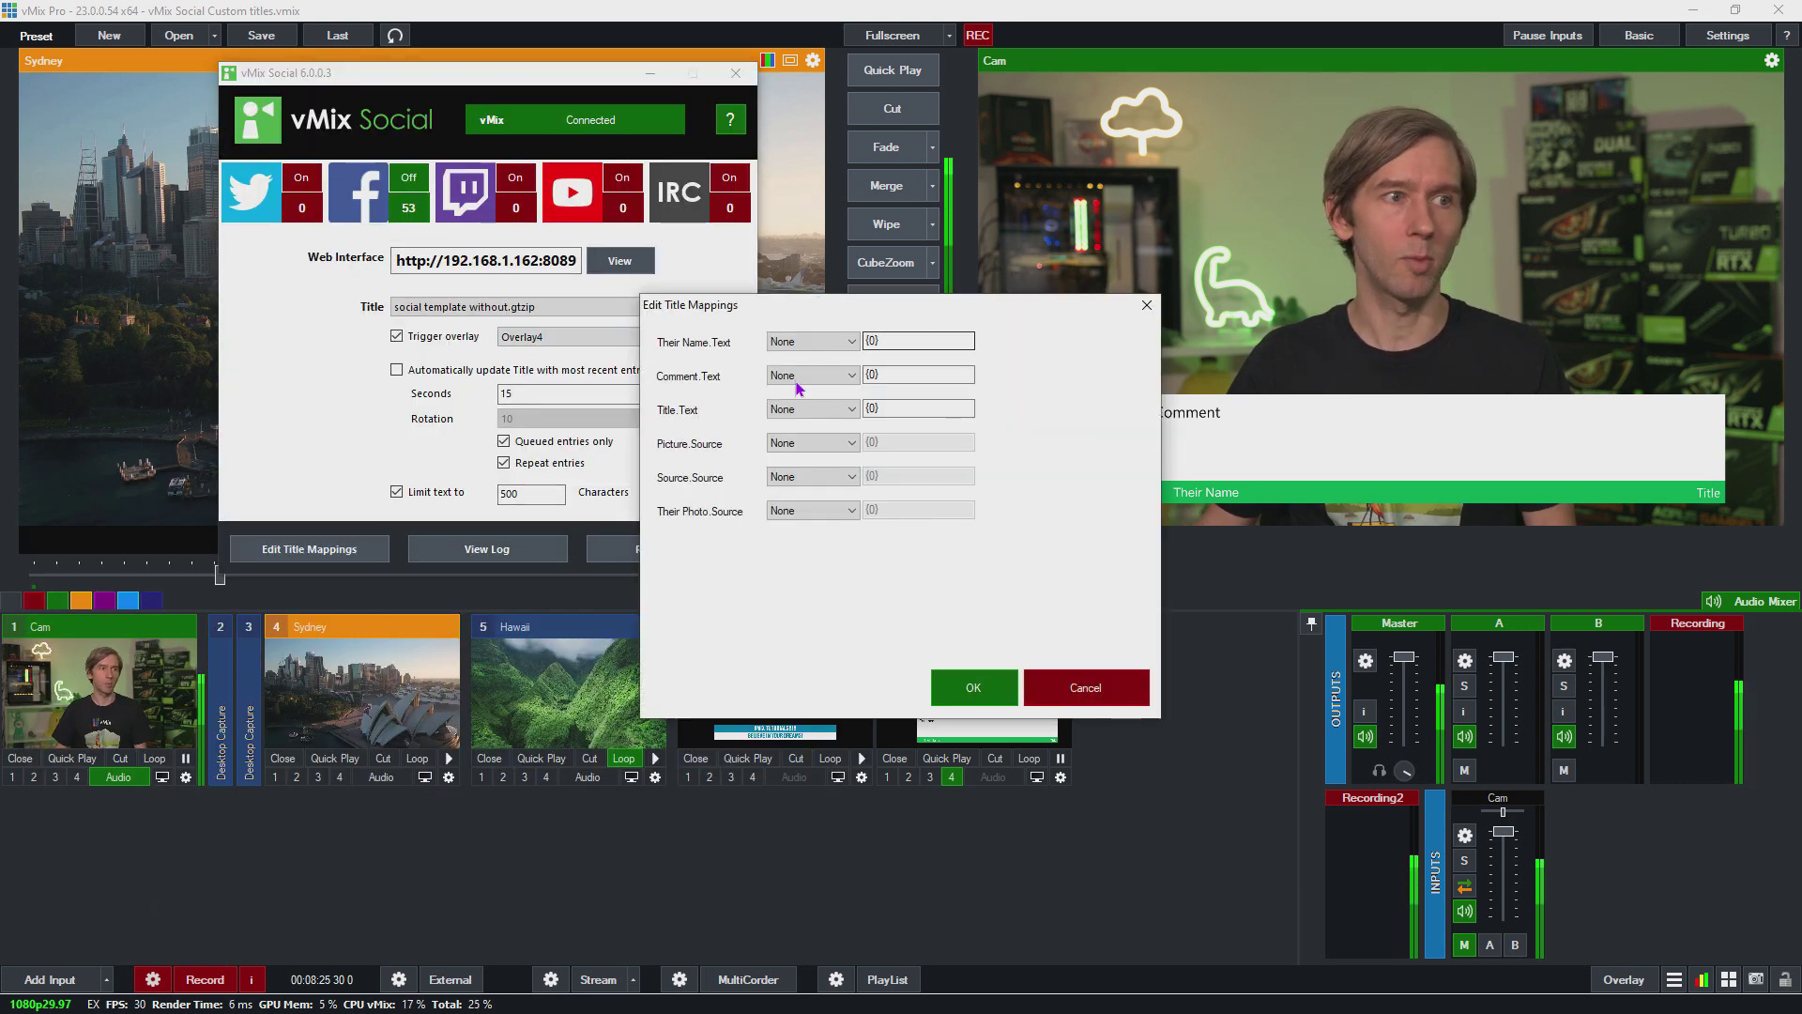
left_click(792, 343)
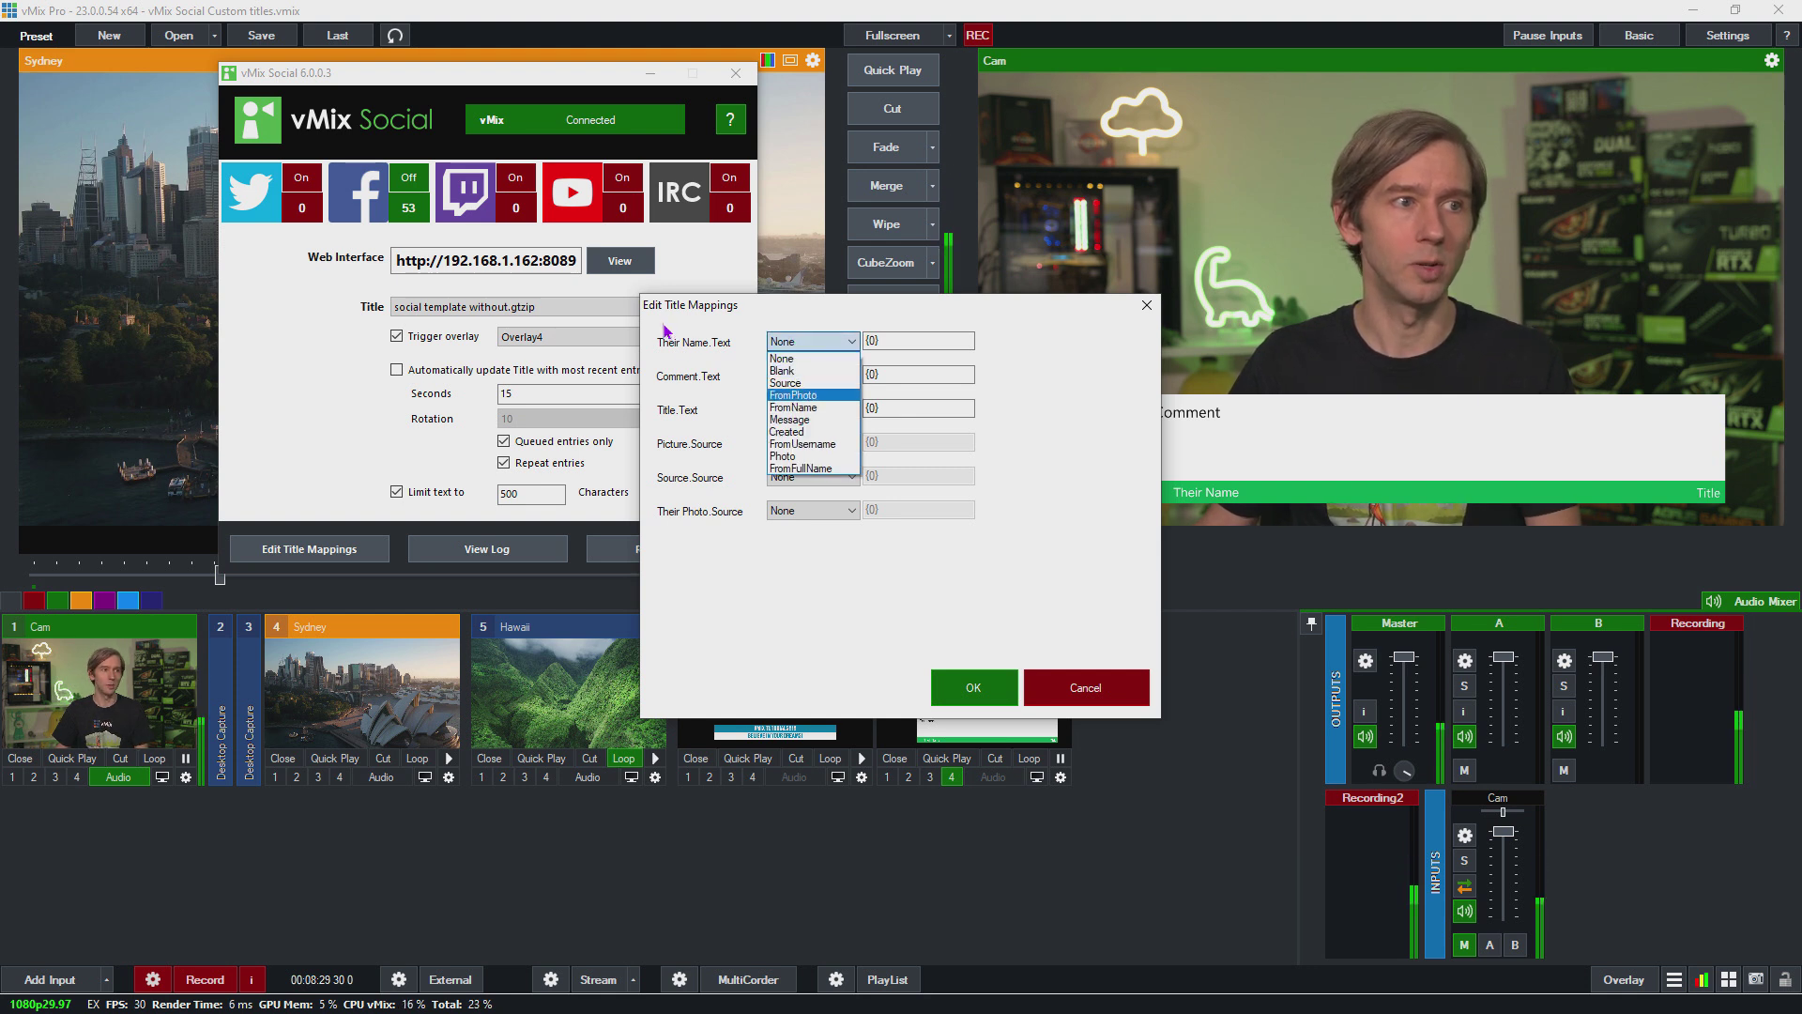
left_click(800, 409)
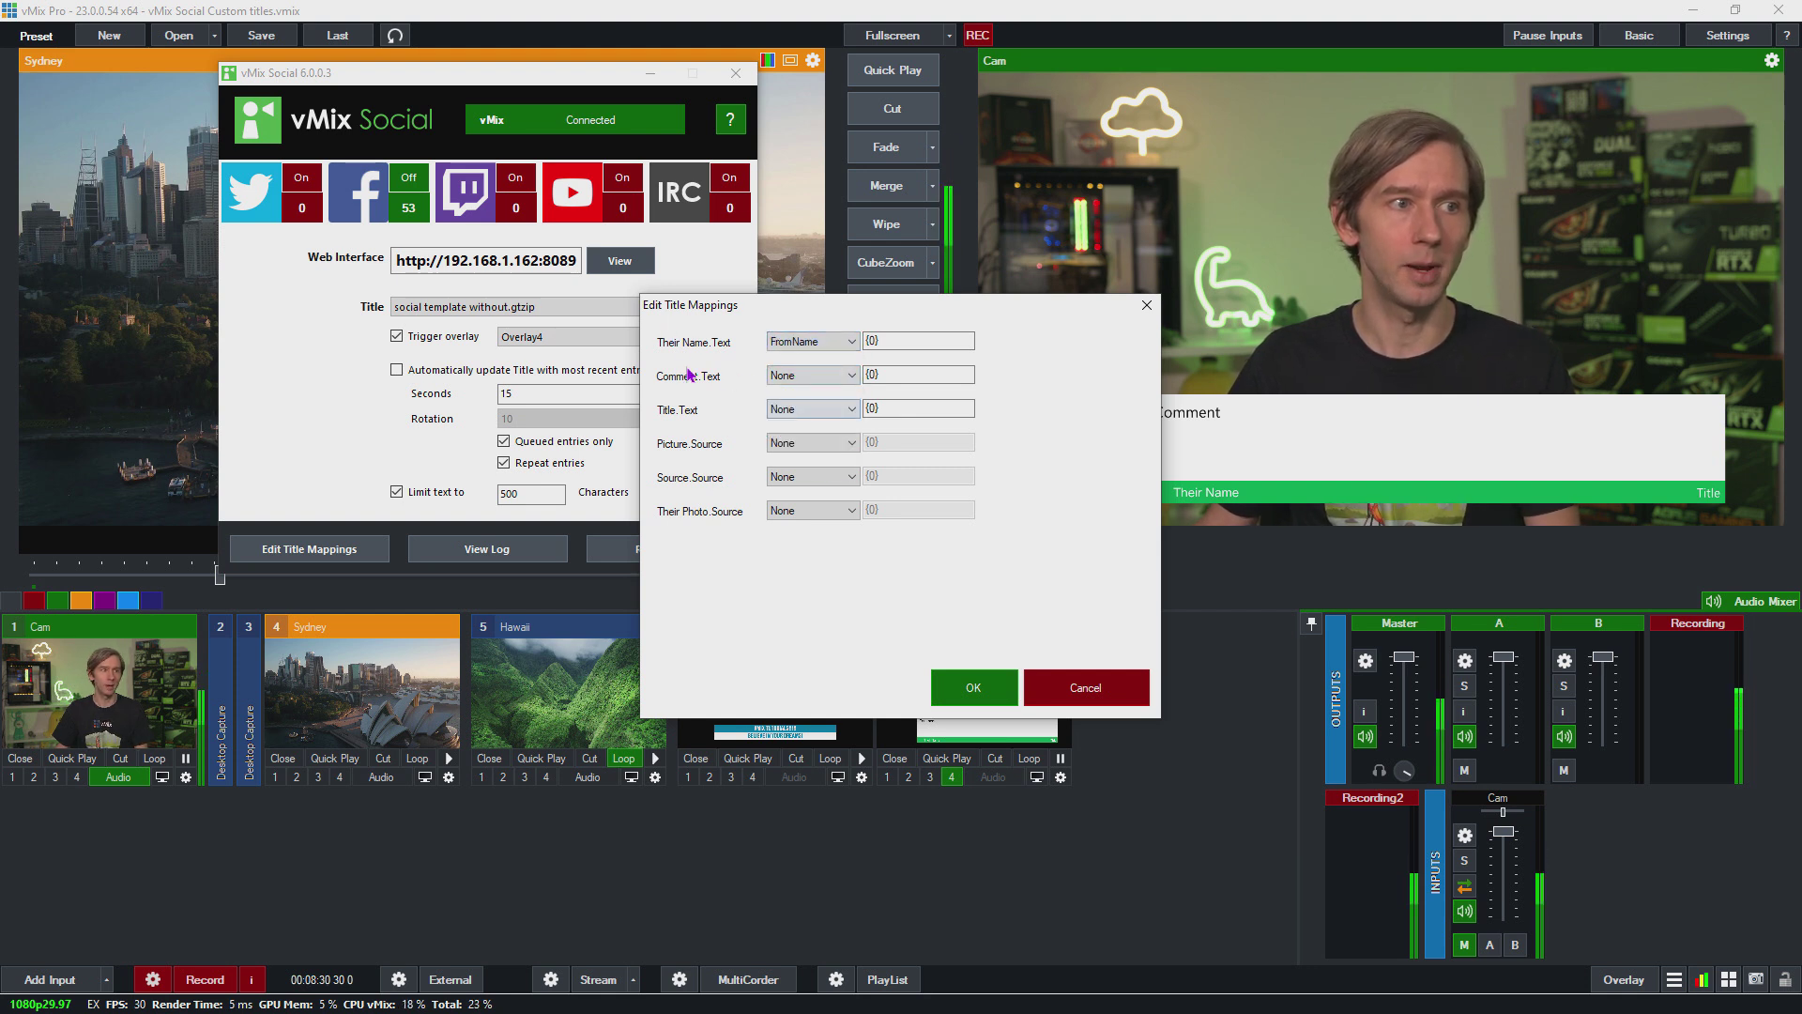
left_click(796, 375)
left_click(805, 465)
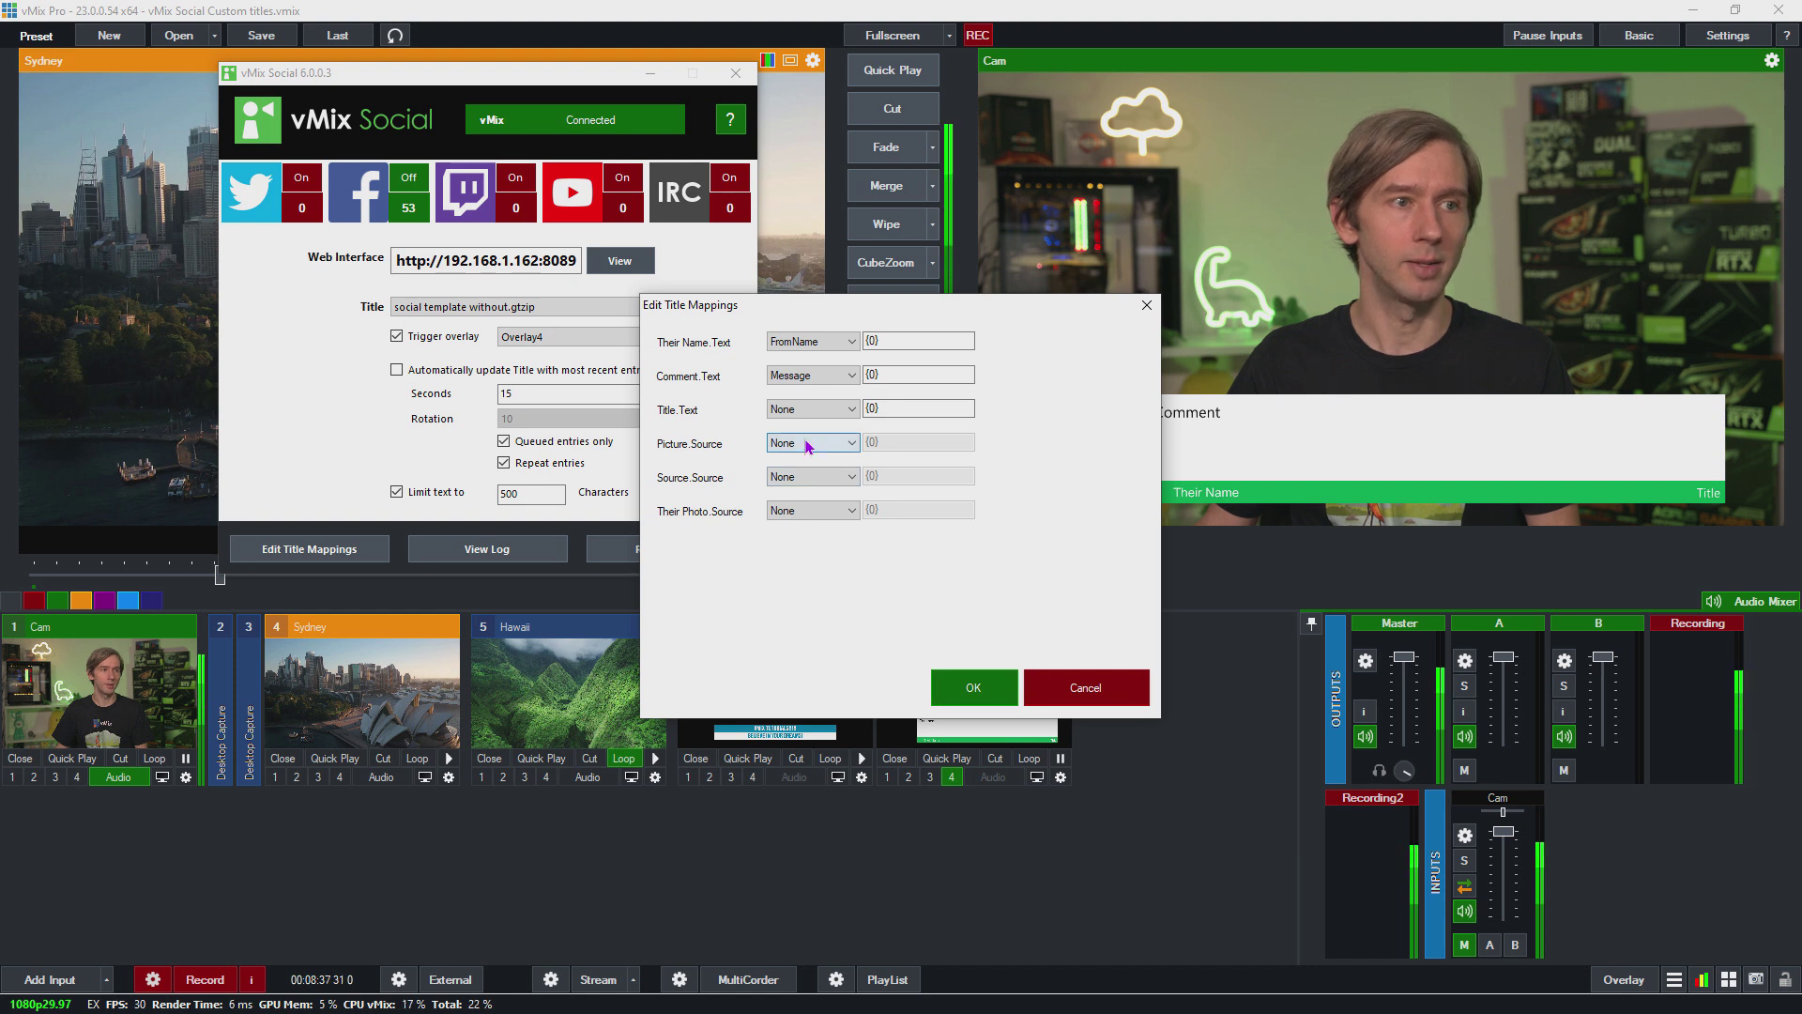
Step: Map Picture.Source to Photo and Source.Source to Source in the title mappings
left_click(808, 447)
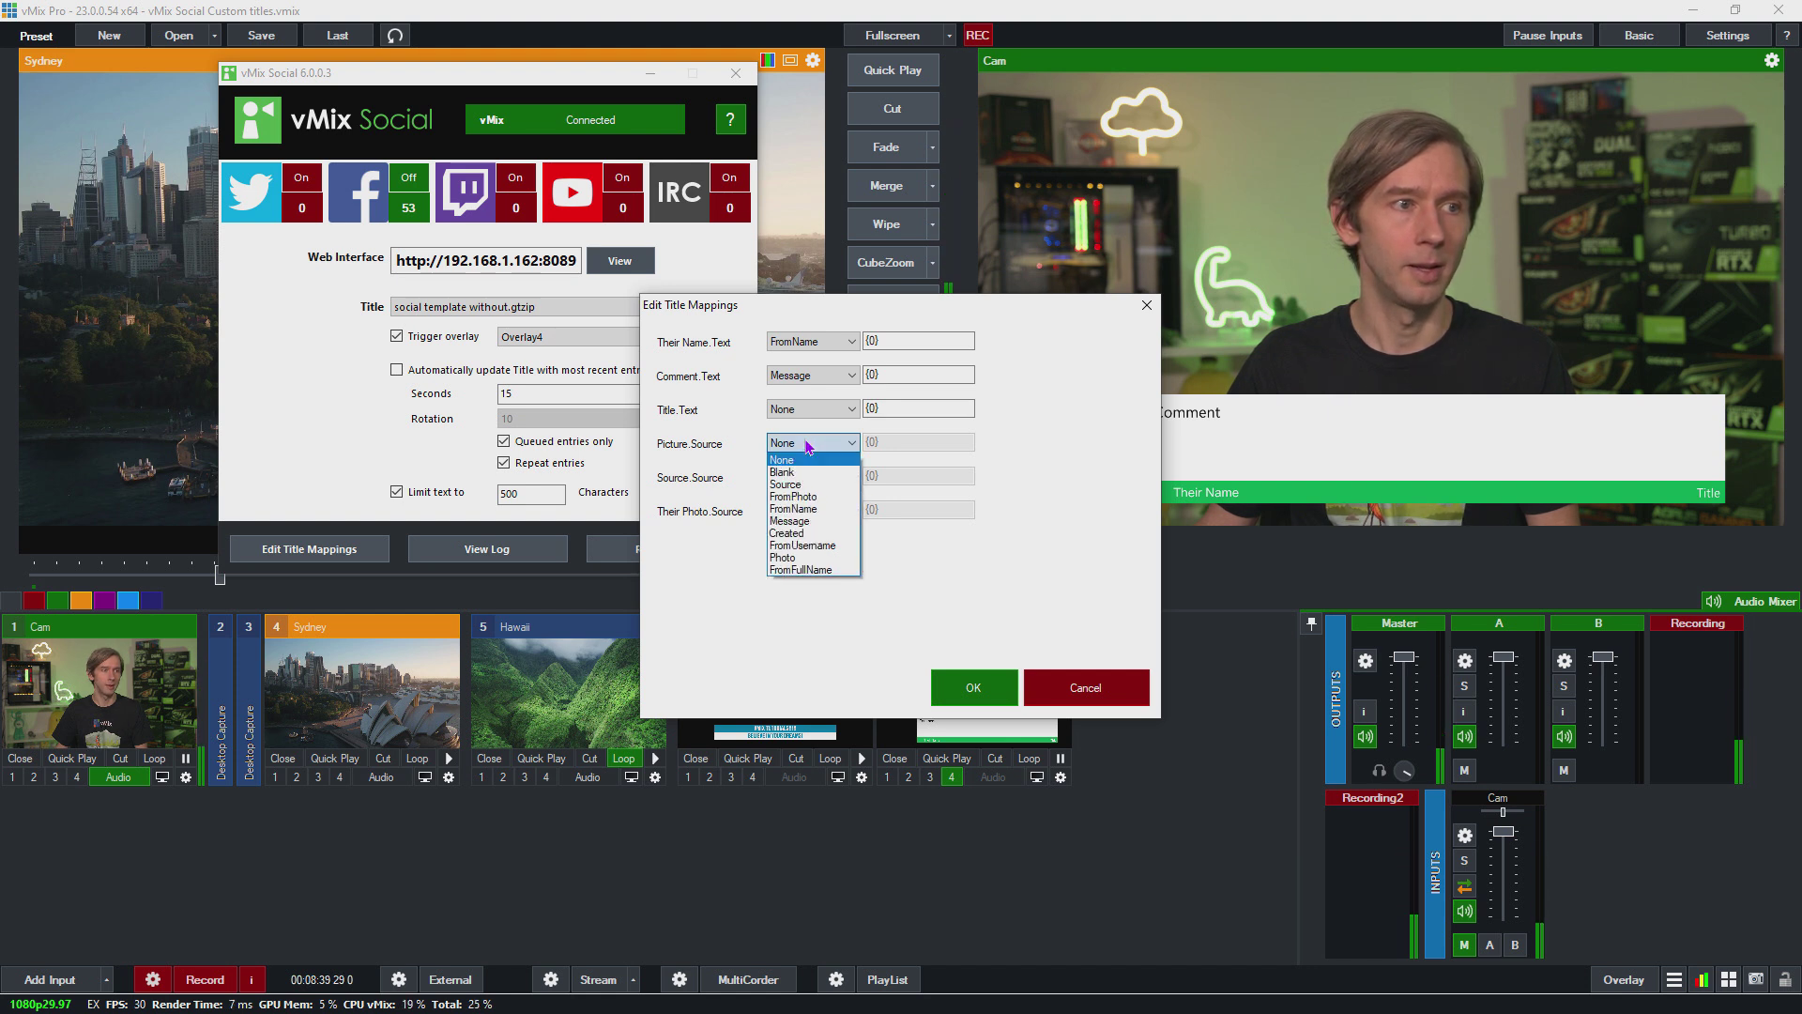
left_click(789, 557)
left_click(794, 476)
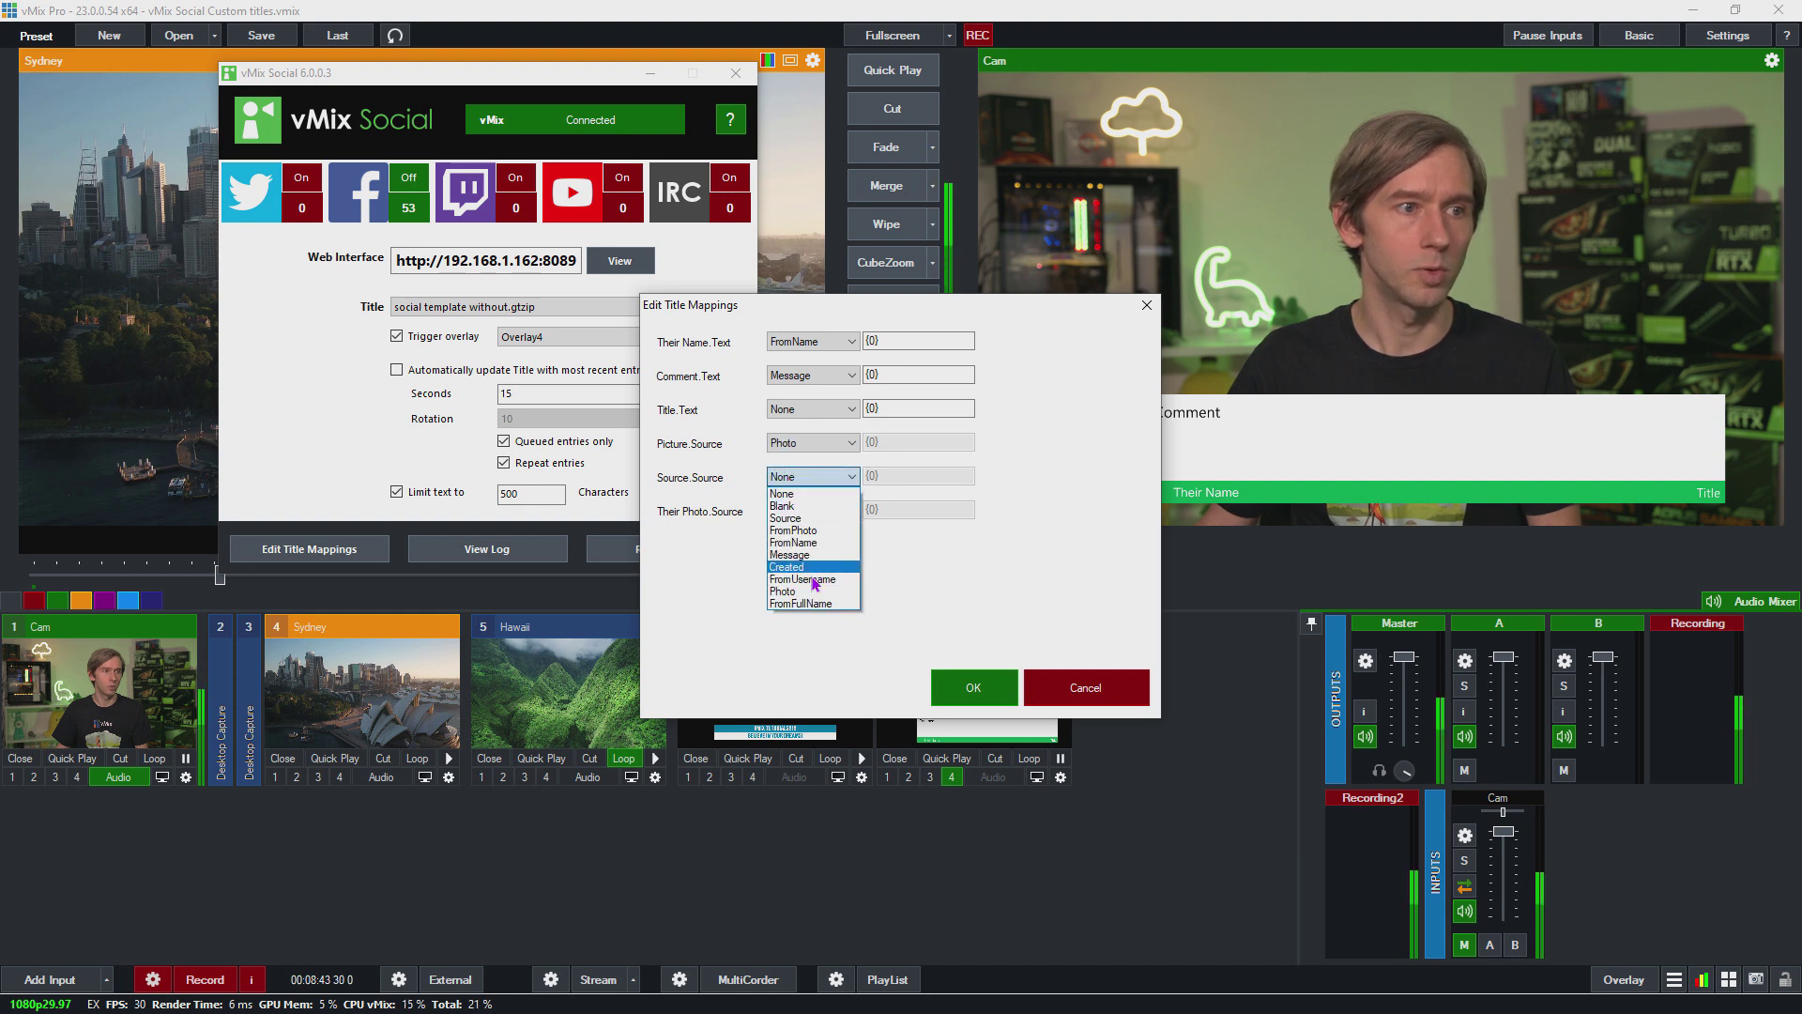
left_click(793, 518)
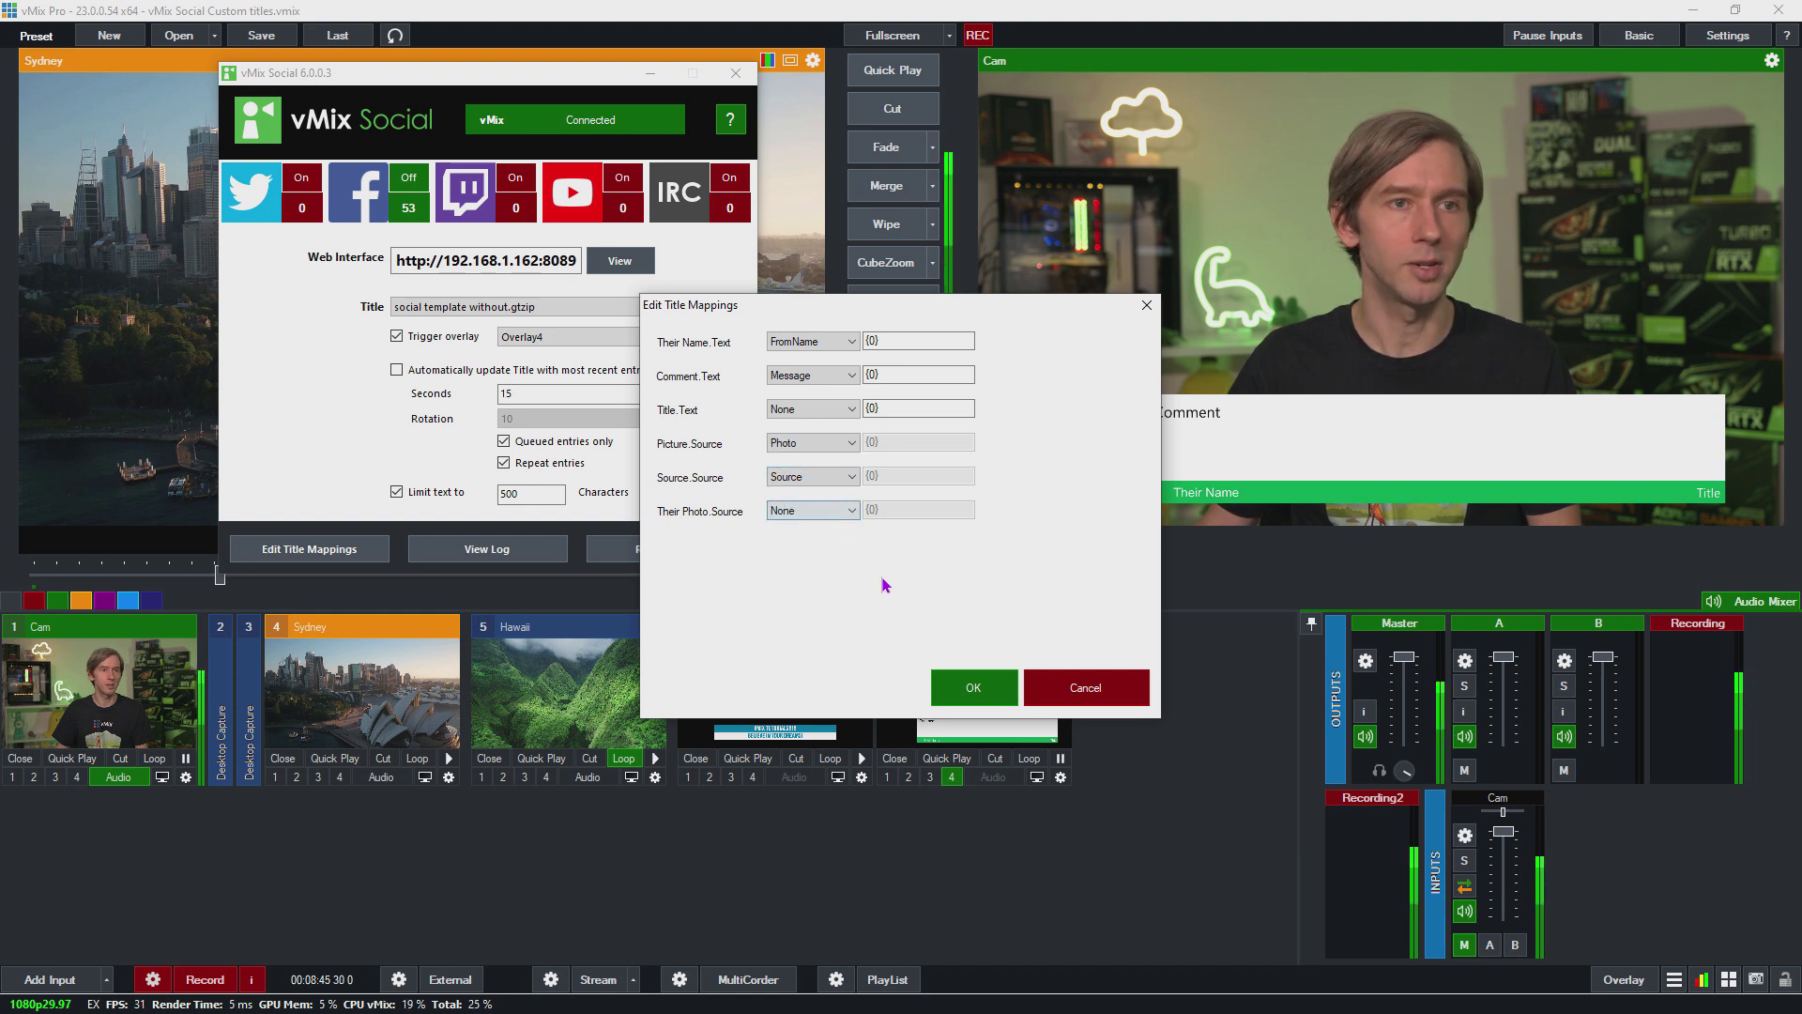
Step: Map Their Photo.Source to Photo and apply the title mappings
left_click(808, 511)
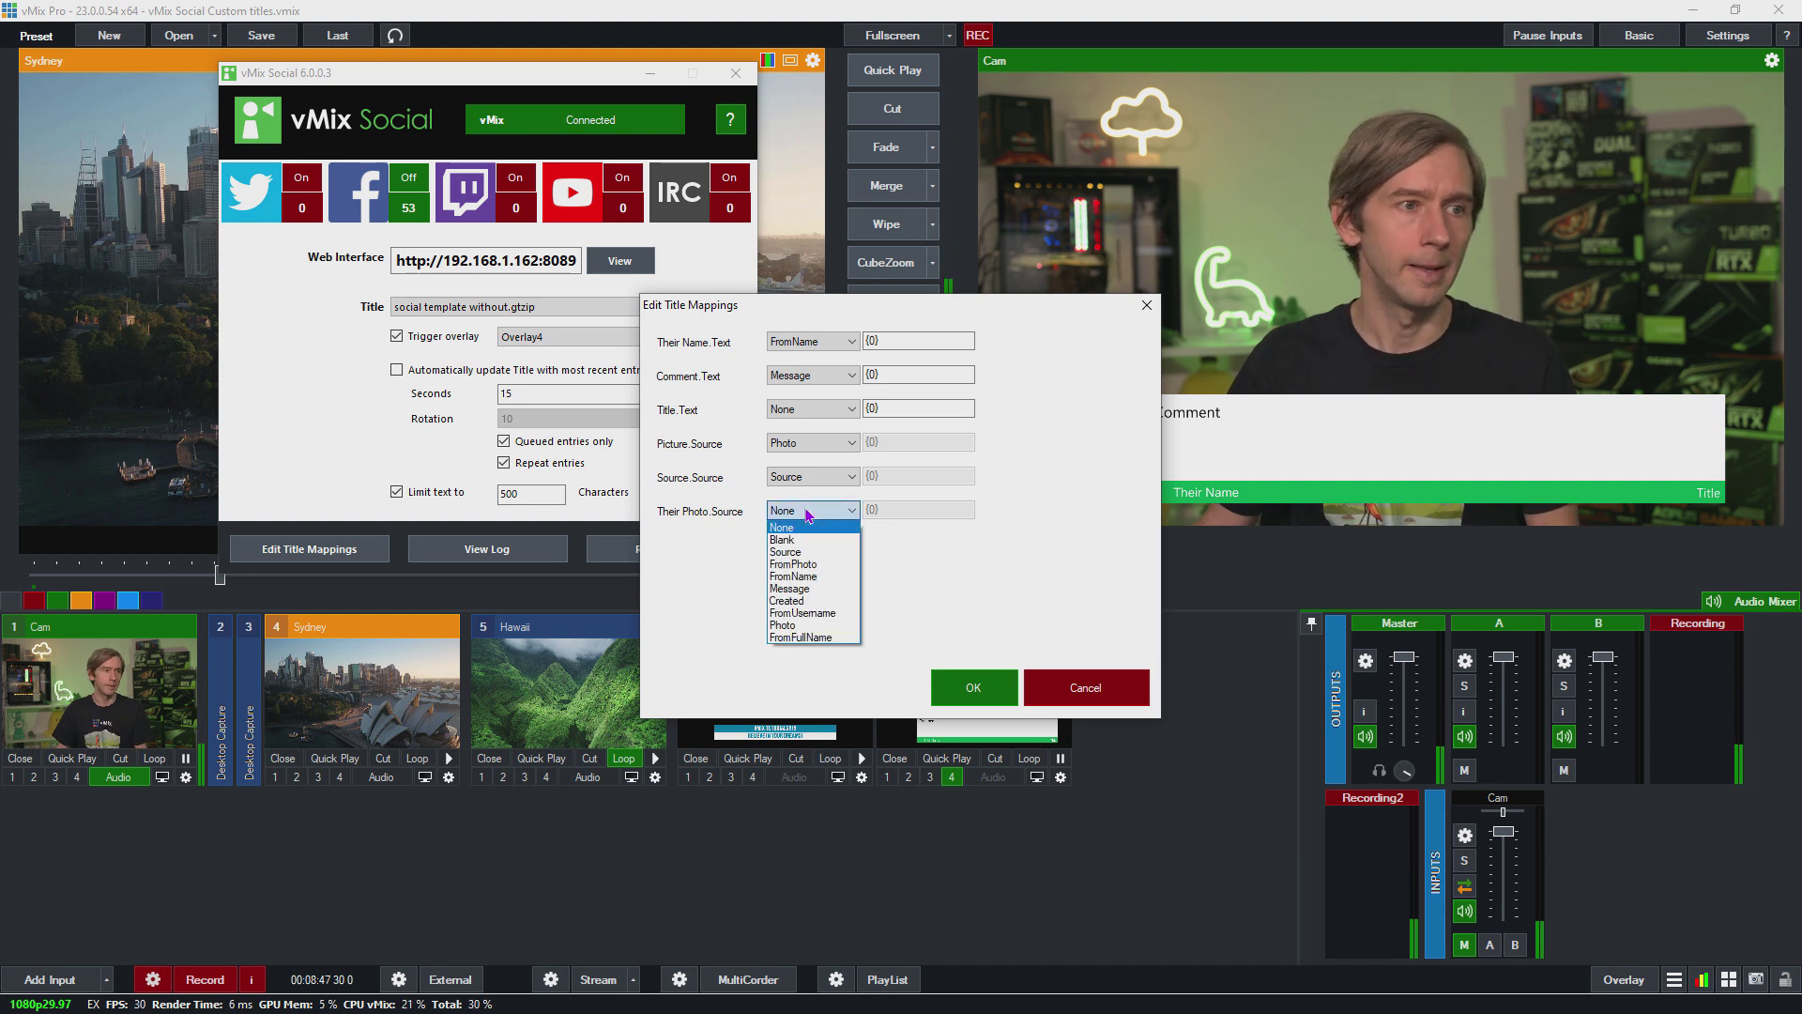
left_click(793, 624)
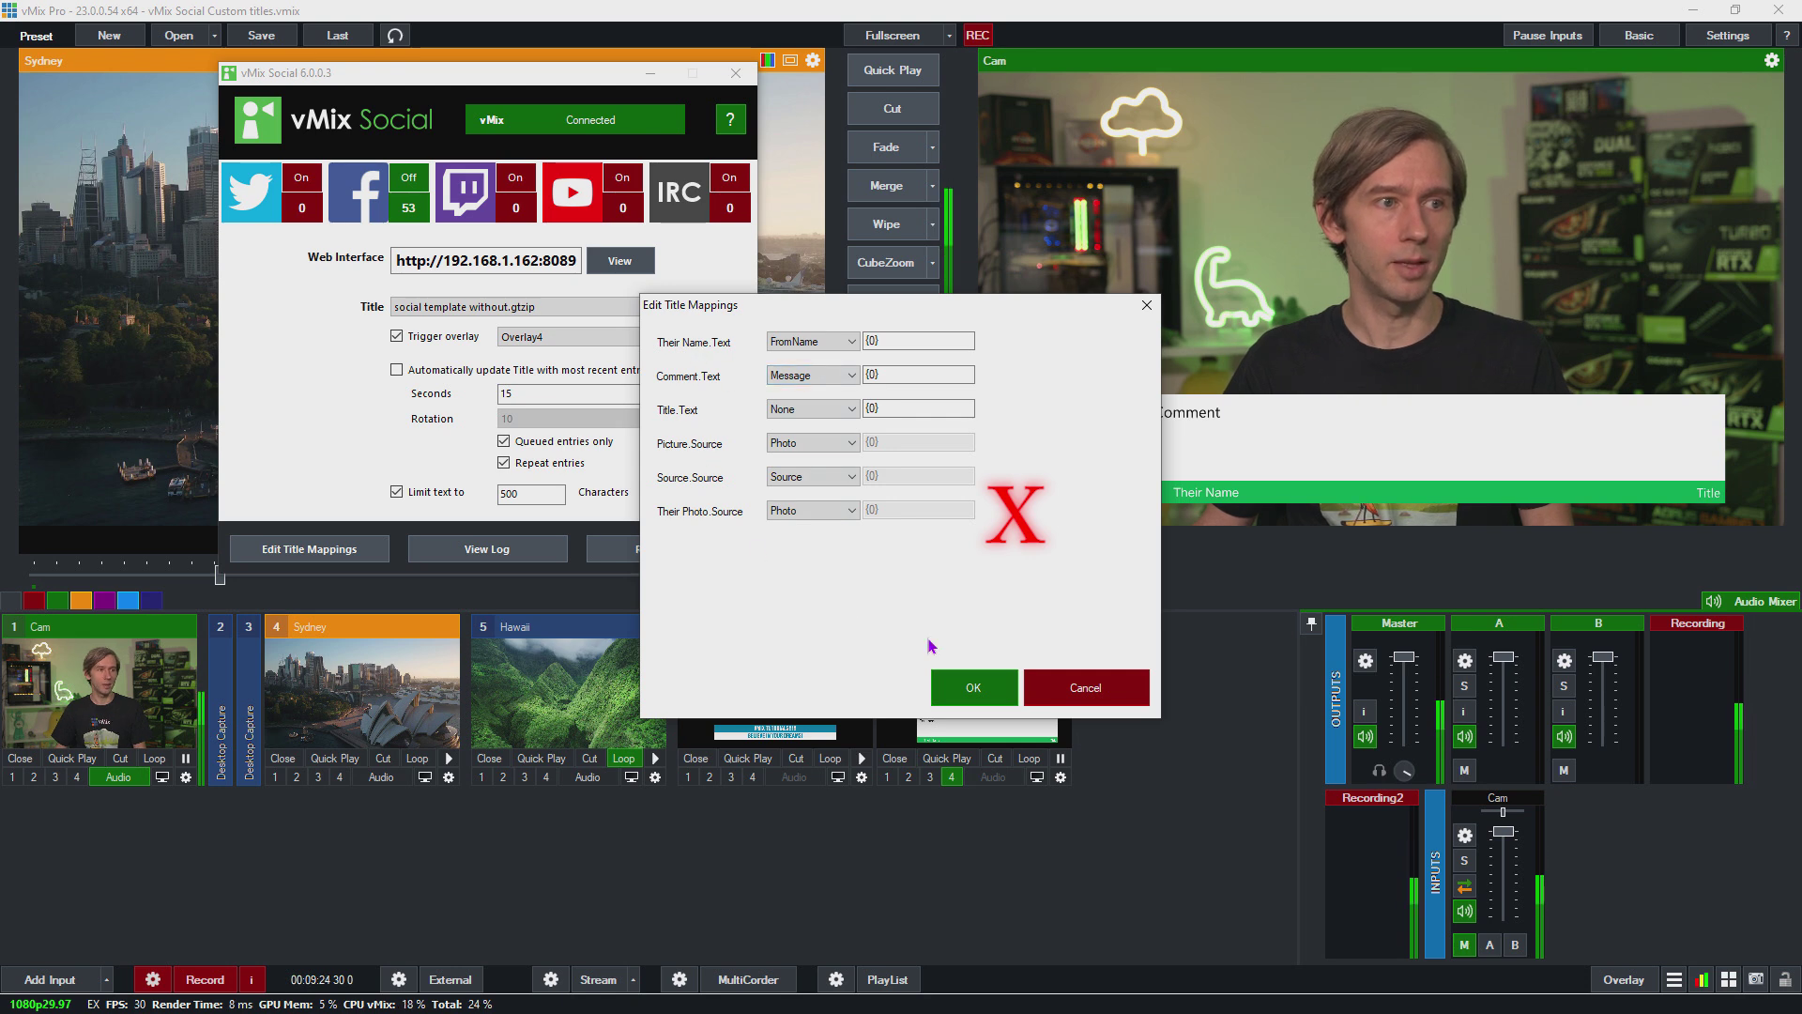
left_click(964, 695)
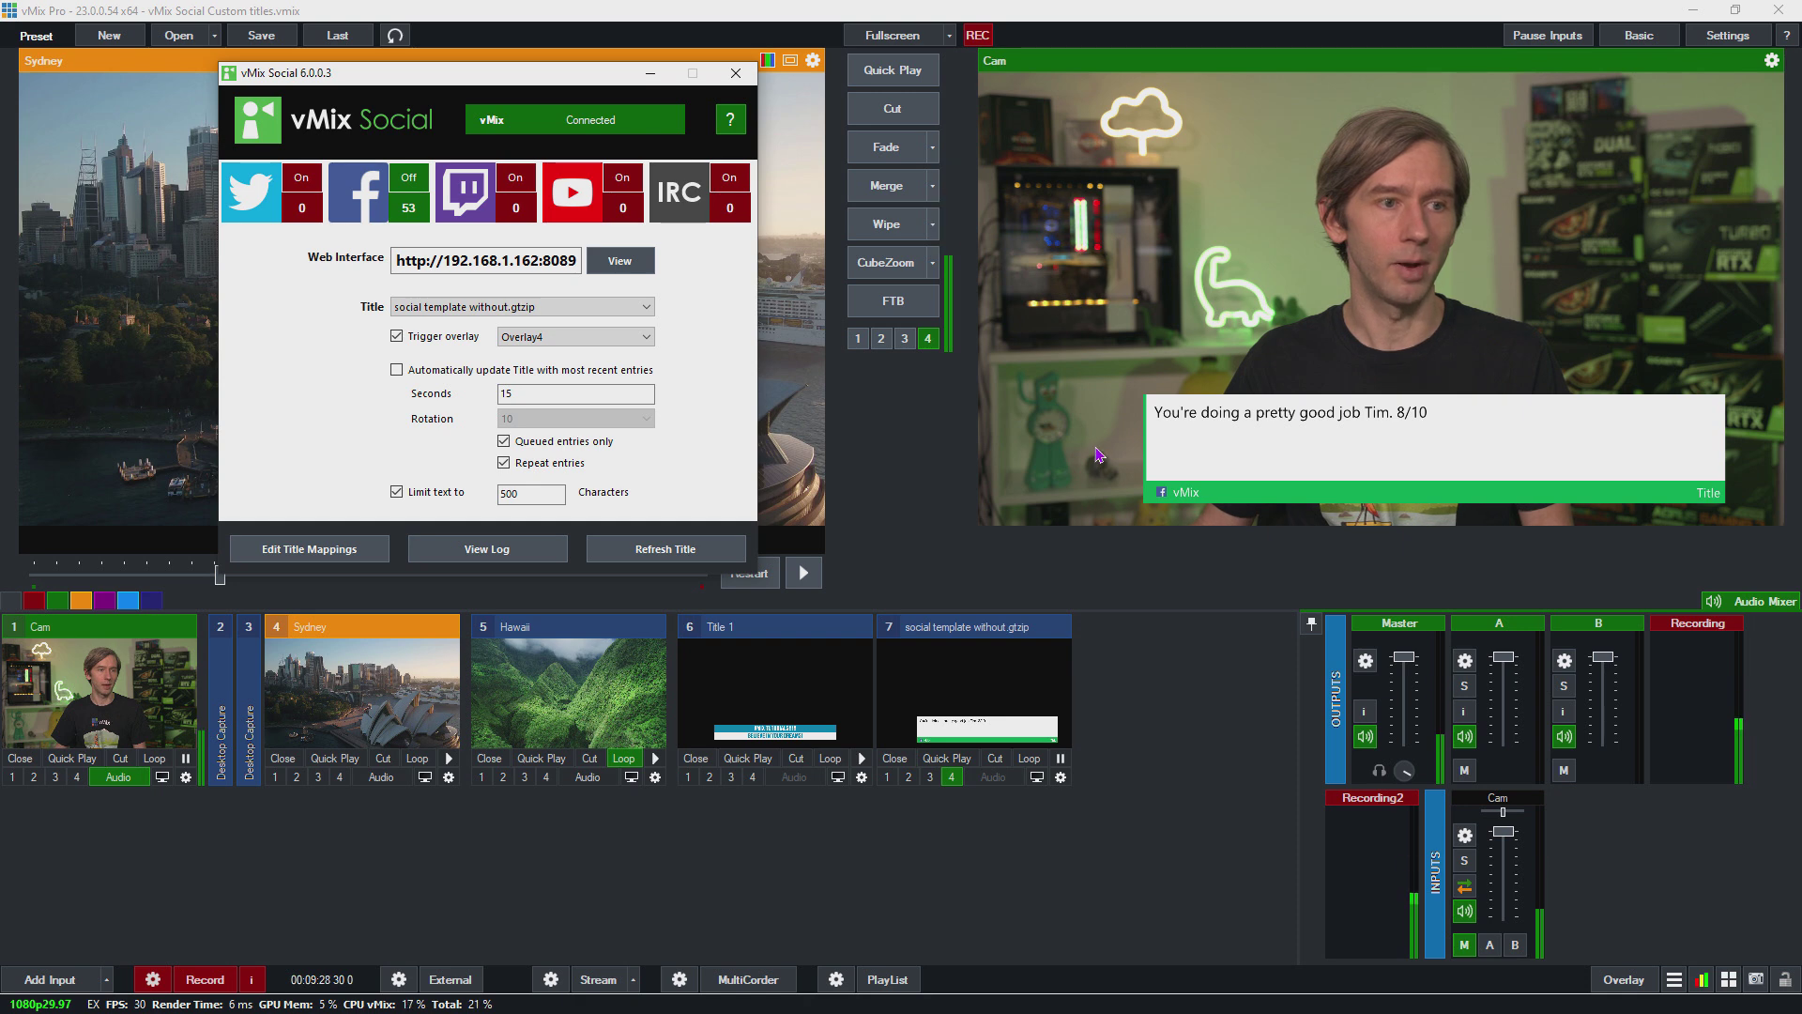
Step: Map Their Photo.Source to FromPhoto in the title mappings and apply the change
left_click(368, 548)
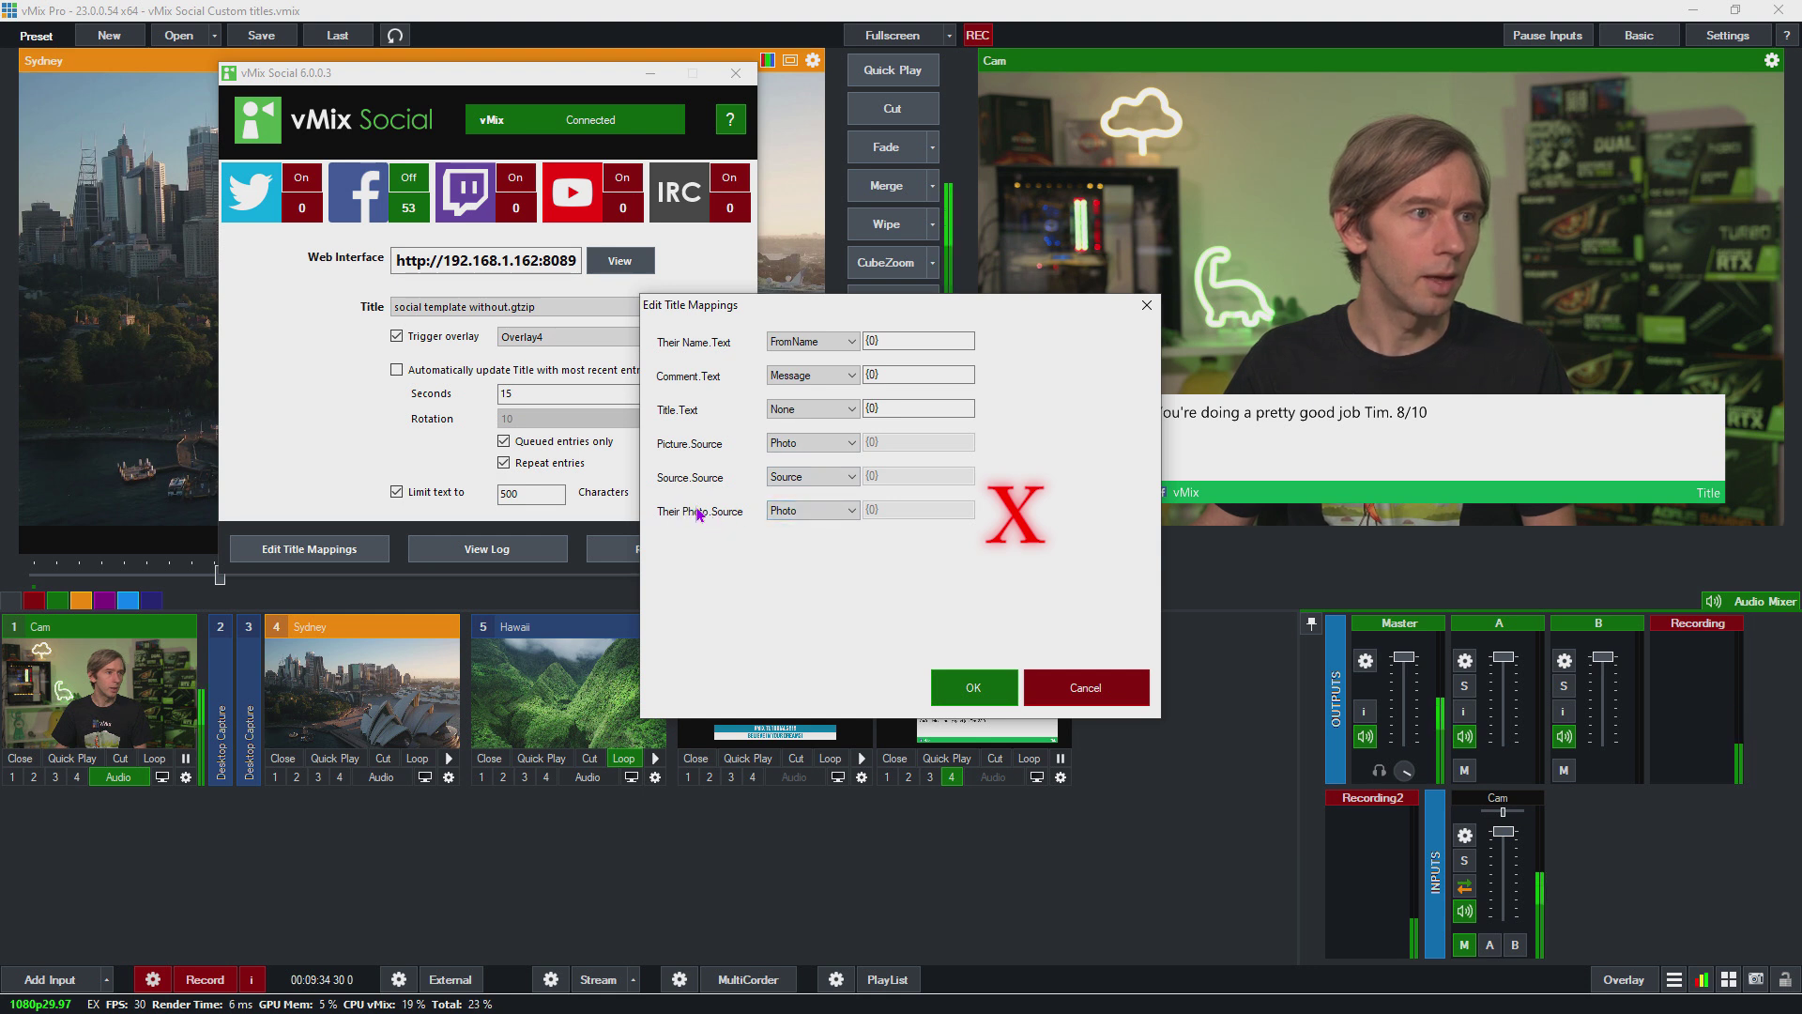
left_click(809, 510)
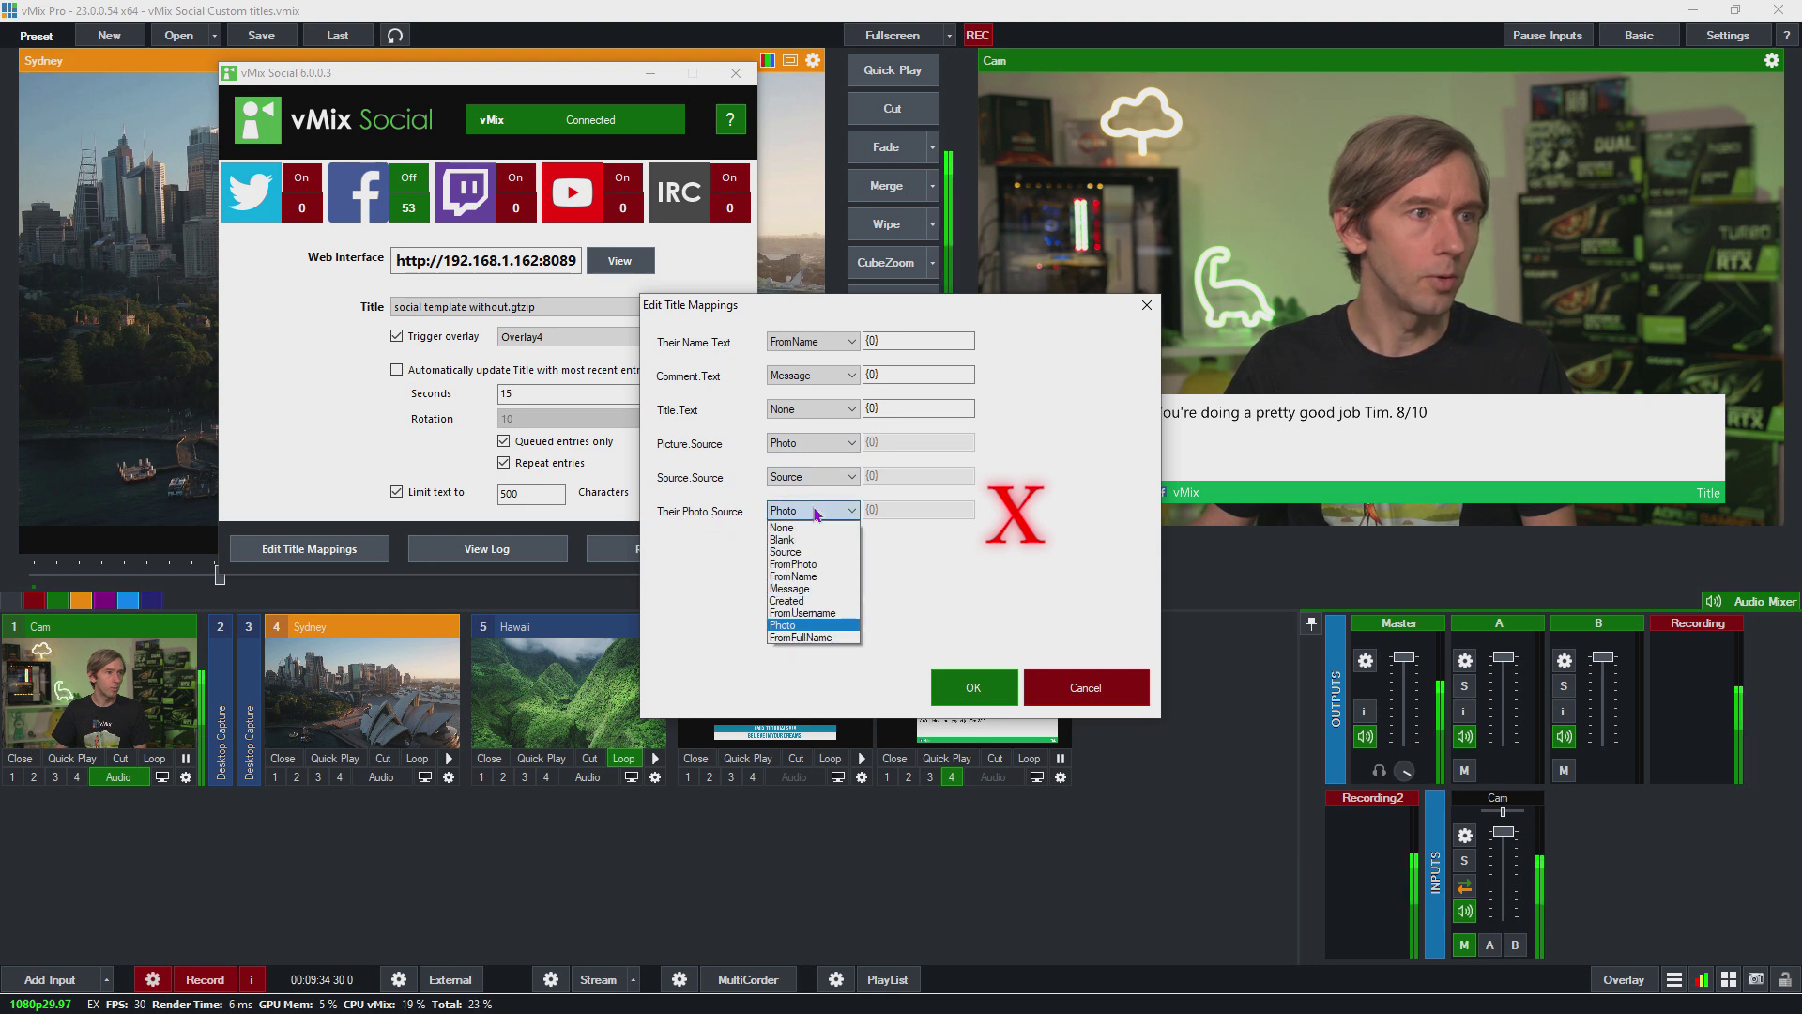
left_click(793, 564)
left_click(974, 690)
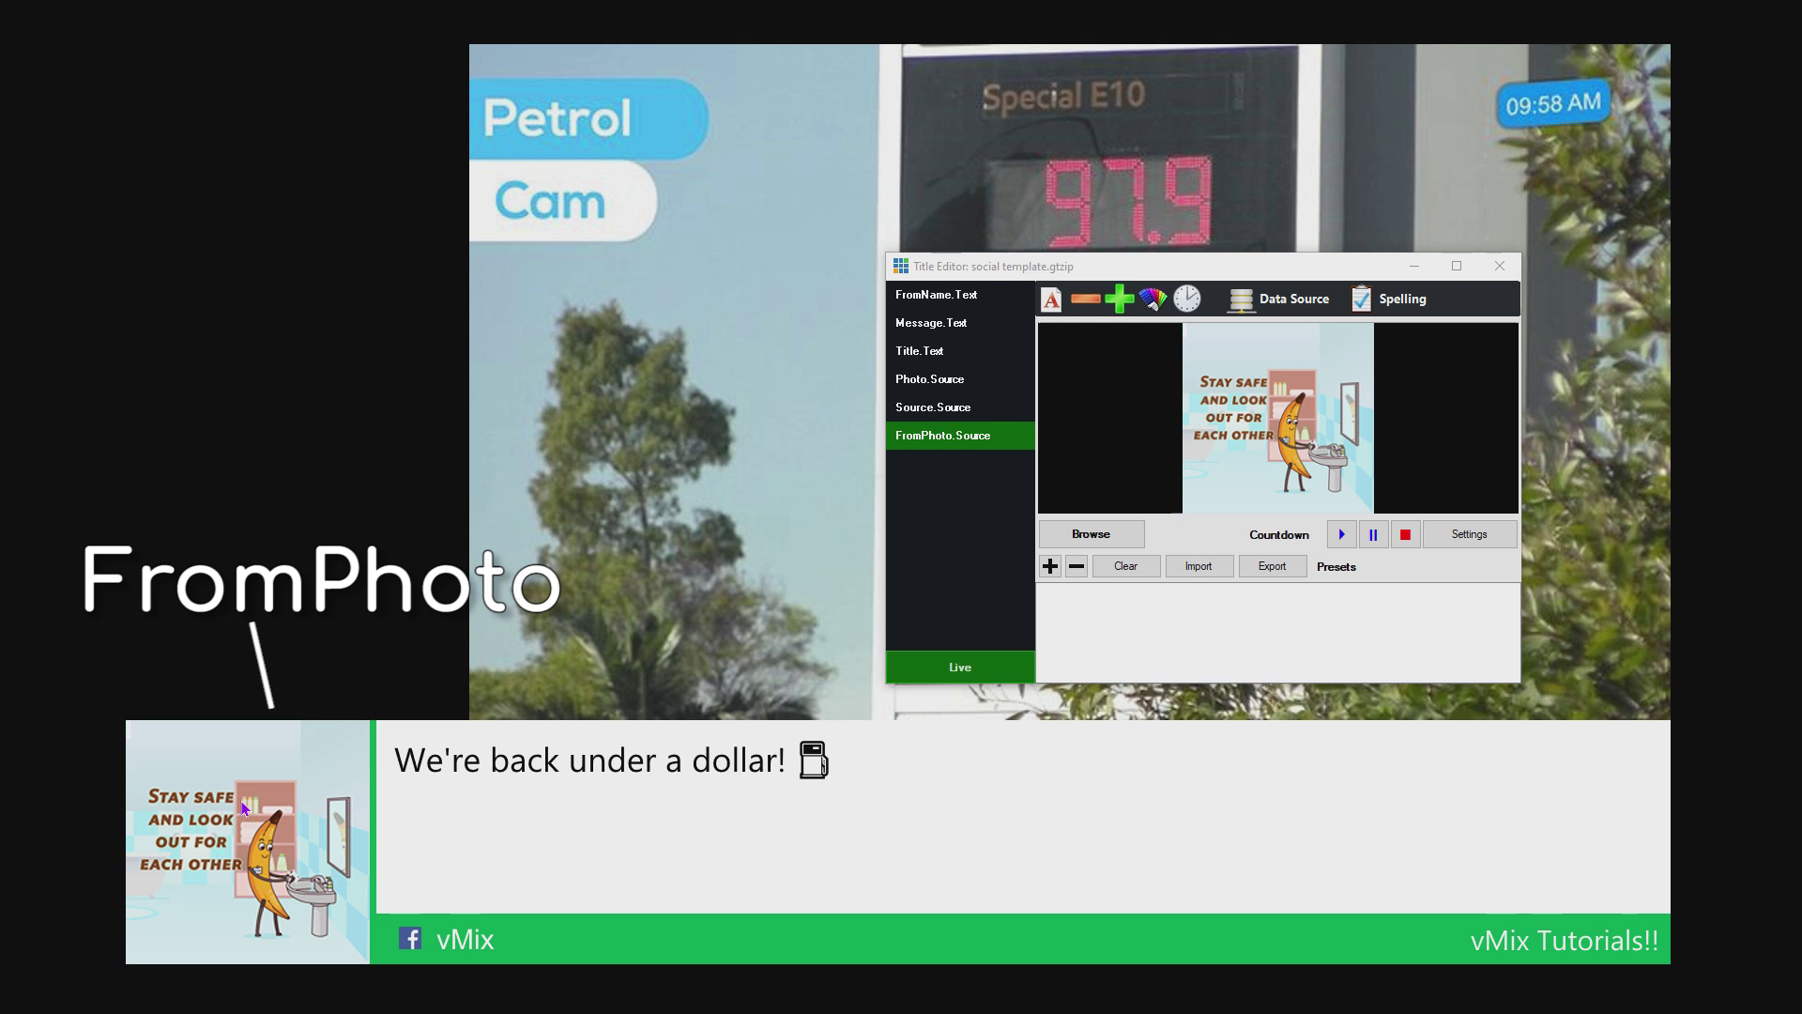
Step: In the Title Editor for social template.gtzip, inspect the Source.Source and Photo.Source images and the full picture behind the editor
left_click(942, 414)
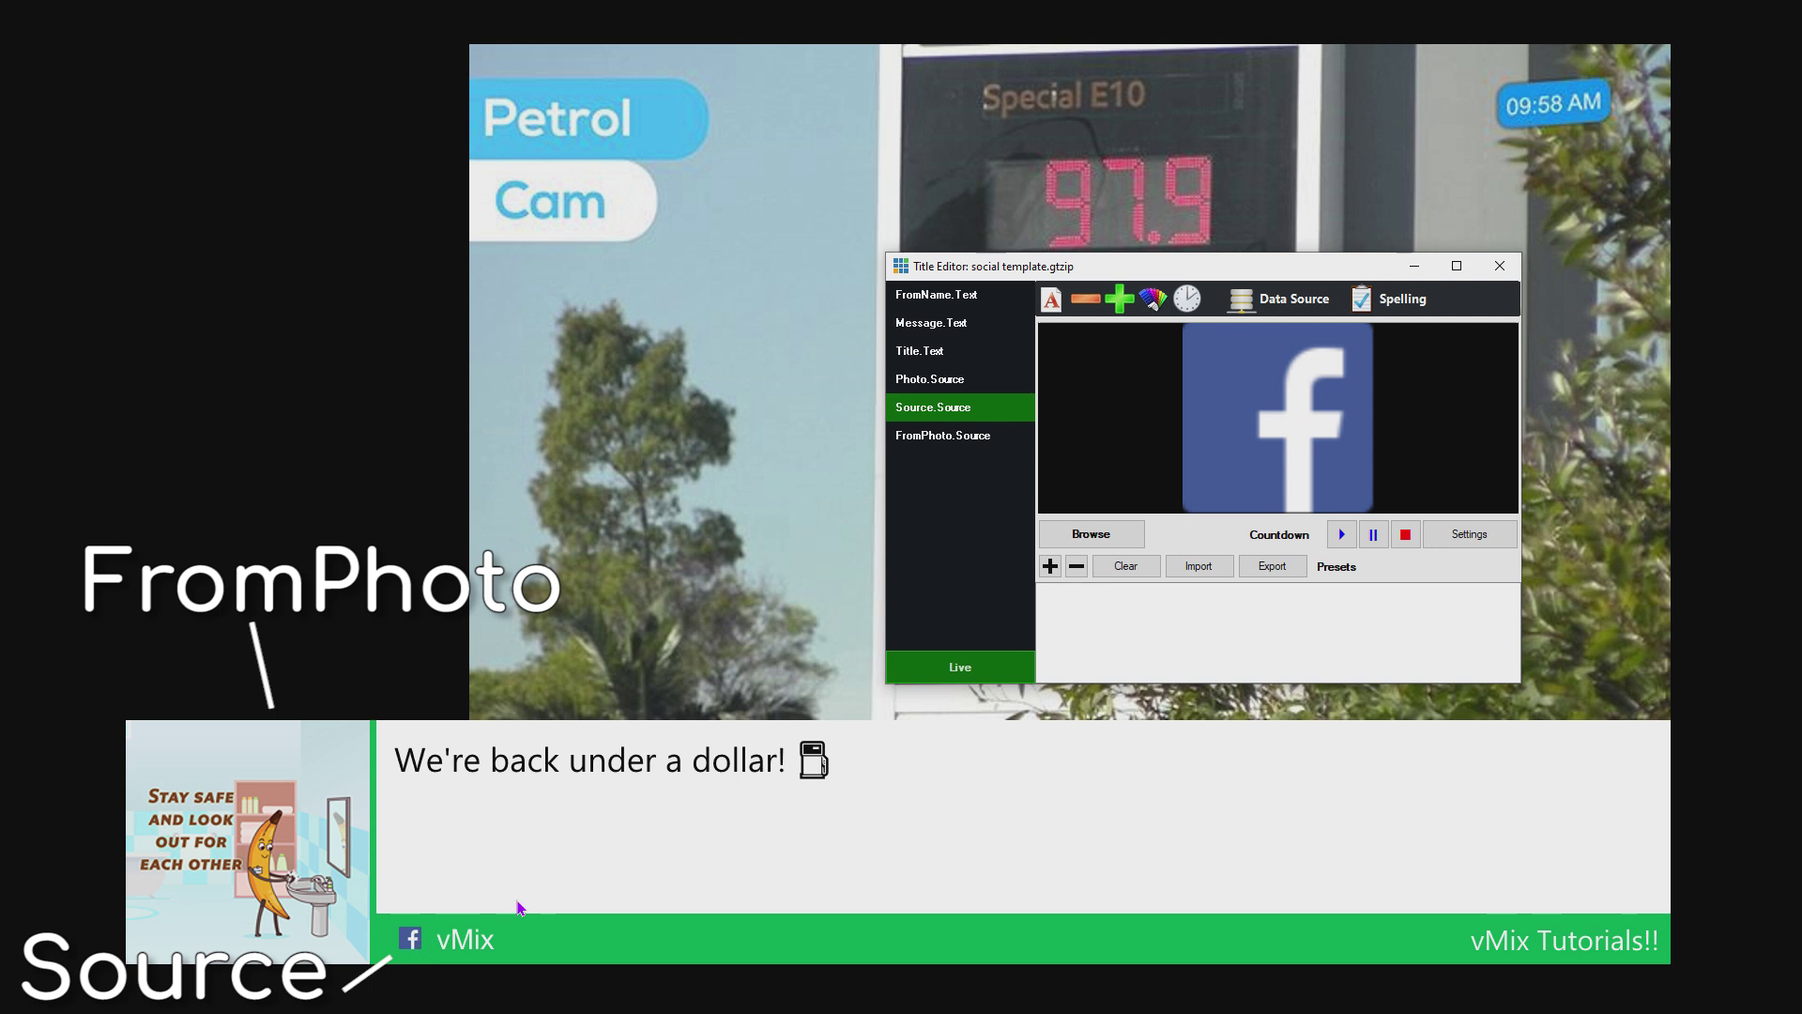
left_click(954, 385)
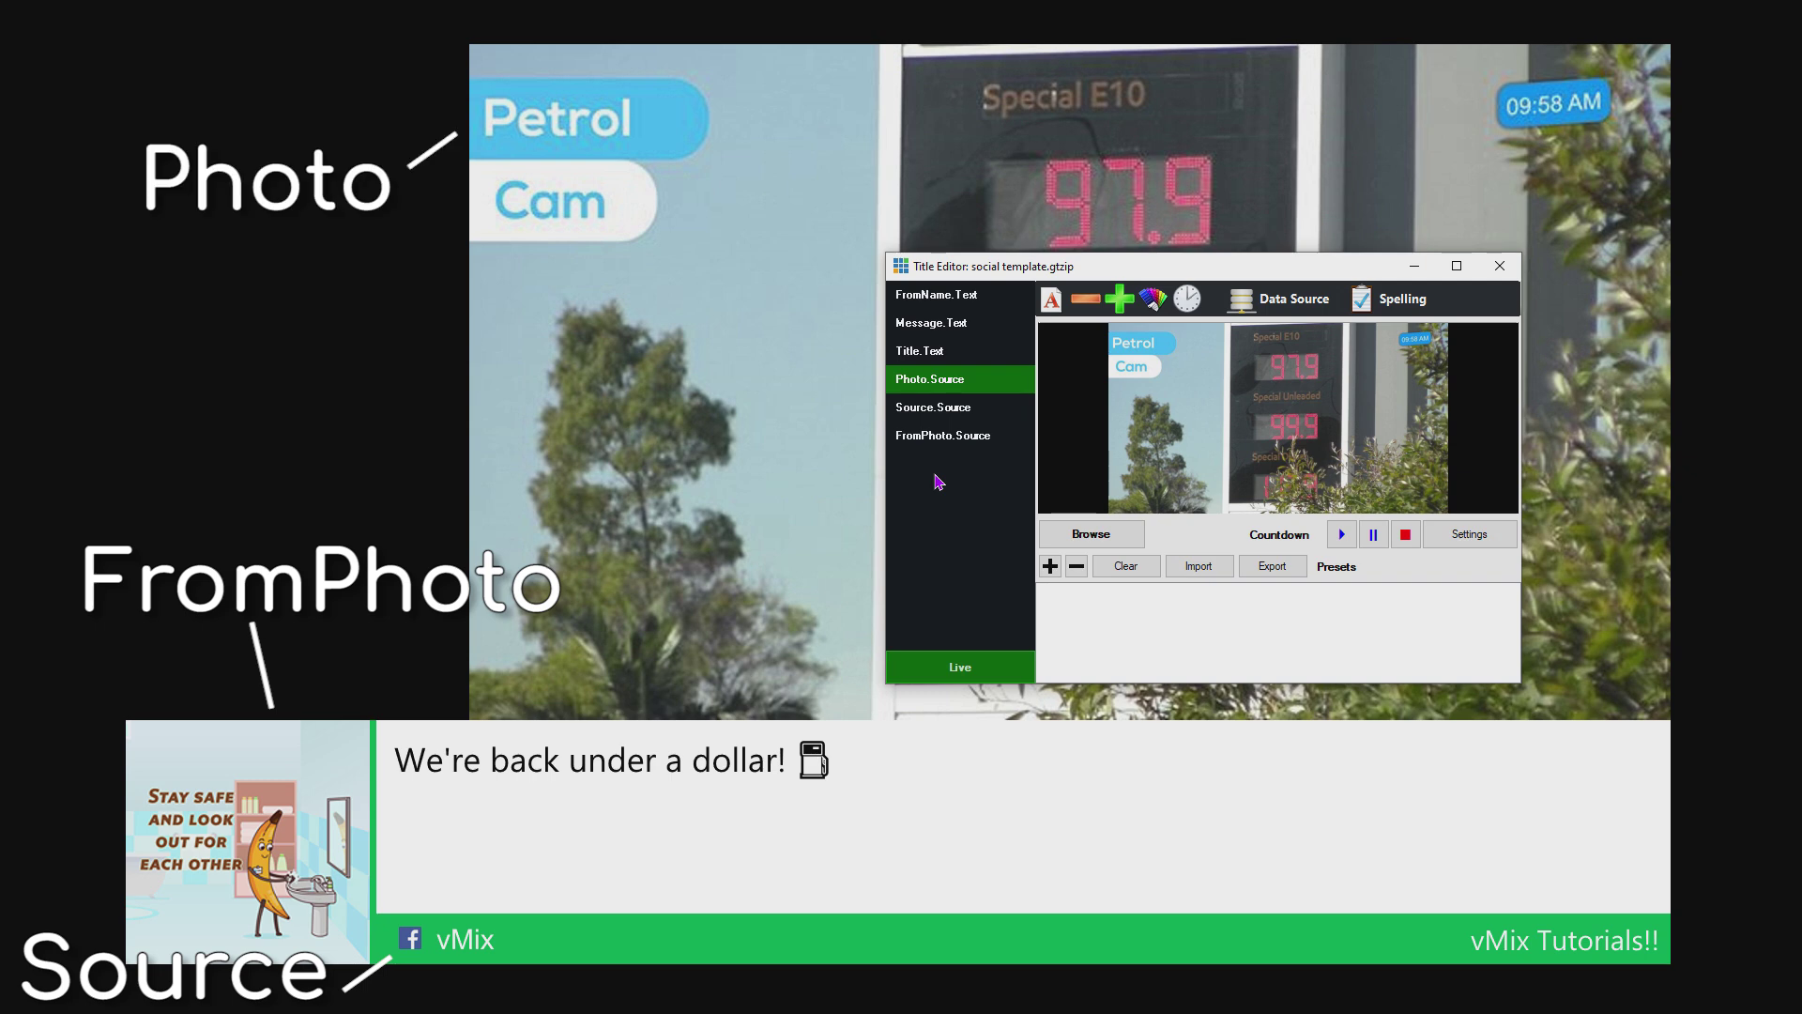
left_click_drag(1172, 255, 327, 262)
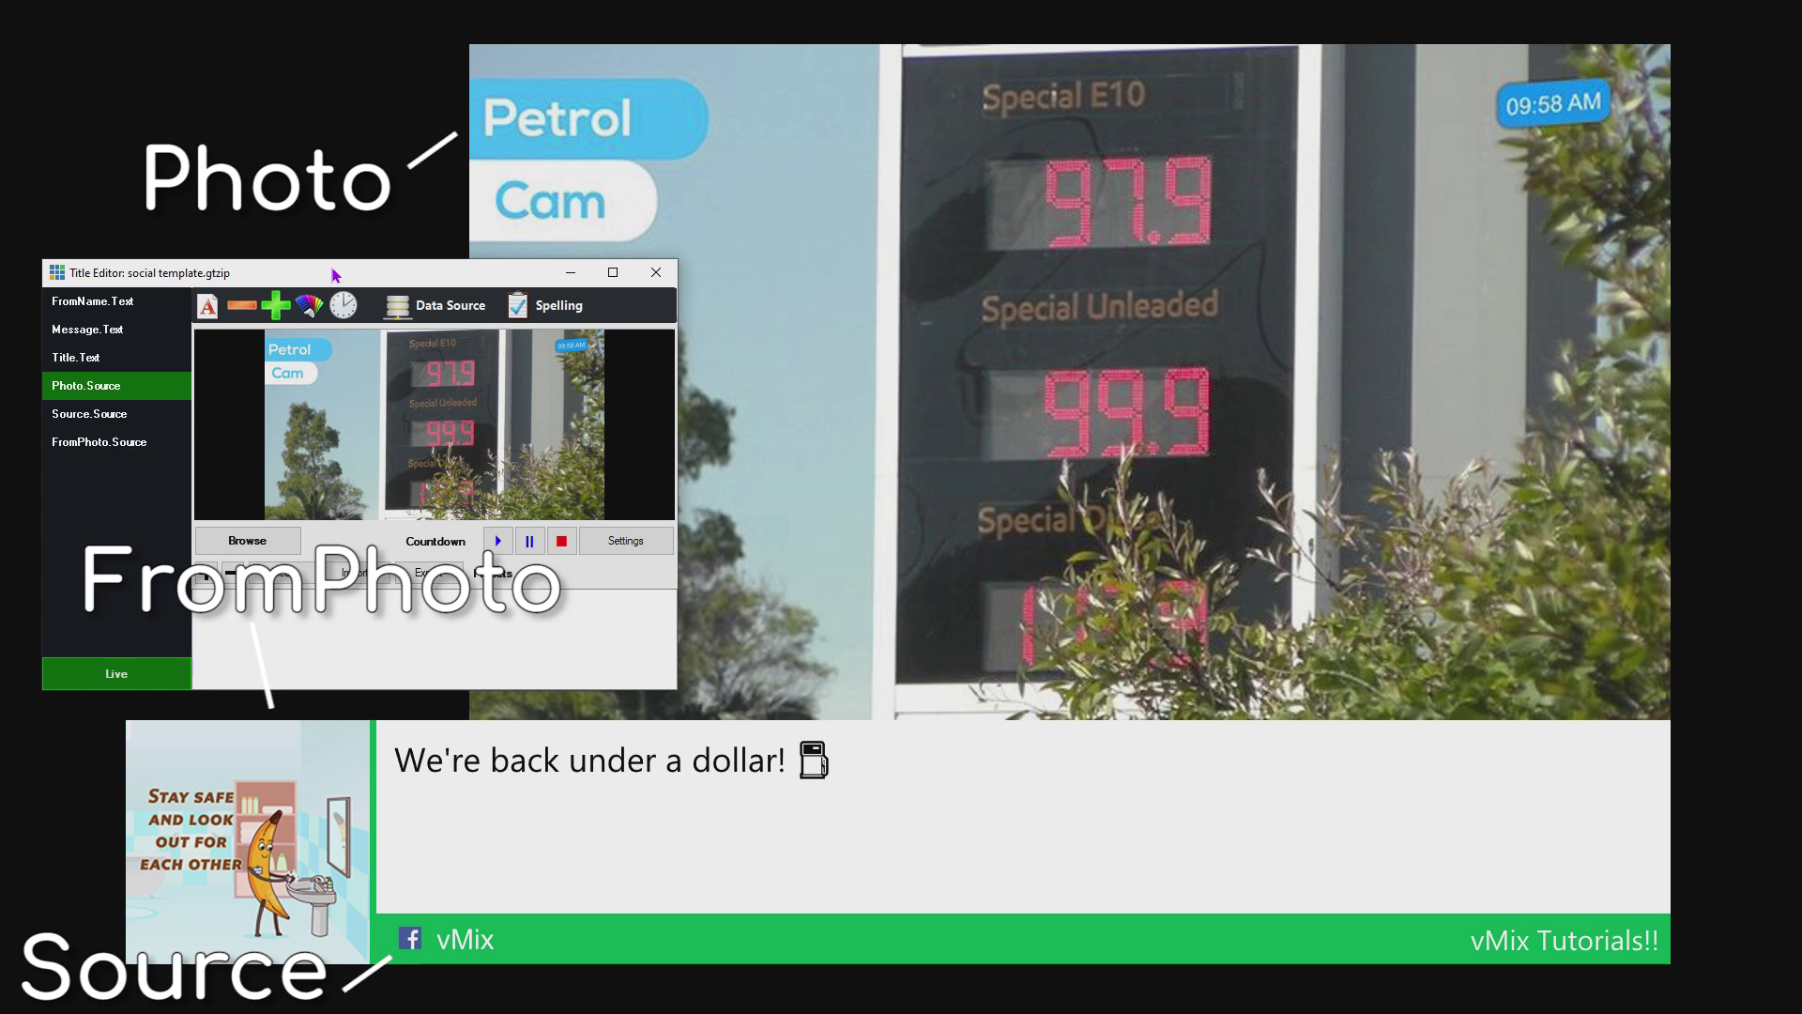
left_click_drag(377, 273, 1248, 266)
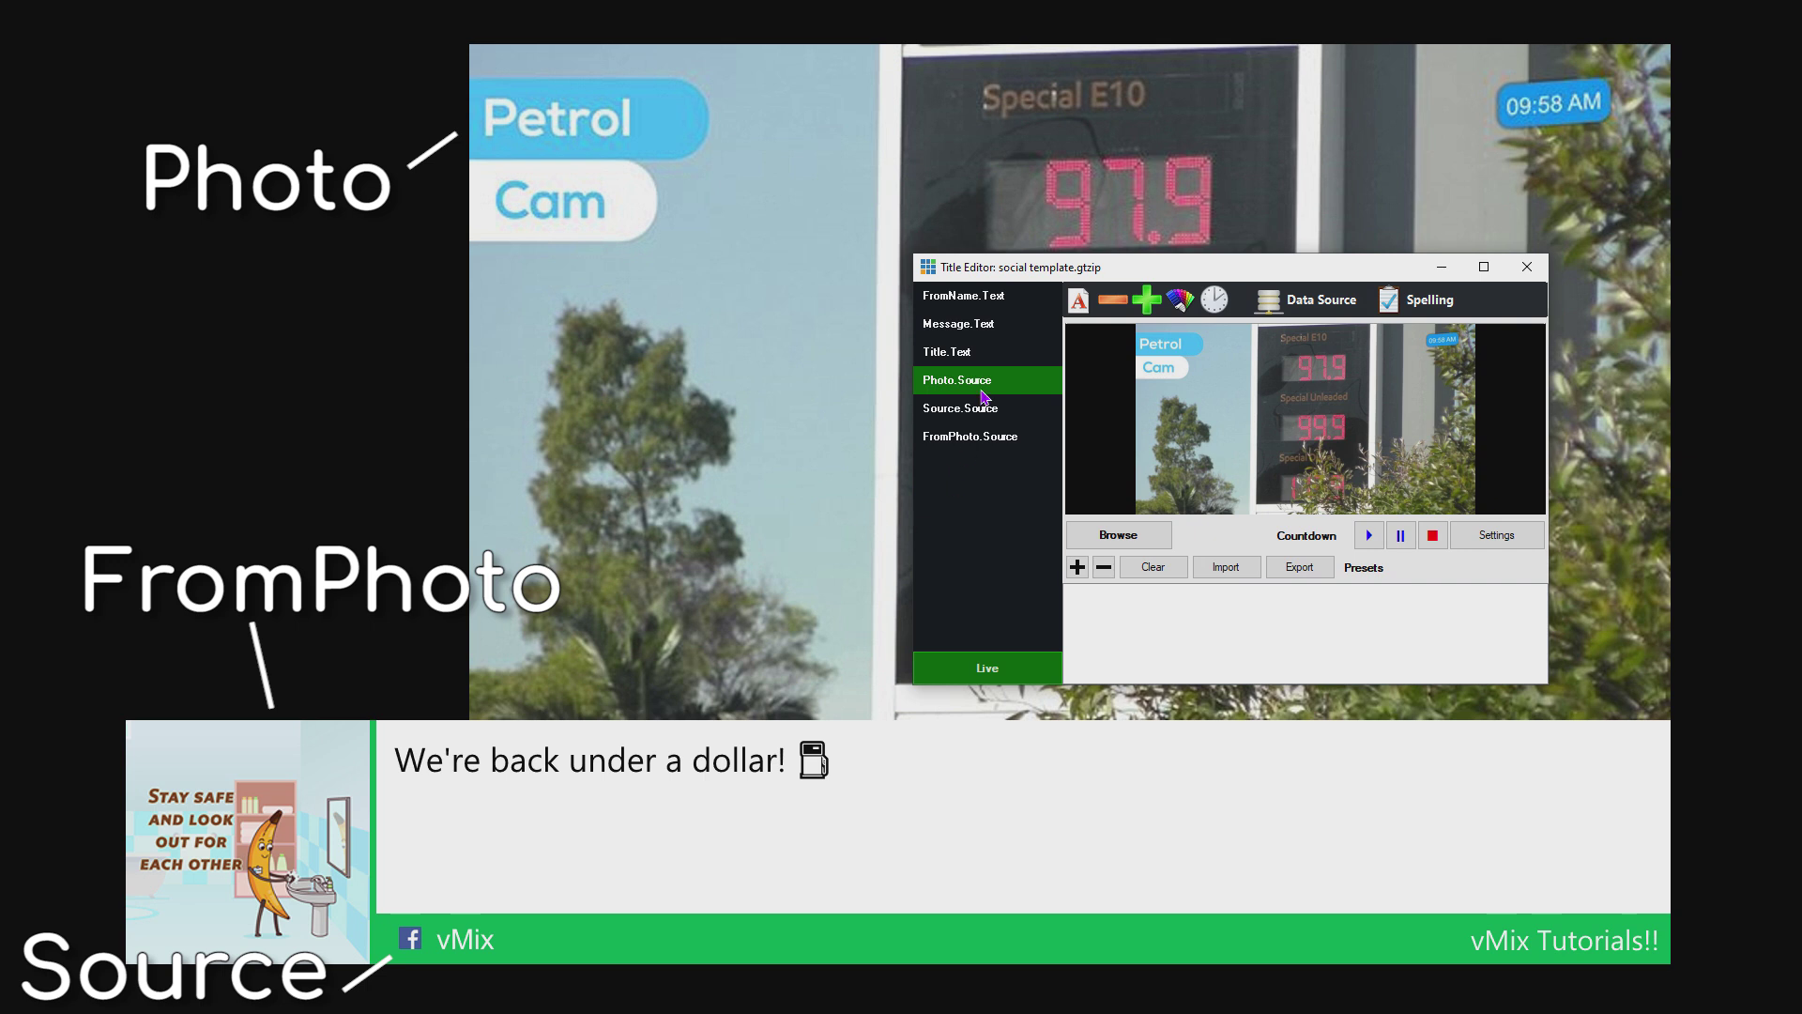
Step: Append two exclamation marks to the Title.Text field so it reads "vMix Tutorials!!!!"
left_click(973, 359)
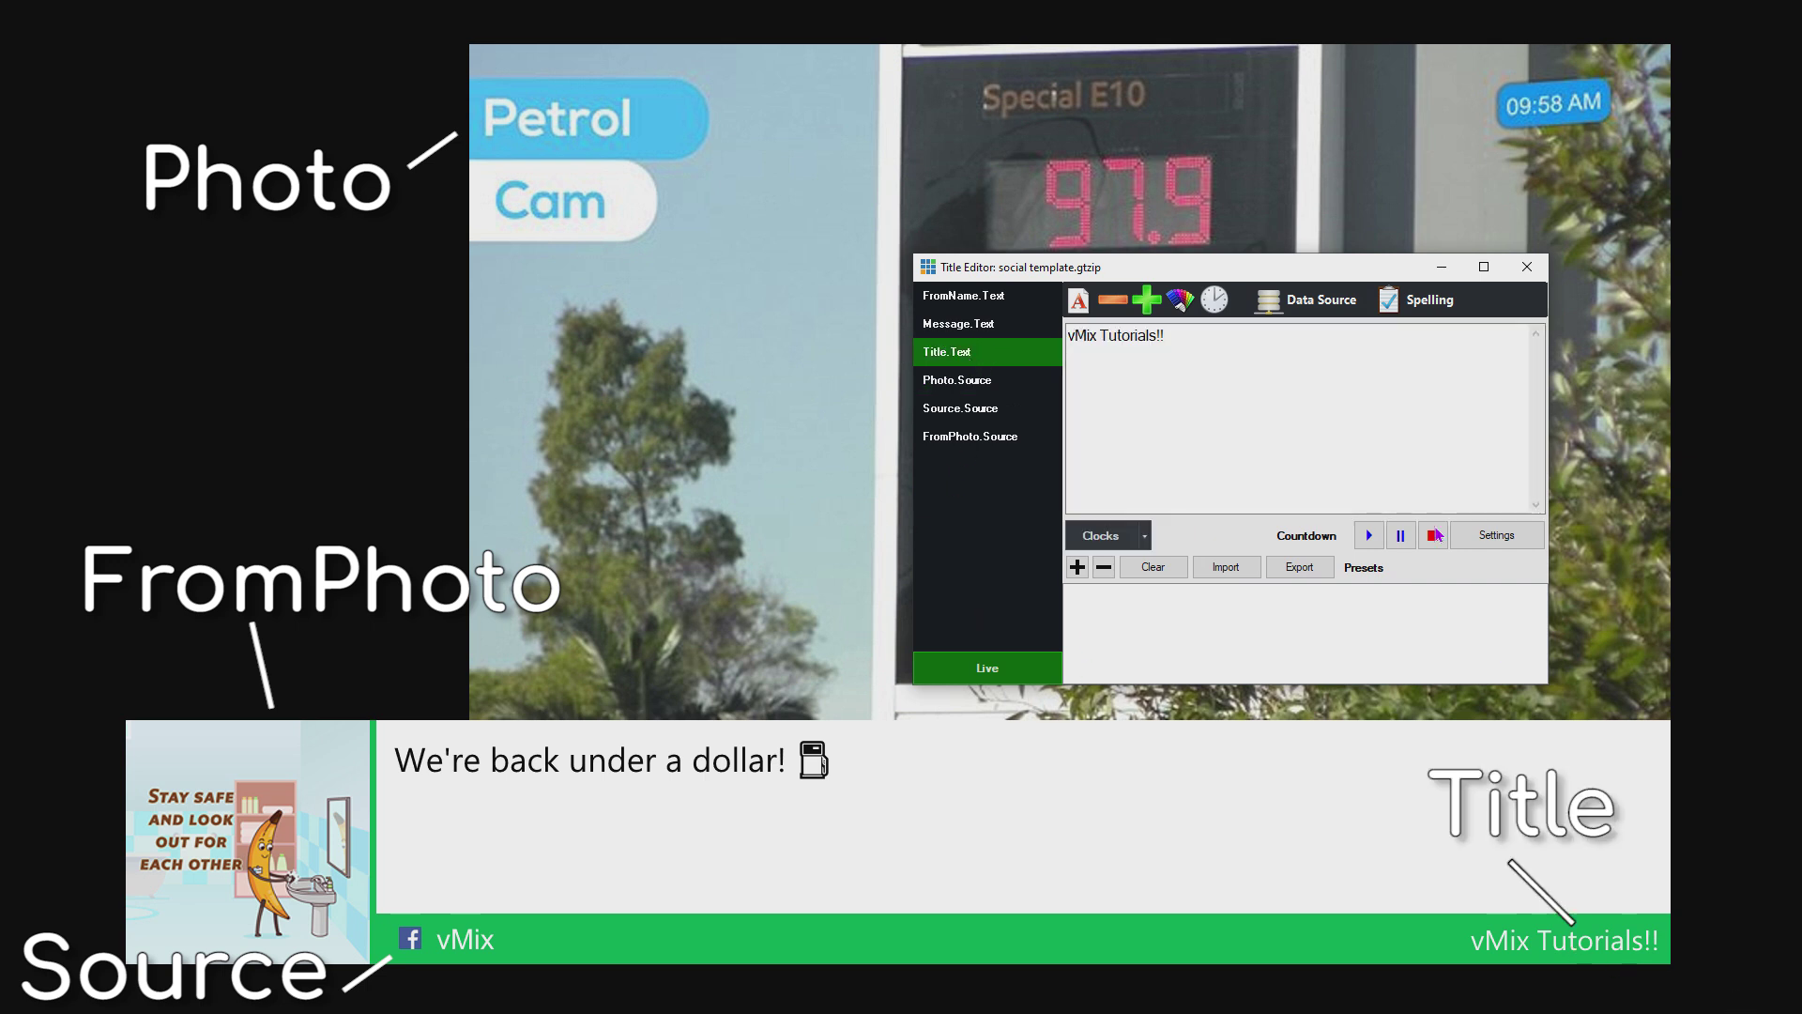
left_click(1200, 343)
type("!!")
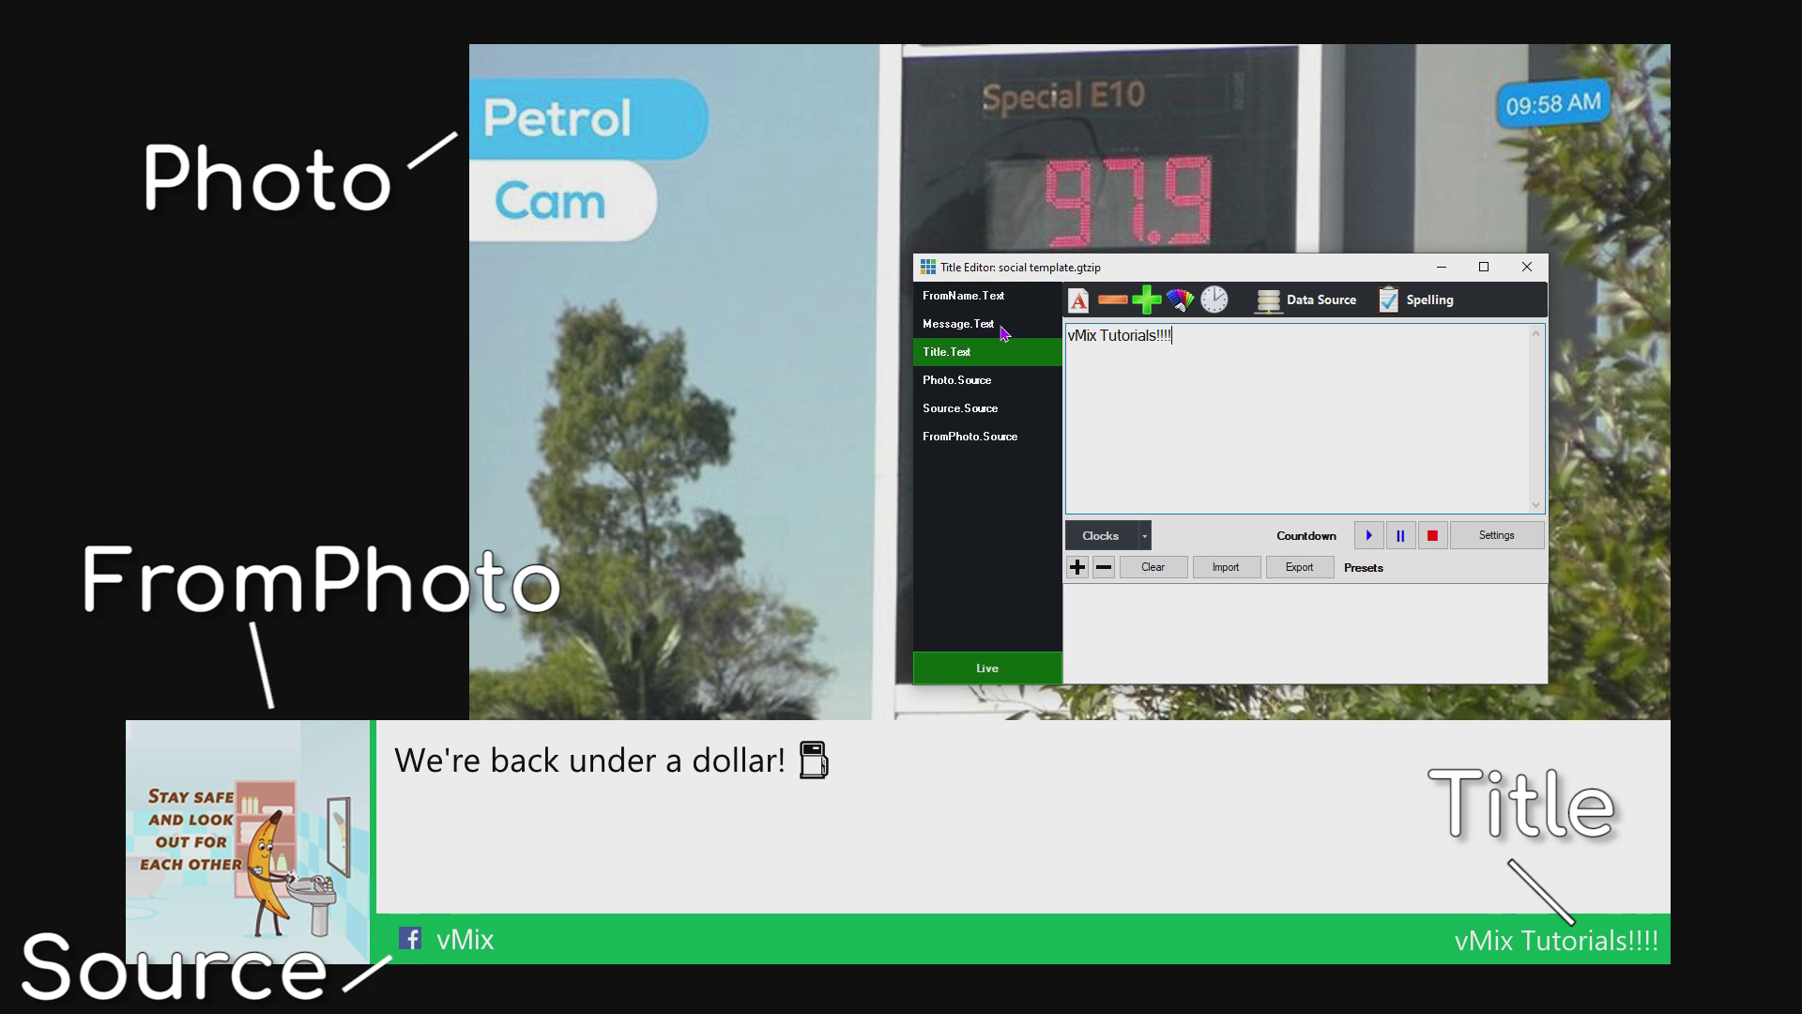
Step: Examine the Message.Text field and its font settings, followed by the FromName.Text field
left_click(1005, 333)
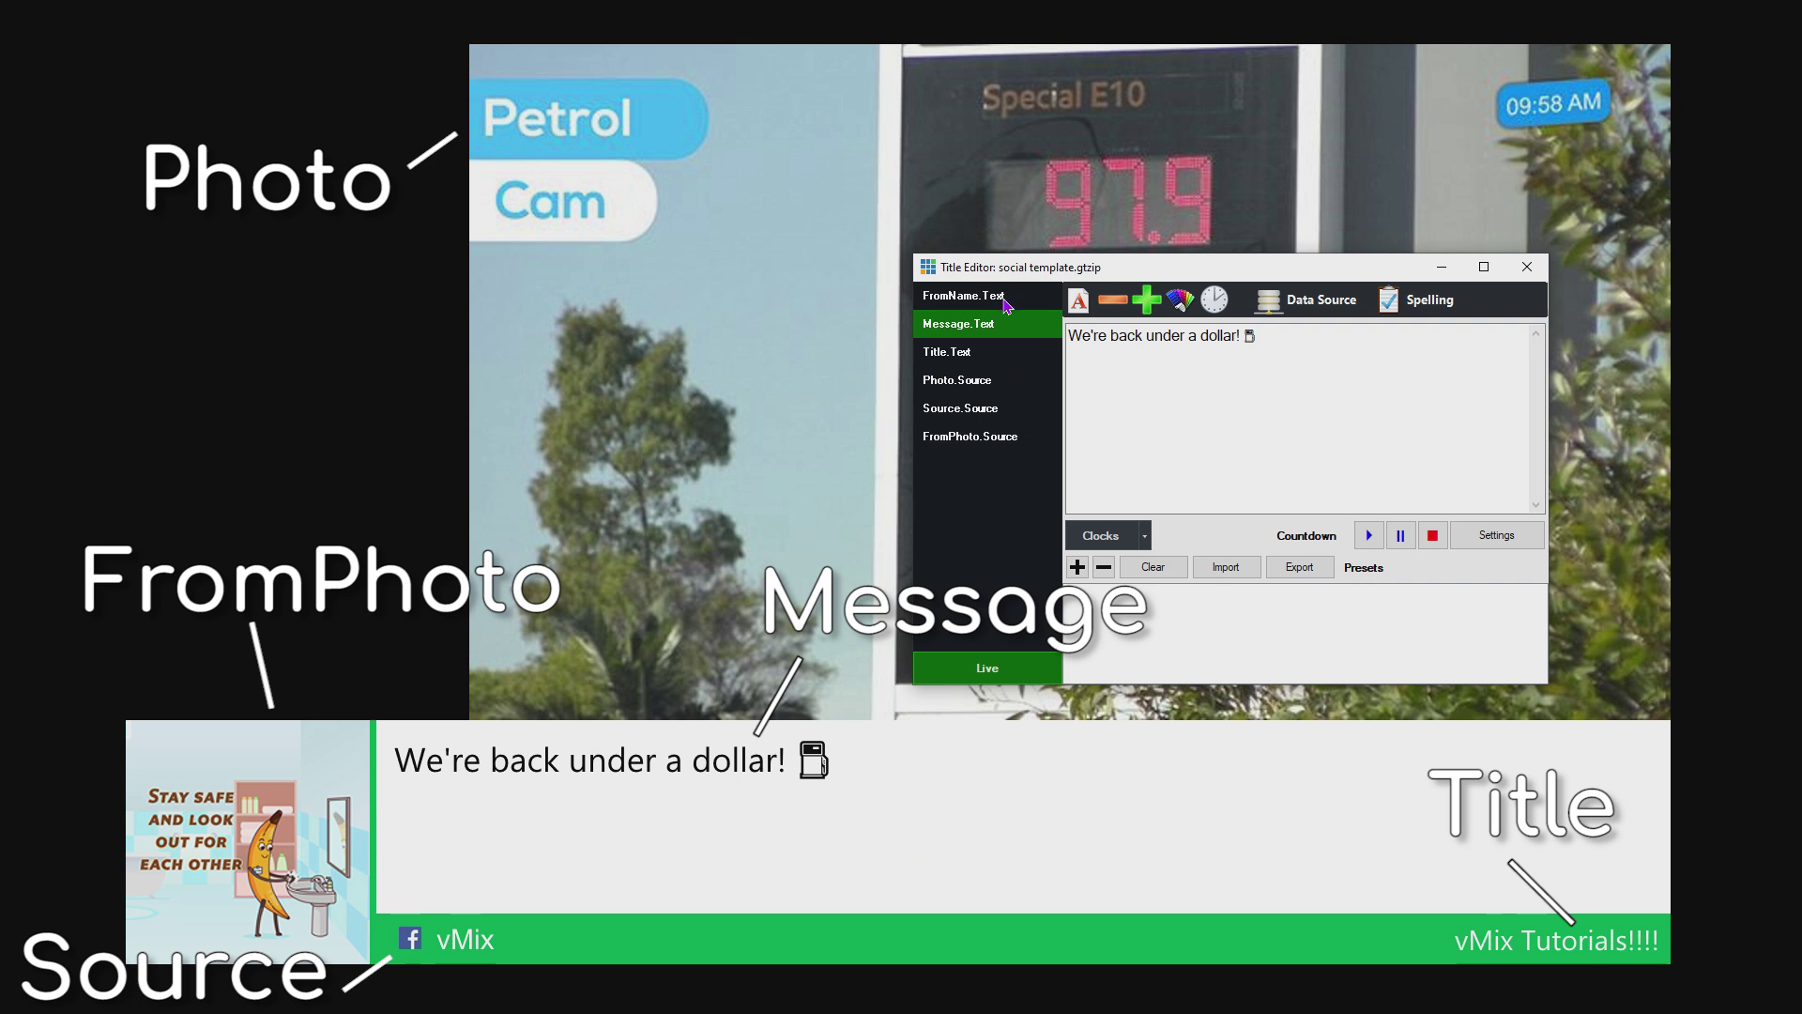
left_click(1078, 300)
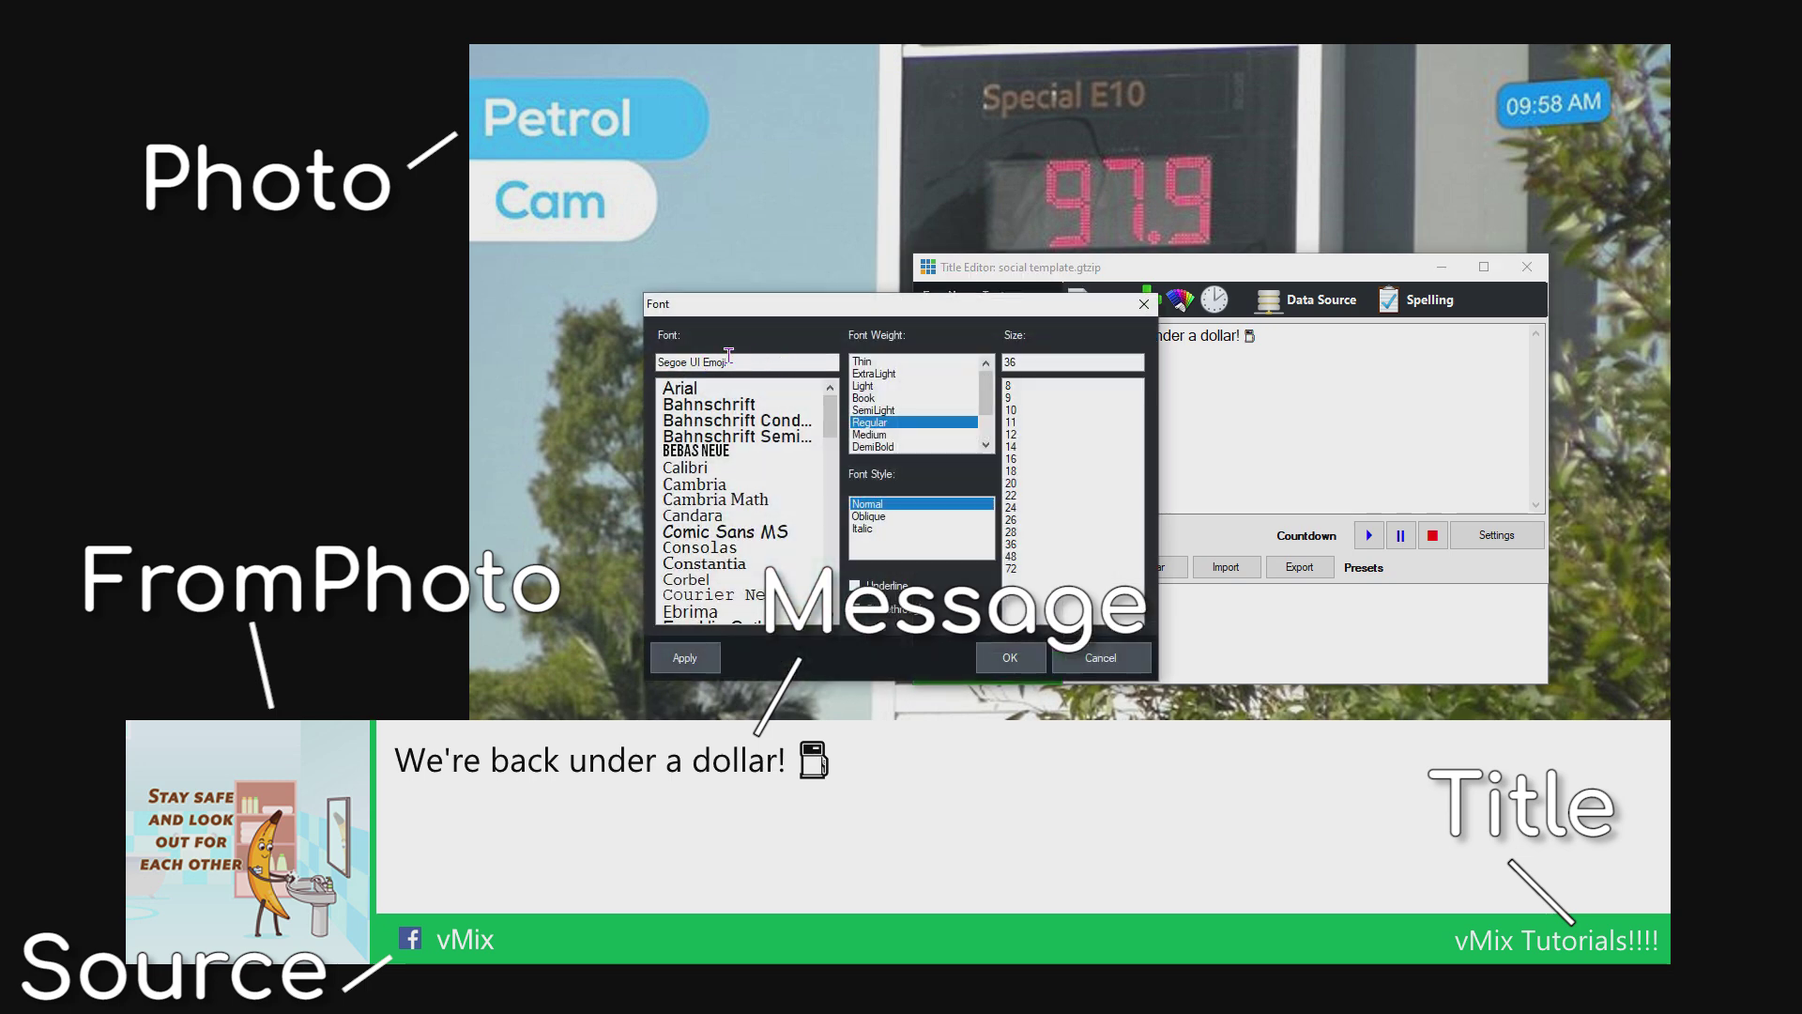
left_click(1025, 657)
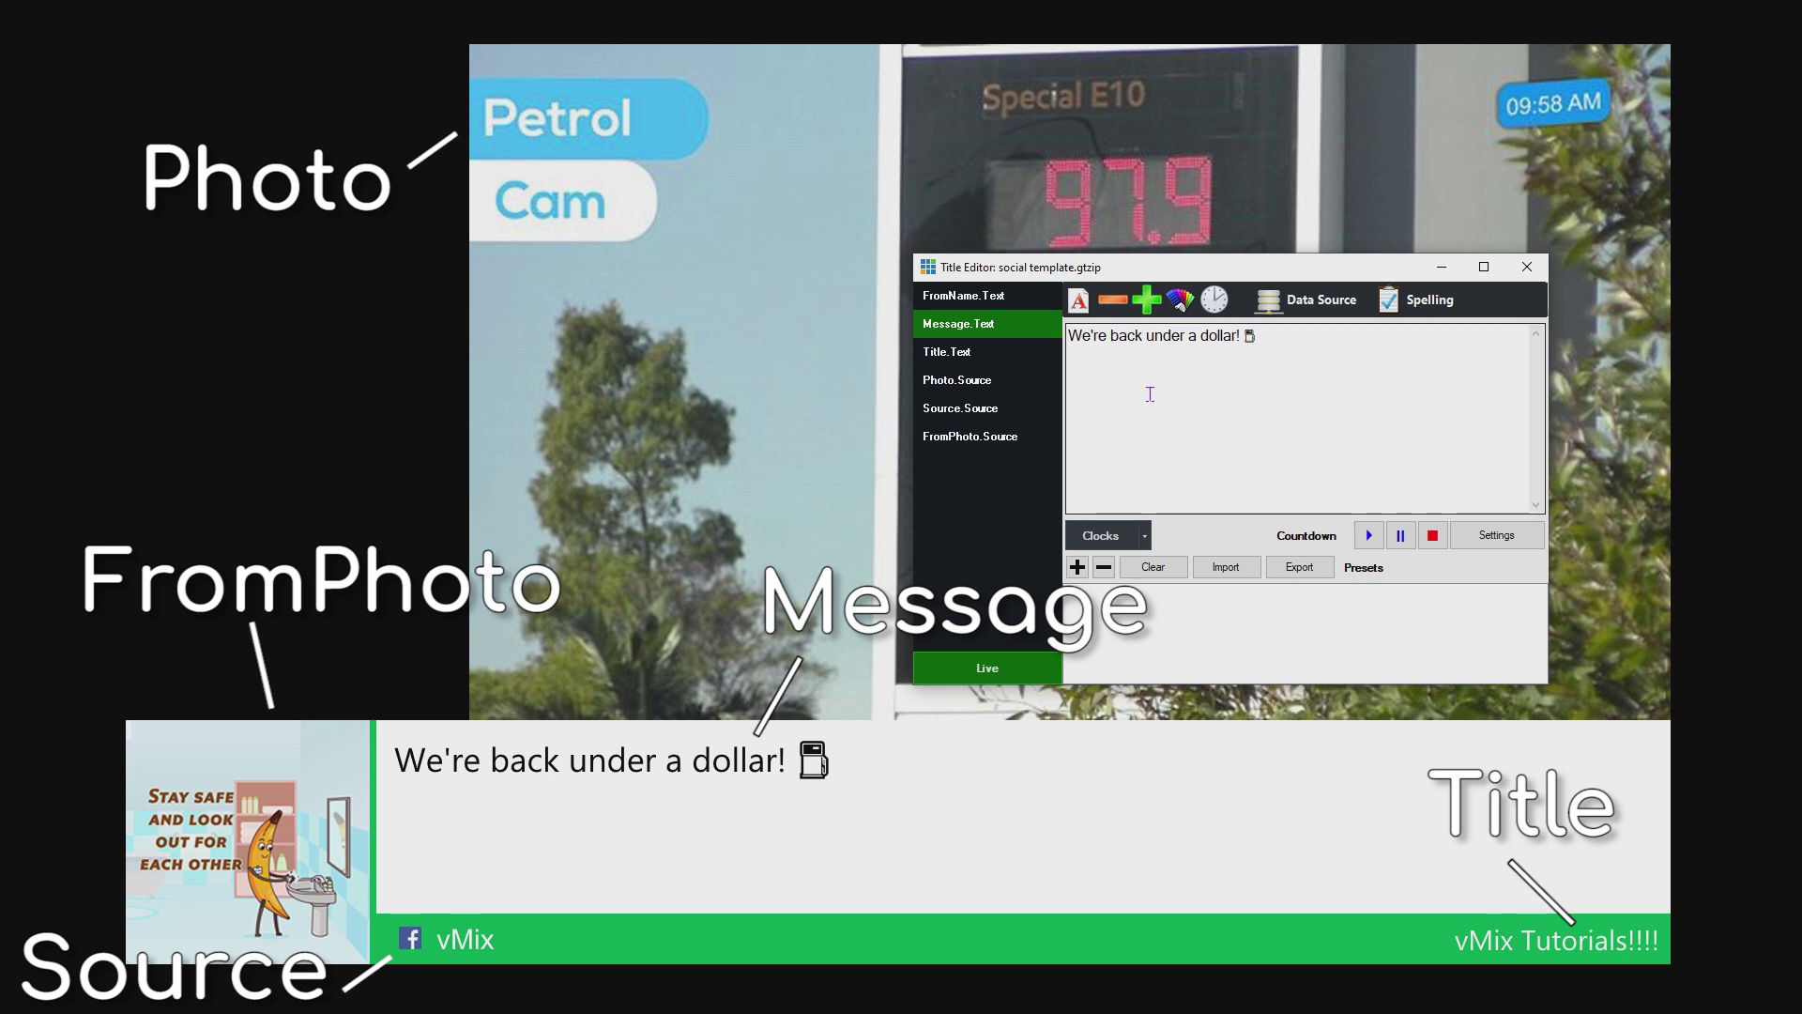
left_click(1007, 299)
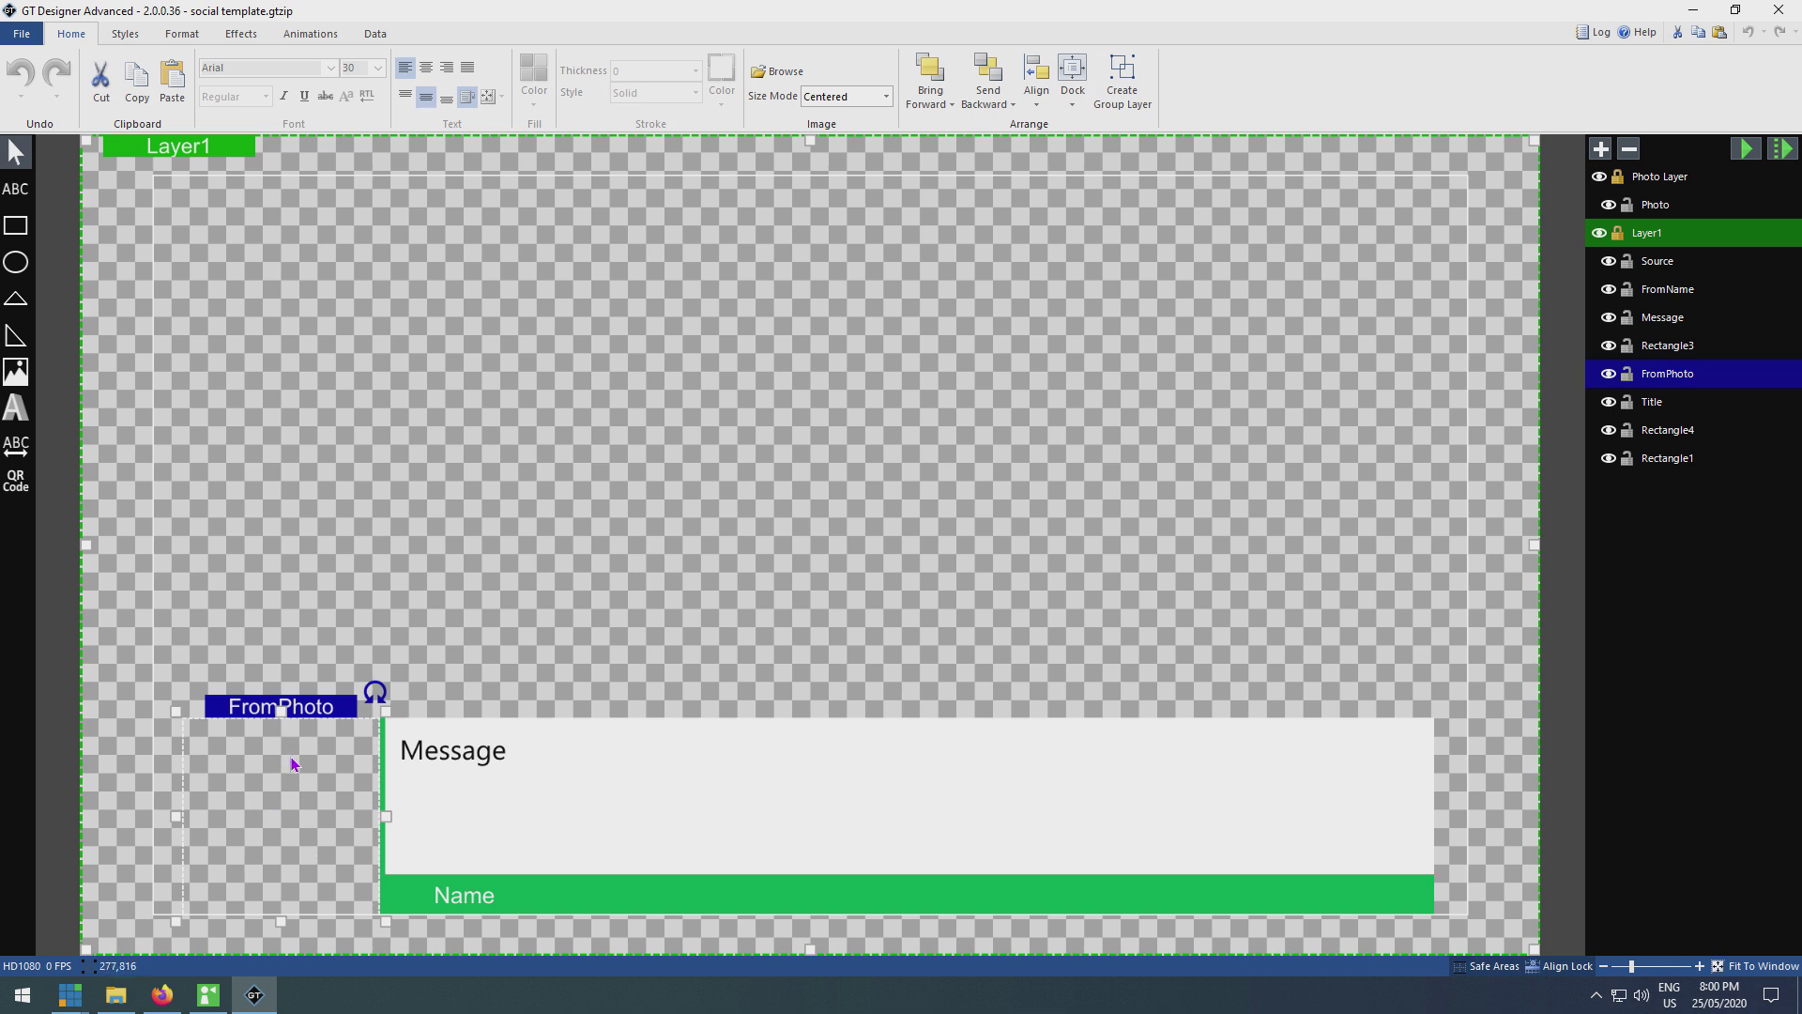
Step: In GT Designer, load the Blank image into the FromPhoto object of social template.gtzip
right_click(263, 803)
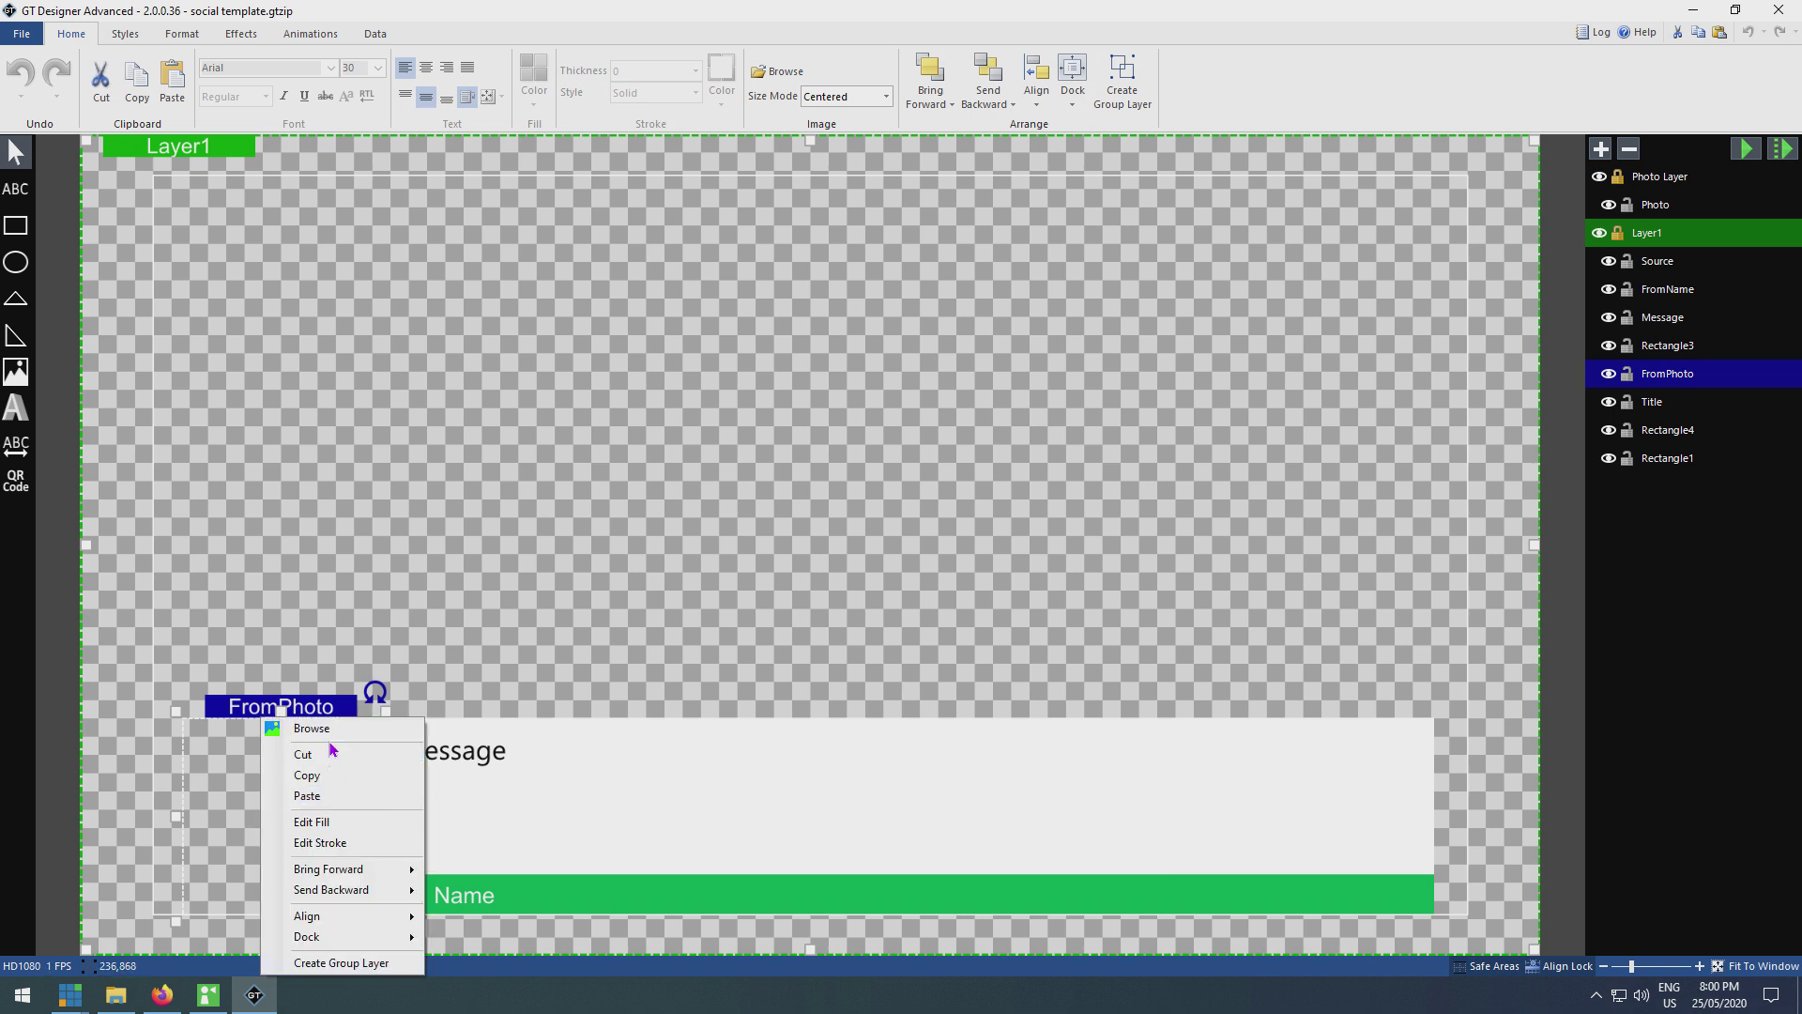
left_click(330, 738)
left_click(348, 175)
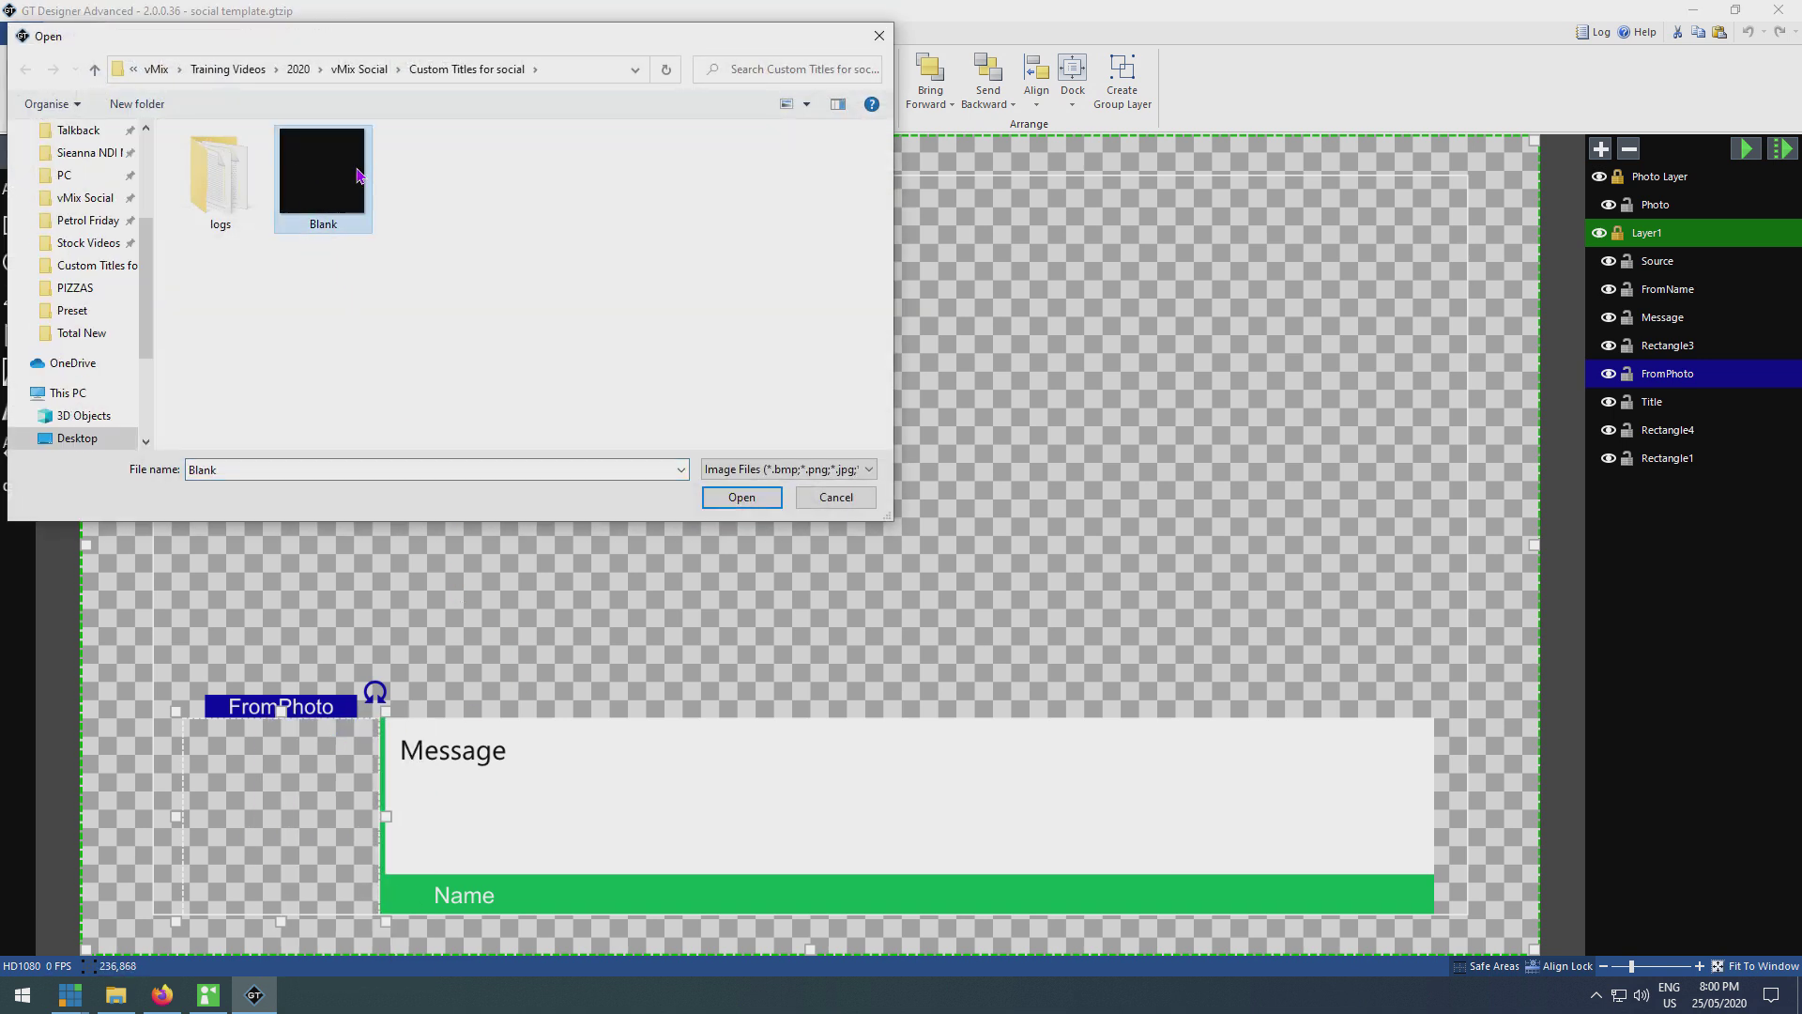
left_click(742, 498)
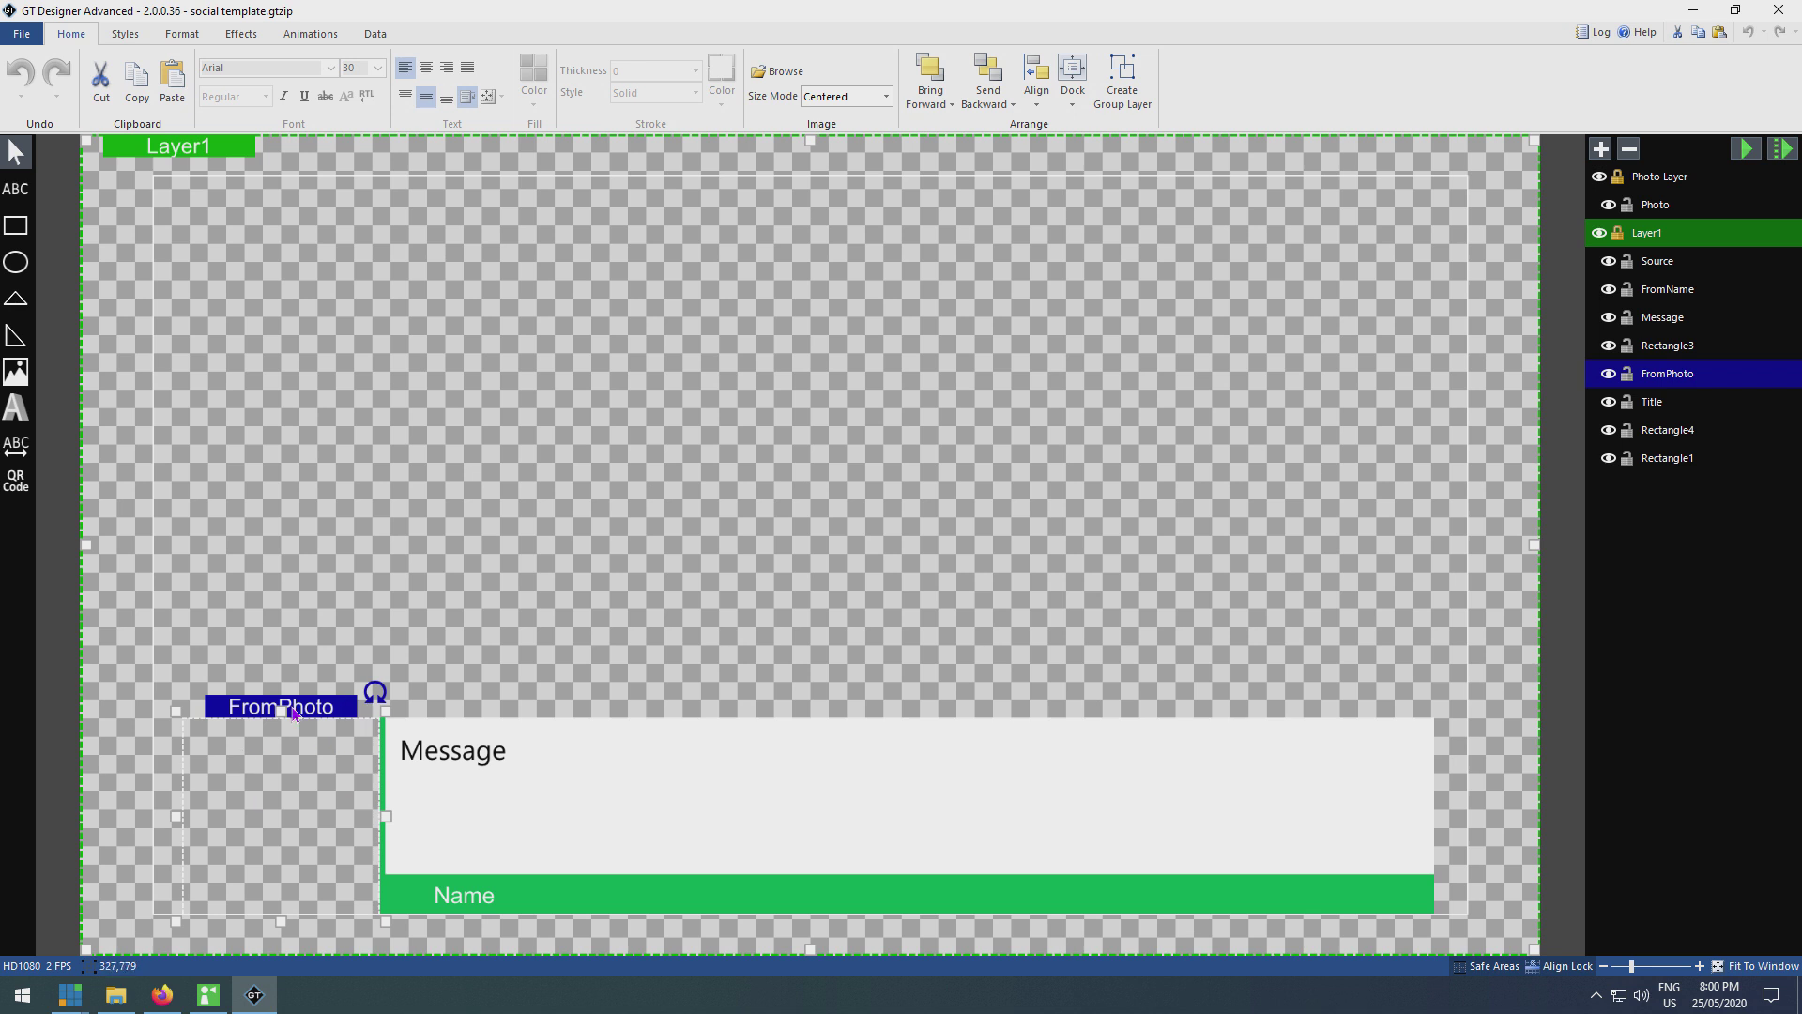
Step: Adjust the text layout option of the Message text object
left_click(579, 786)
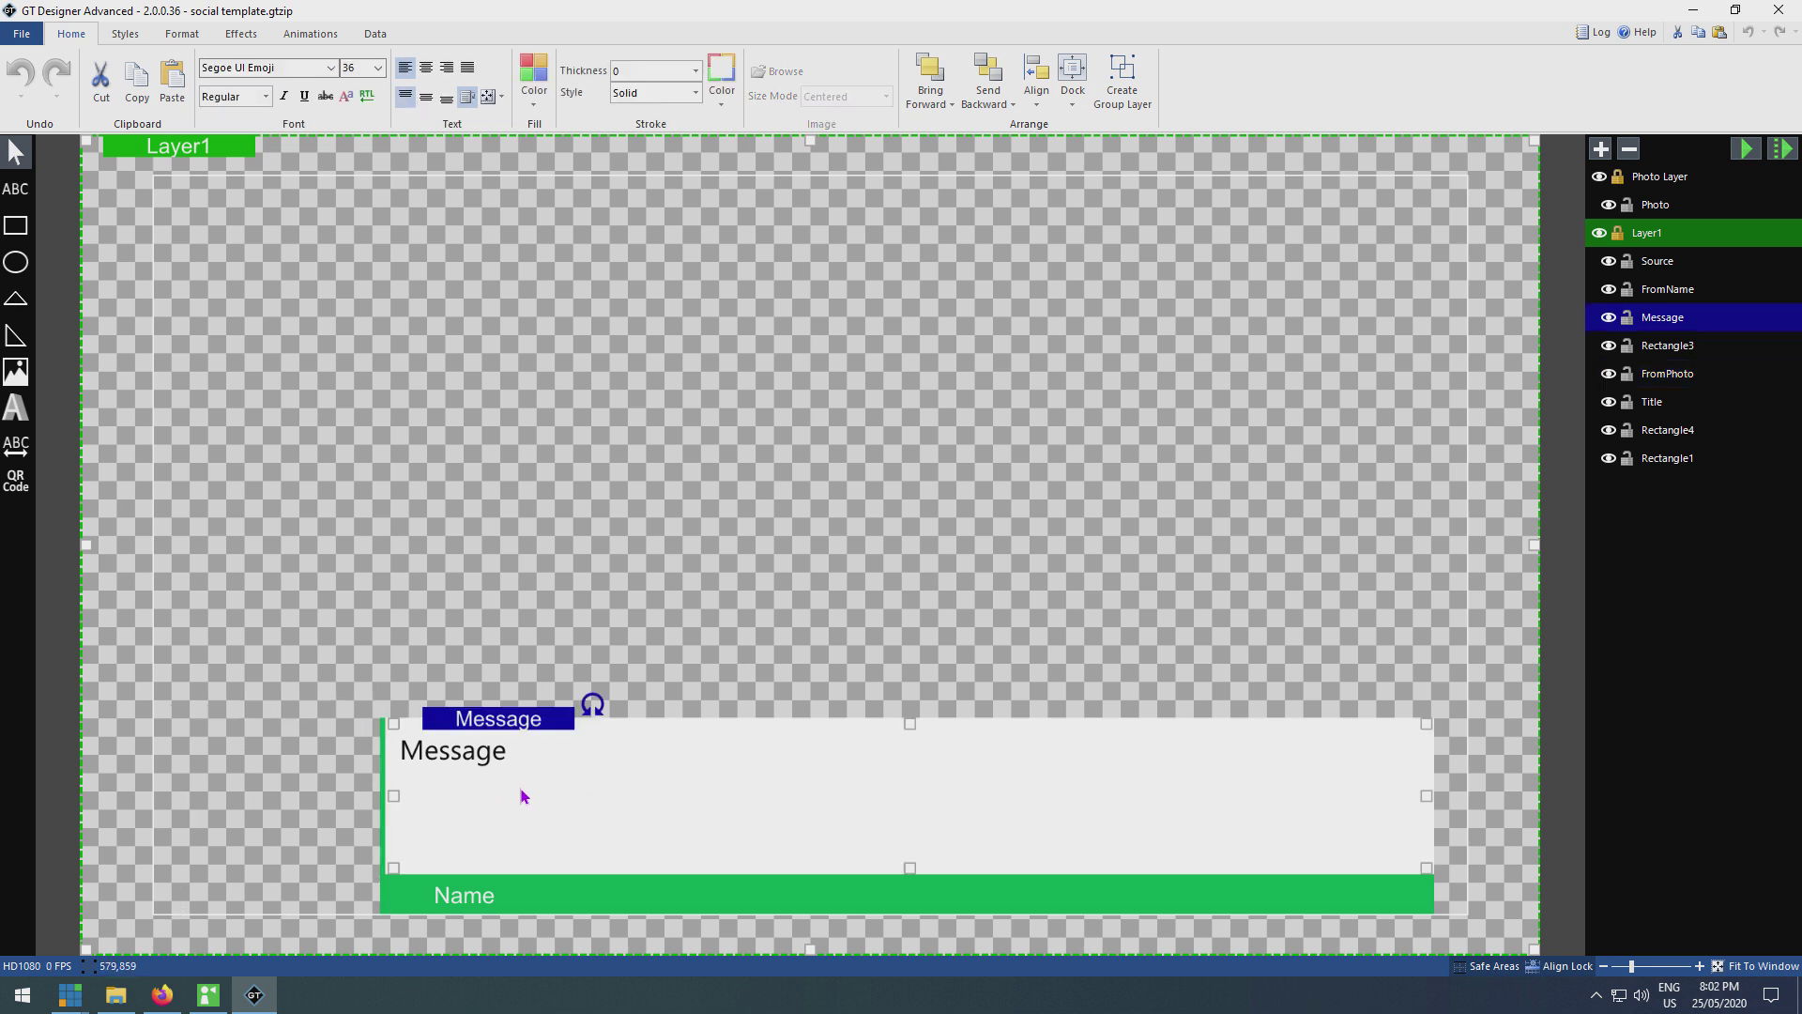
left_click(501, 97)
left_click(563, 201)
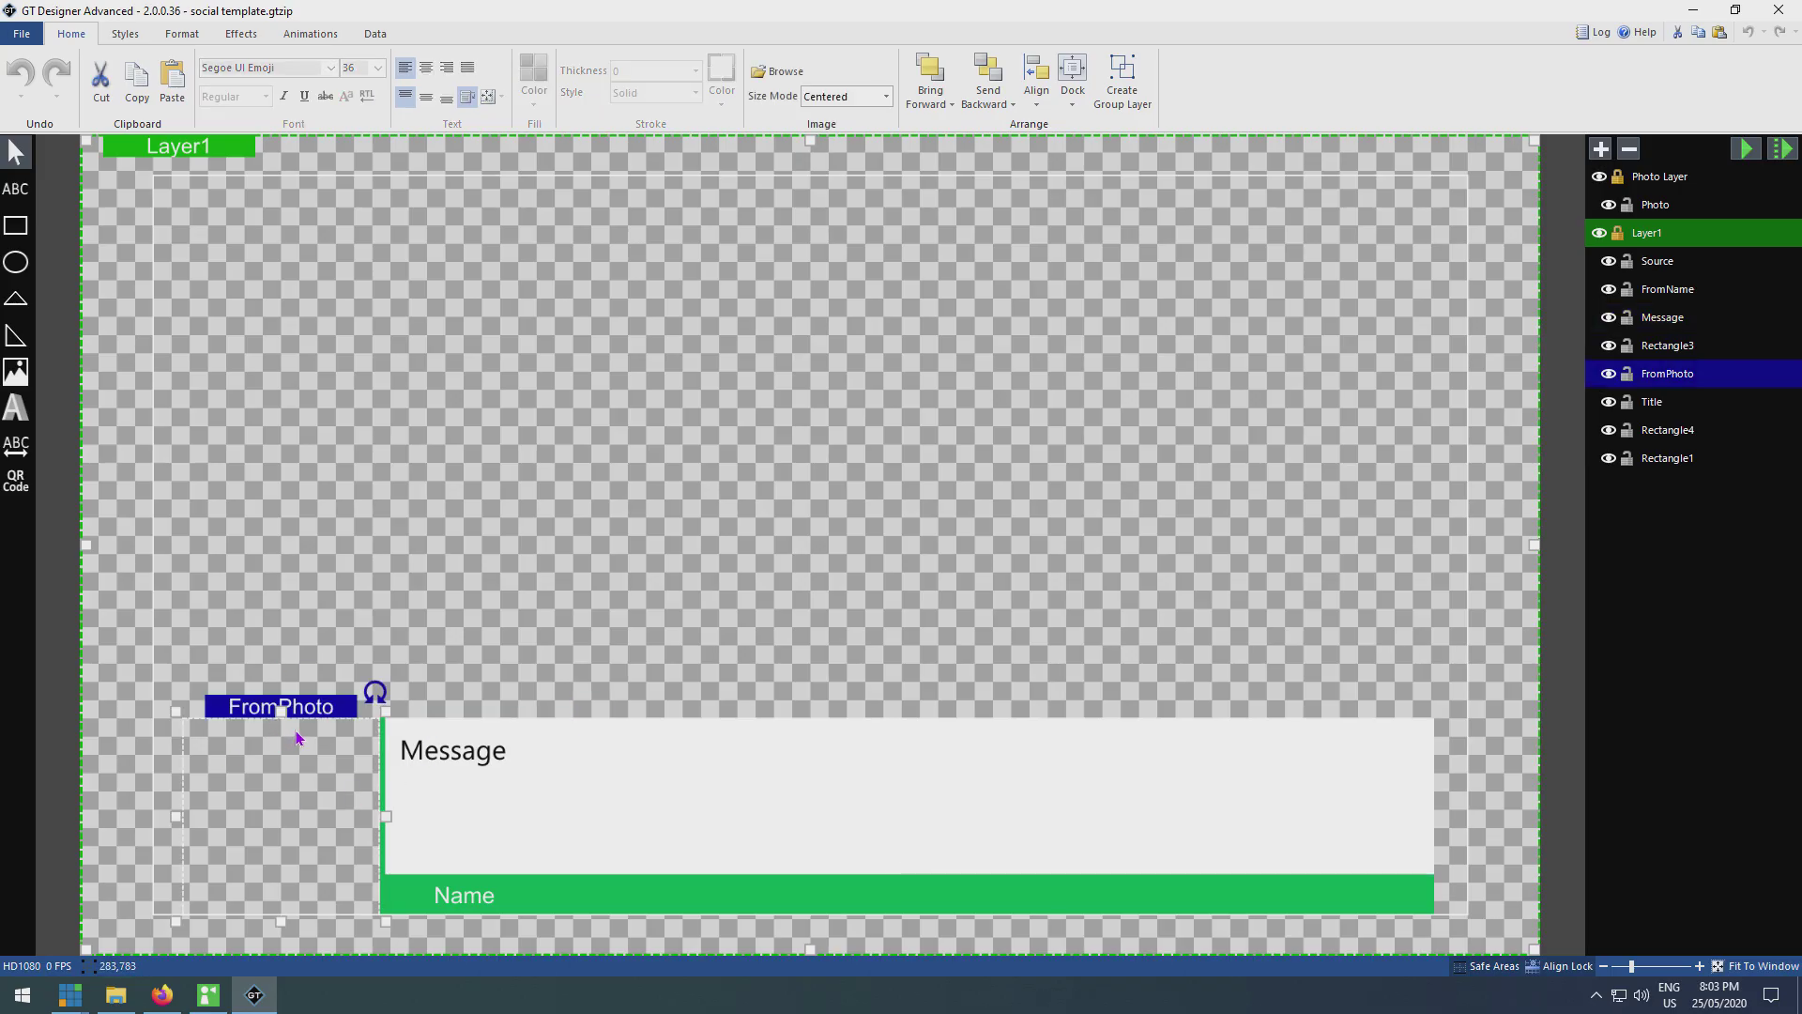
Step: Delete the FromPhoto image object and draw a circle about 308 pixels across above the message box
key("Delete")
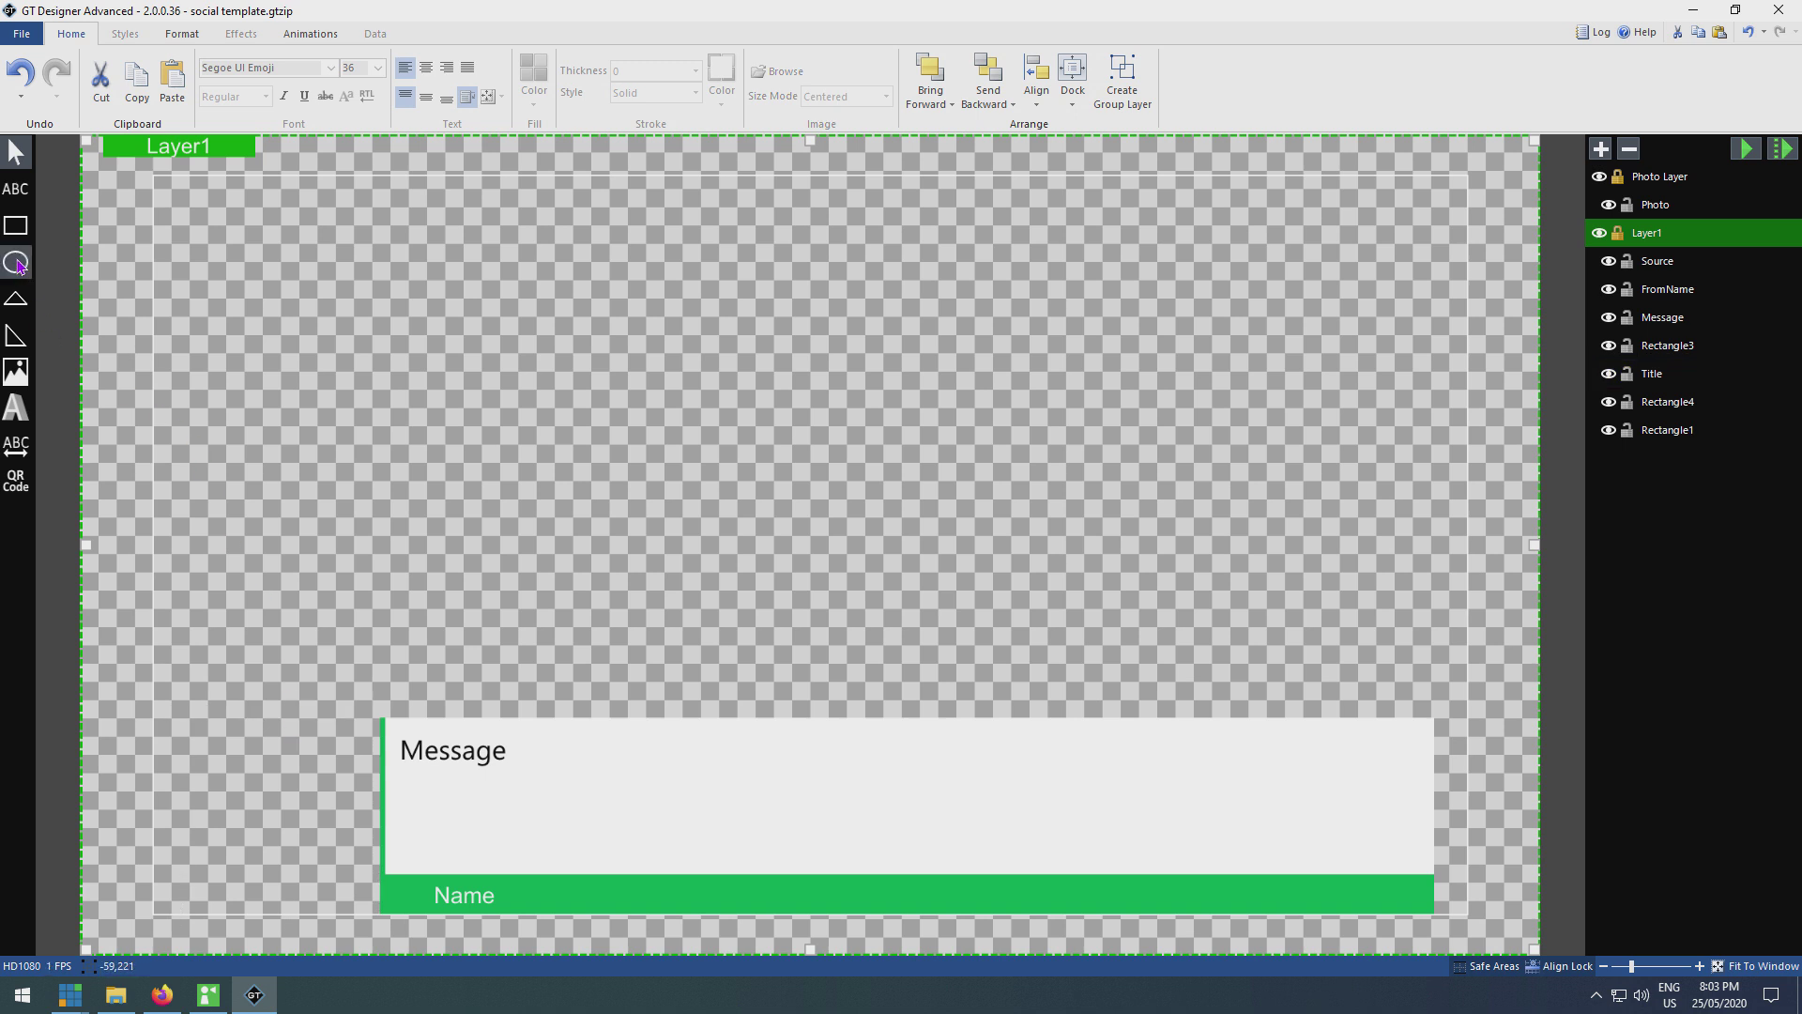
left_click_drag(303, 344, 549, 589)
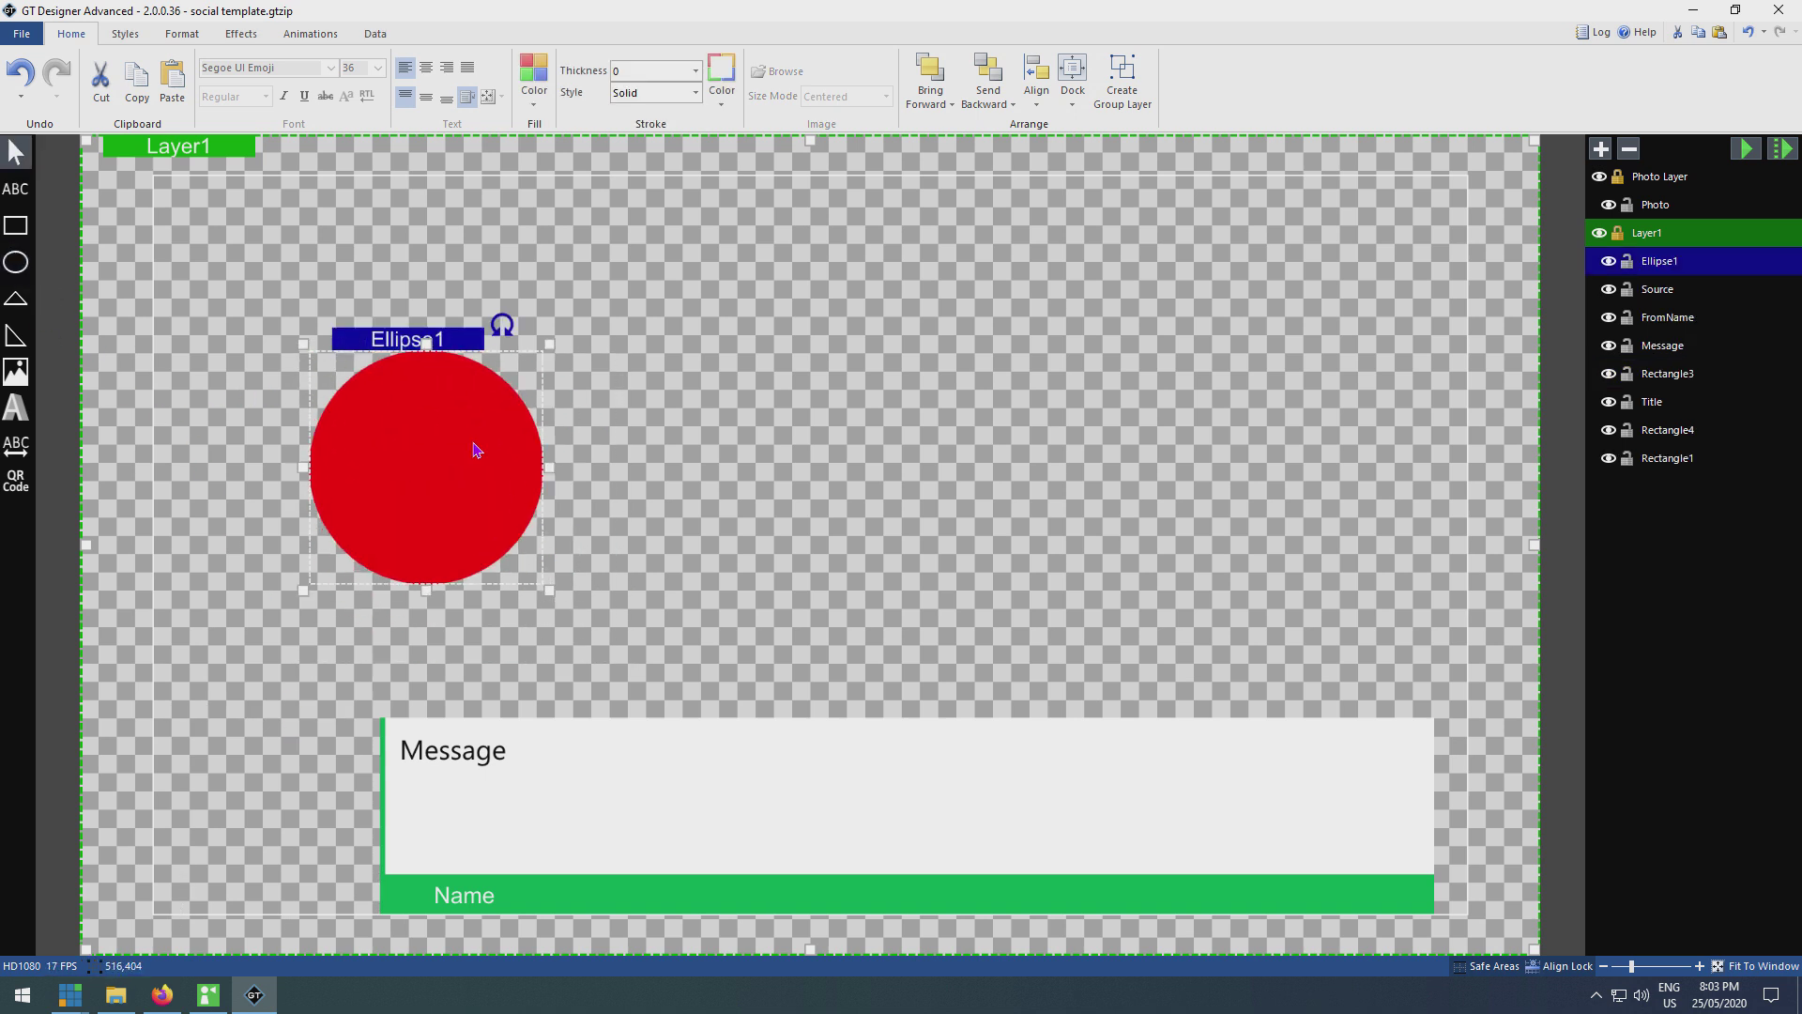
Step: Set the circle's width and height to 260
left_click(182, 34)
double_click(230, 60)
type("260")
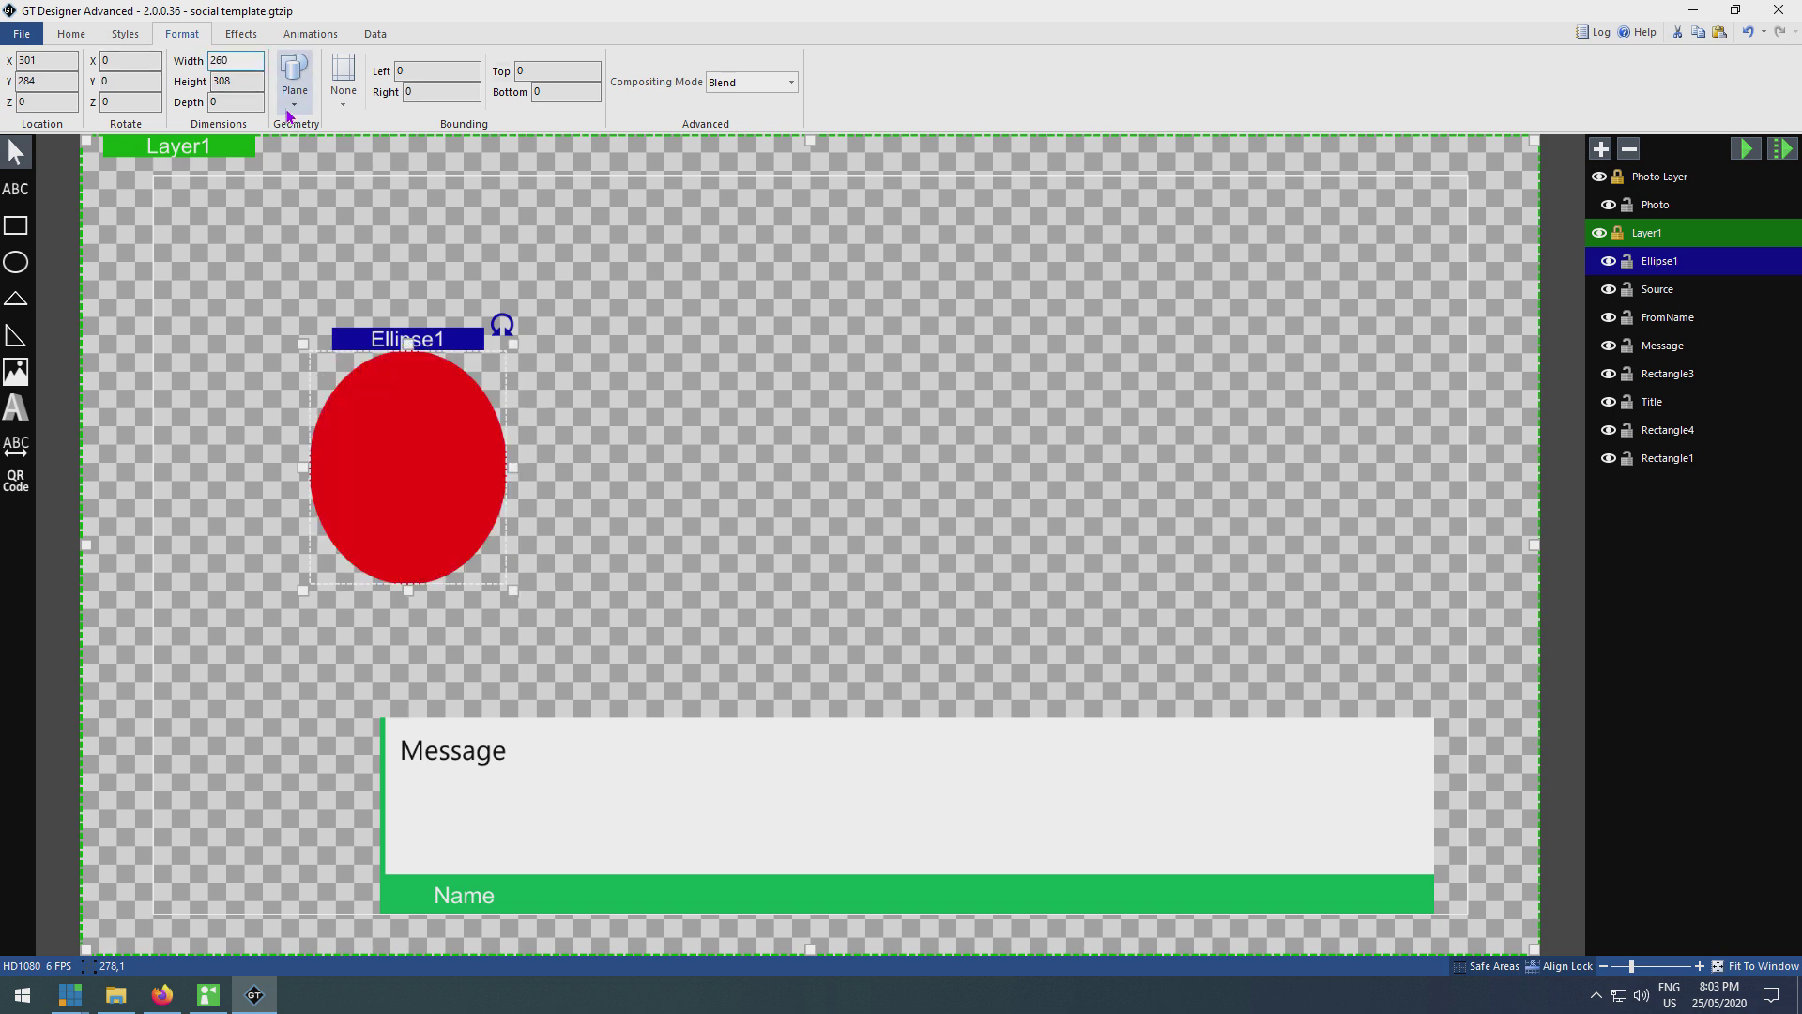
double_click(229, 81)
type("260")
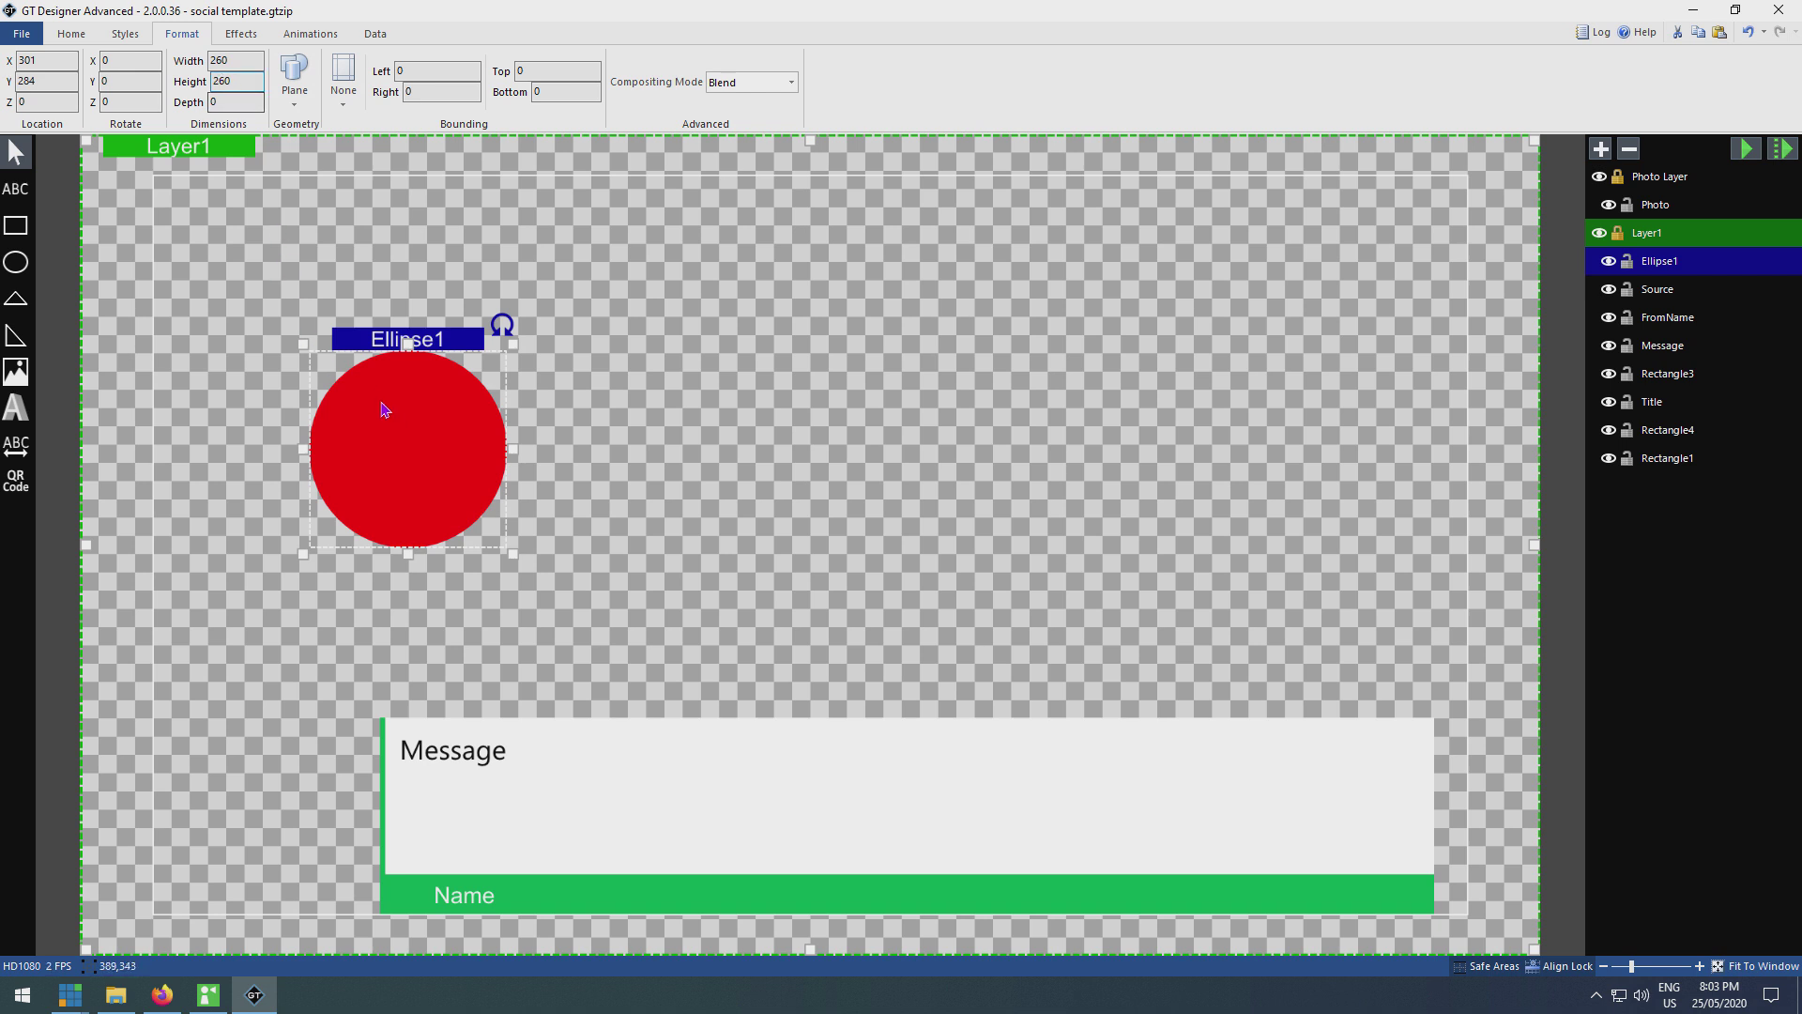
Step: Place the circle beside the message box at X 134, Y 767, and turn off its Hidden data option
left_click_drag(382, 410, 333, 776)
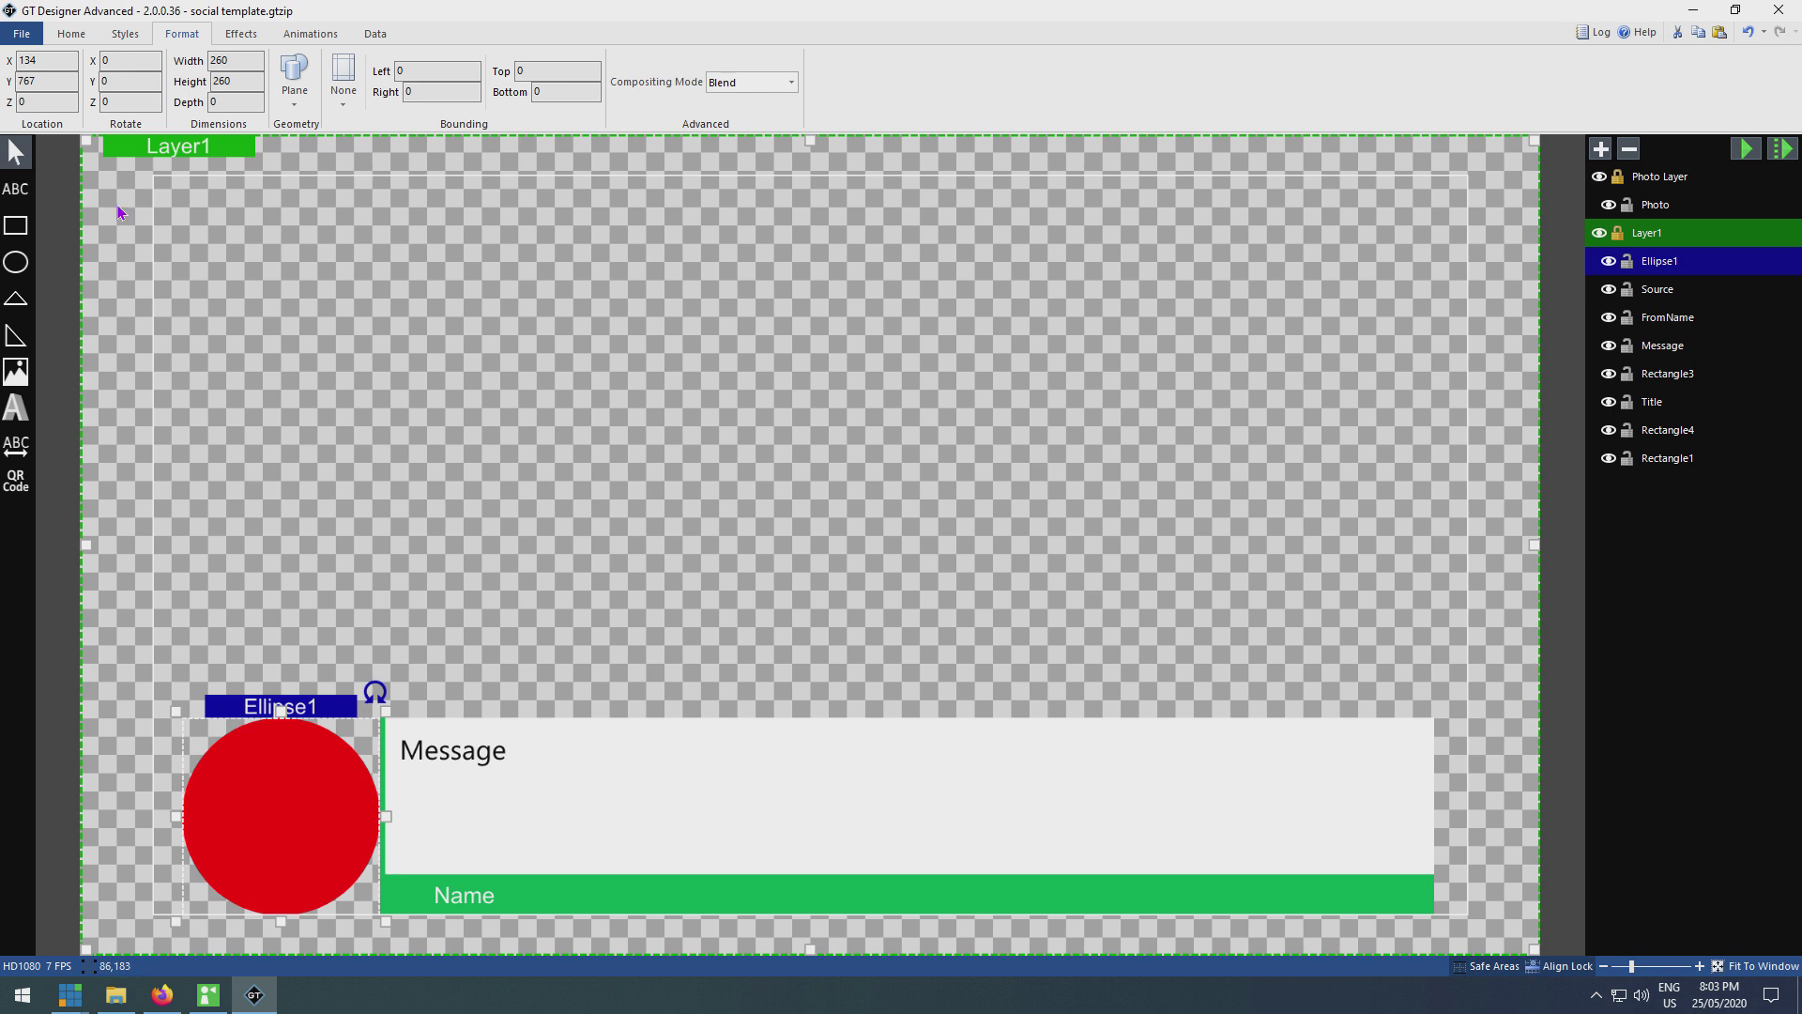
left_click(375, 35)
left_click(15, 59)
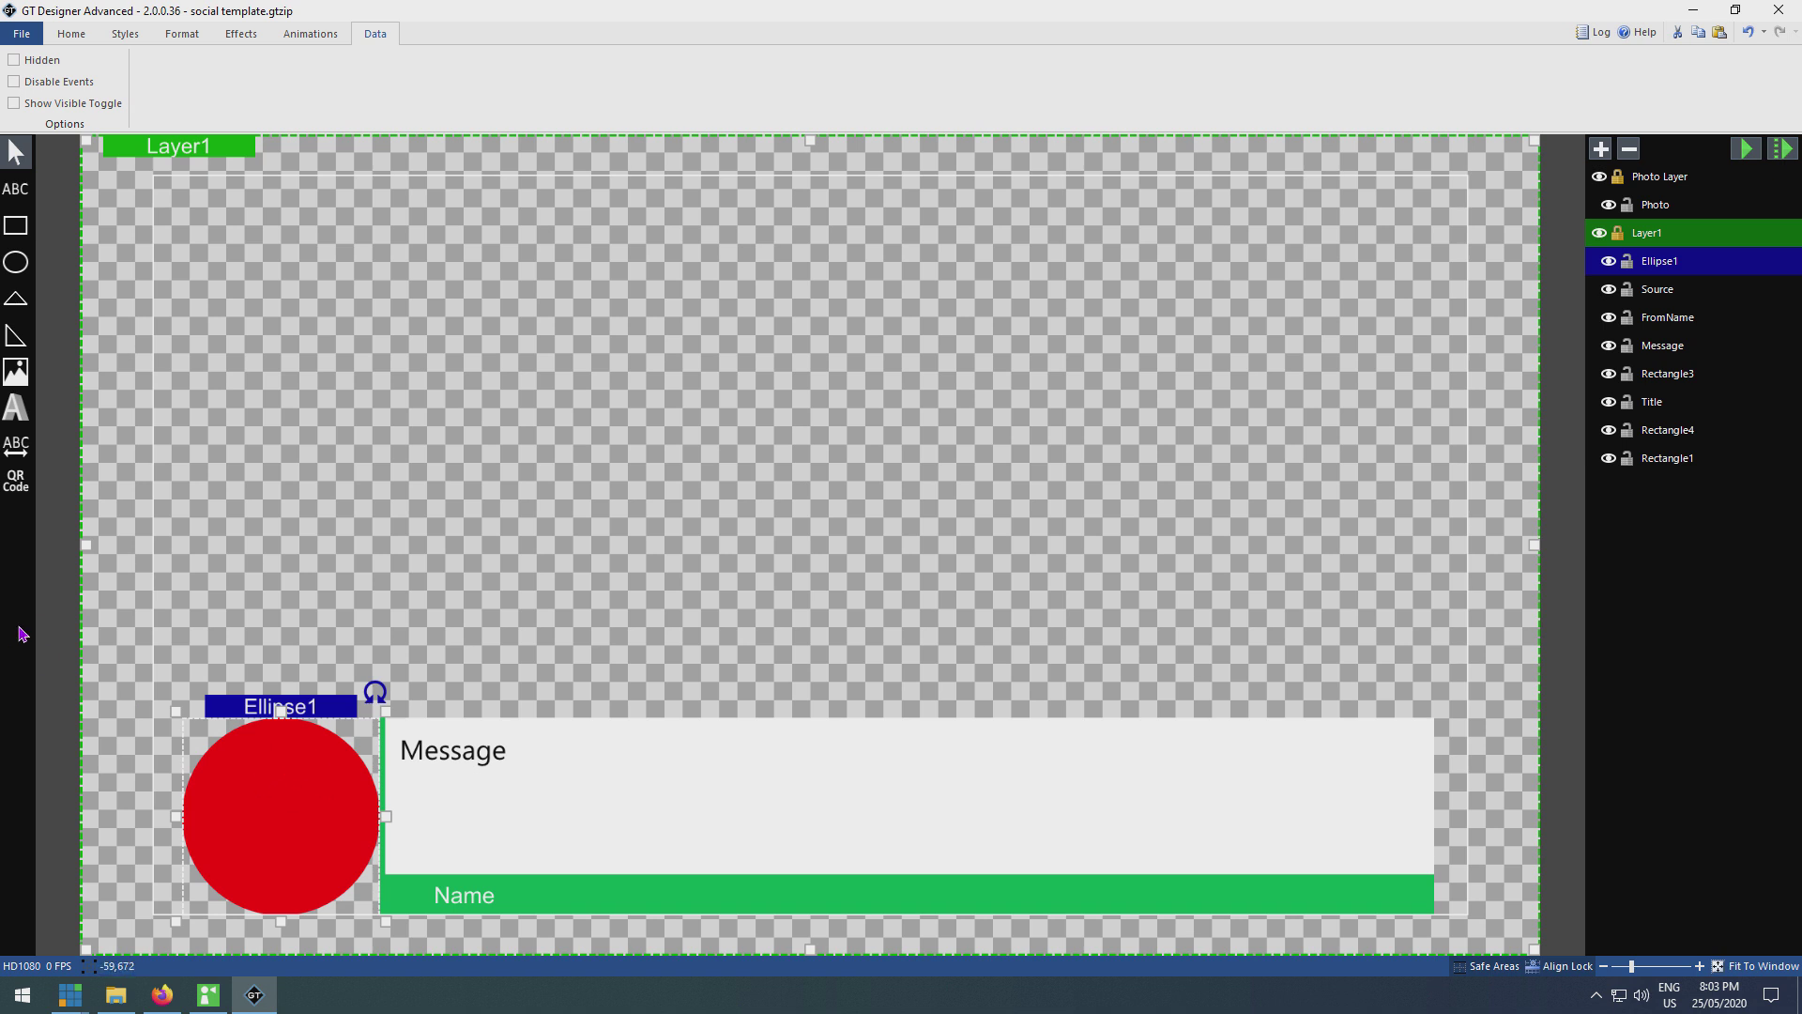
Step: Give the circle a picture fill using the Blank image from the Custom Titles for social folder
right_click(314, 809)
left_click(364, 825)
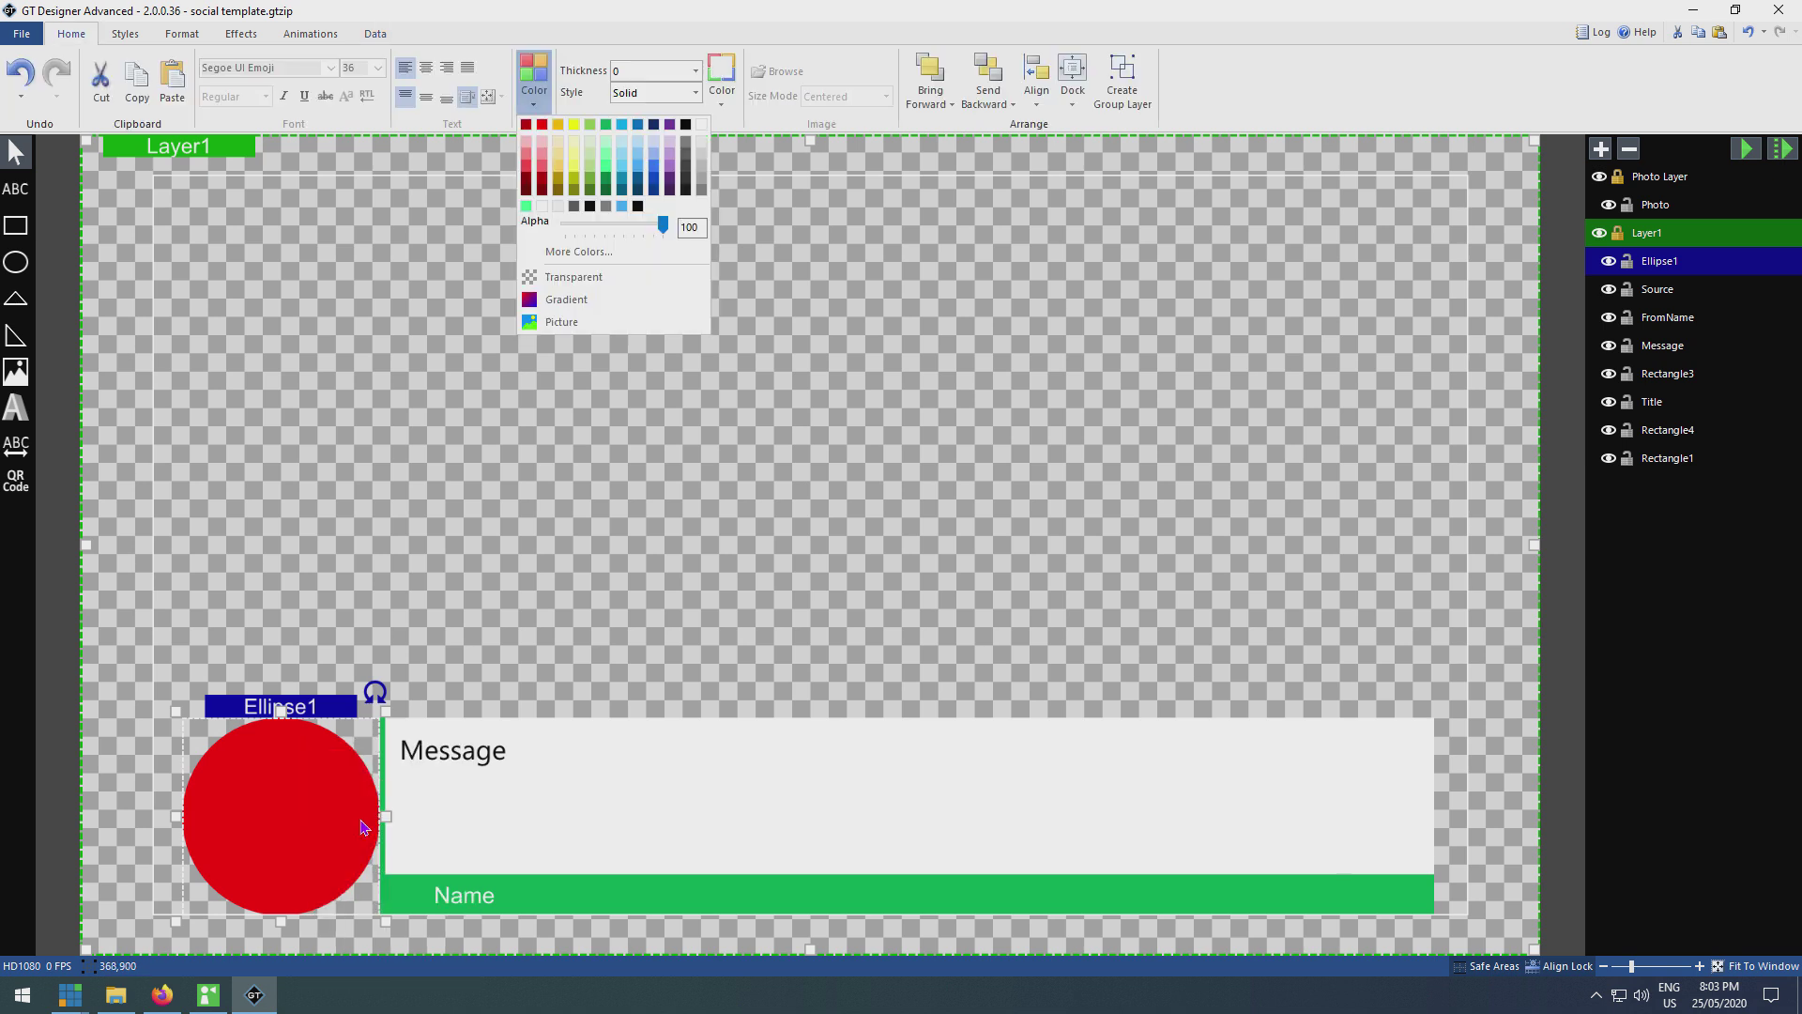
left_click(606, 346)
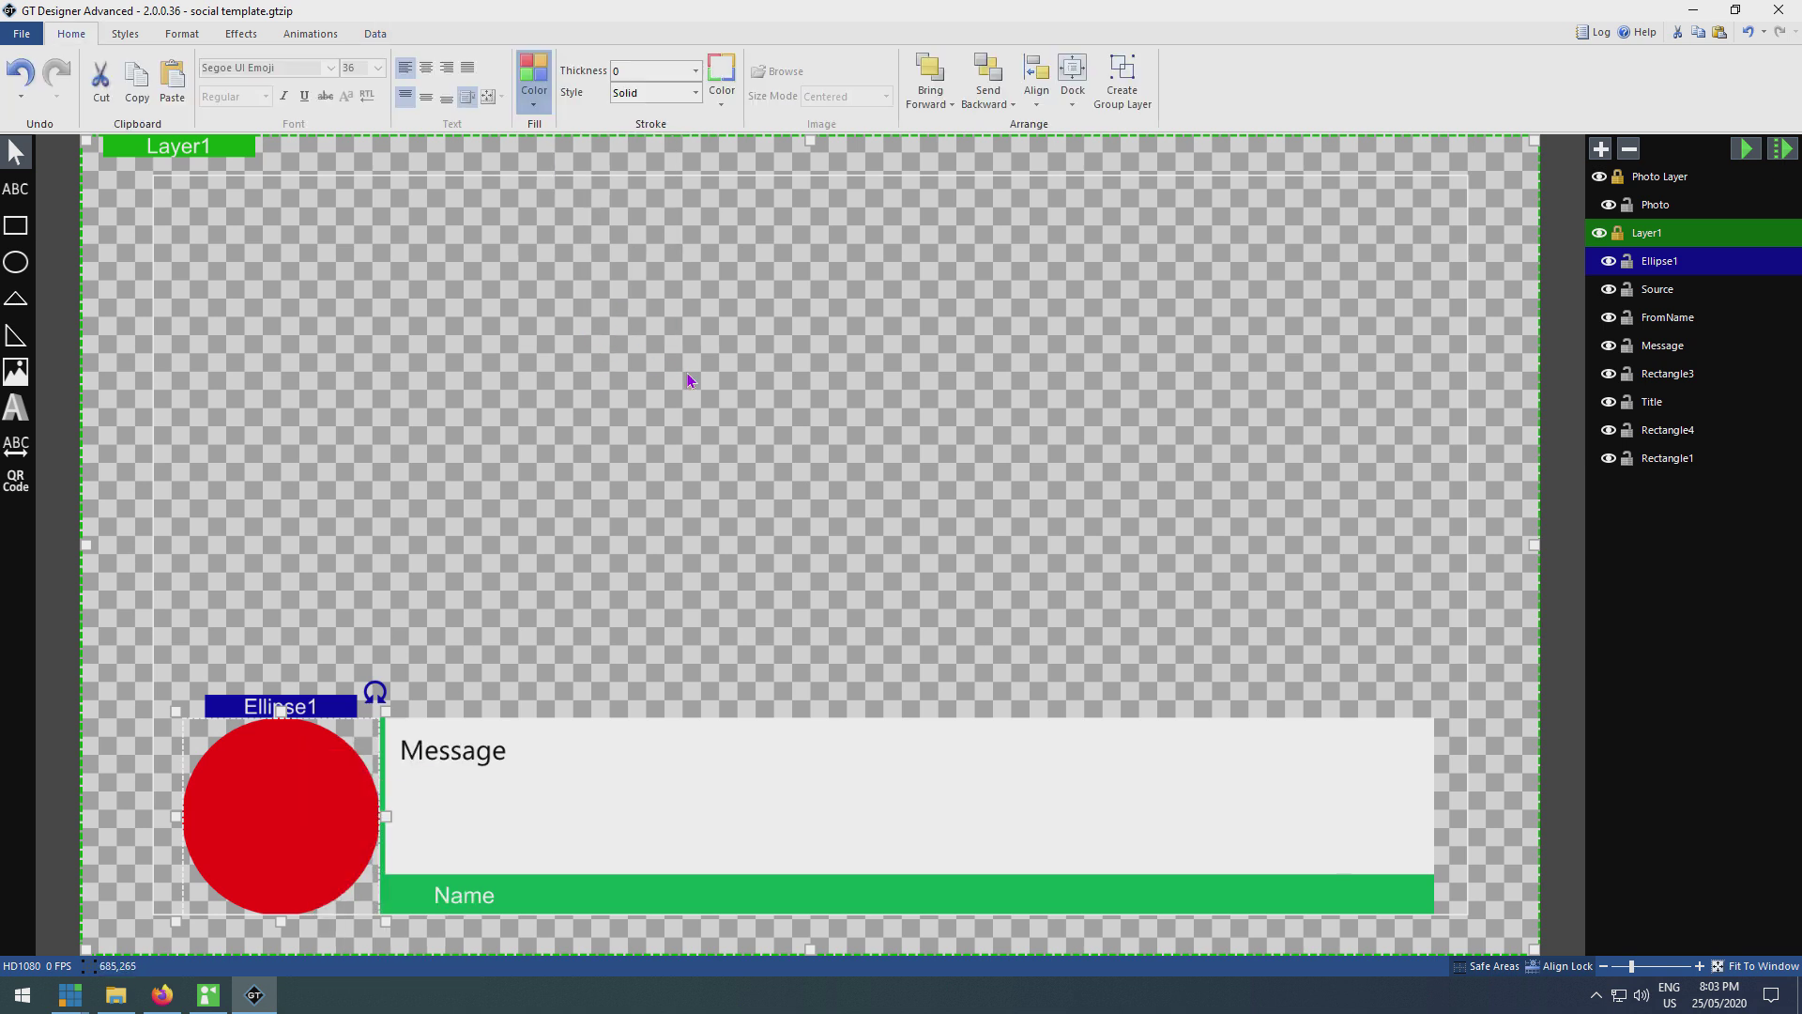
left_click(1119, 484)
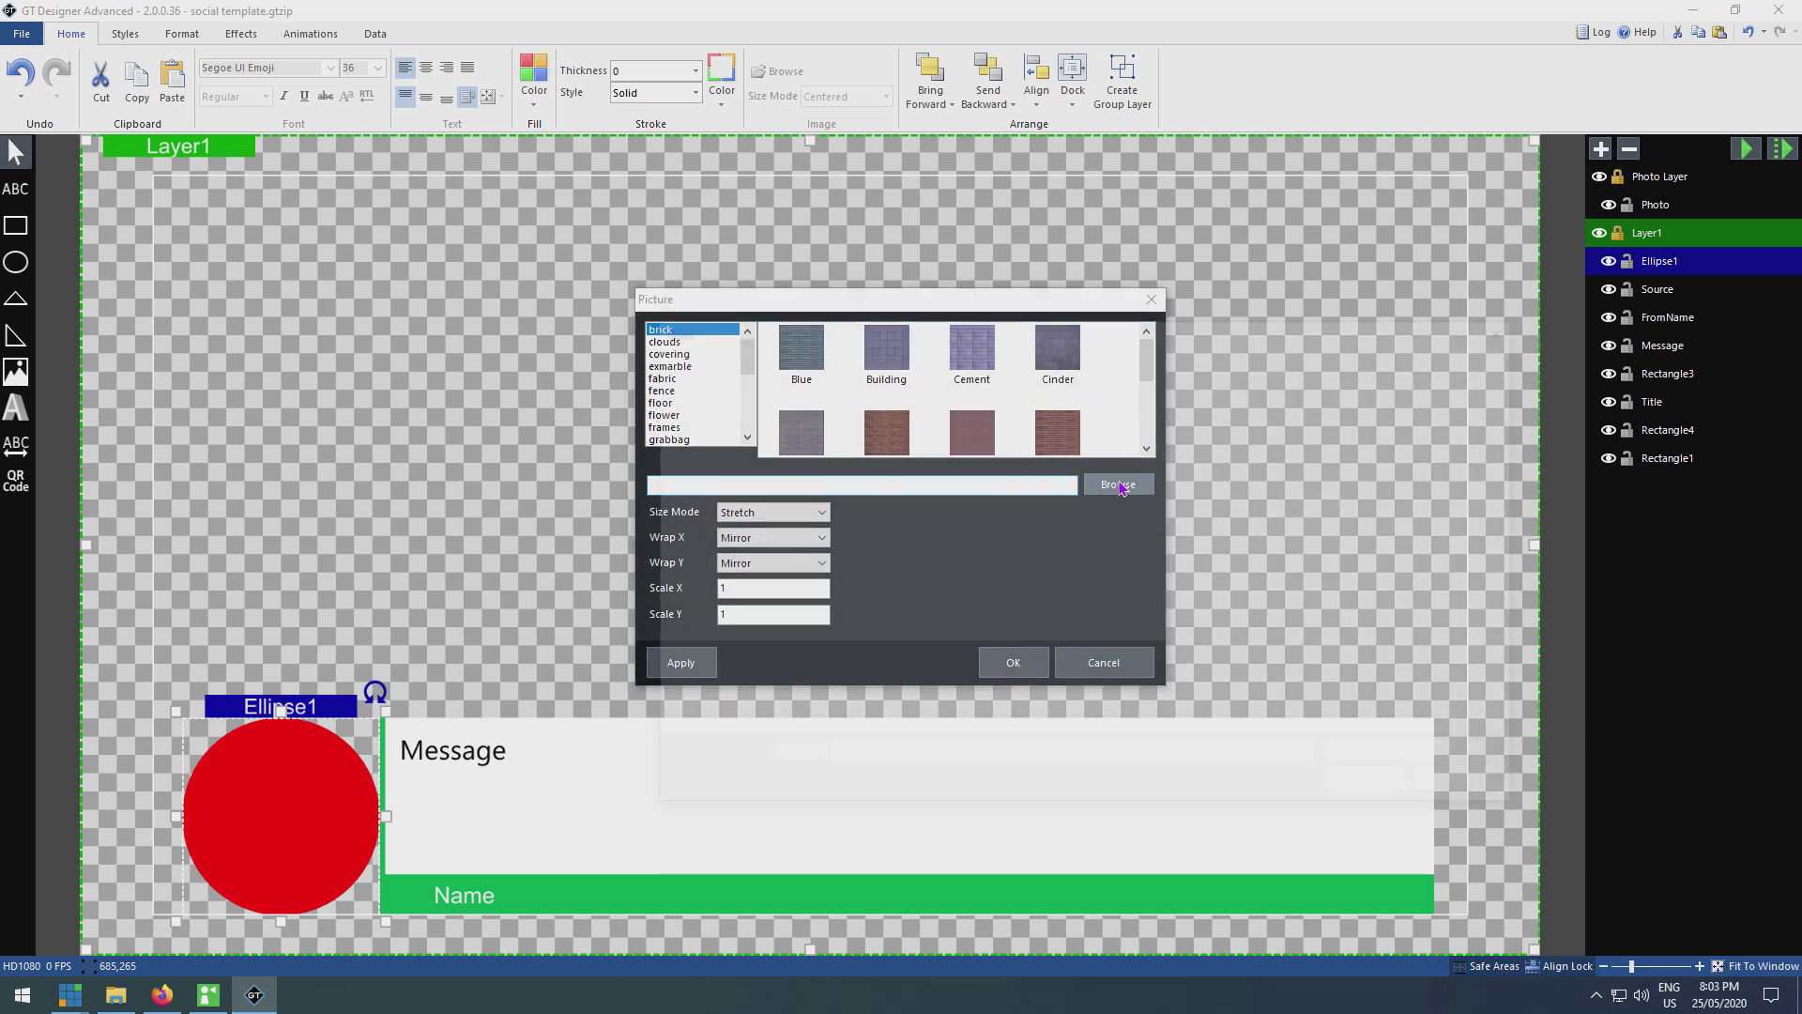
left_click(995, 475)
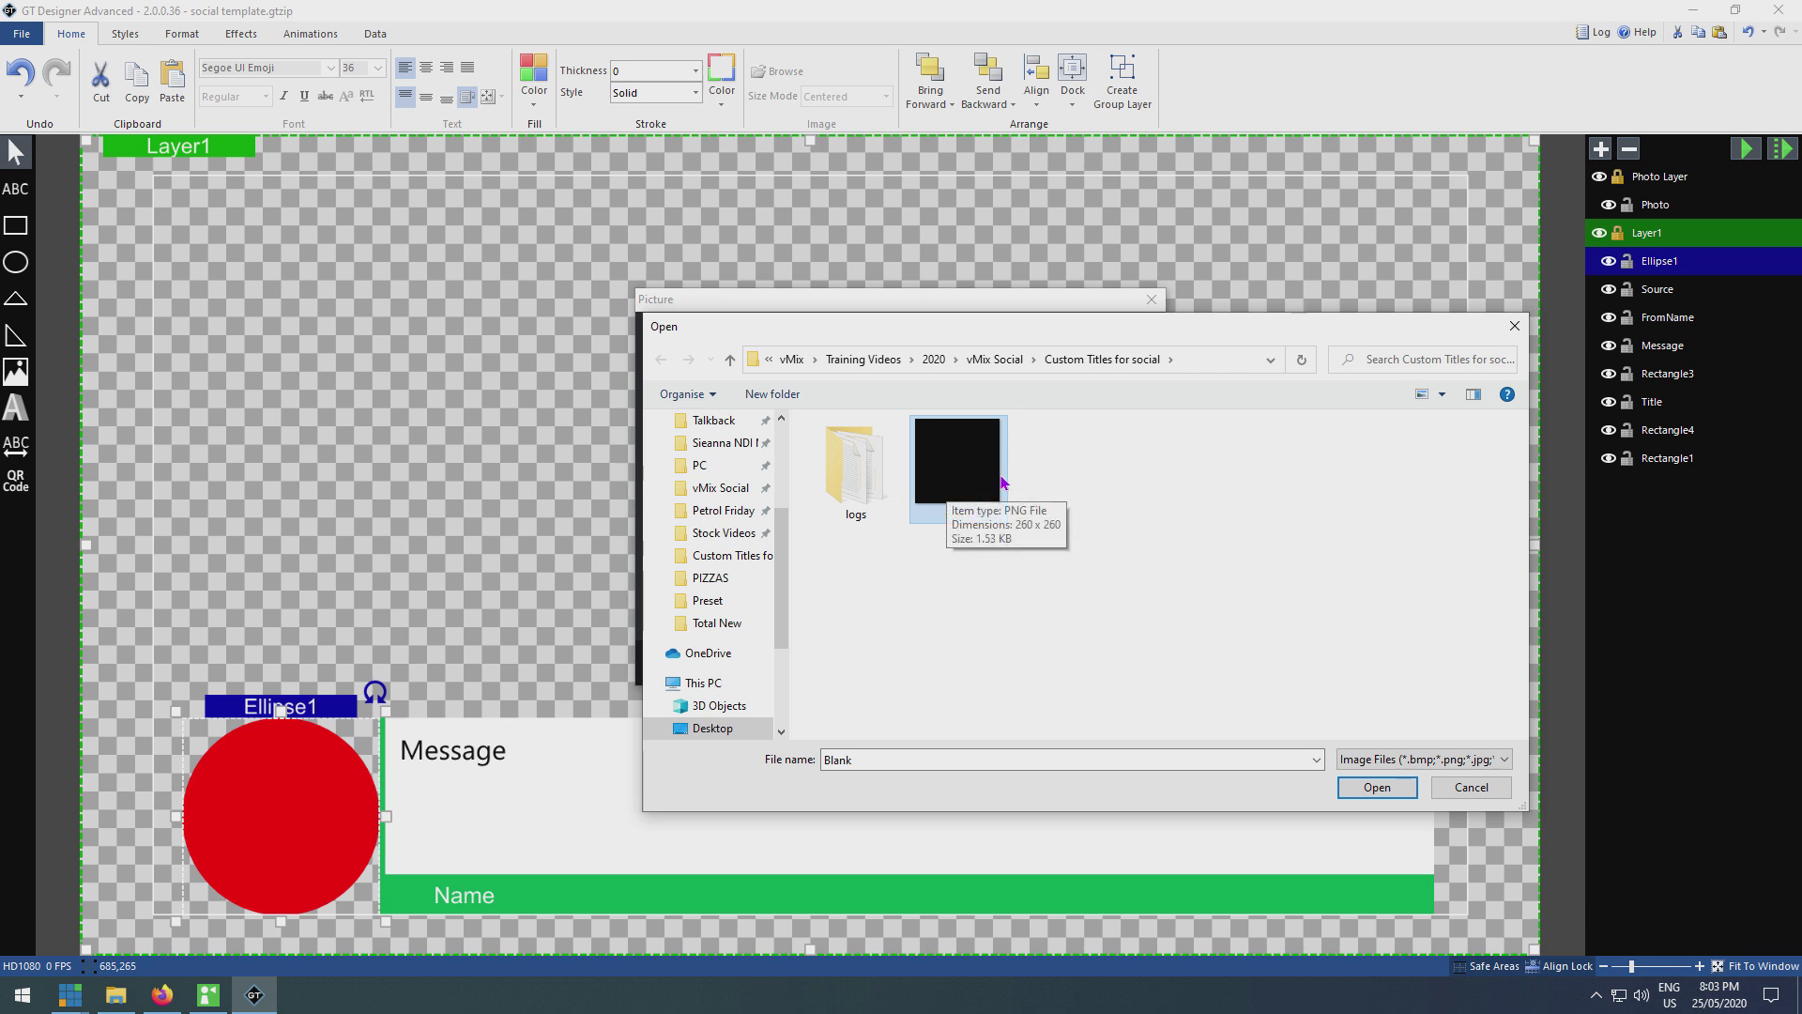
left_click(1379, 798)
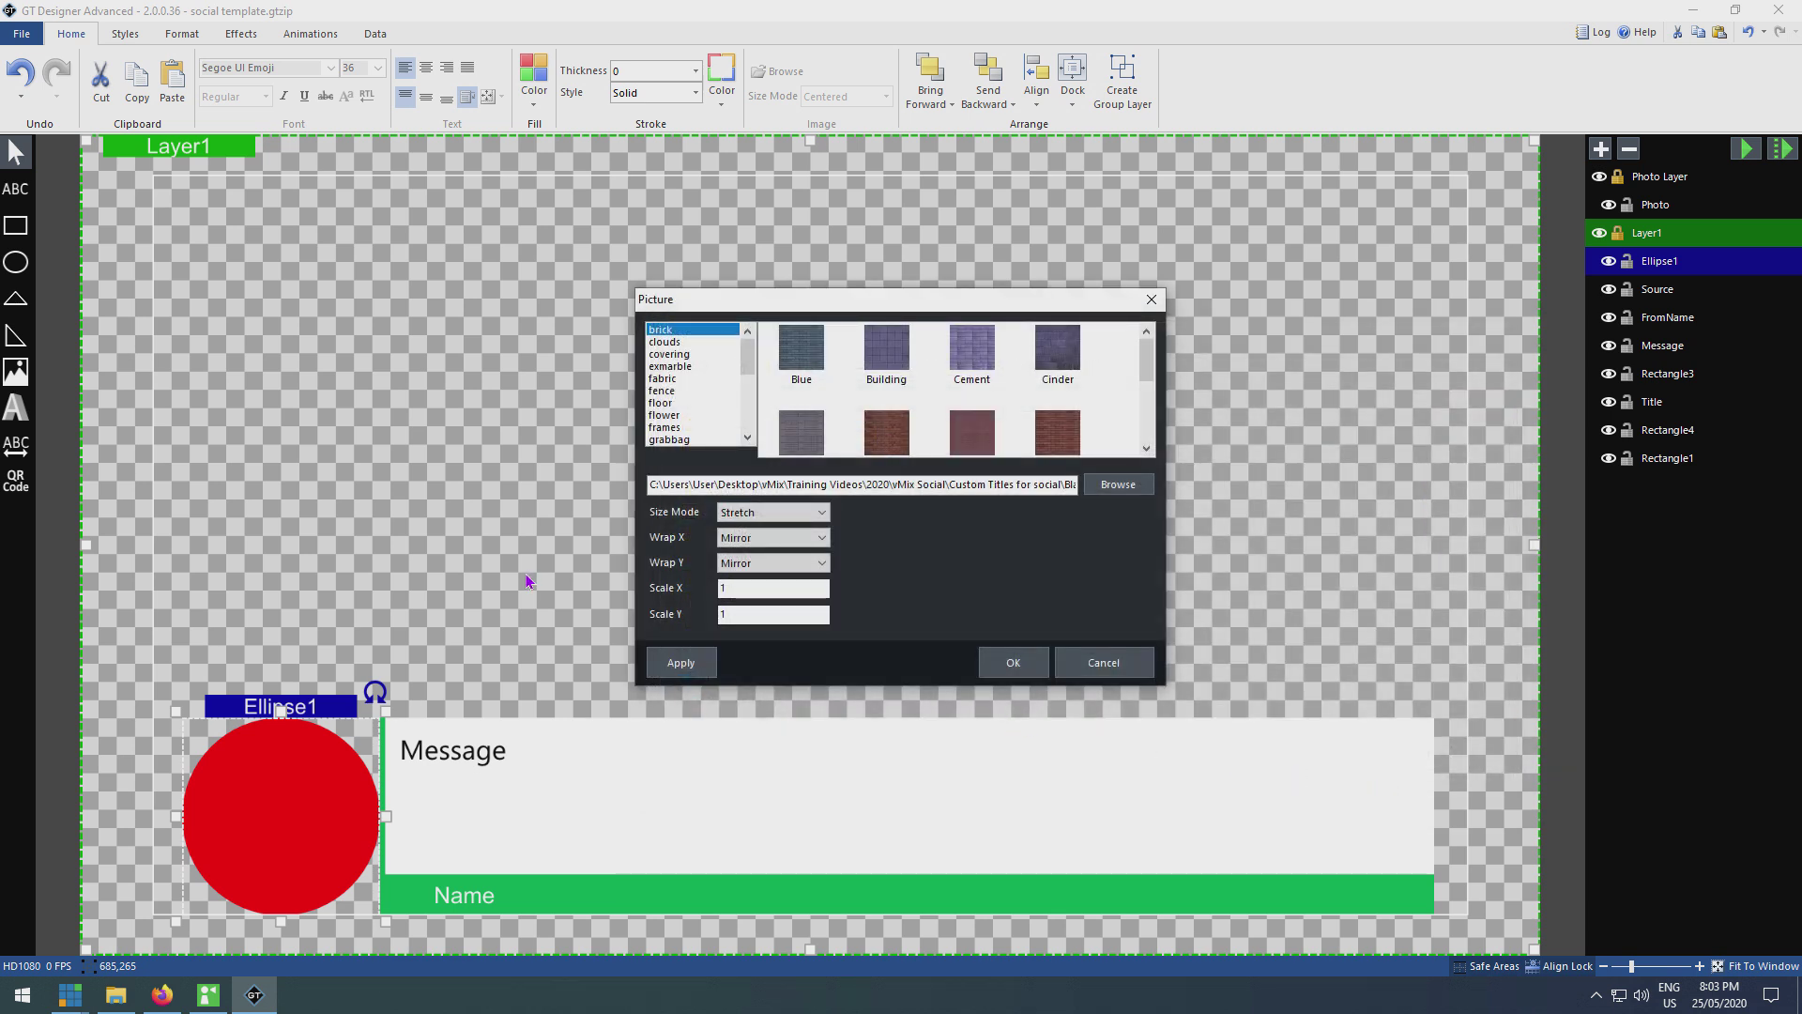
left_click(681, 661)
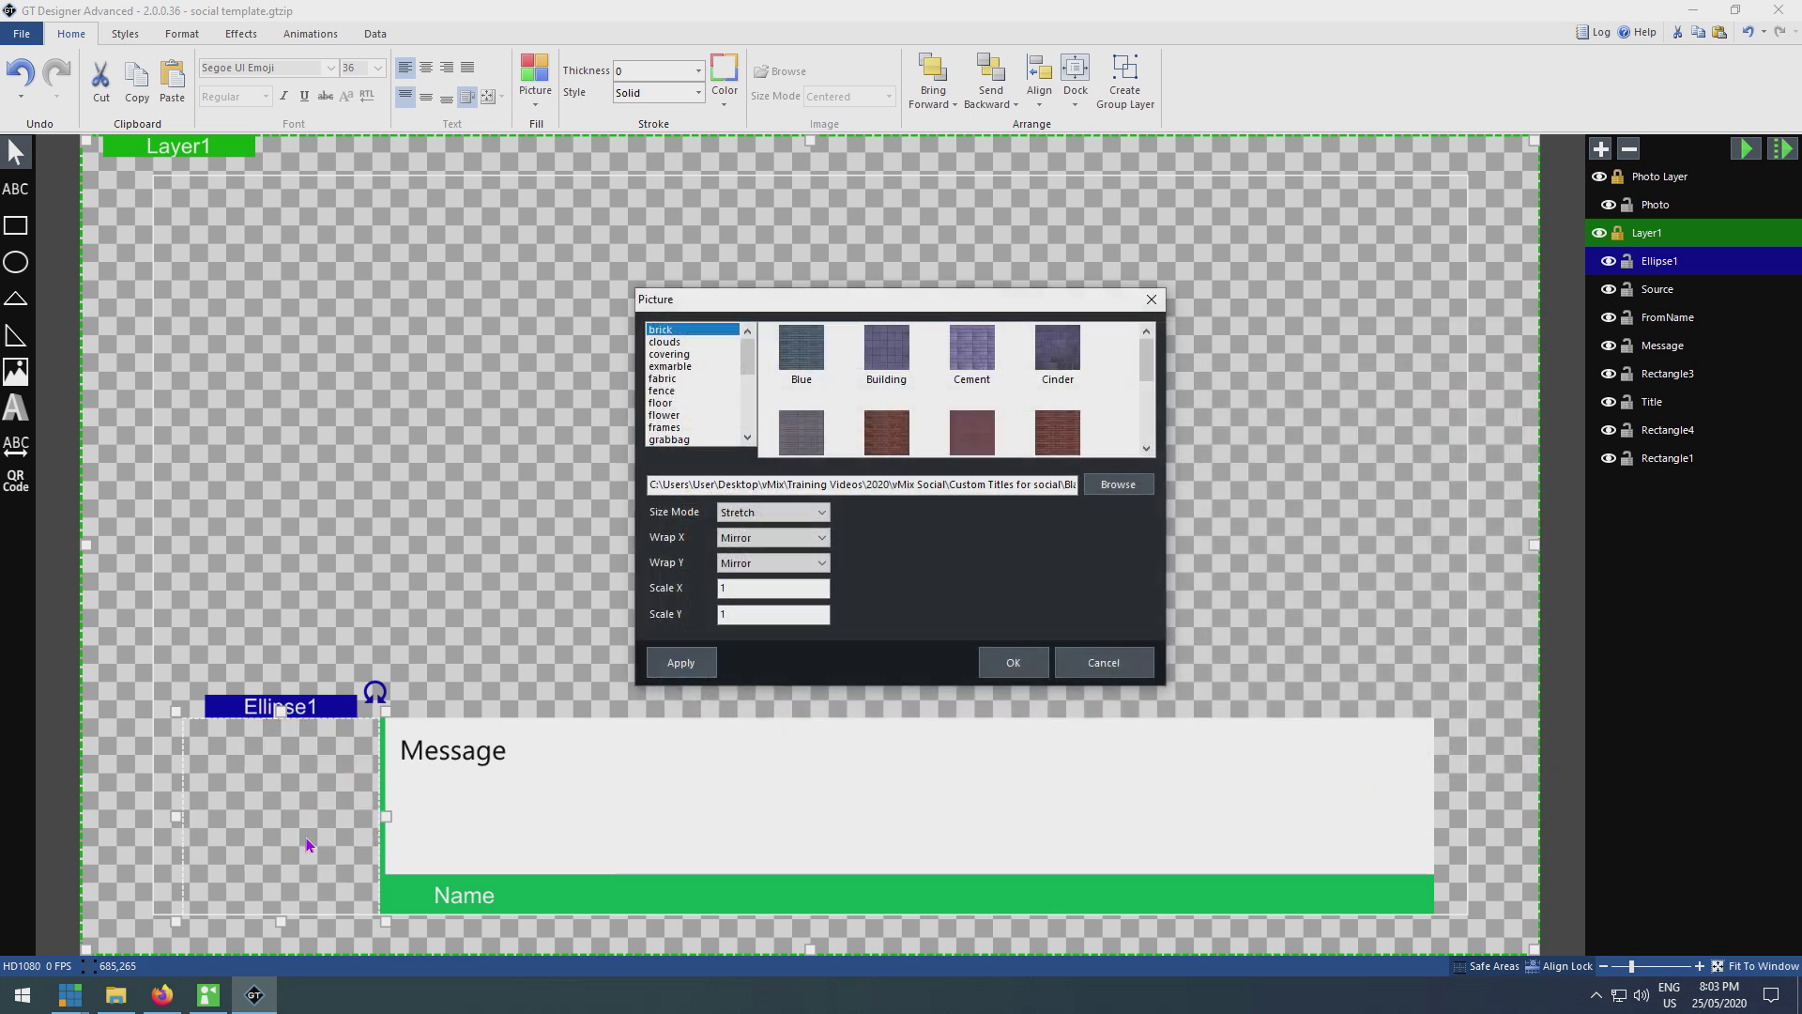
left_click(1019, 660)
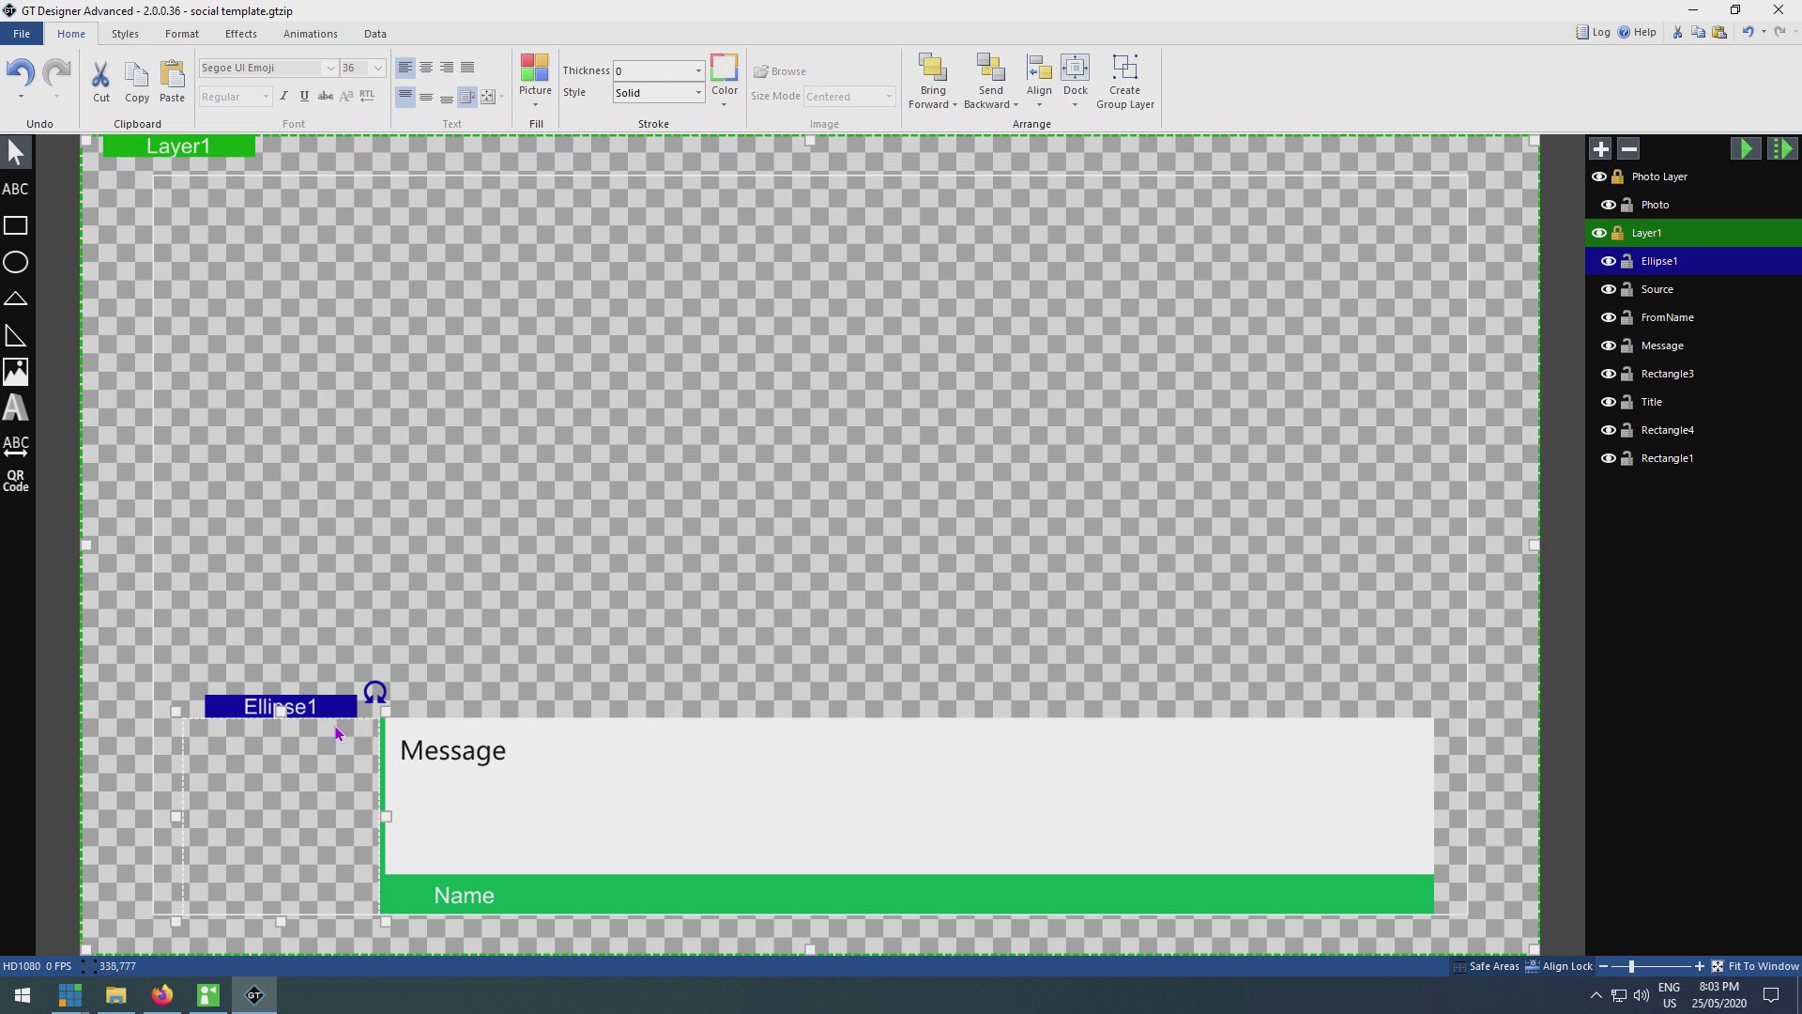
Step: Rename the circle FromPhoto and save the template as Social Template Circle, replacing the existing file
double_click(1667, 263)
type("FromPhoto")
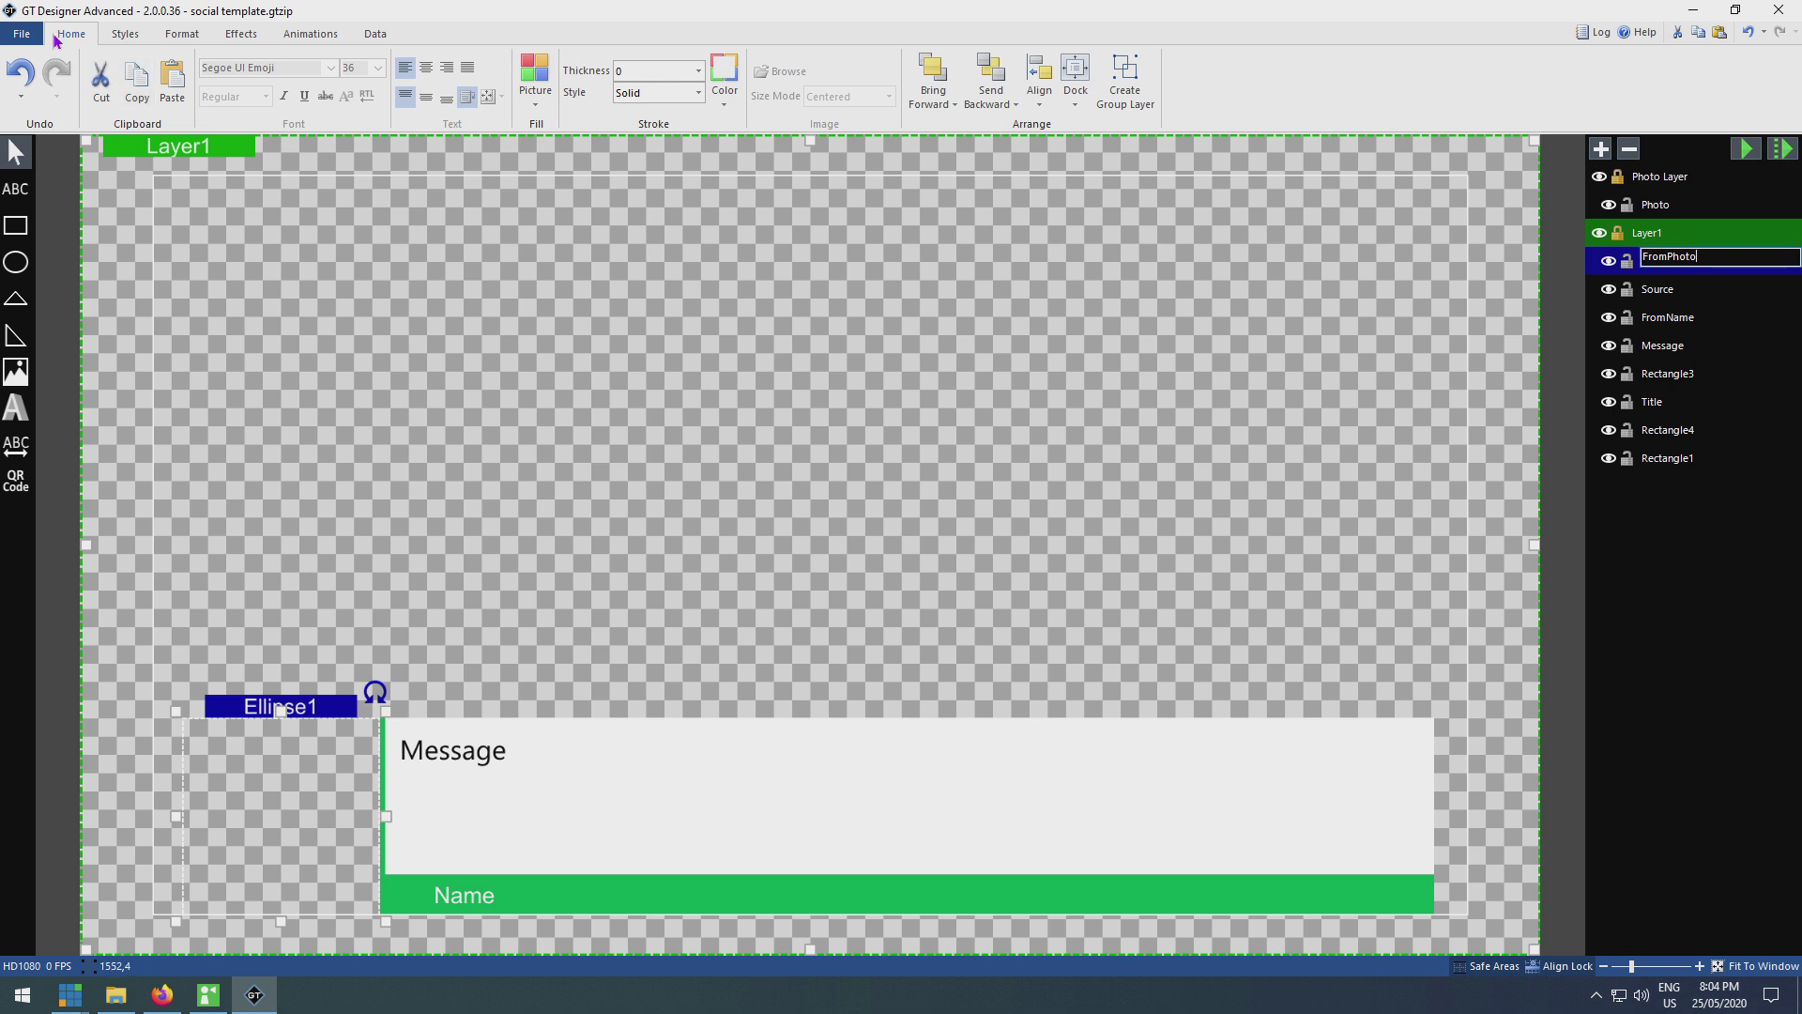
left_click(21, 33)
left_click(90, 175)
left_click(424, 202)
left_click(741, 498)
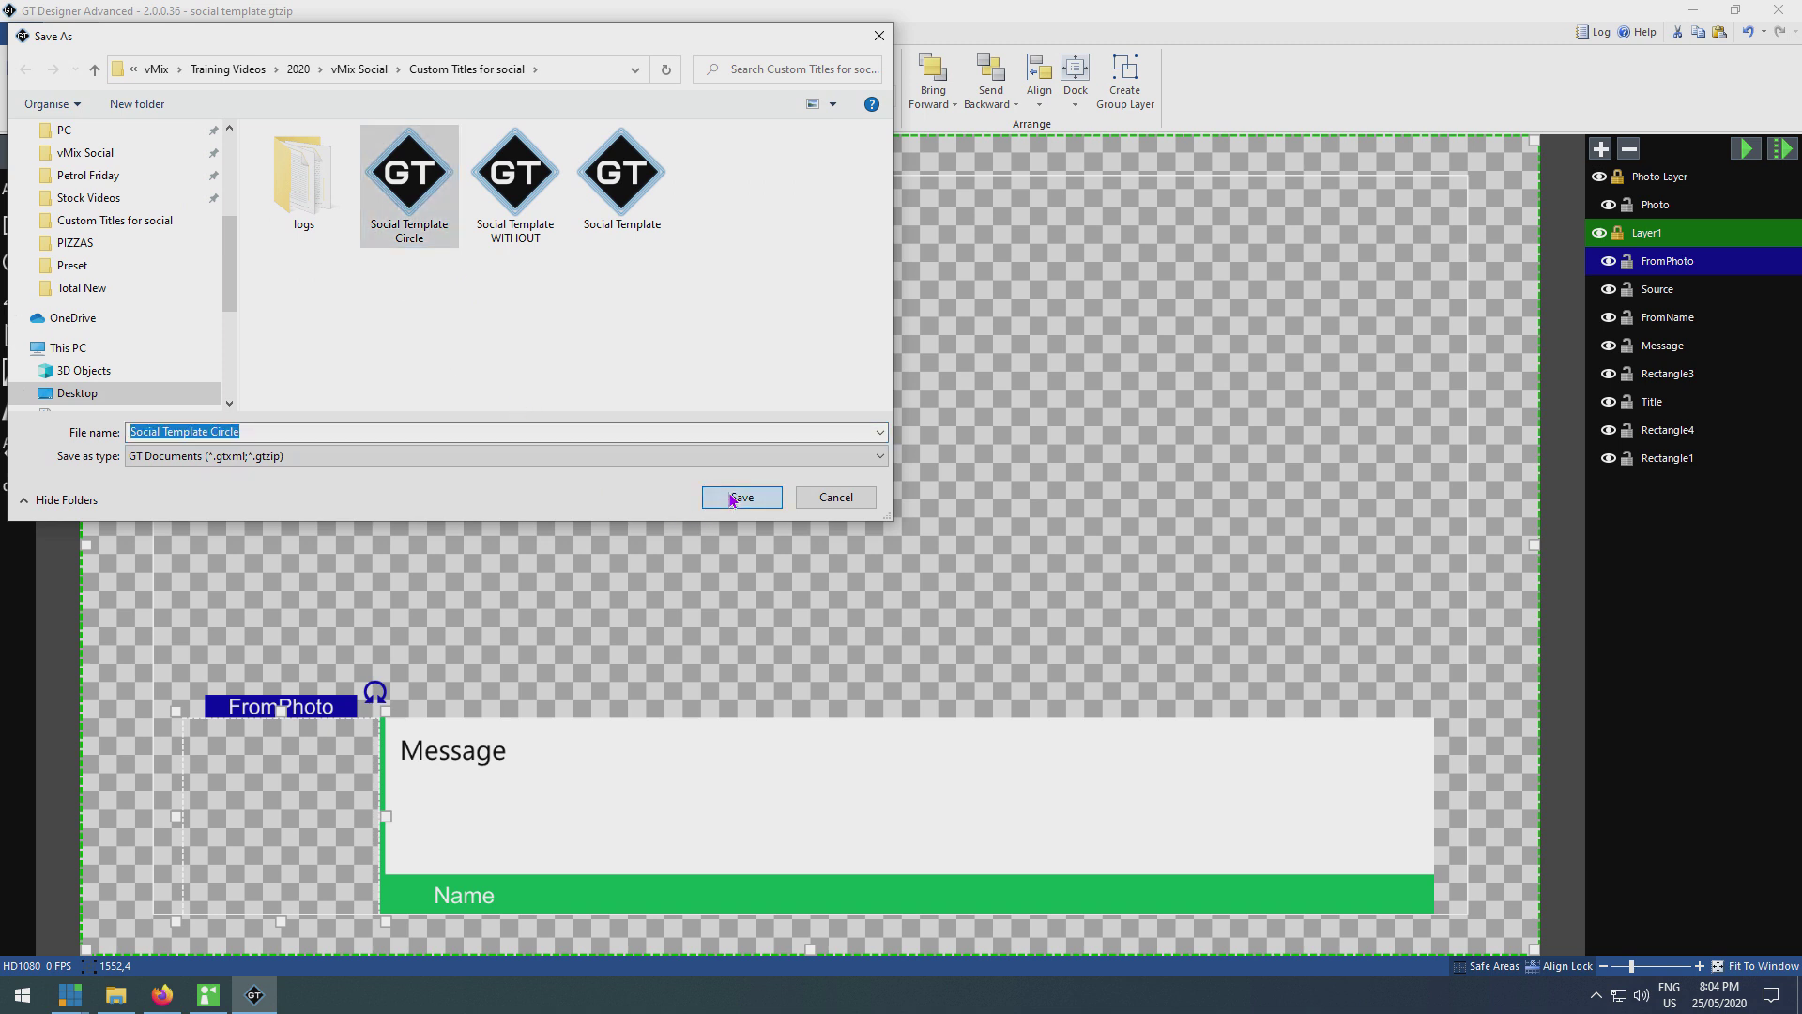
left_click(950, 504)
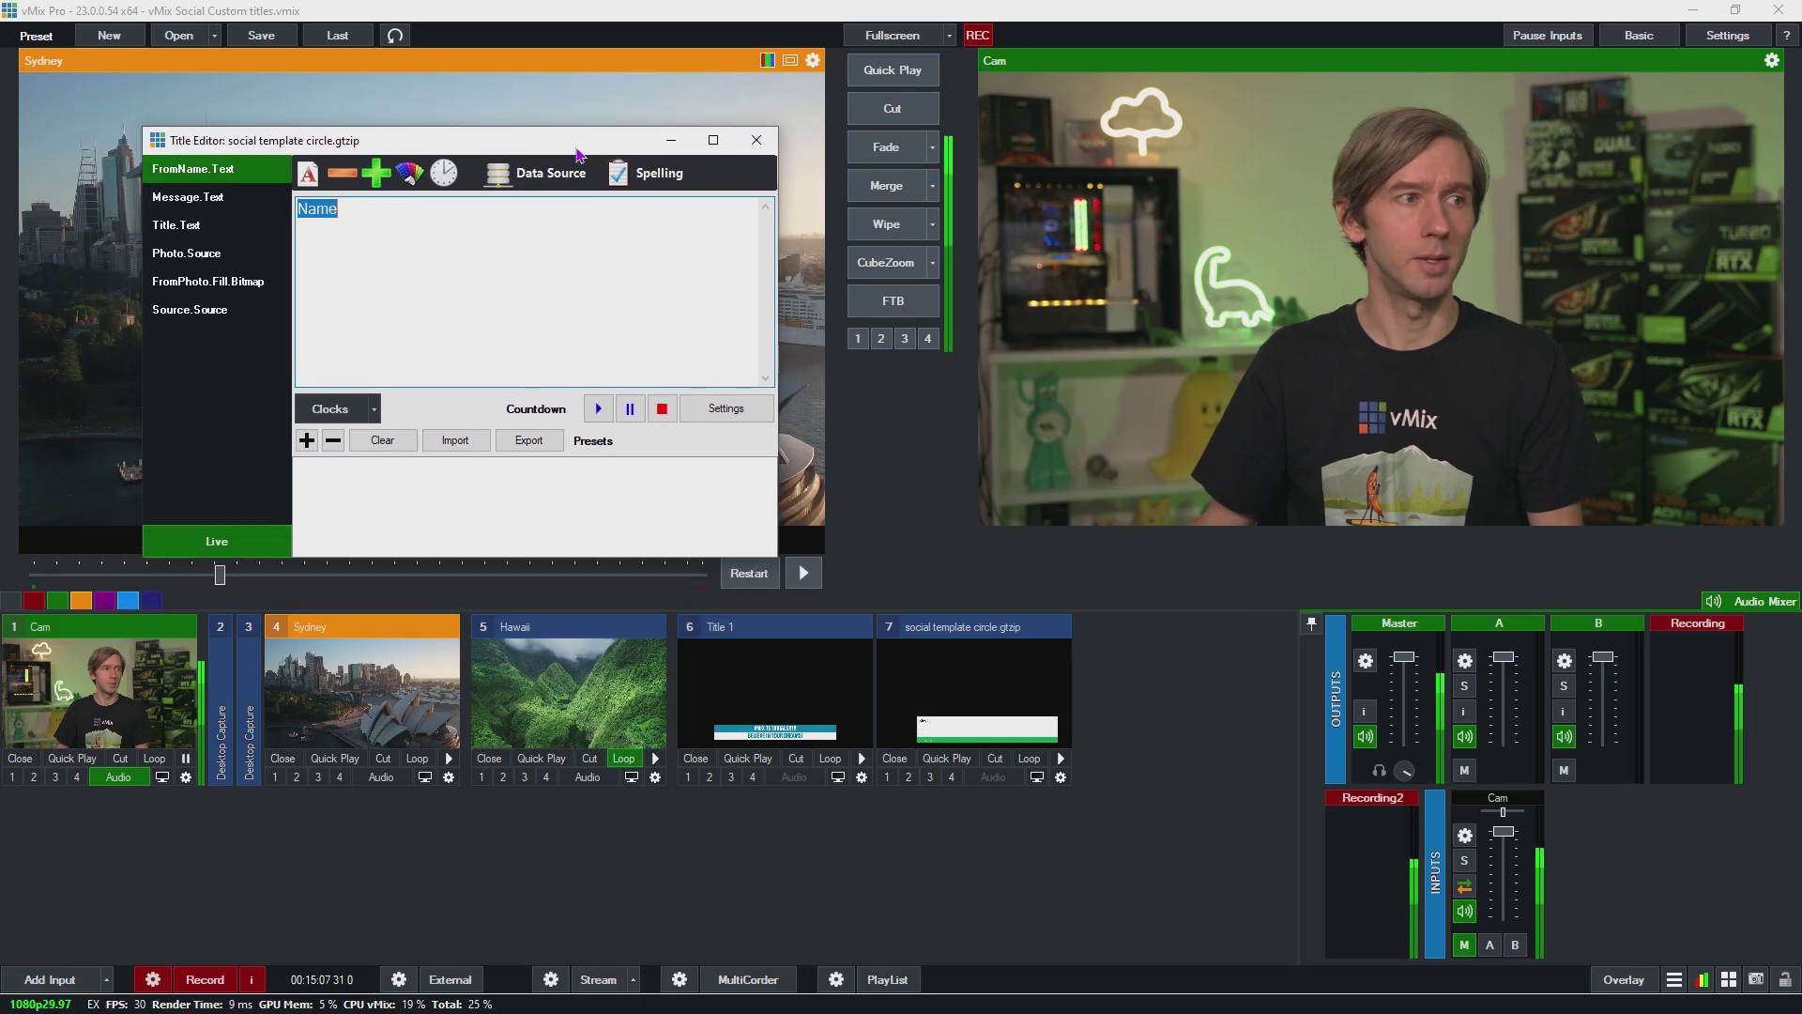
Step: In vMix, examine the FromPhoto.Fill.Bitmap and Source.Source fields of social template circle.gtzip in the Title Editor
left_click(209, 282)
left_click(208, 317)
left_click(209, 281)
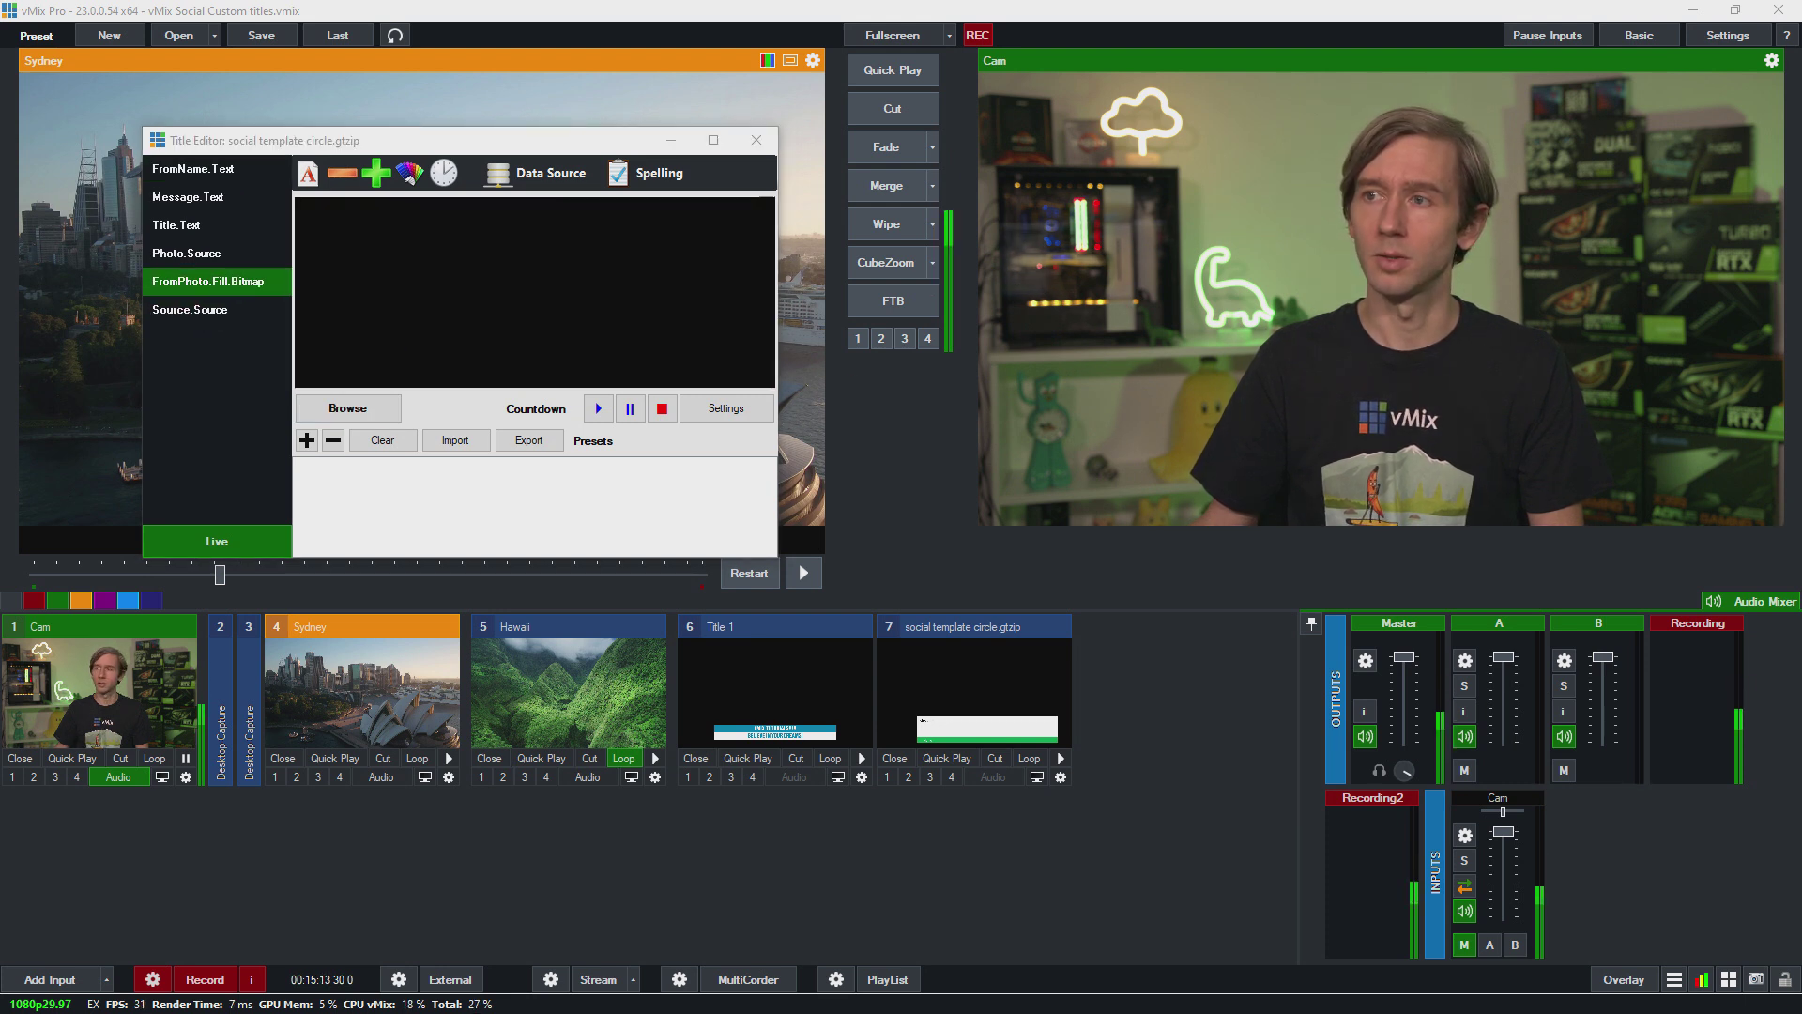
Step: In vMix Social, select social template circle.gtzip as the title triggered on Overlay4 and refresh the title
key("4")
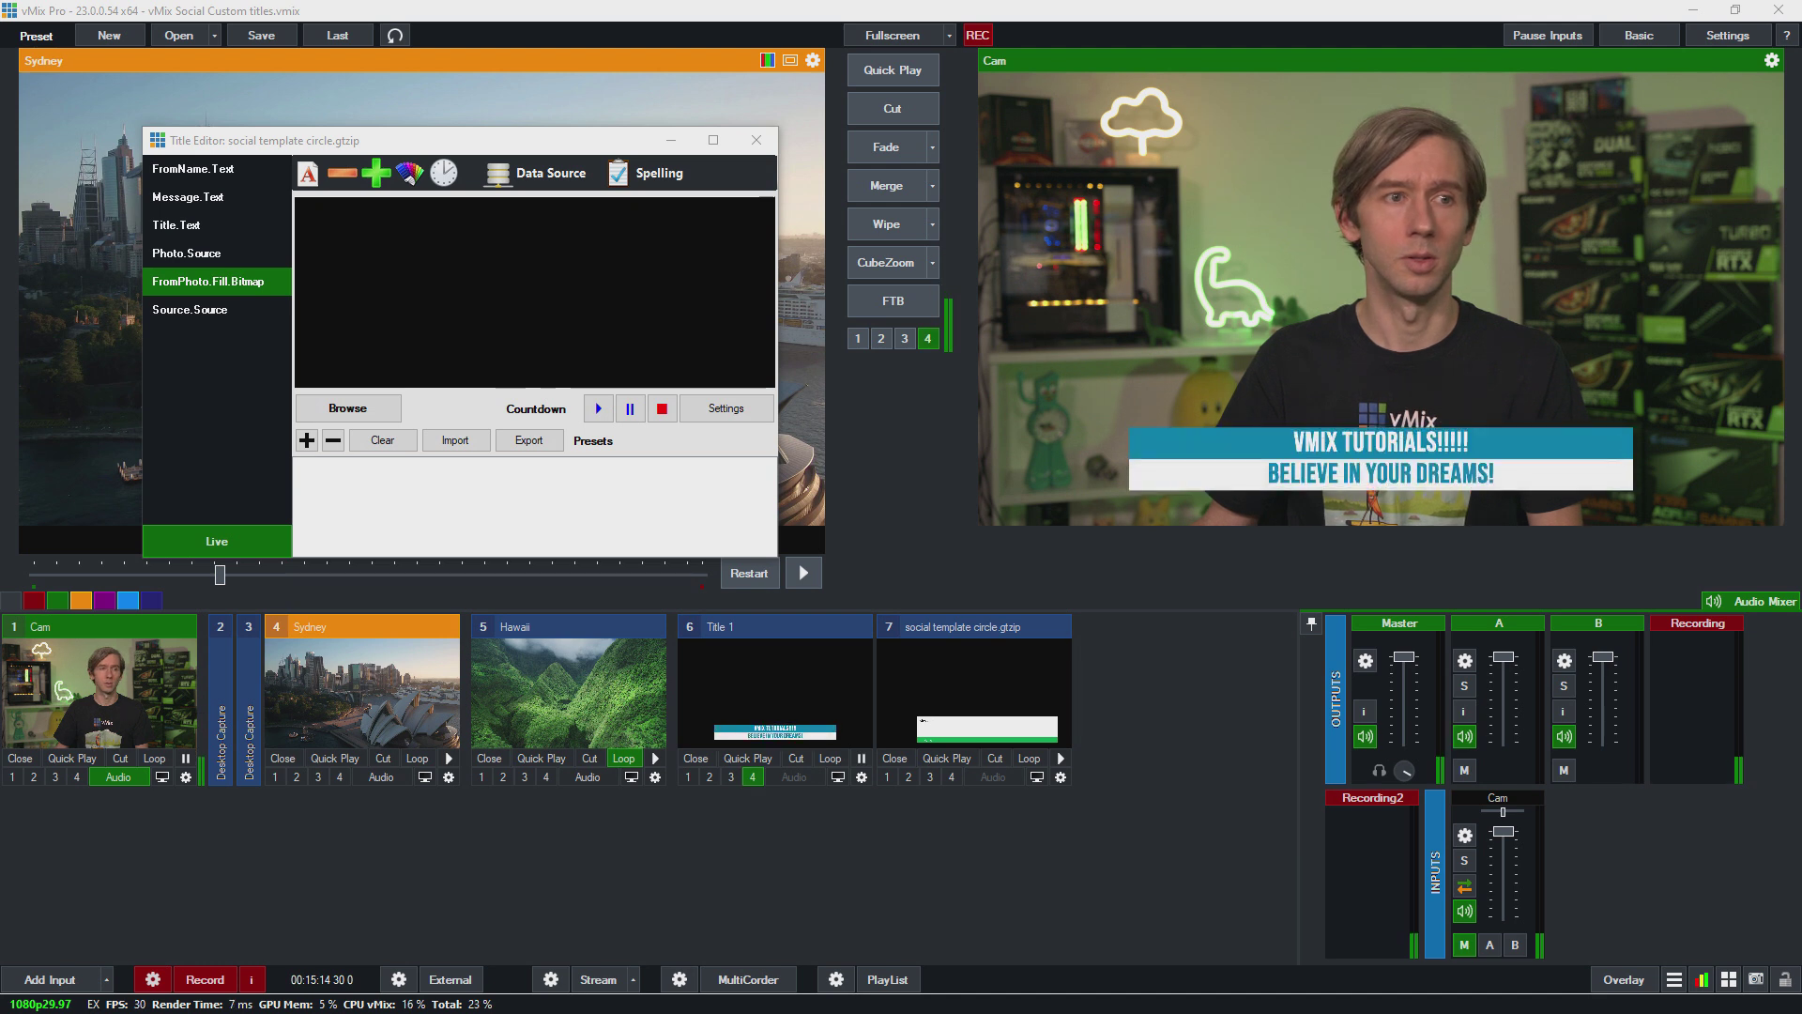
key("alt+Tab")
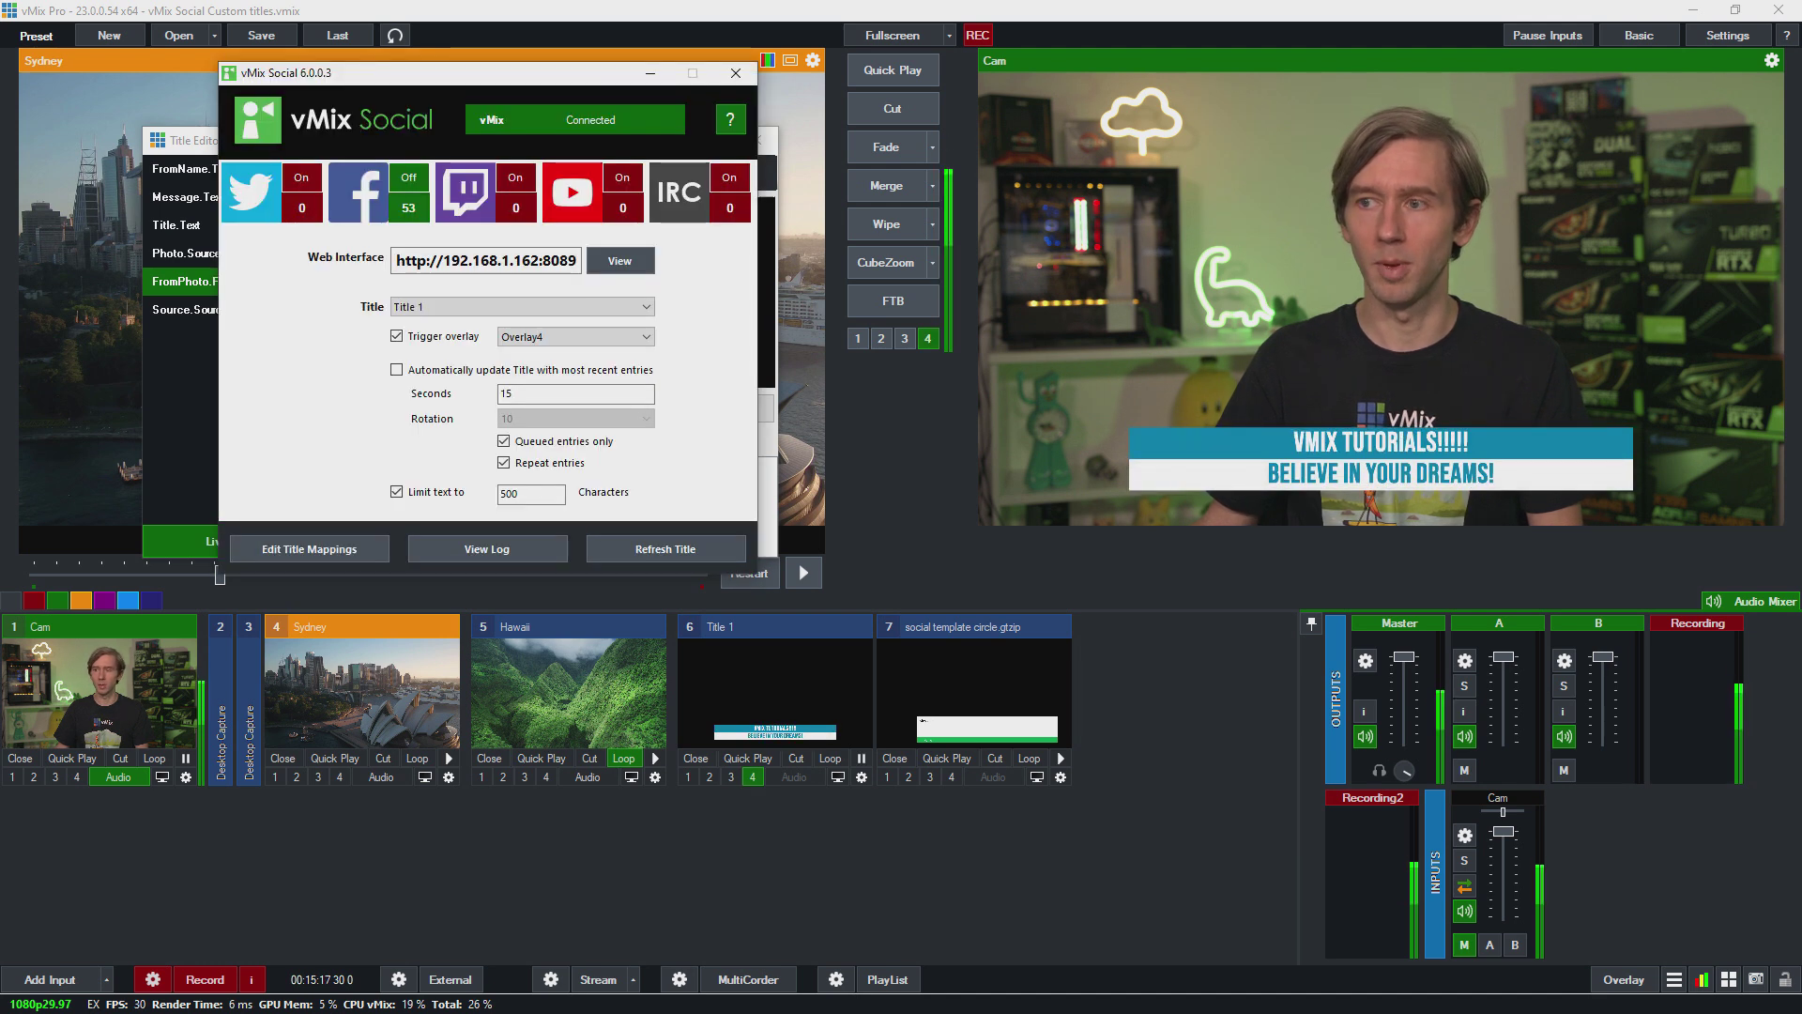
left_click(469, 306)
left_click(460, 335)
left_click(666, 550)
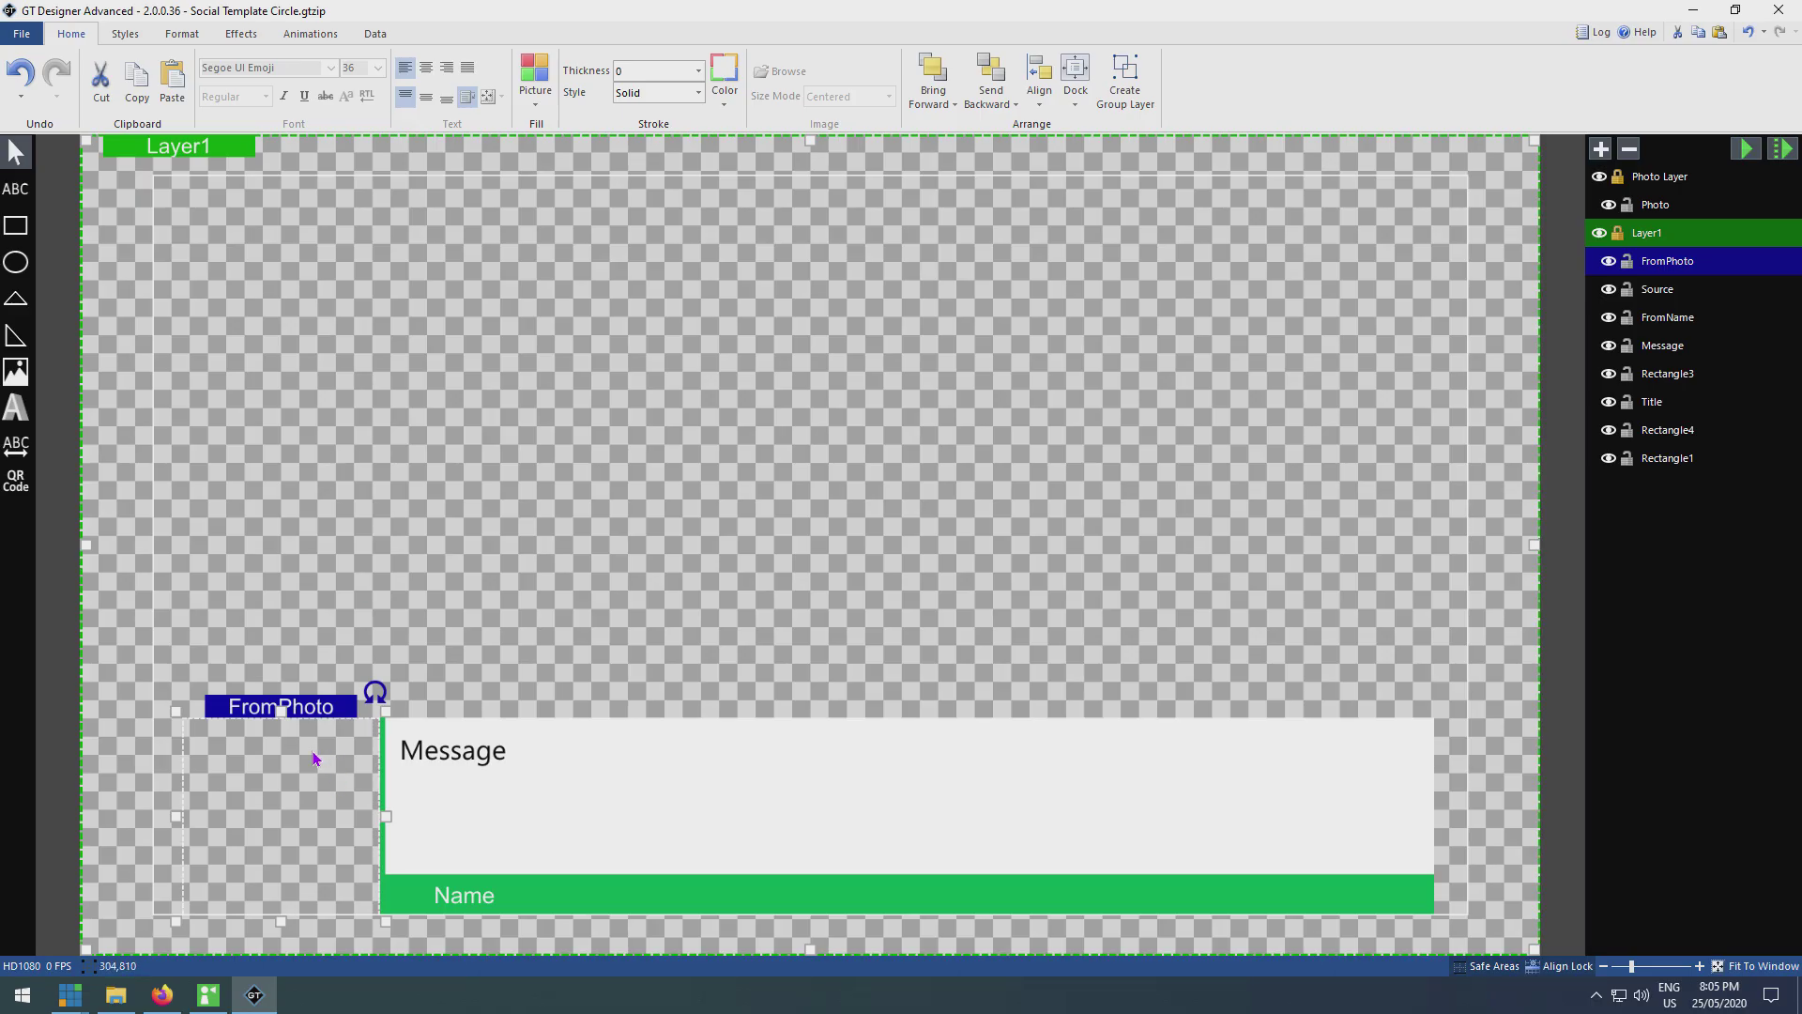
Step: In GT Designer, give the FromPhoto circle a light green stroke with a thickness of 5
left_click(723, 82)
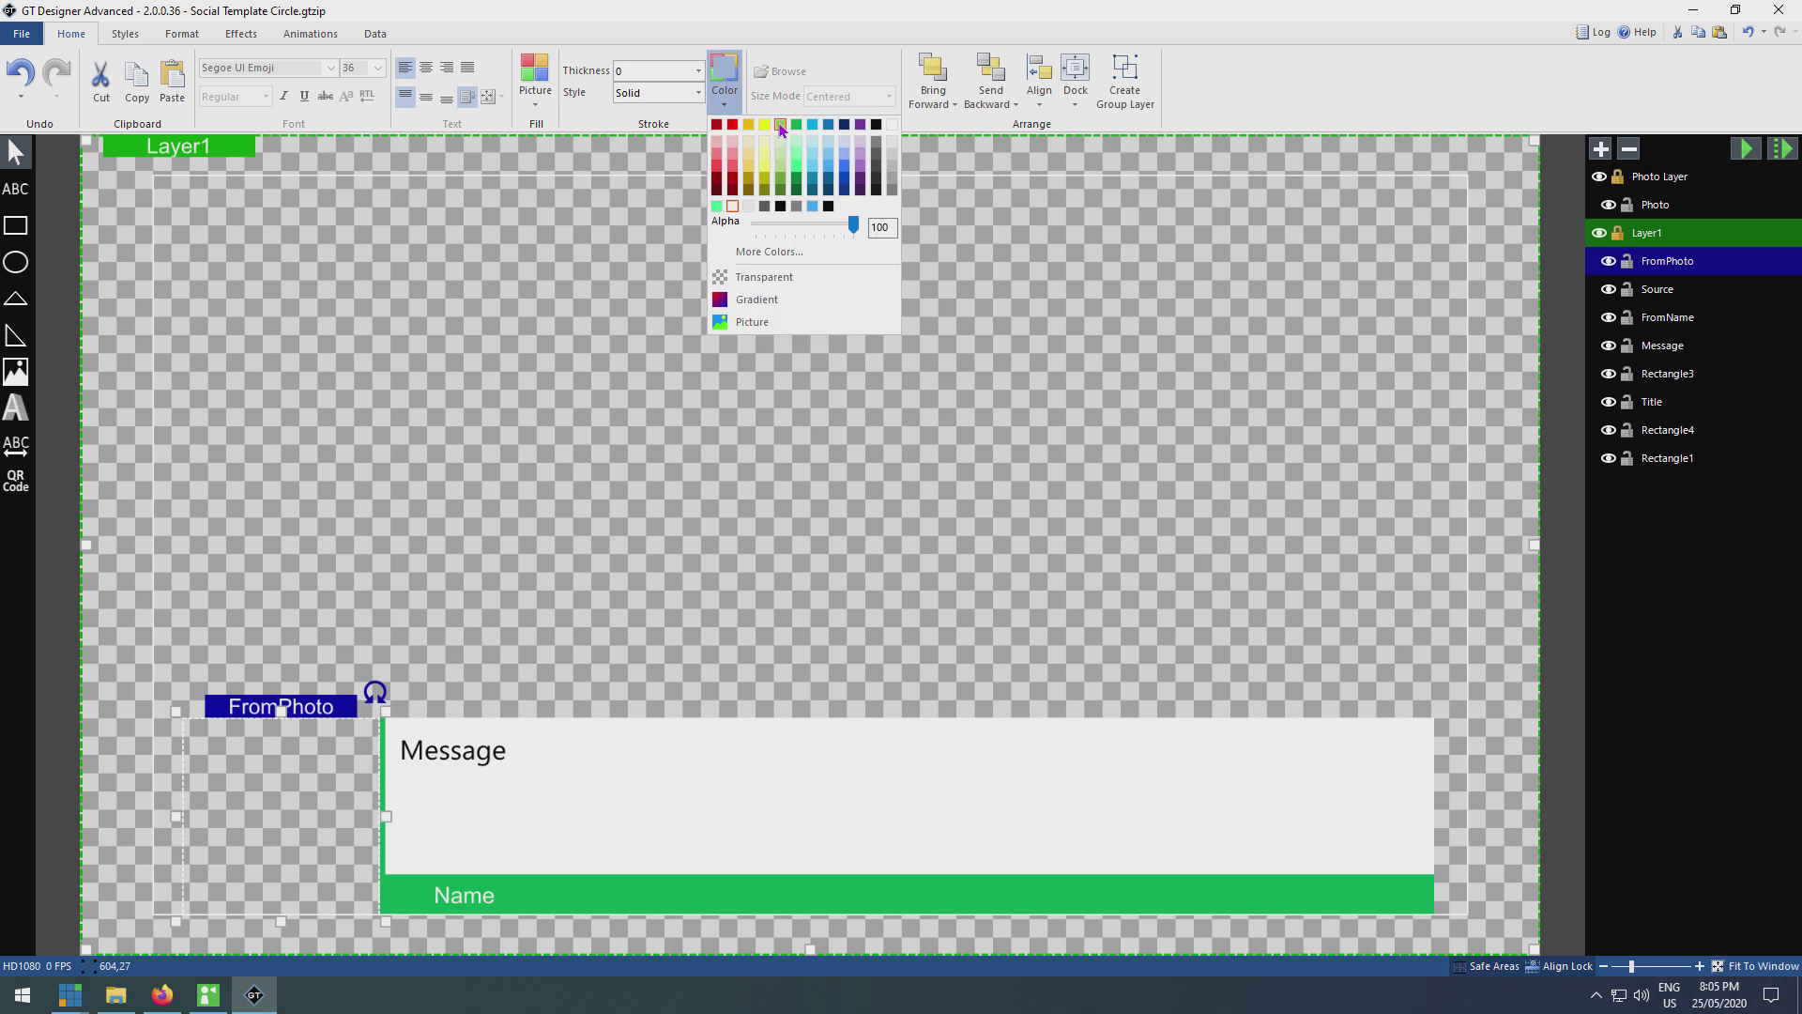
left_click(793, 173)
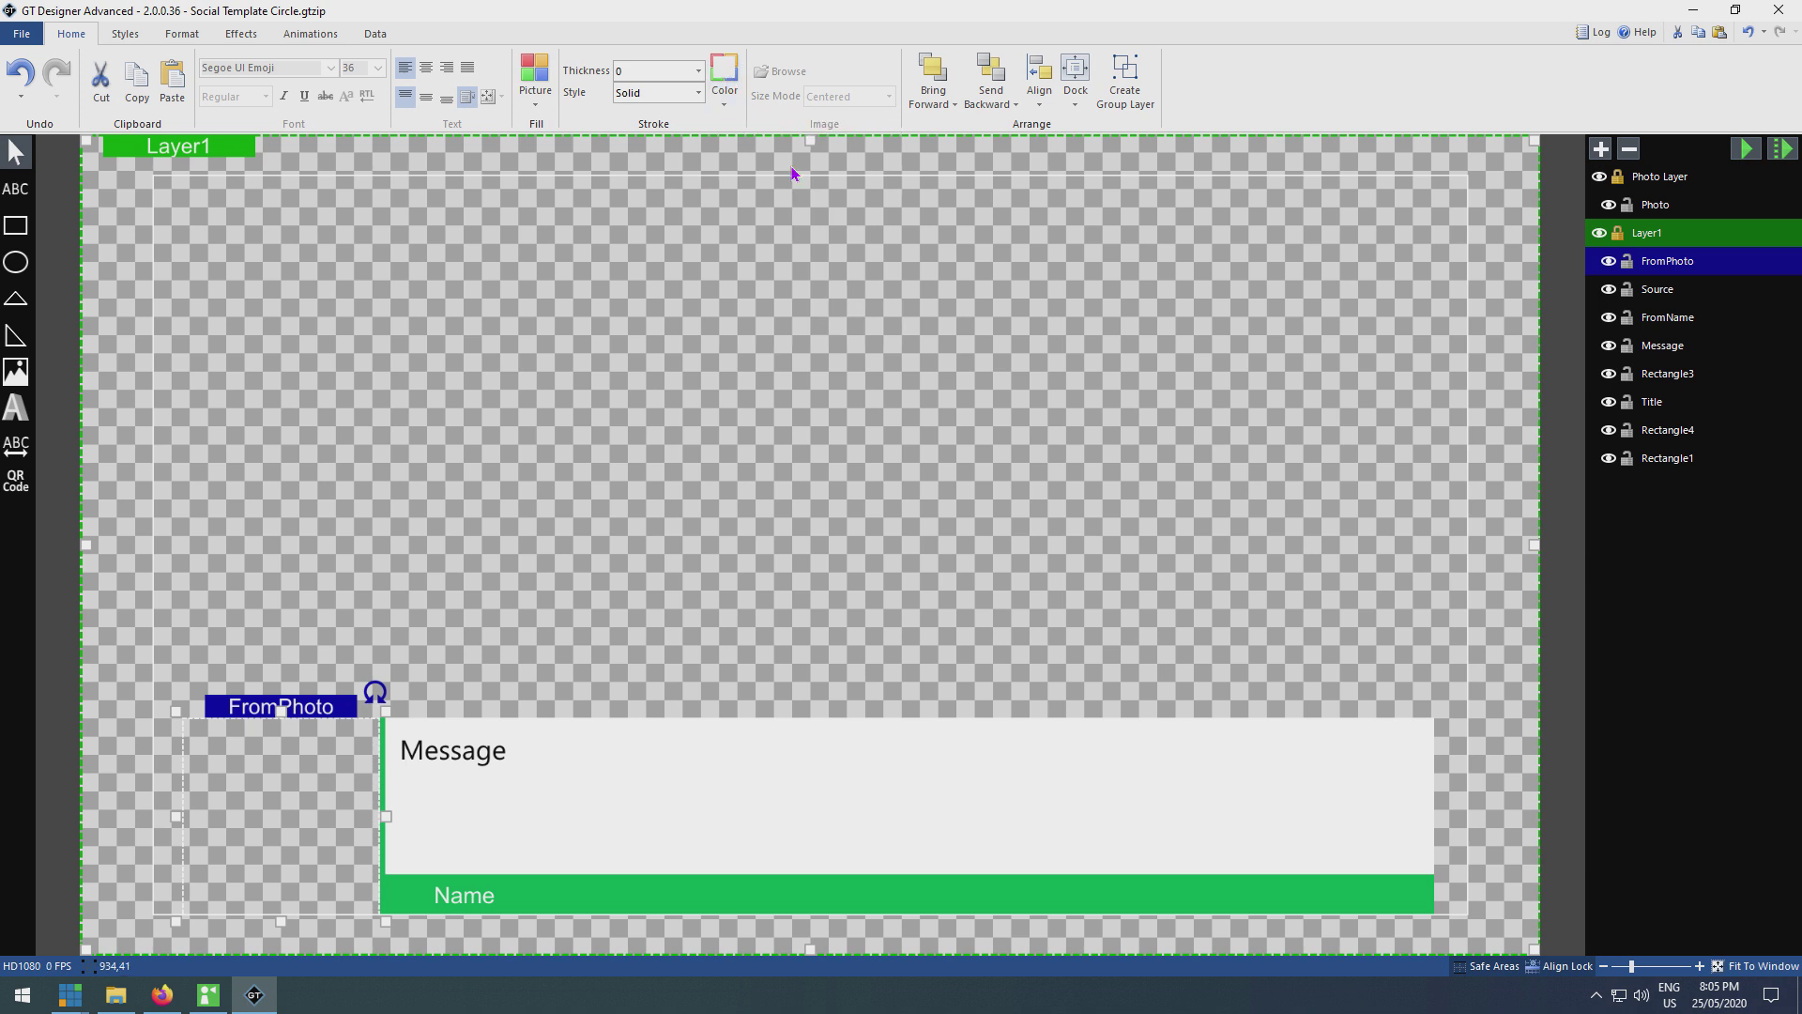
left_click(699, 72)
left_click(654, 187)
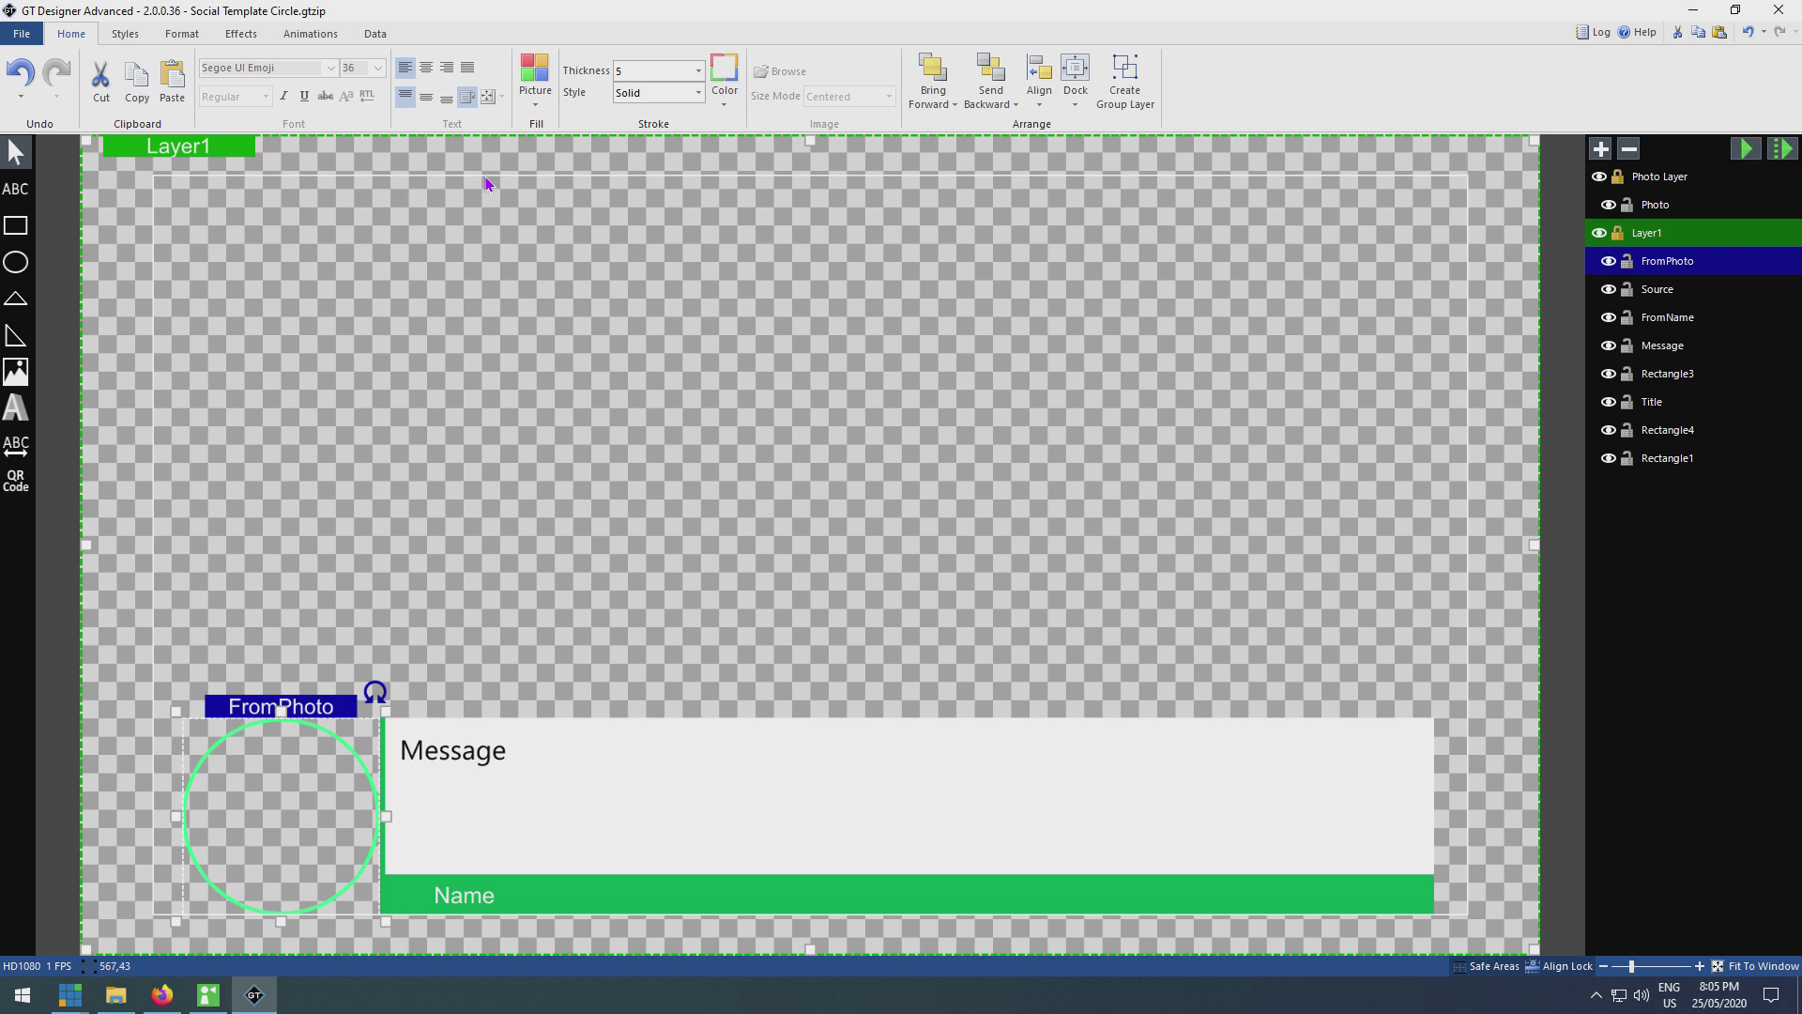
Step: Save the circle template and reload the social template circle.gtzip input in vMix
left_click(20, 34)
left_click(42, 138)
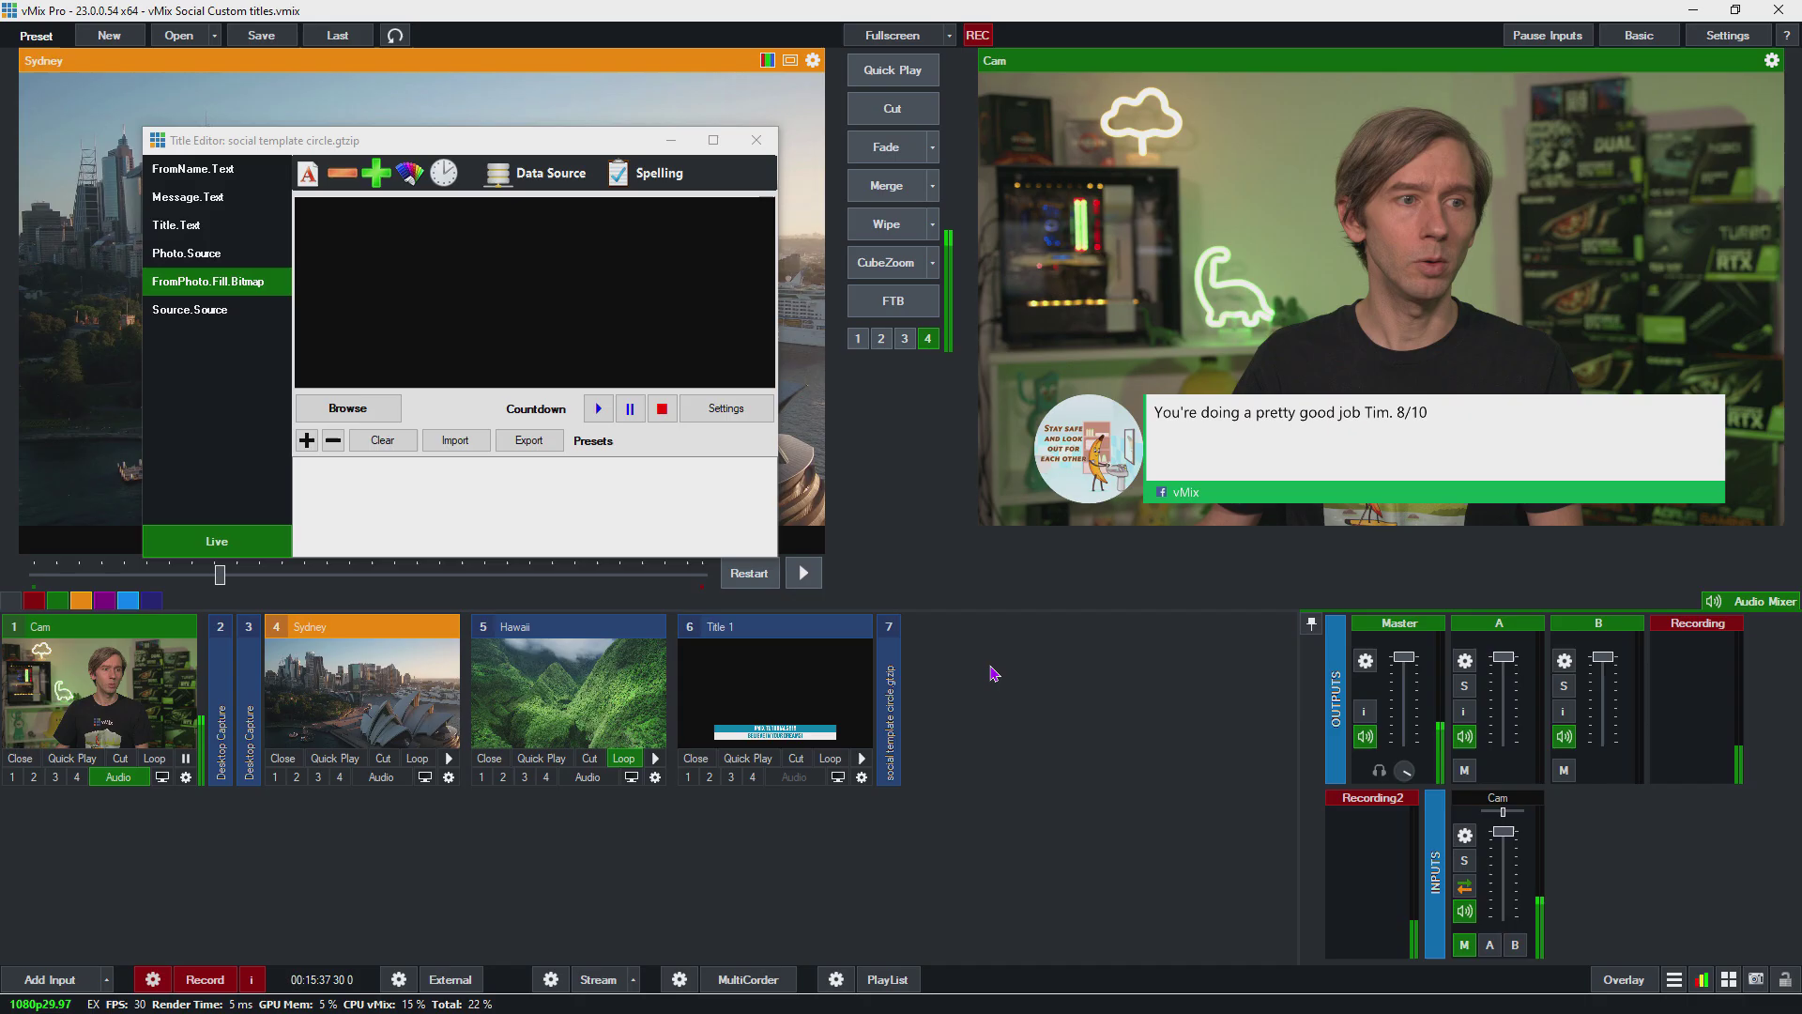
right_click(977, 678)
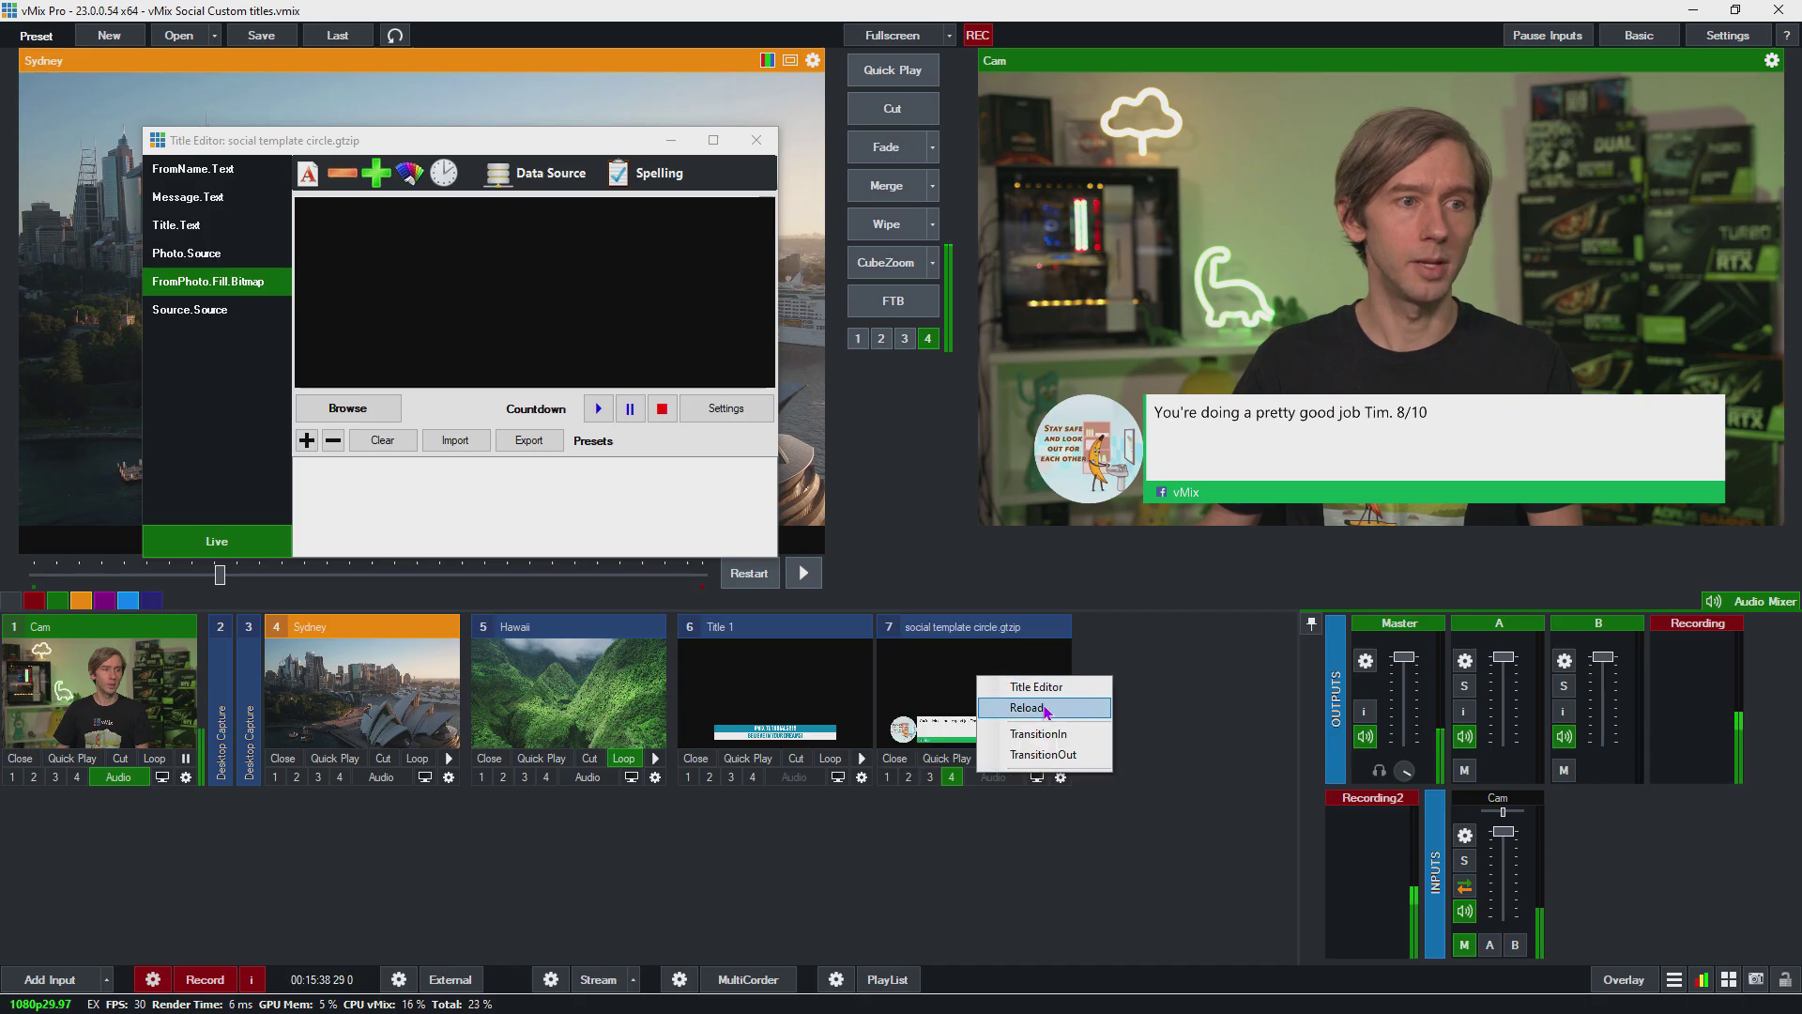
left_click(1113, 720)
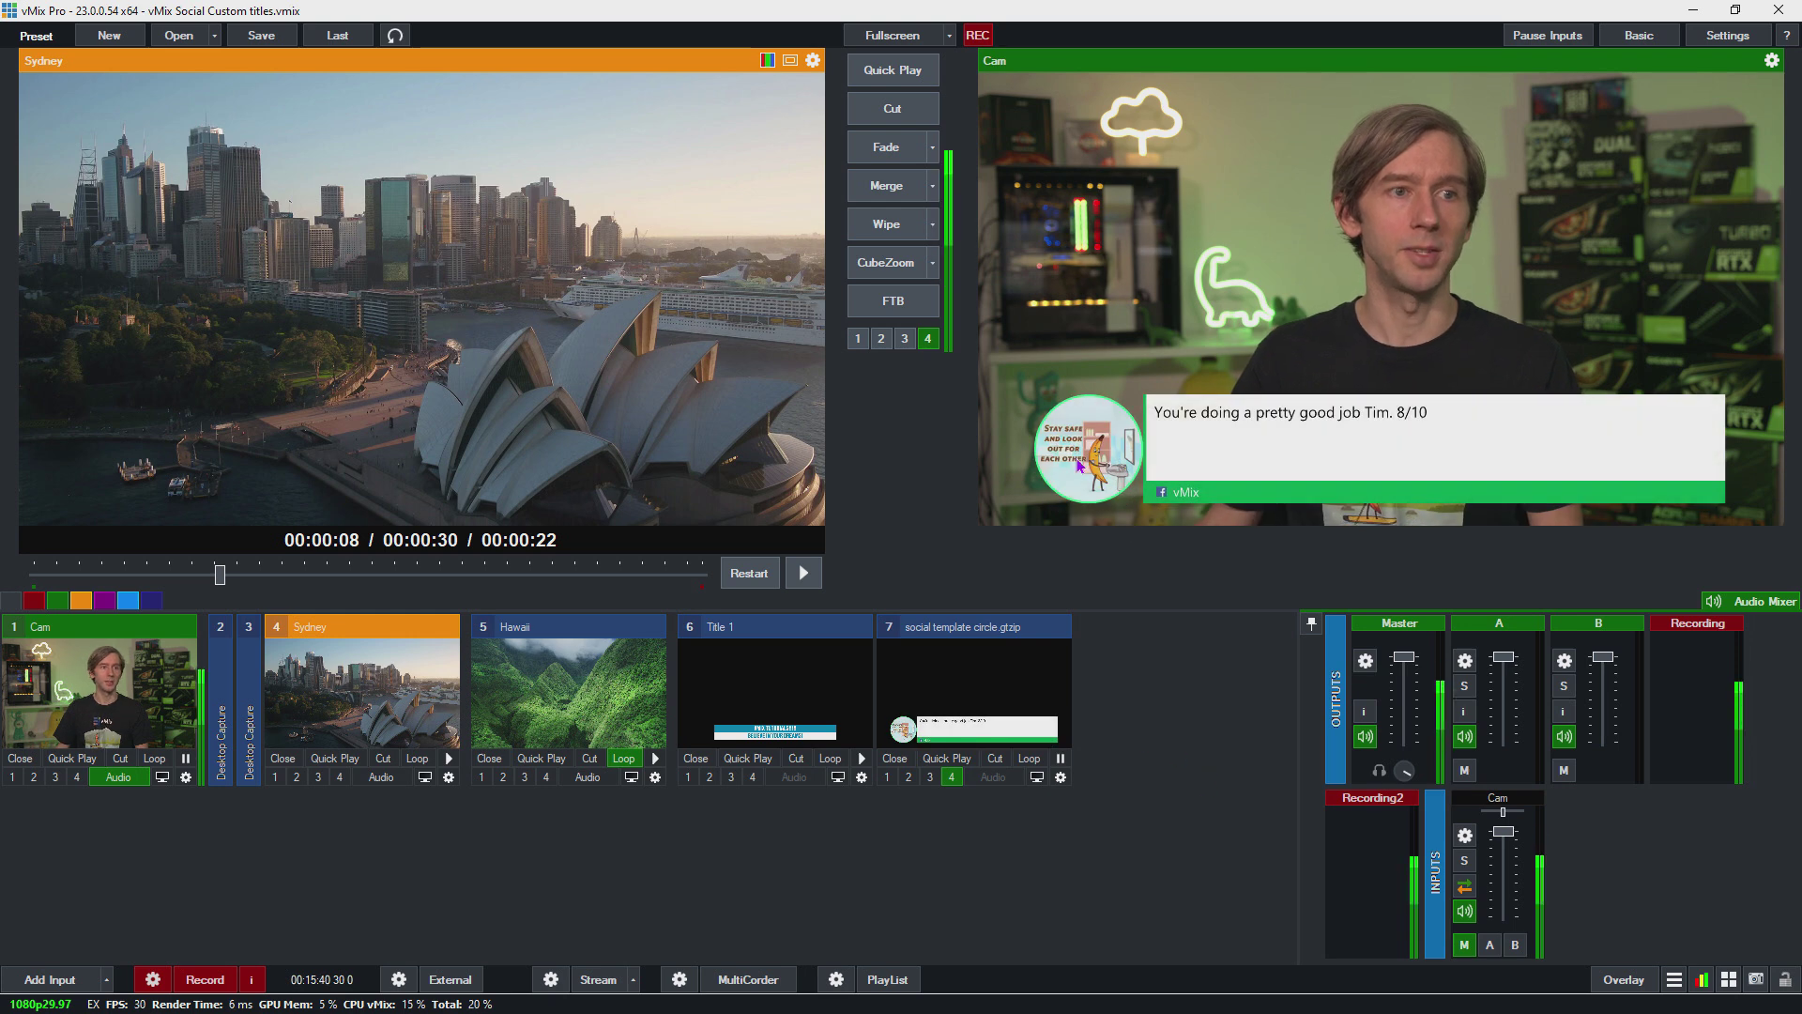
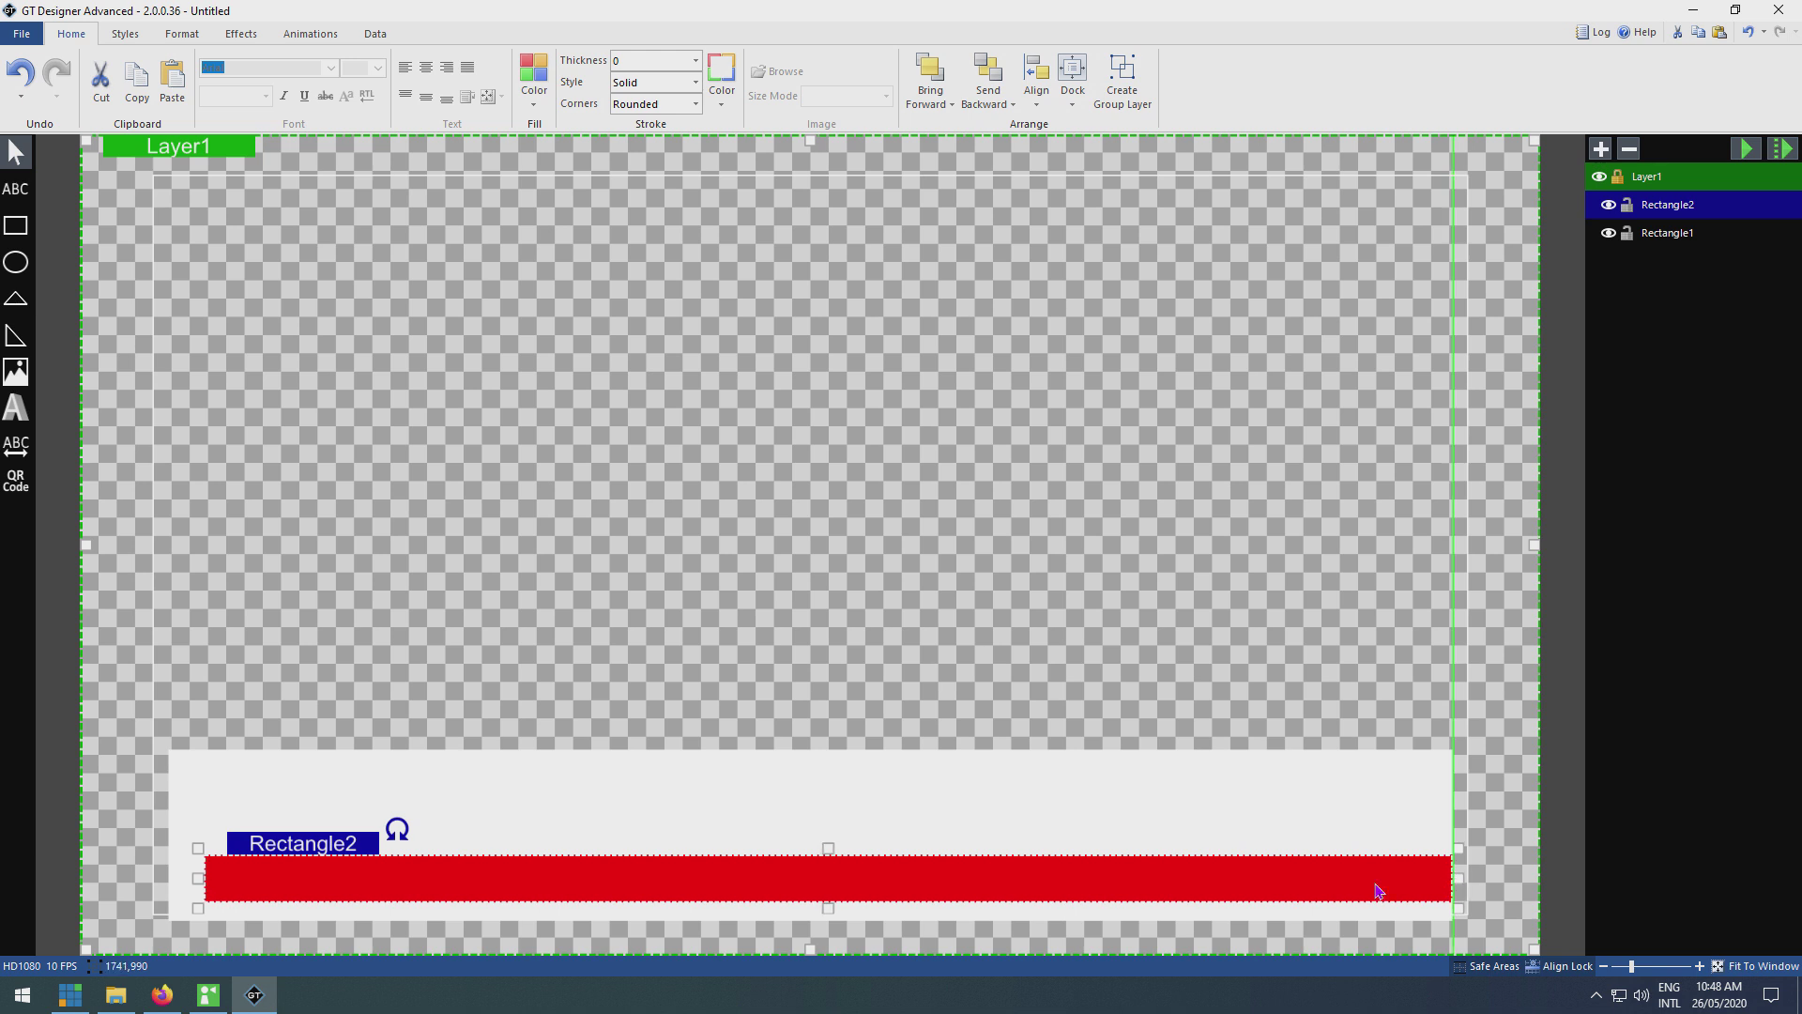
Step: Stretch the red bar to the white box's full width and adjust its height along the box's lower edge
left_click_drag(197, 877, 162, 878)
mouse_move(813, 887)
left_mouse_down()
mouse_move(811, 903)
mouse_move(805, 852)
left_mouse_up()
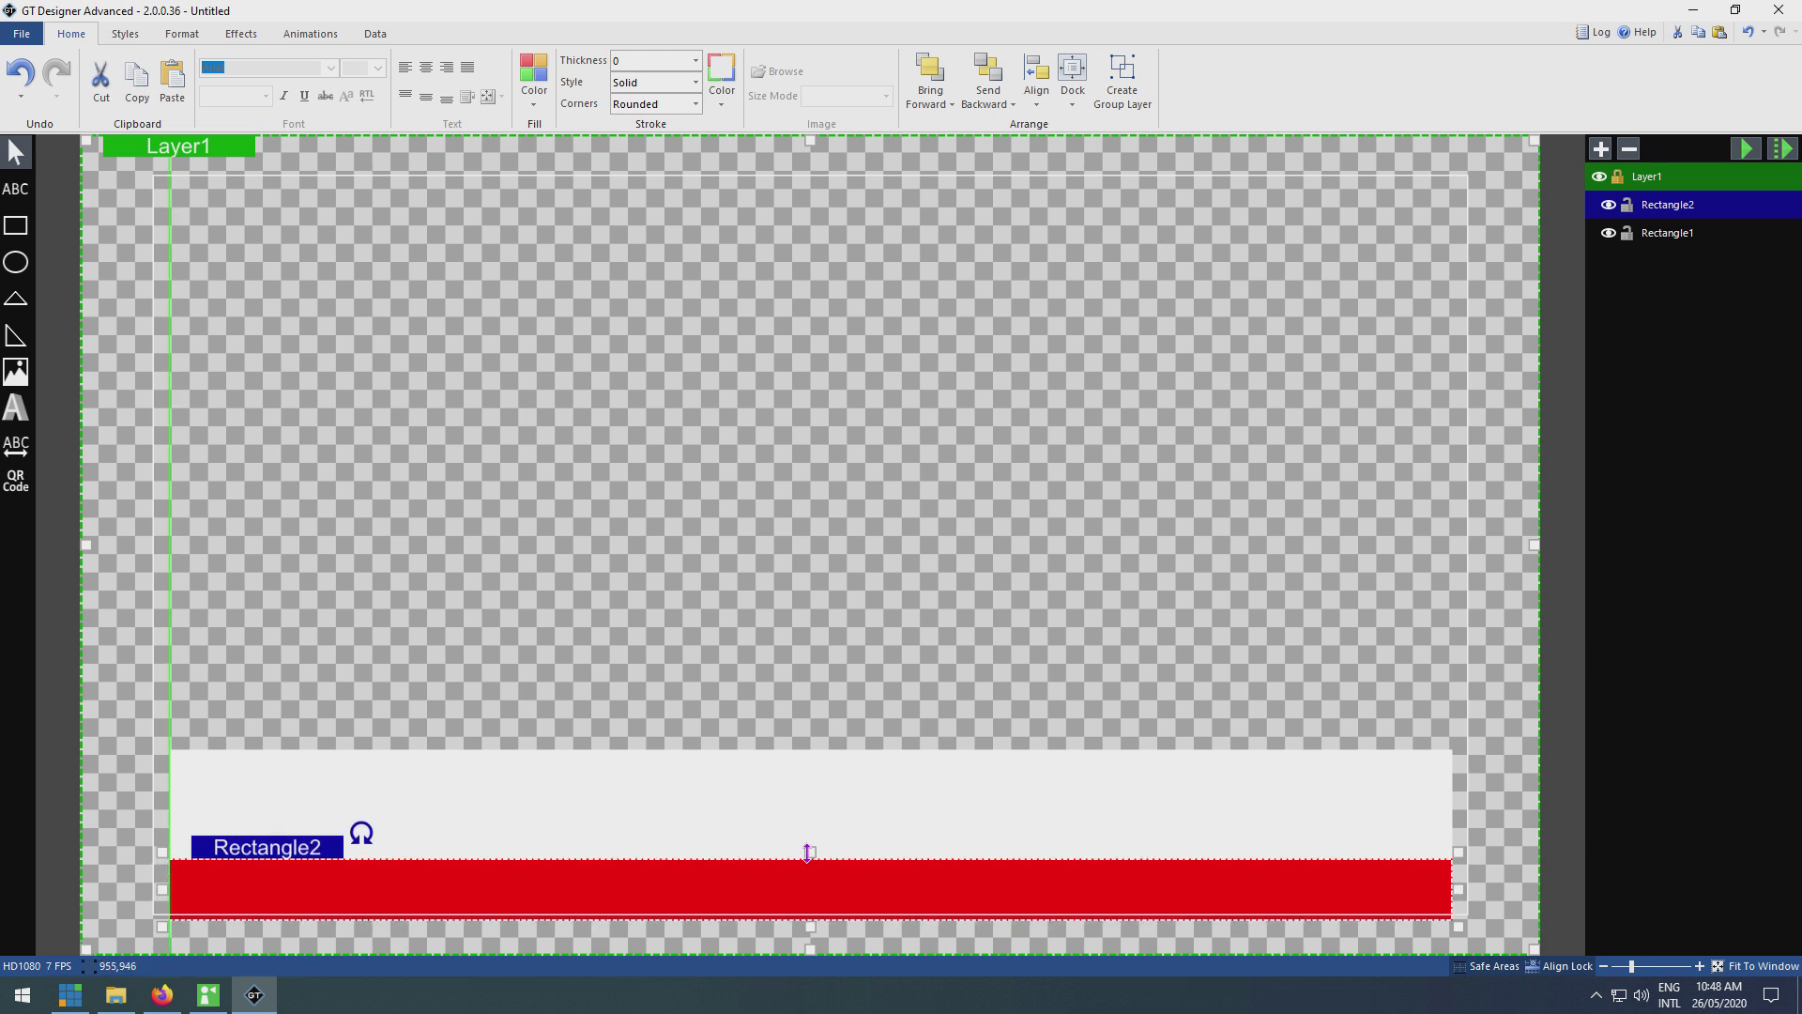
Step: Add a text block across the white box above the red bar, with the Segoe UI Emoji font and Shrink sizing
left_click(15, 188)
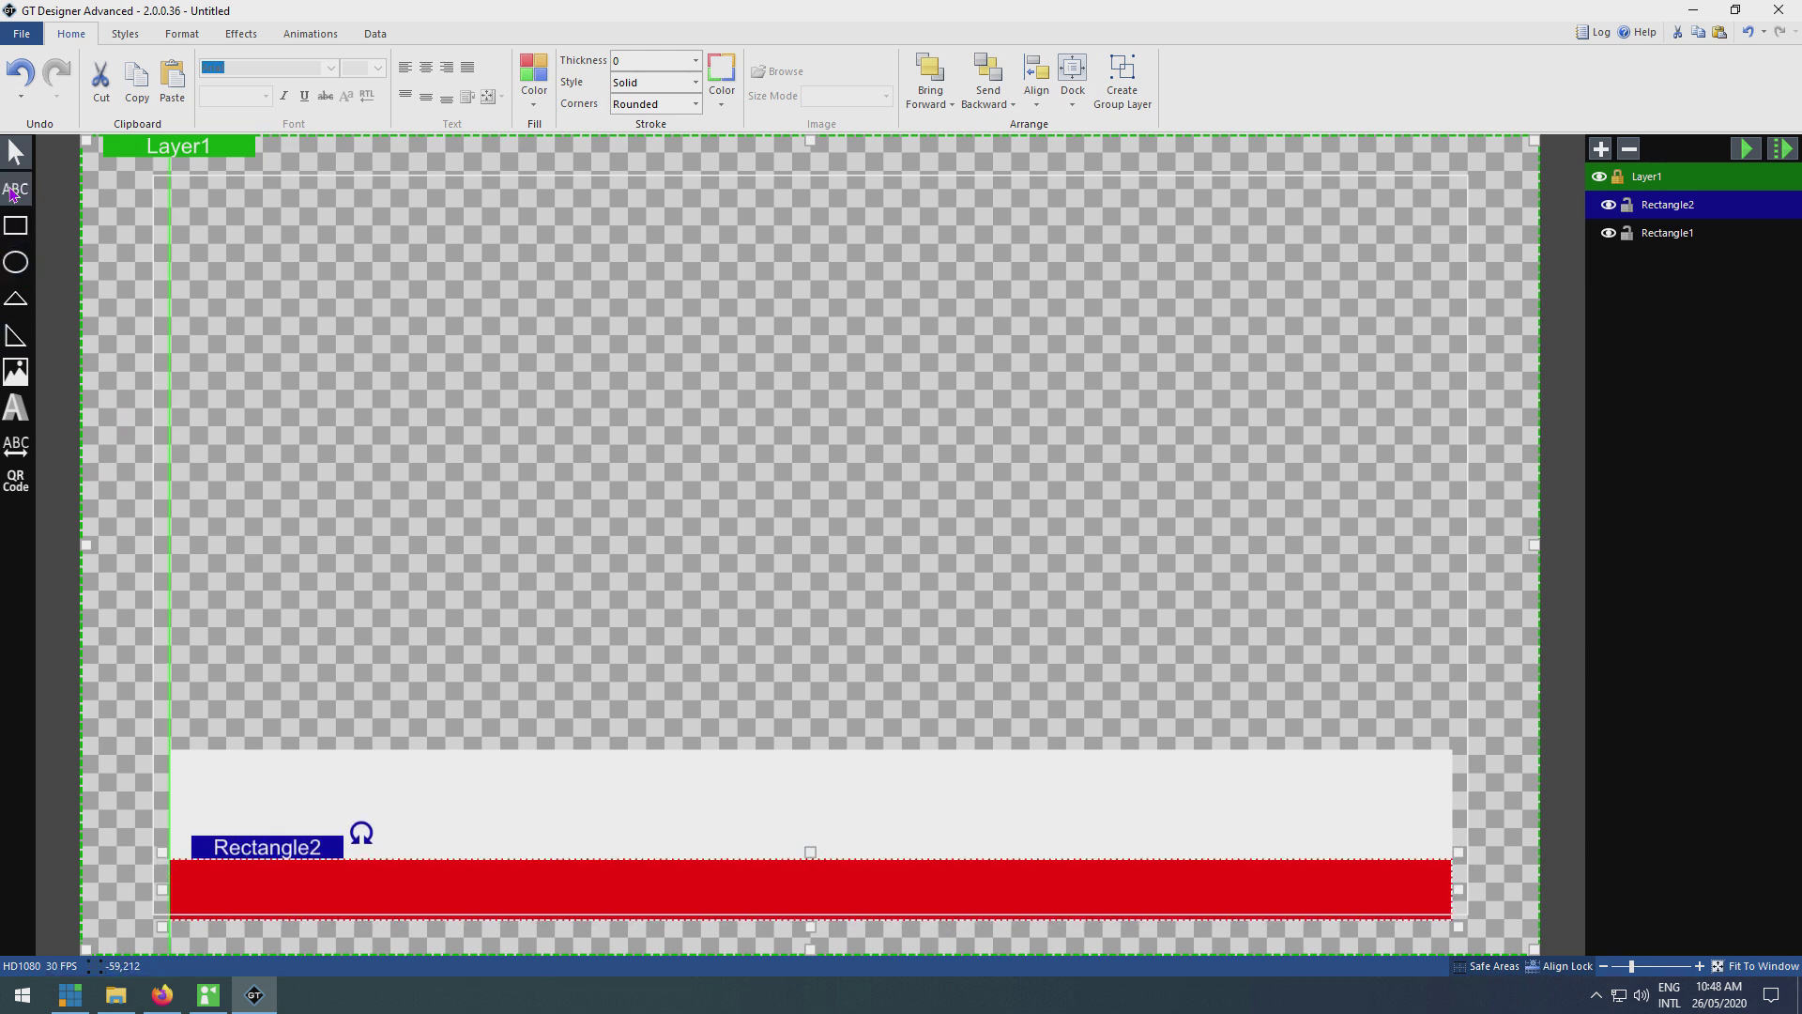
left_click_drag(176, 756, 1443, 849)
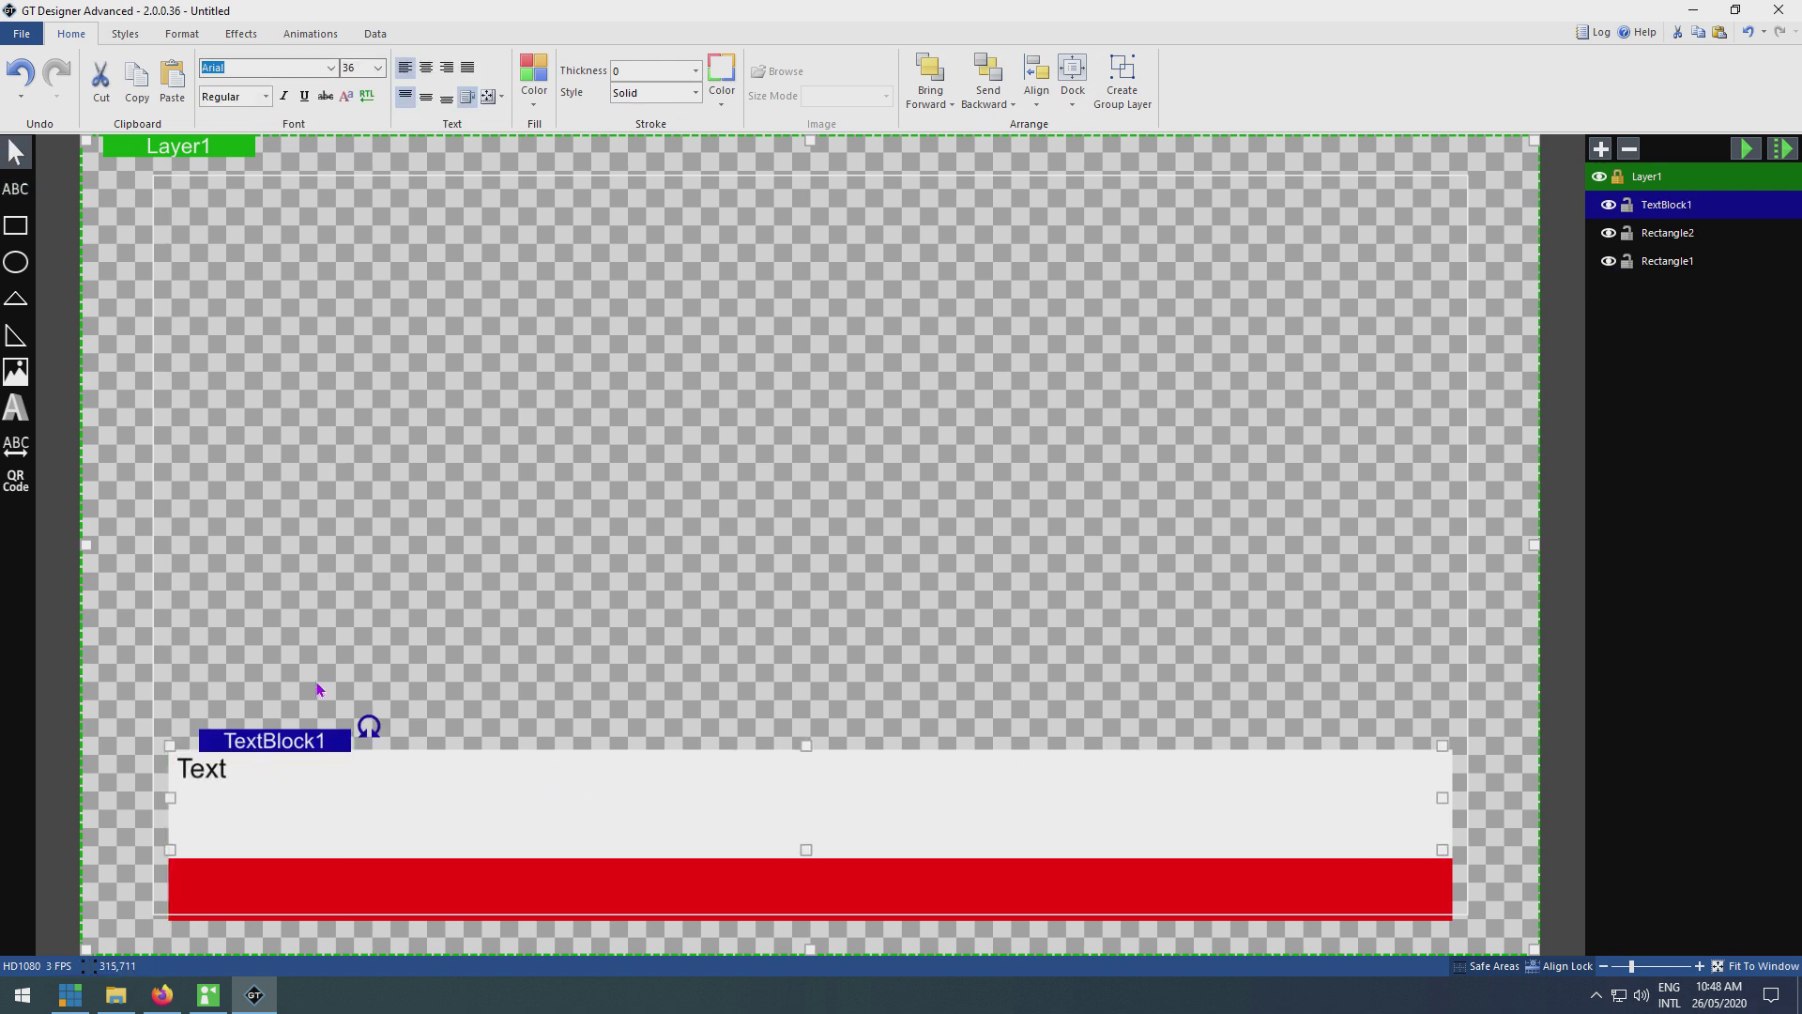
left_click(330, 67)
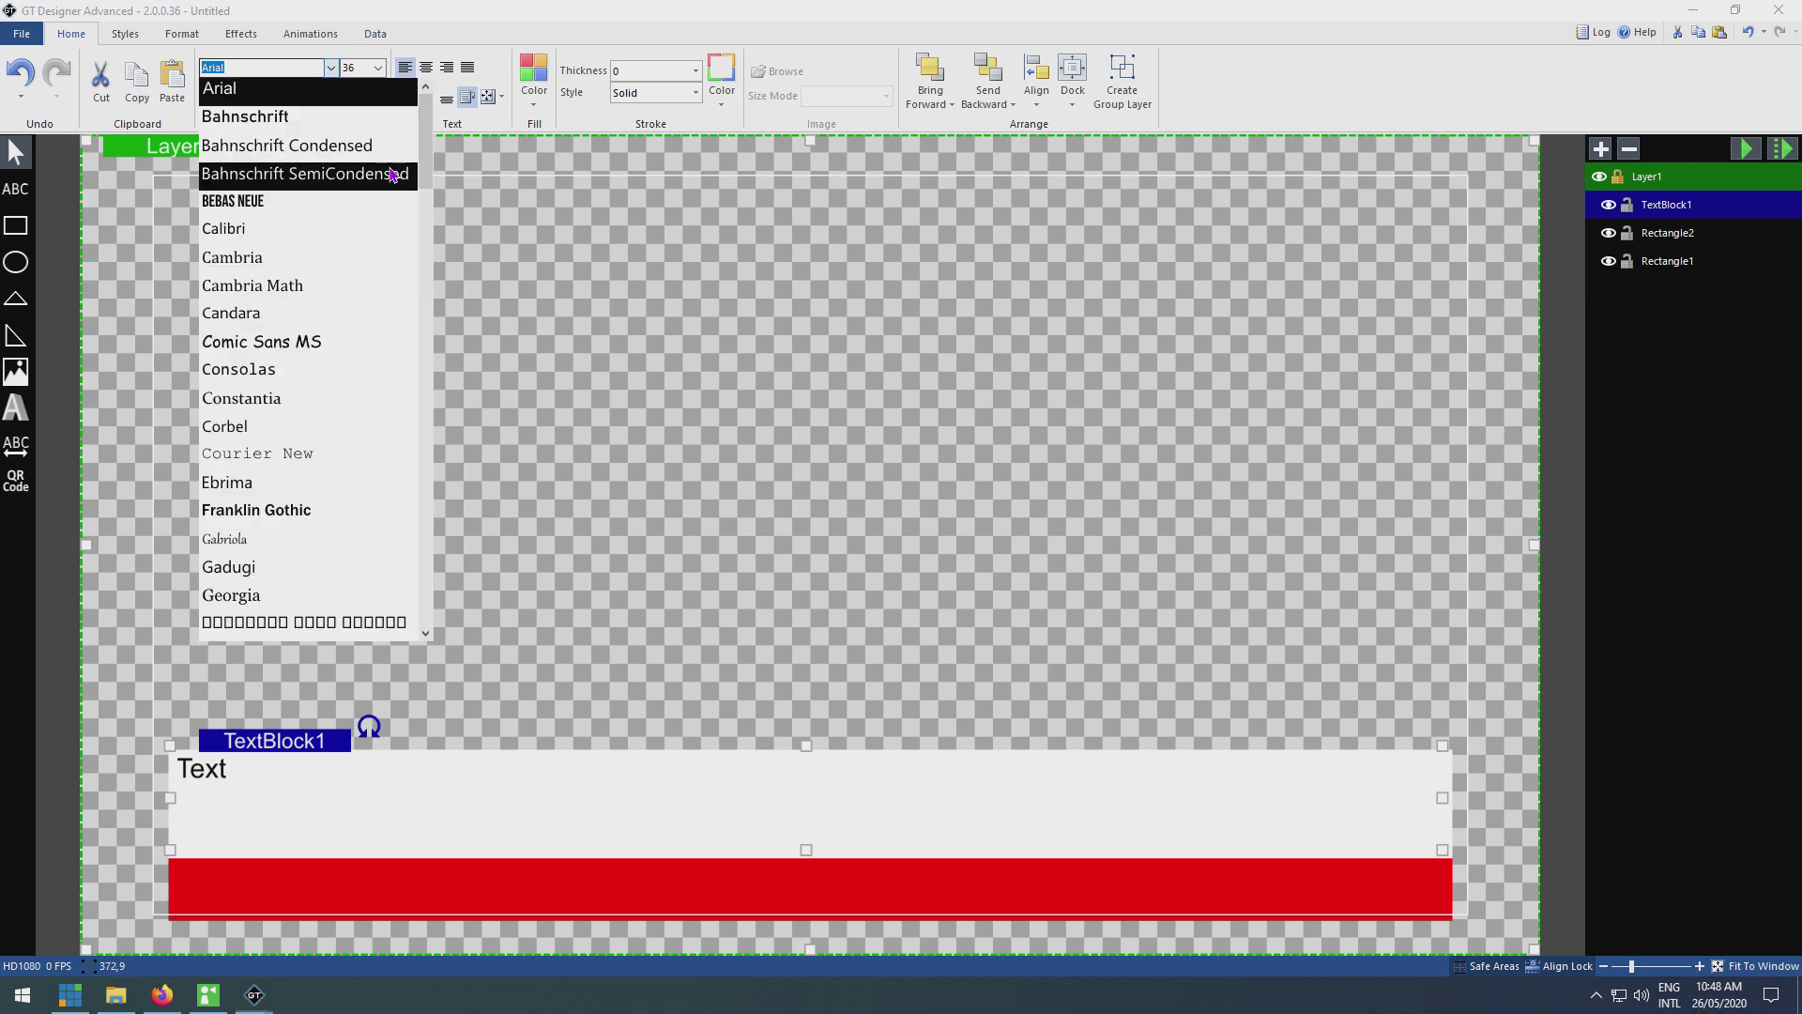
scroll(310, 258, "down", 3)
left_click_drag(426, 178, 426, 542)
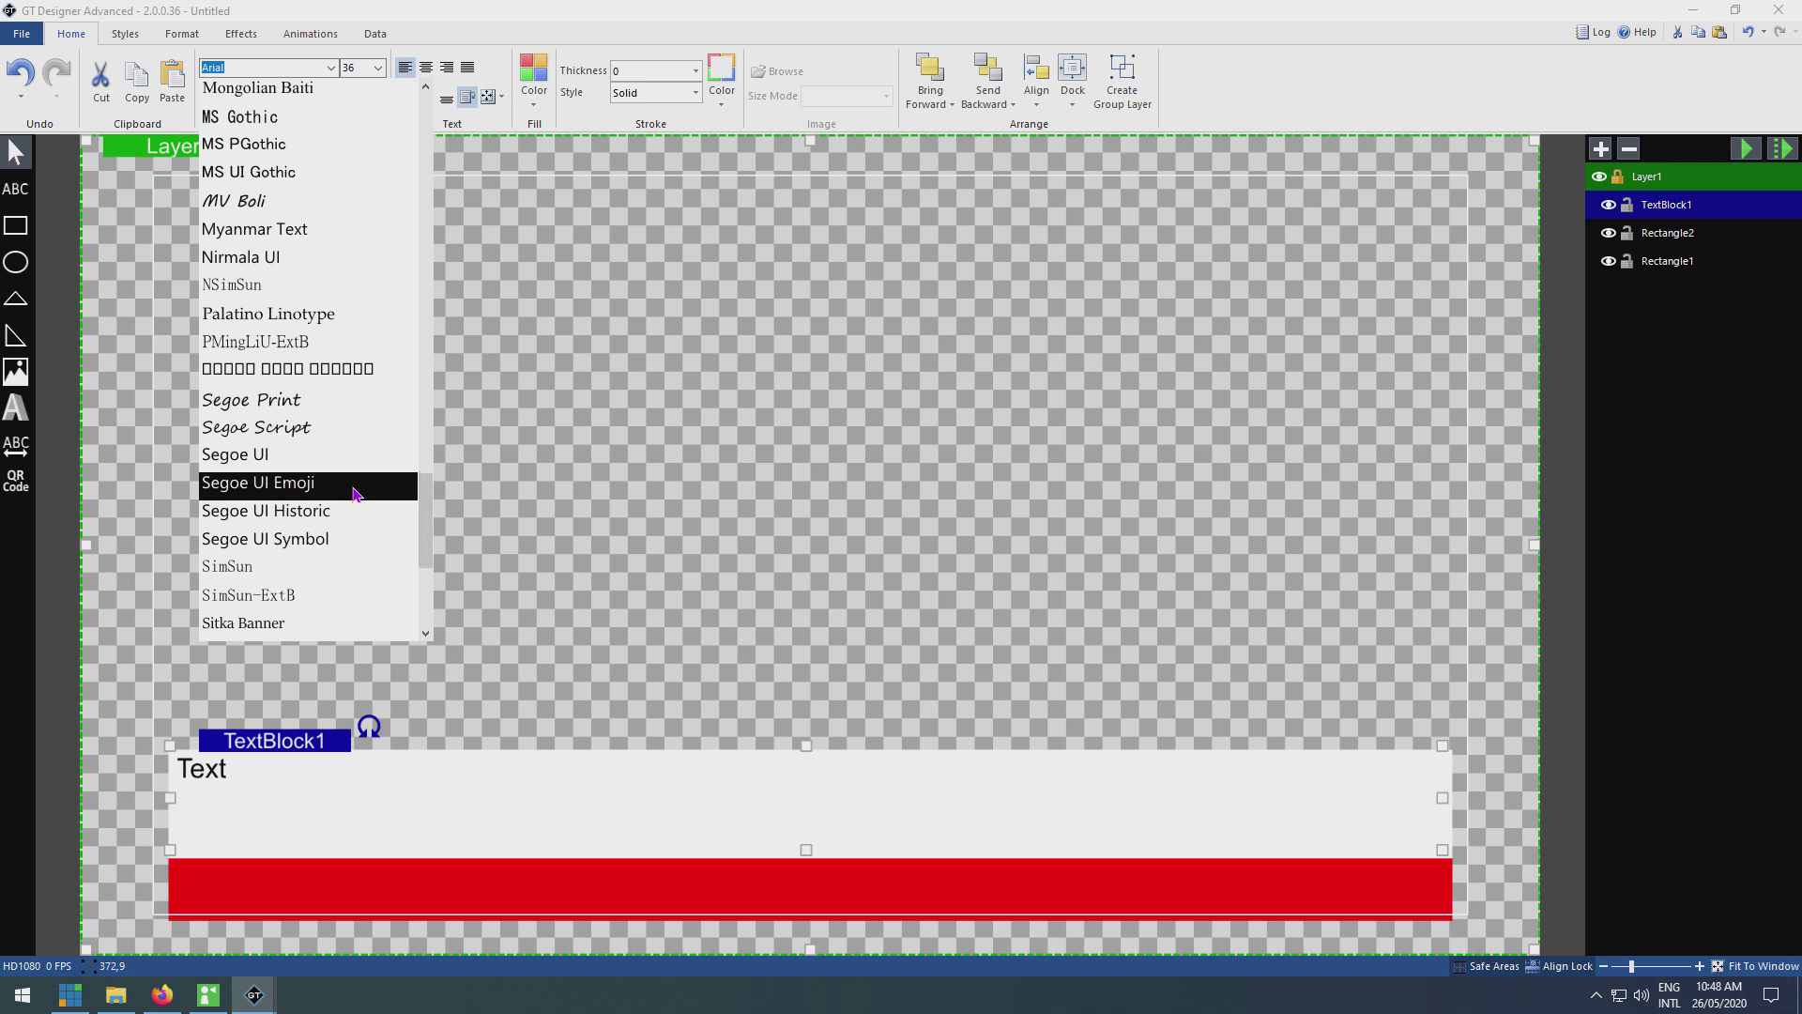
left_click(363, 491)
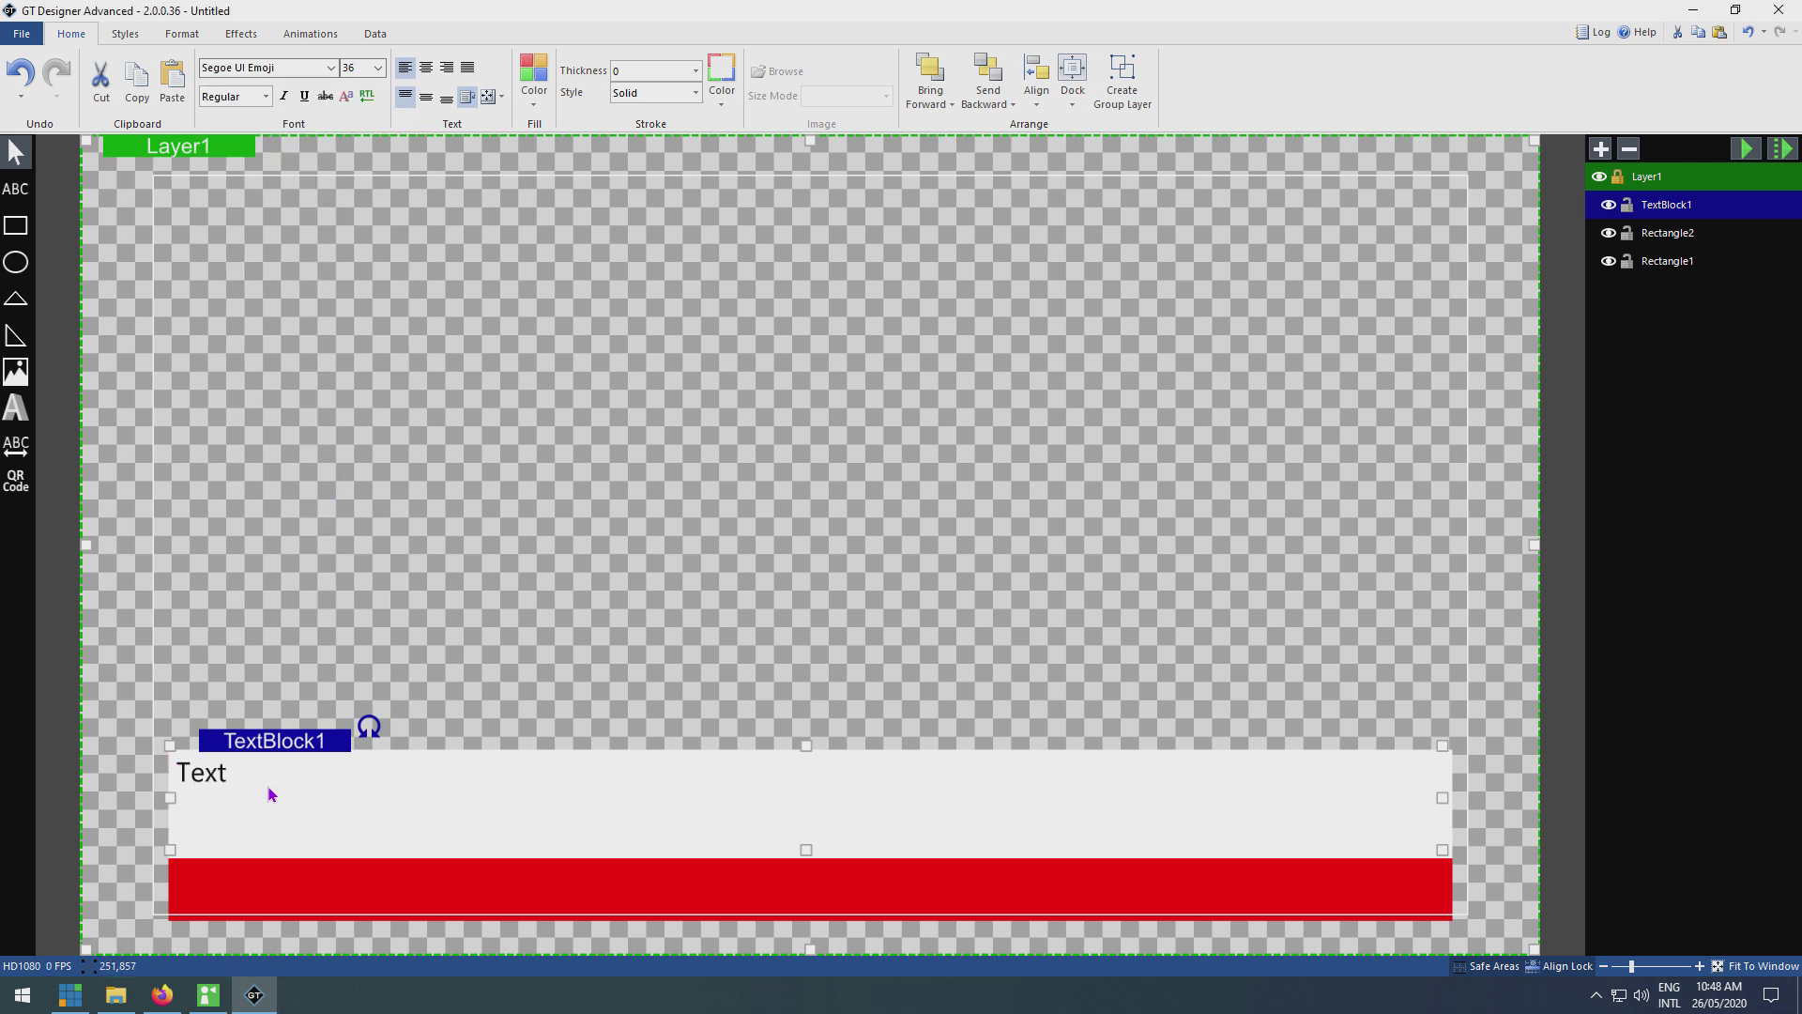
left_click(502, 97)
left_click(495, 188)
Step: Set the white box's text to Message and rename its text block Message
double_click(289, 785)
type("Message")
double_click(1691, 216)
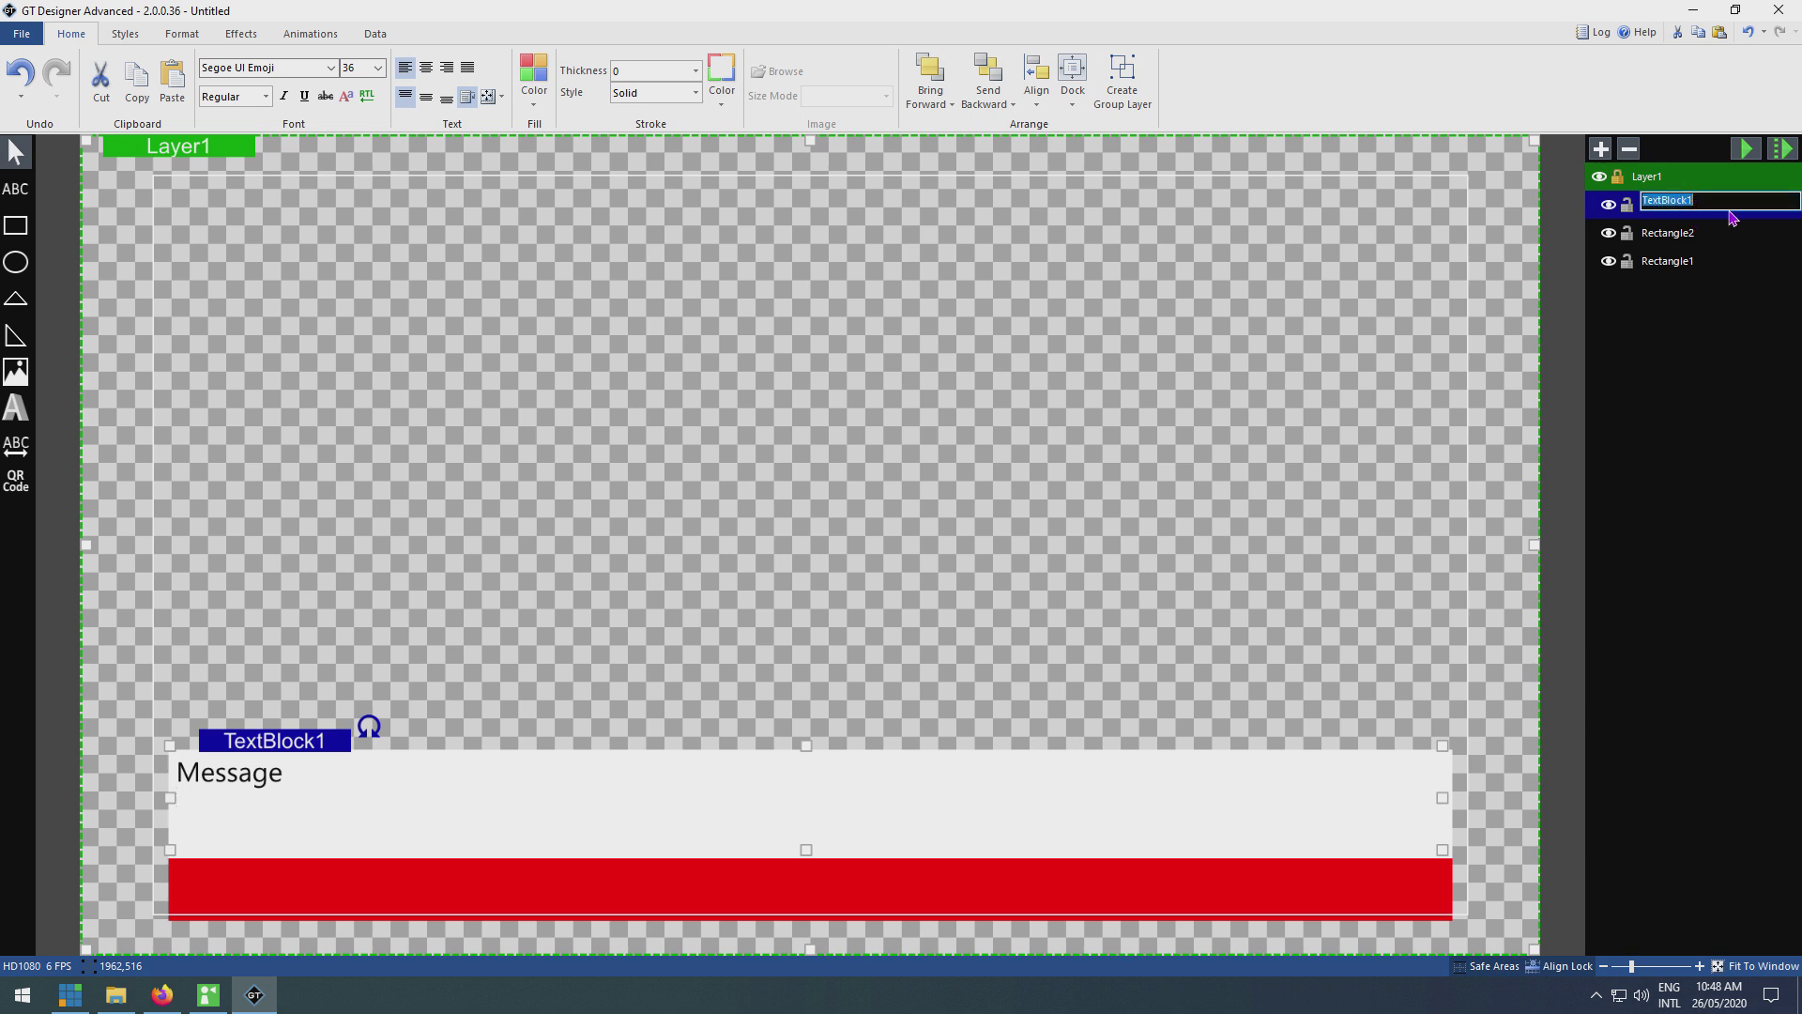
type("Message")
key("Return")
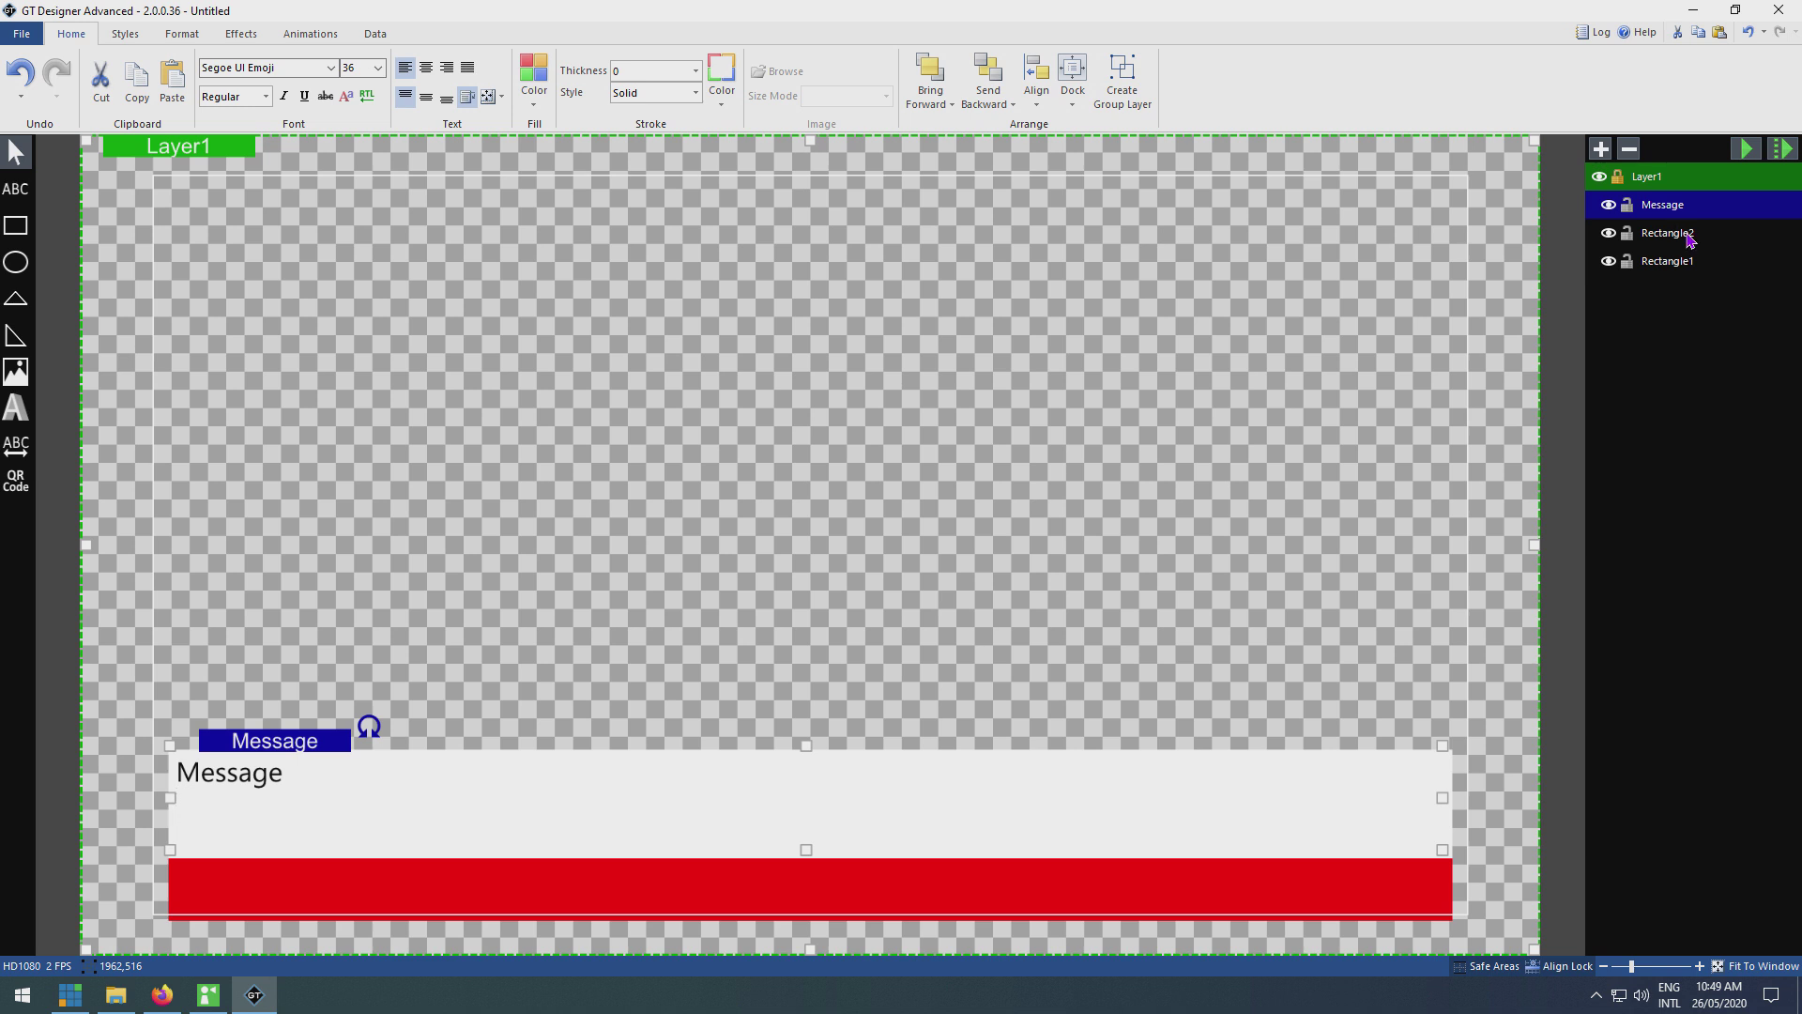
Step: Add a text block over the right-hand part of the red bar and set its font to Segoe UI Emoji
left_click(15, 188)
left_click_drag(943, 857, 1452, 922)
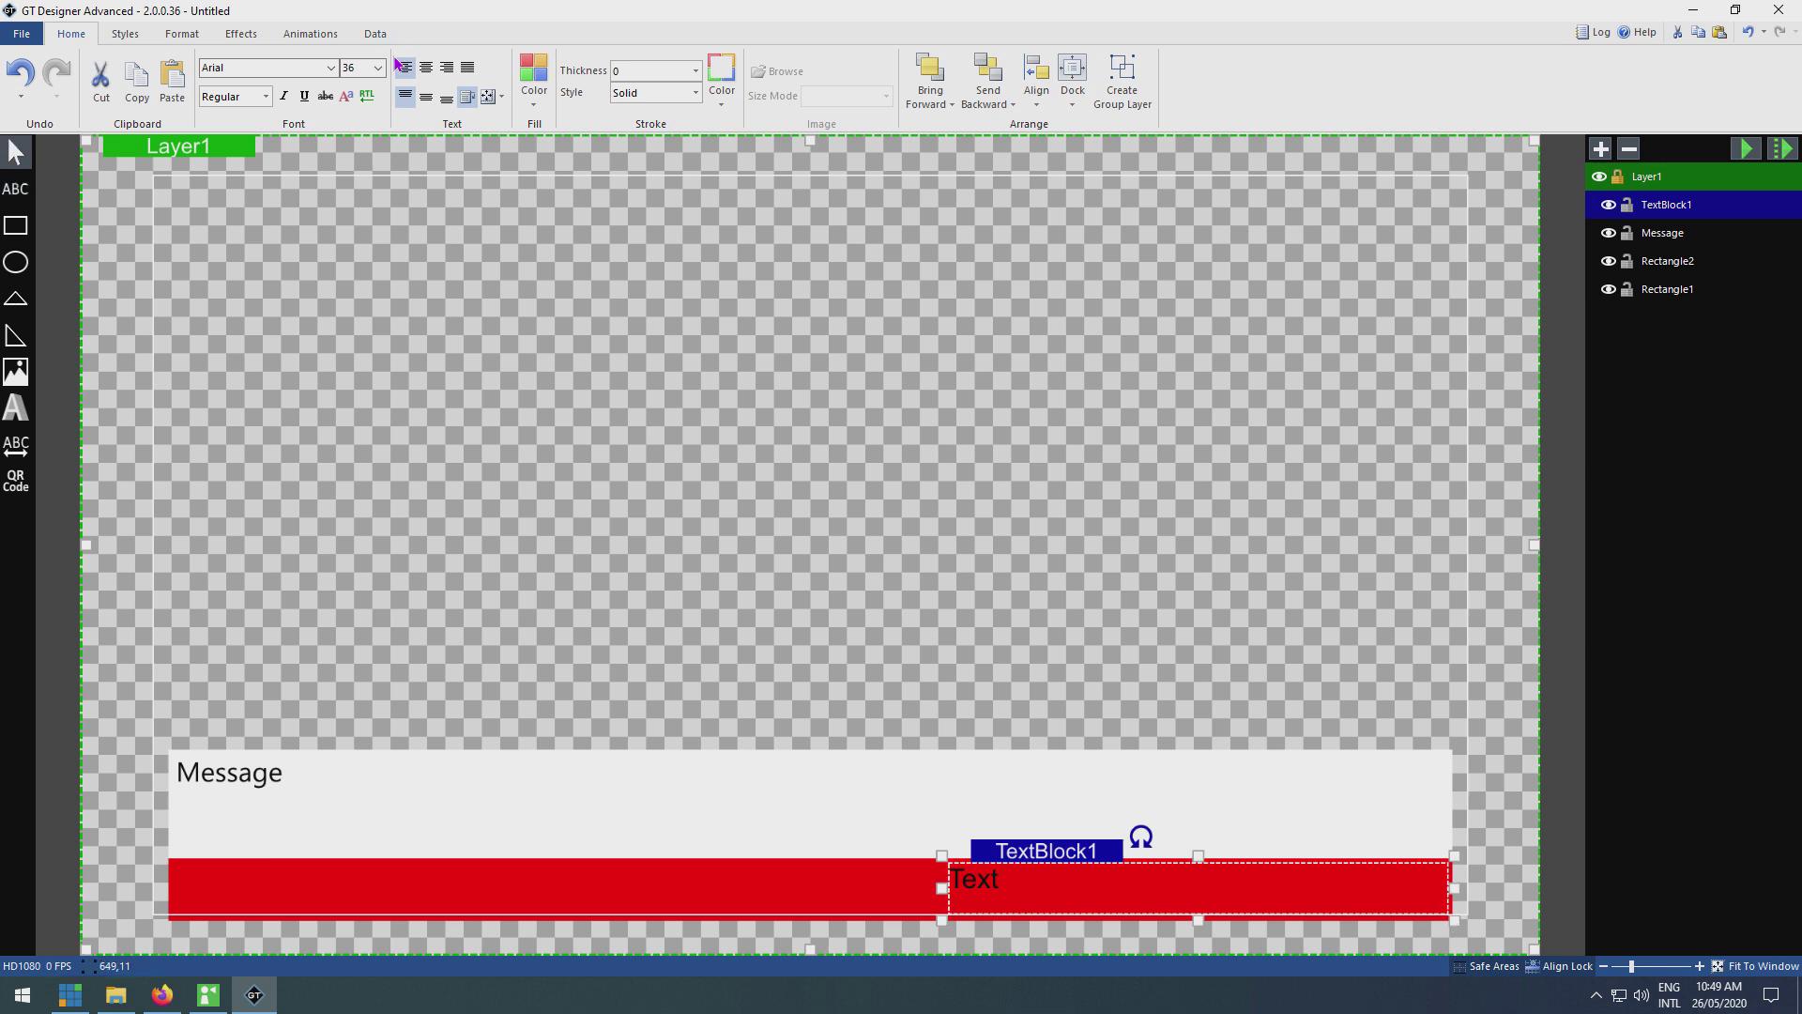
left_click(330, 68)
scroll(427, 246, "down", 2)
scroll(427, 246, "down", 12)
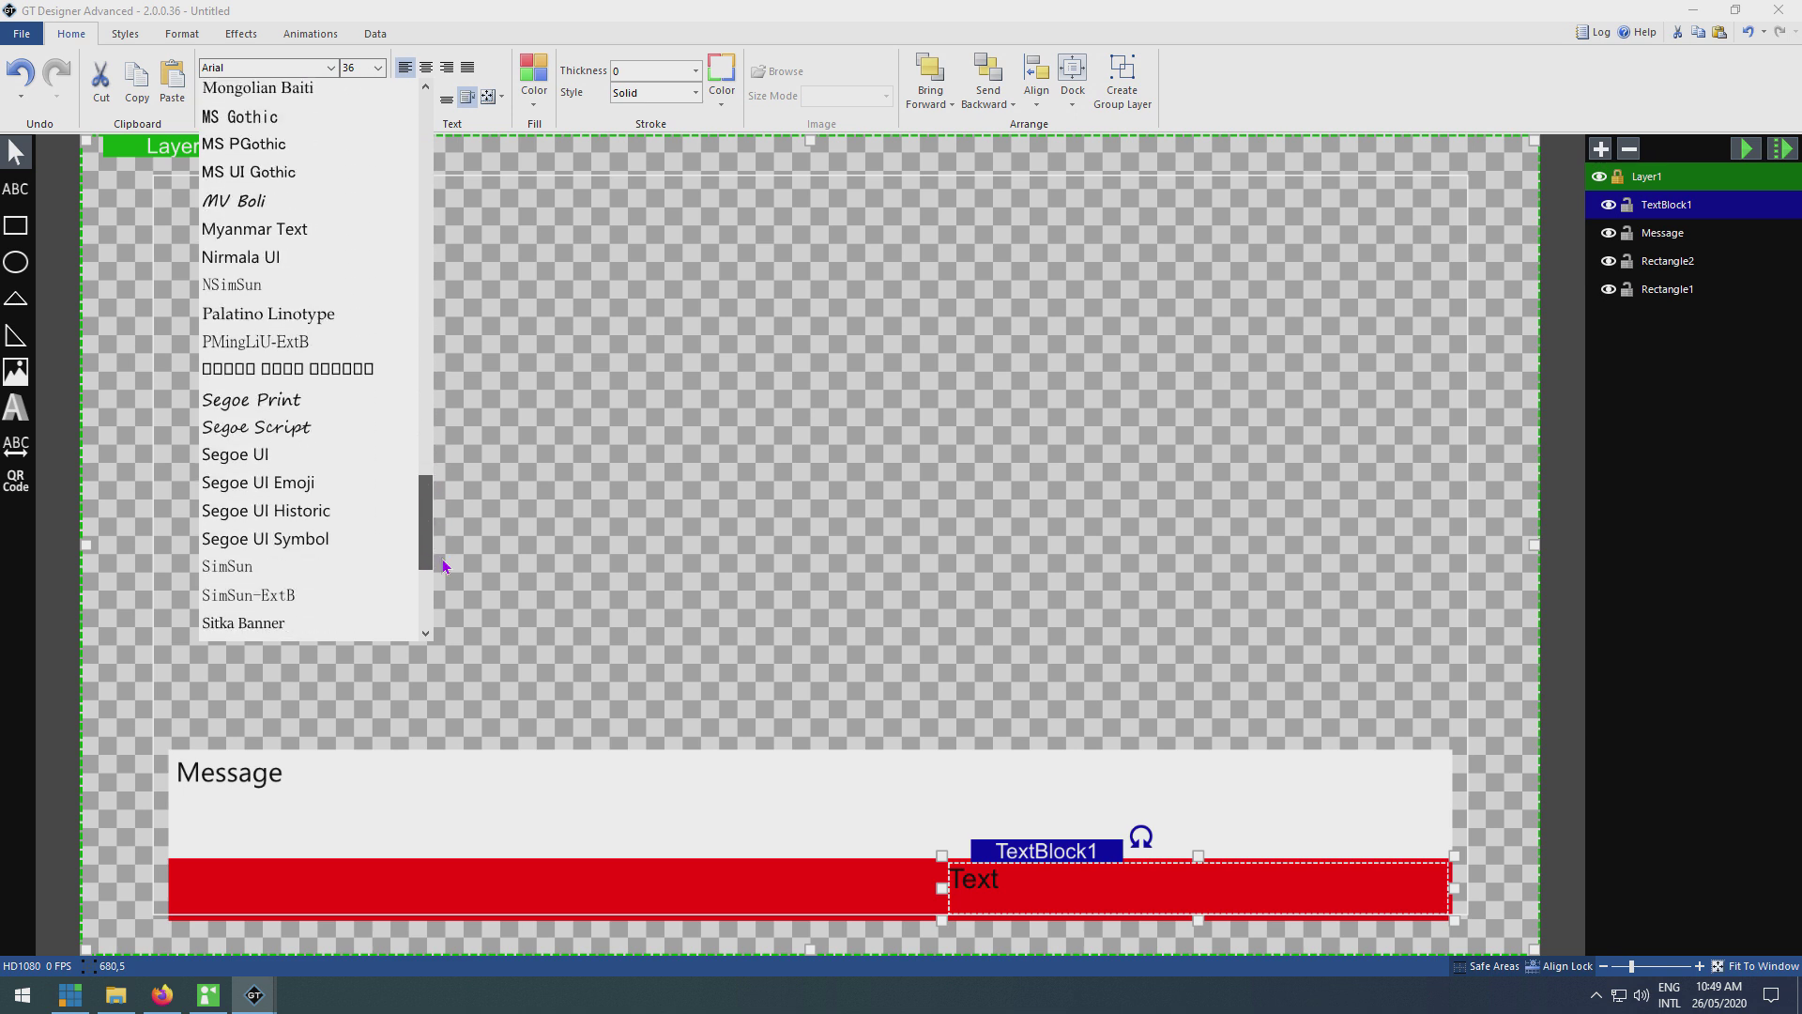
left_click(317, 456)
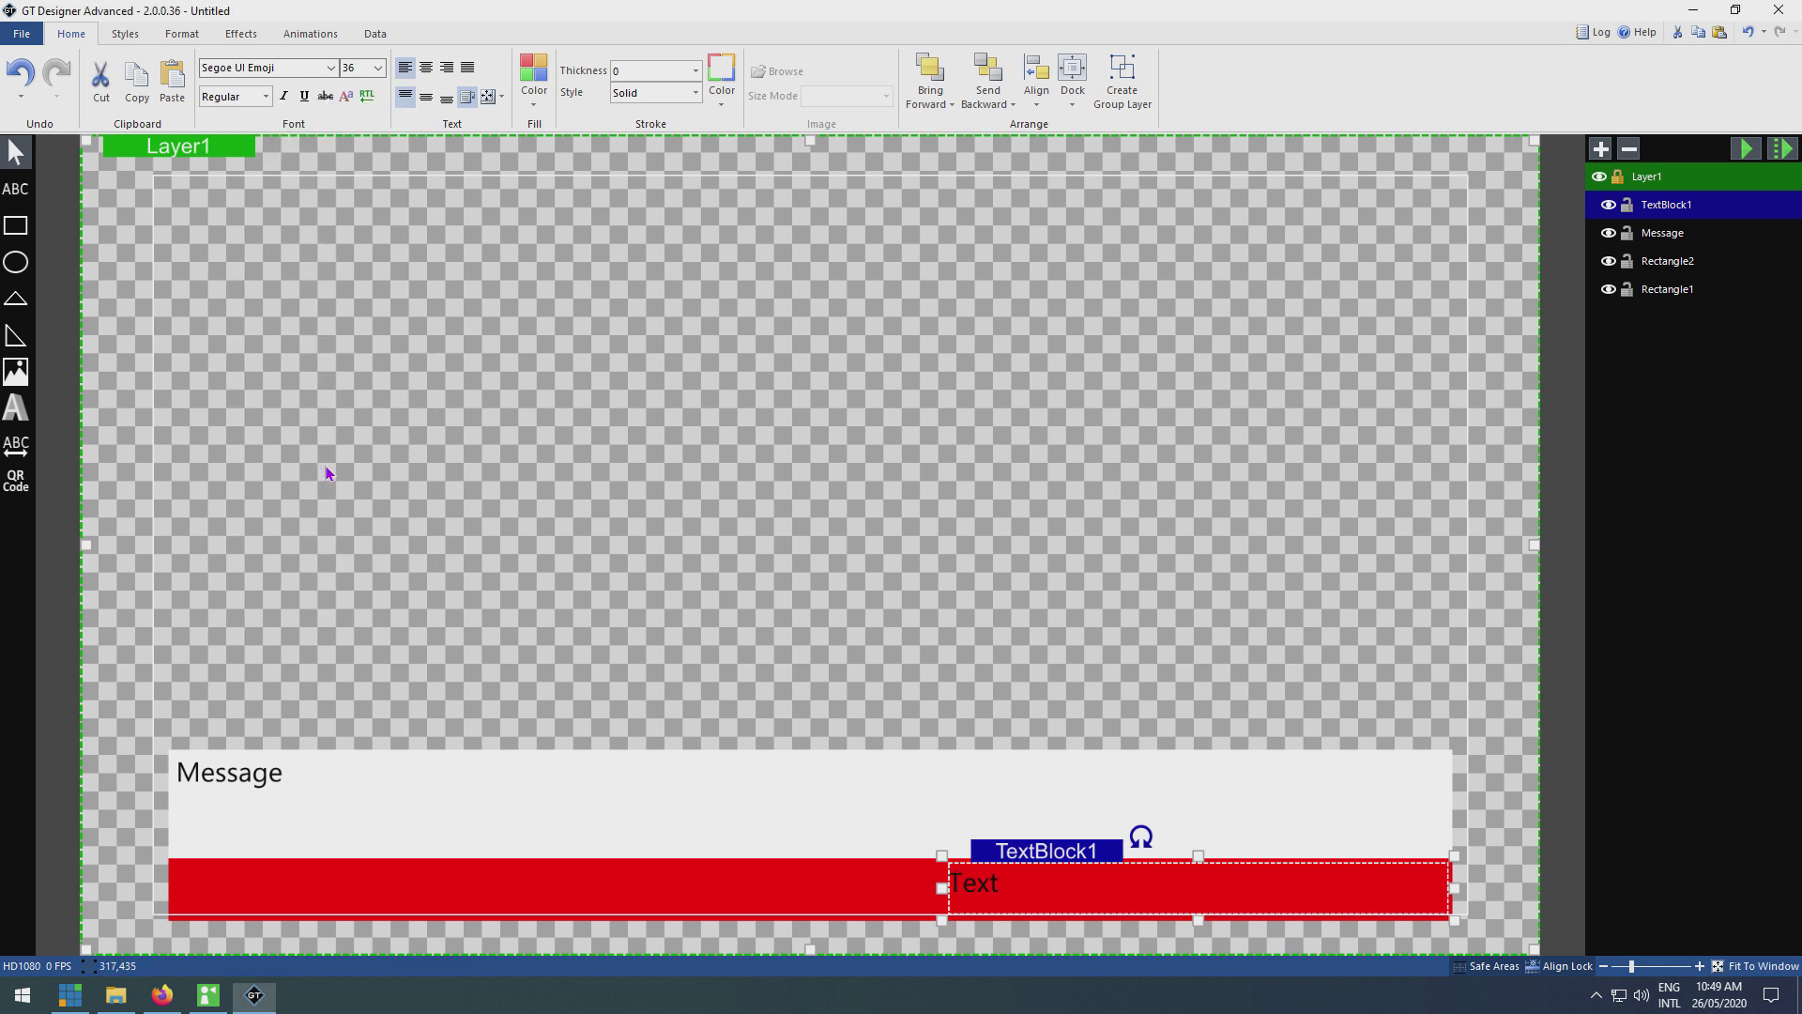
Step: Right-align the red bar's text and set its sizing to Shrink
left_click(449, 68)
left_click(501, 96)
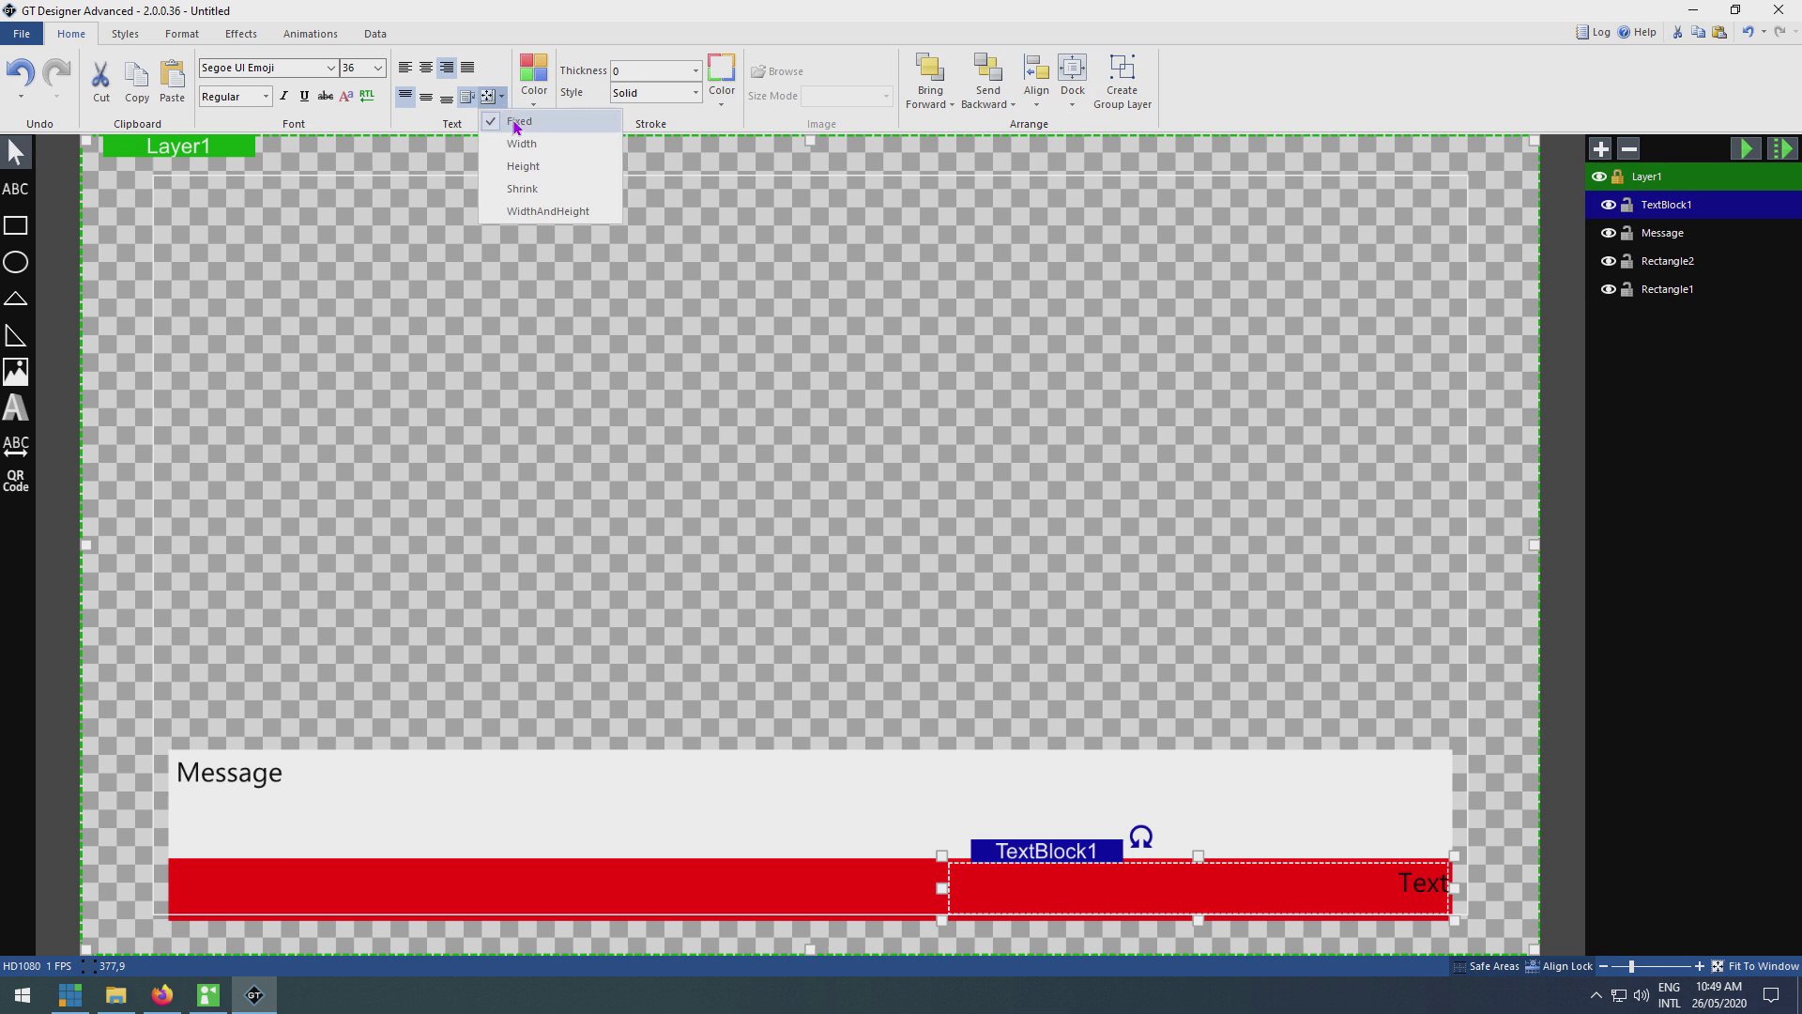
left_click(554, 189)
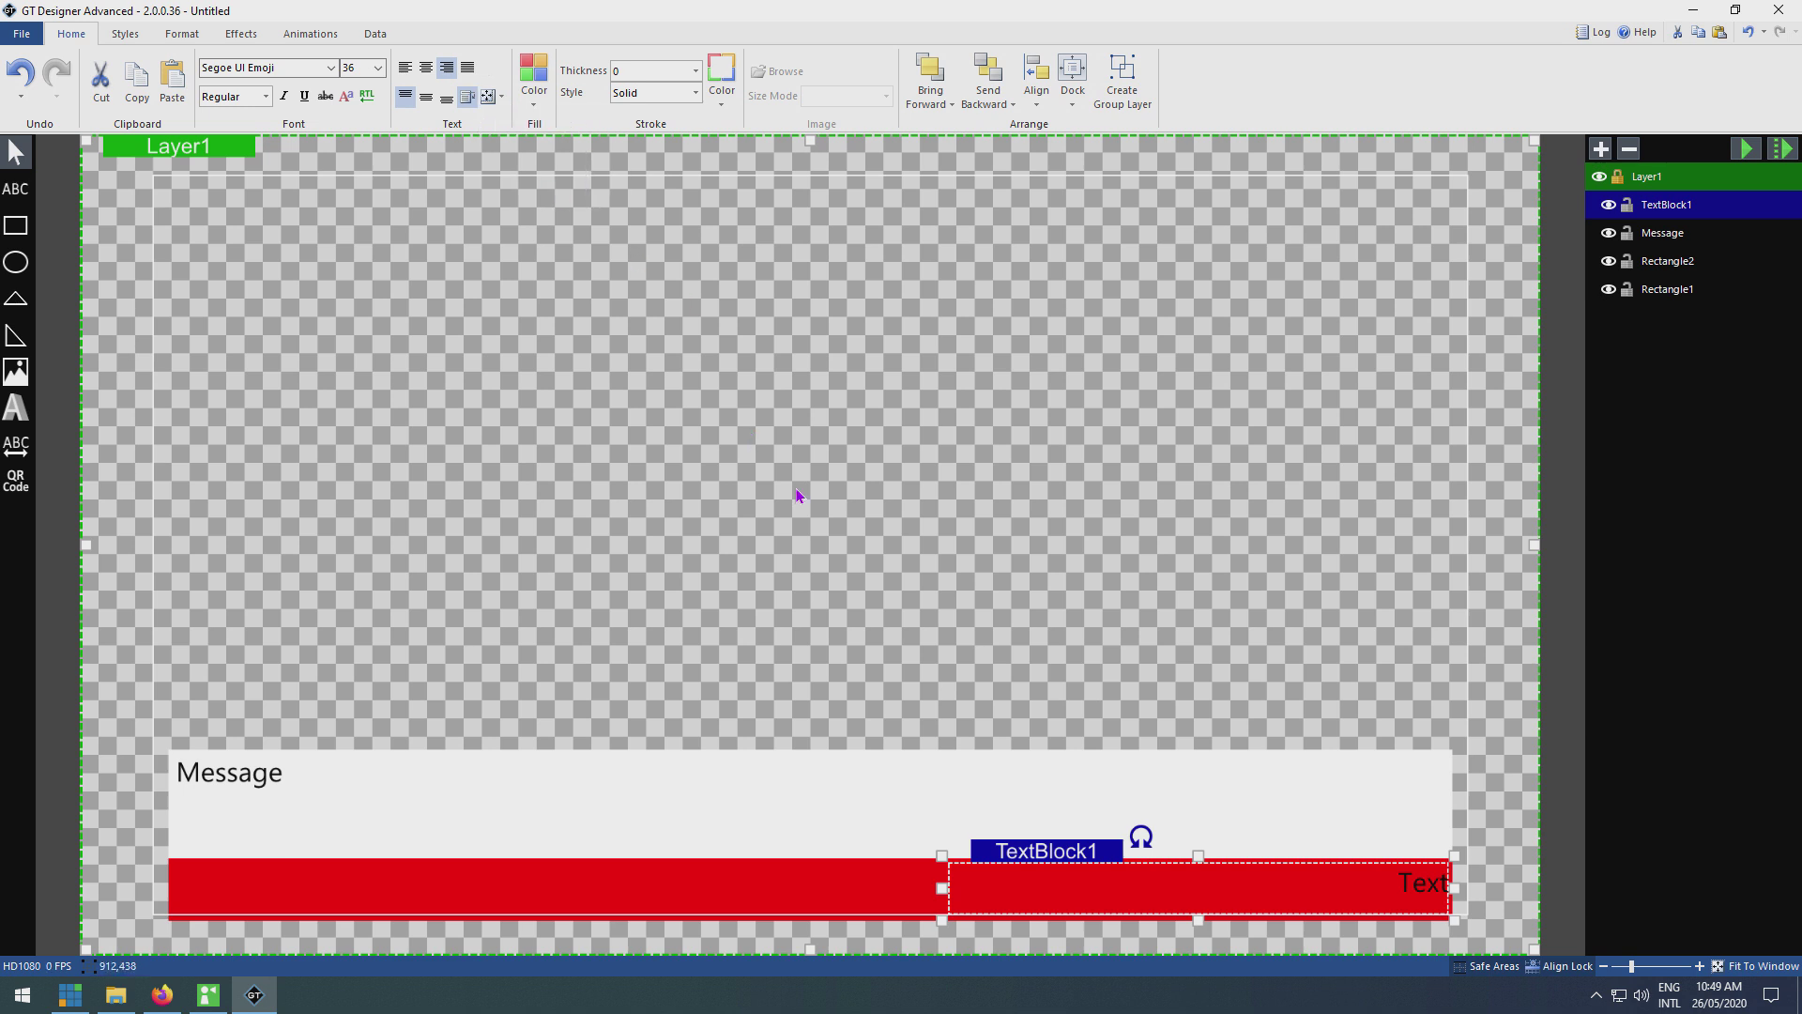
Step: Snap the red bar's text block to the bar's right and lower edges, then nudge it slightly left for a margin
left_click(1095, 844)
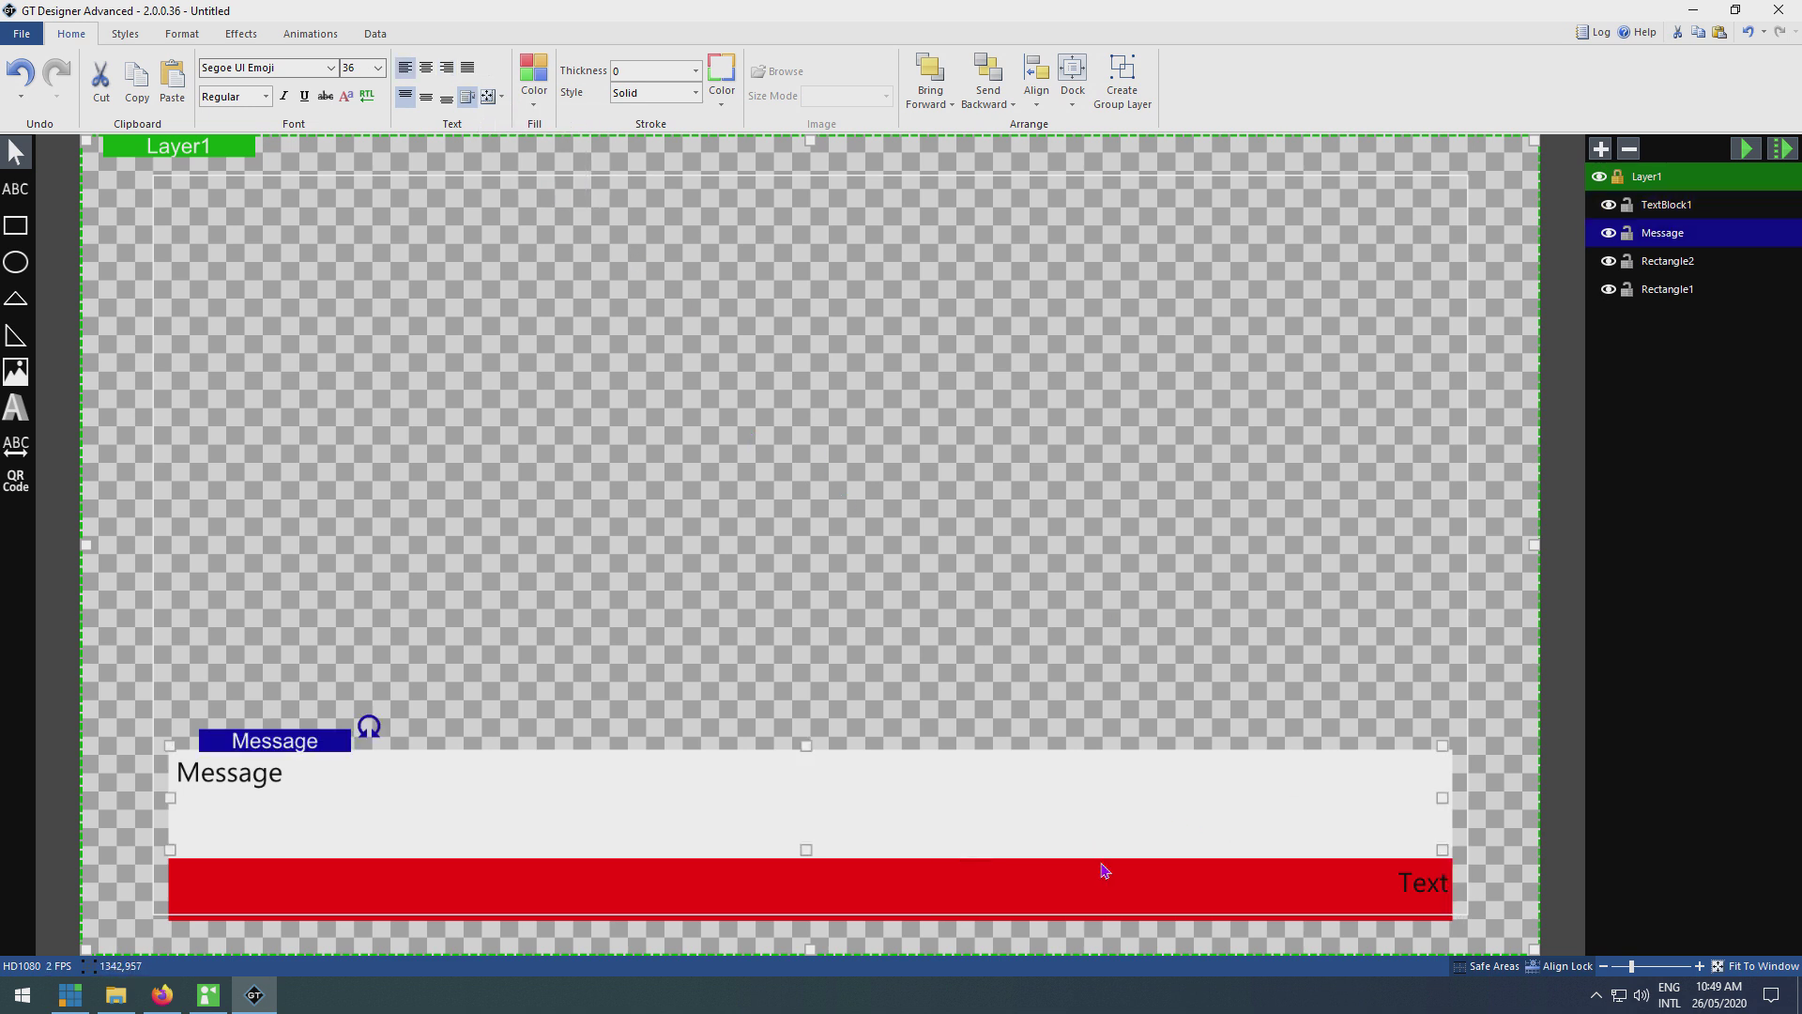
left_click(1095, 873)
left_click_drag(1093, 873, 1096, 879)
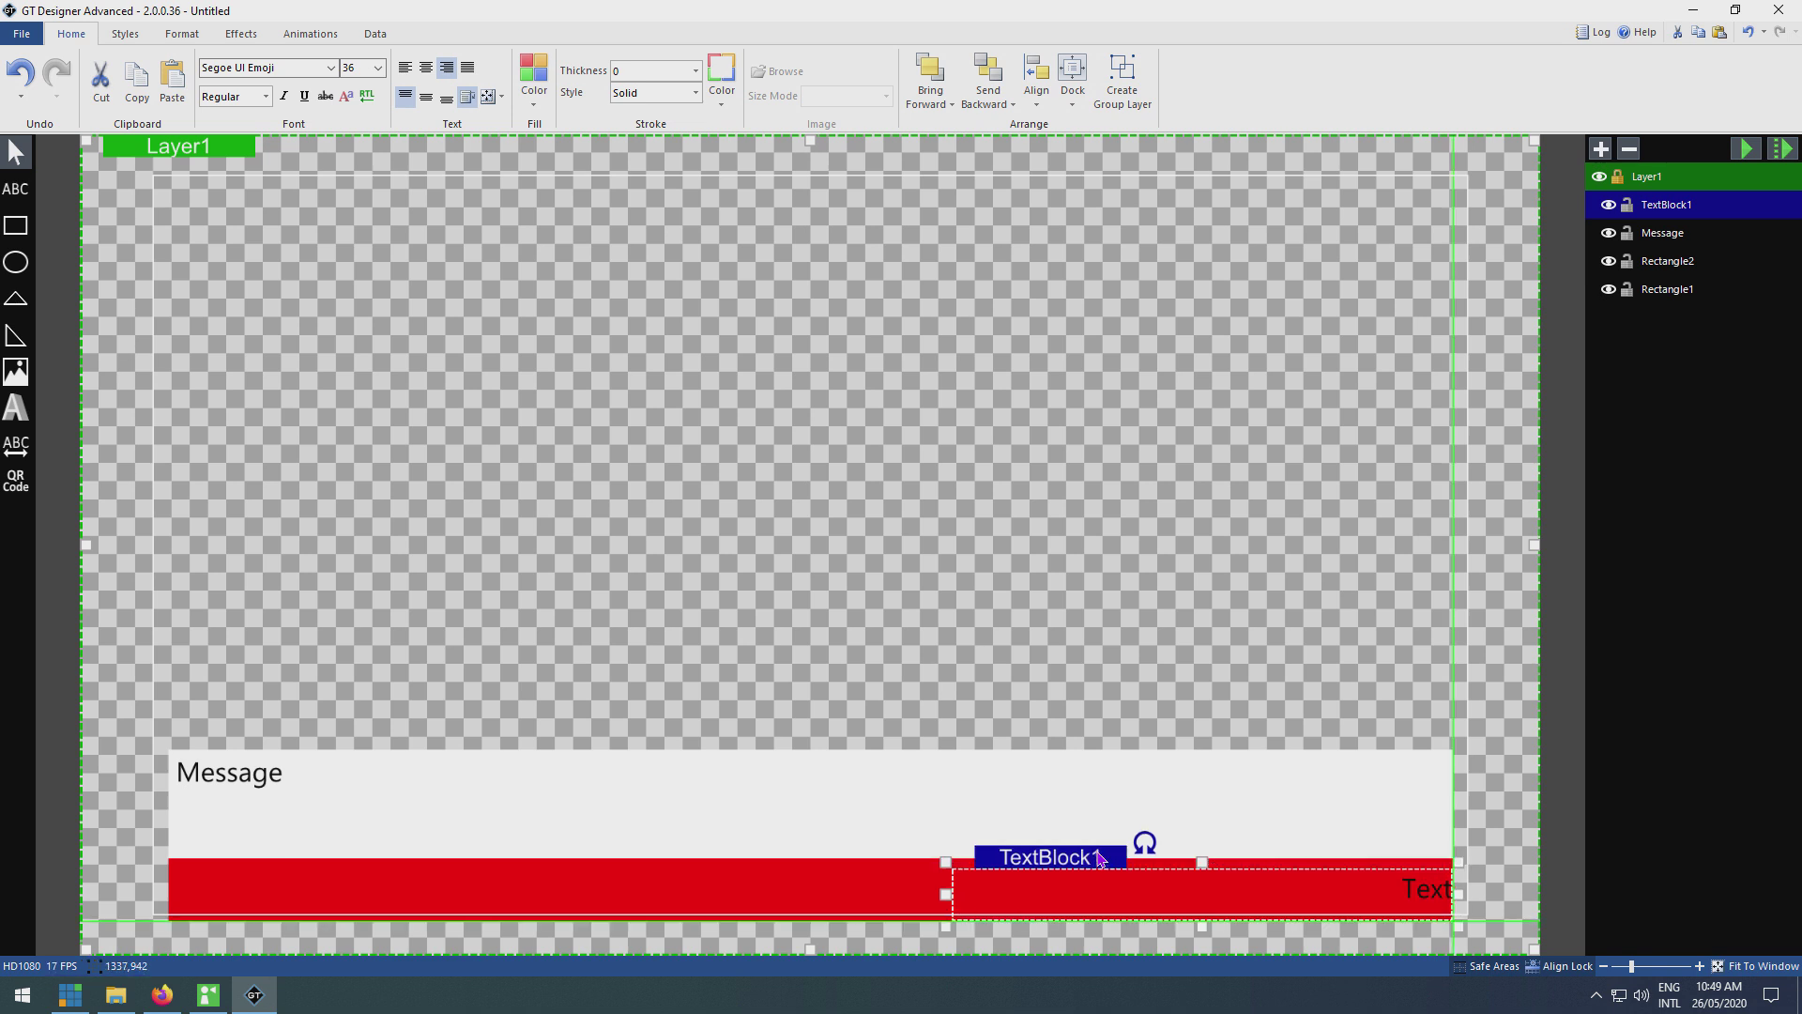
key("Left")
key("Left")
key("Left")
key("Left")
key("Left")
key("Left")
key("Left")
key("Left")
key("Left")
key("Left")
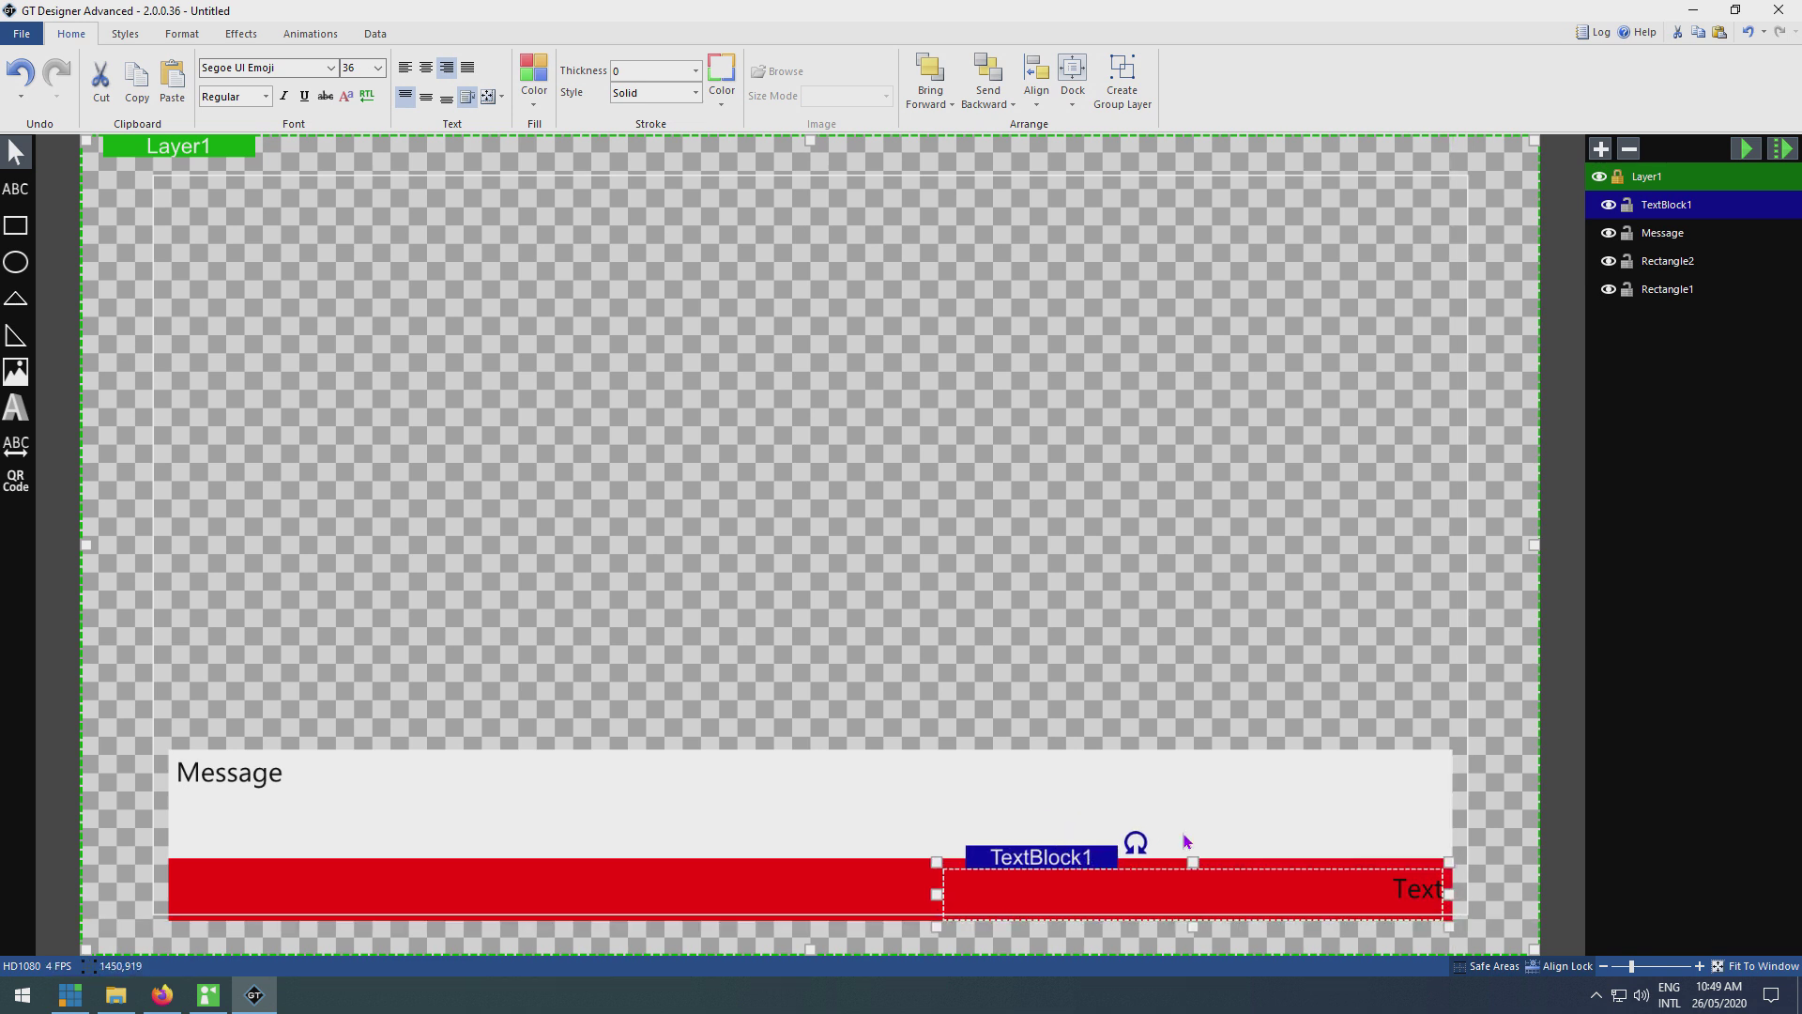
Step: Color the red bar's text white and change it to FromName
left_click(534, 85)
left_click(701, 125)
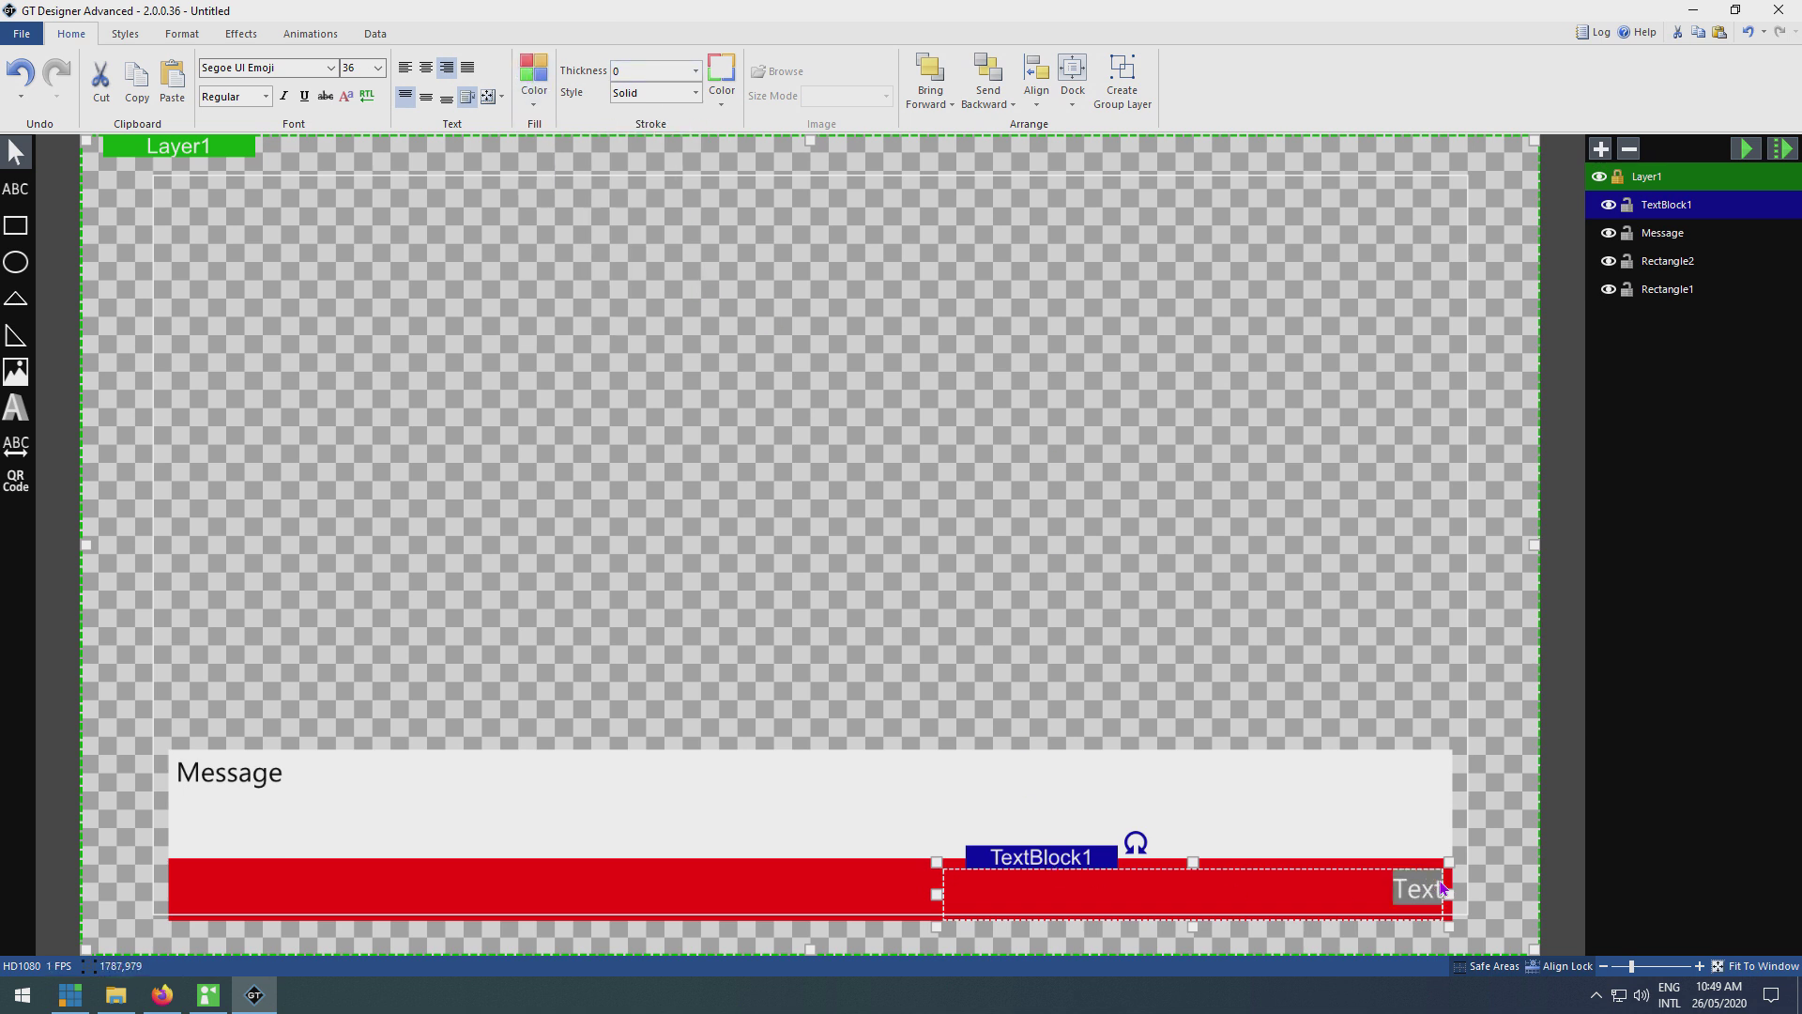
type("FromName")
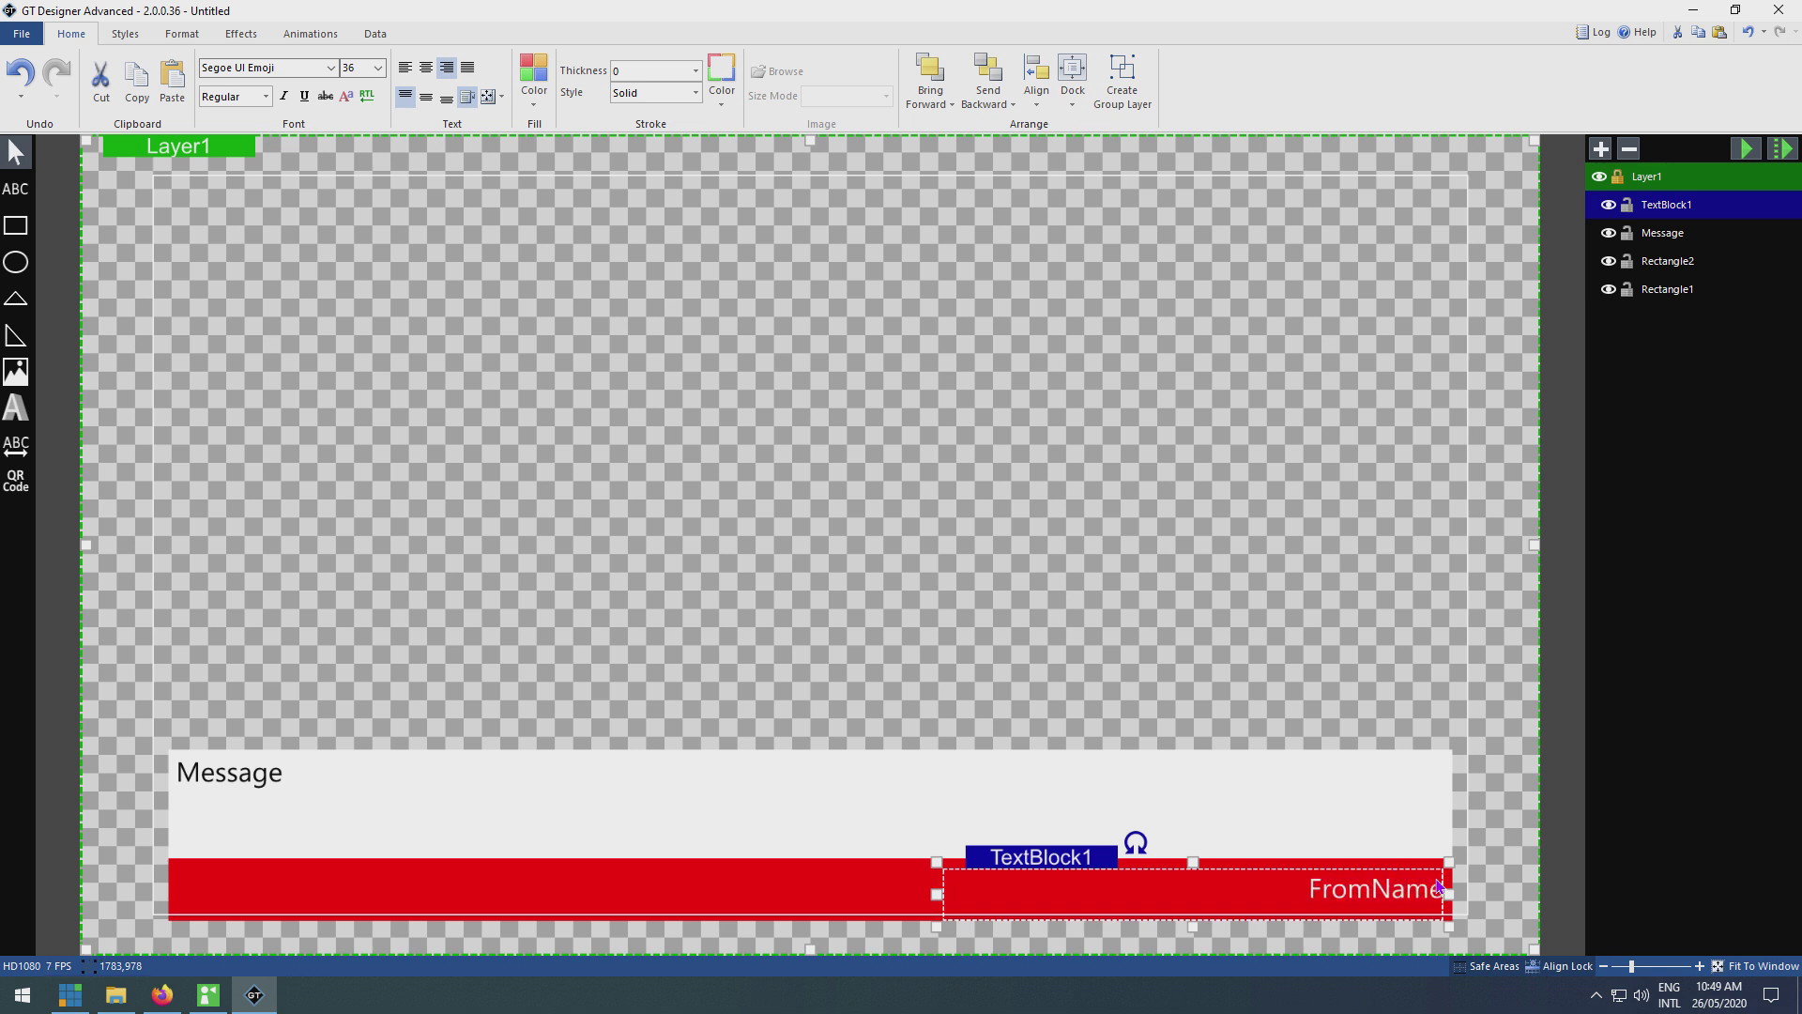
Step: Rename the red bar's text block FromName
double_click(1679, 215)
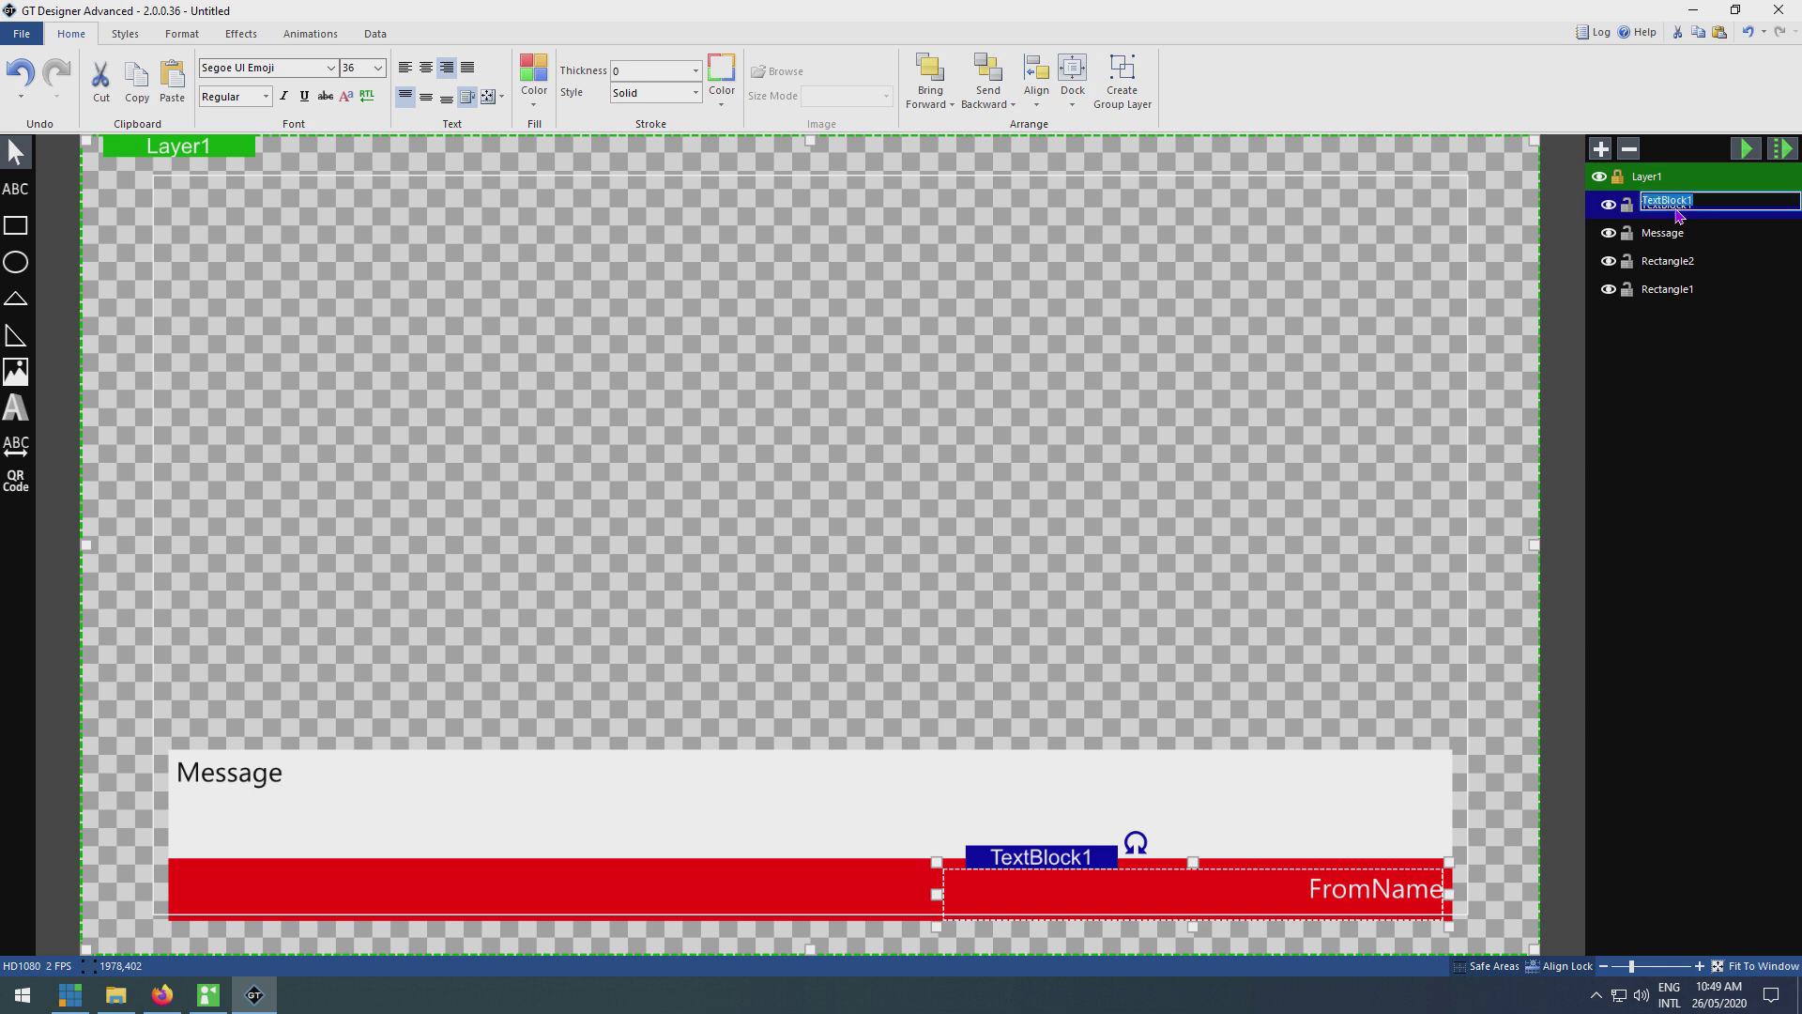
type("FromName")
key("Return")
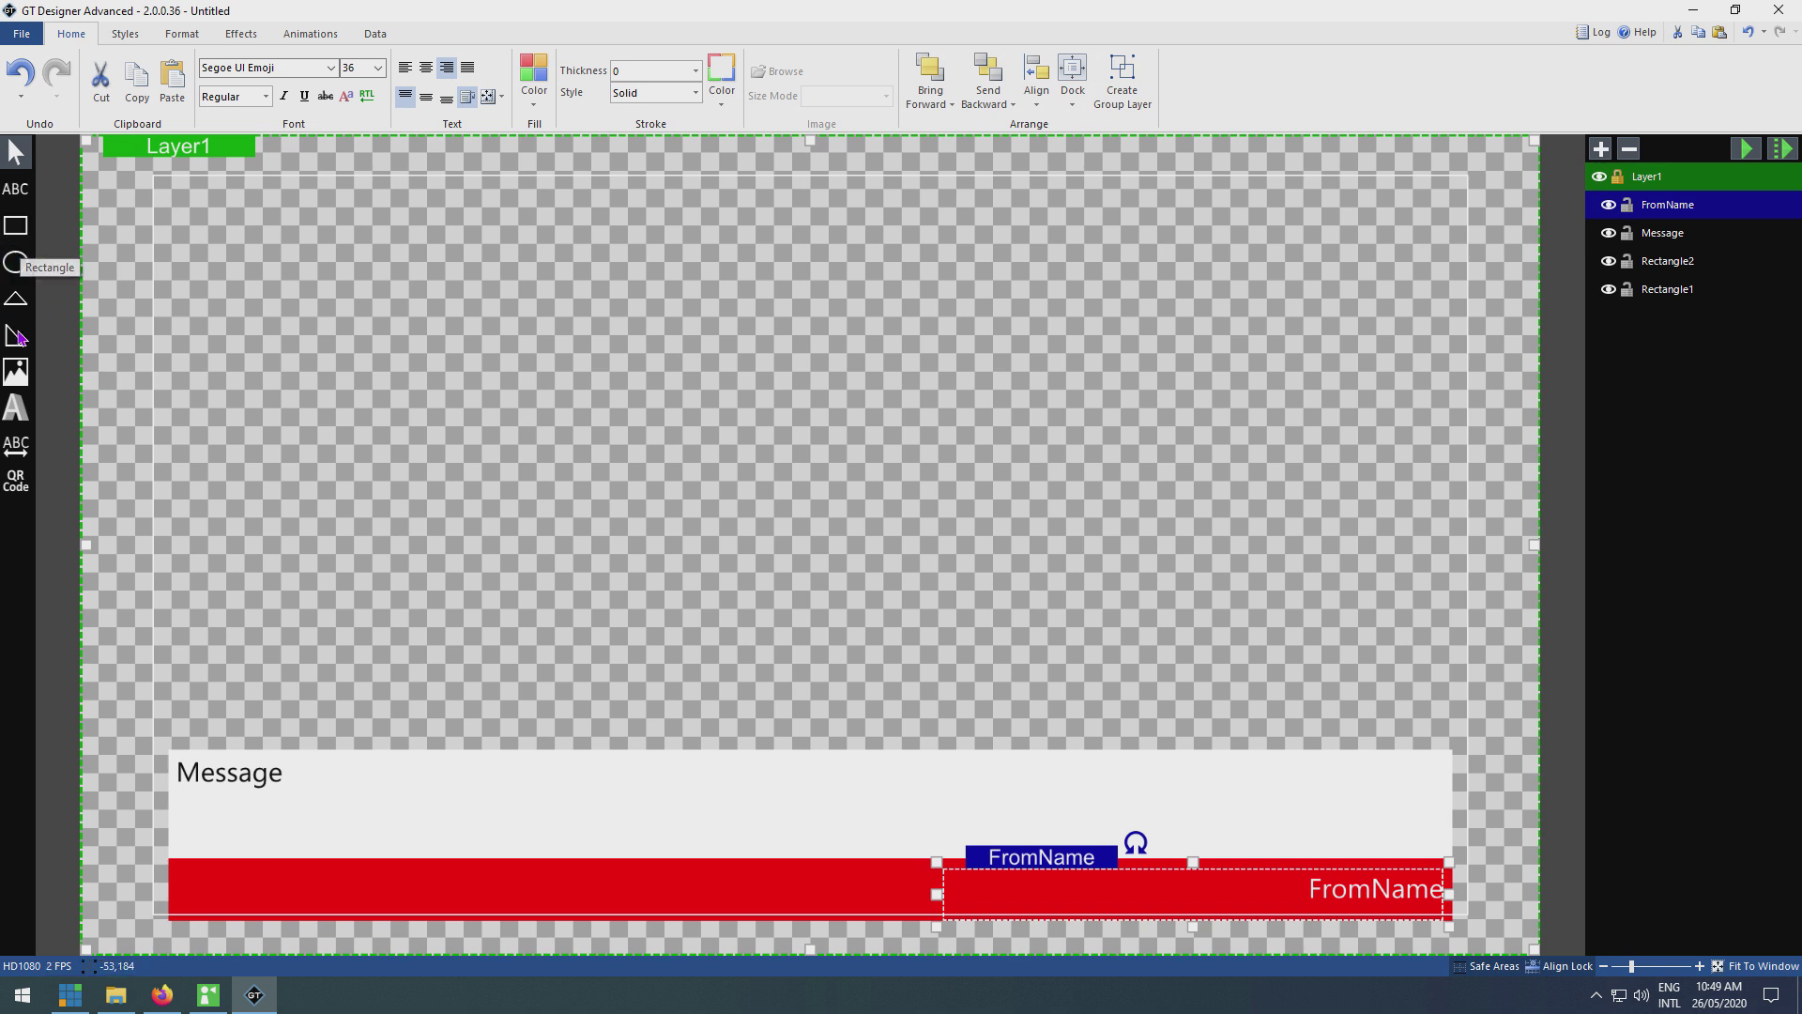
Step: Insert the Blank image from the Custom Titles for social folder and place it above the white box's right end
left_click(15, 374)
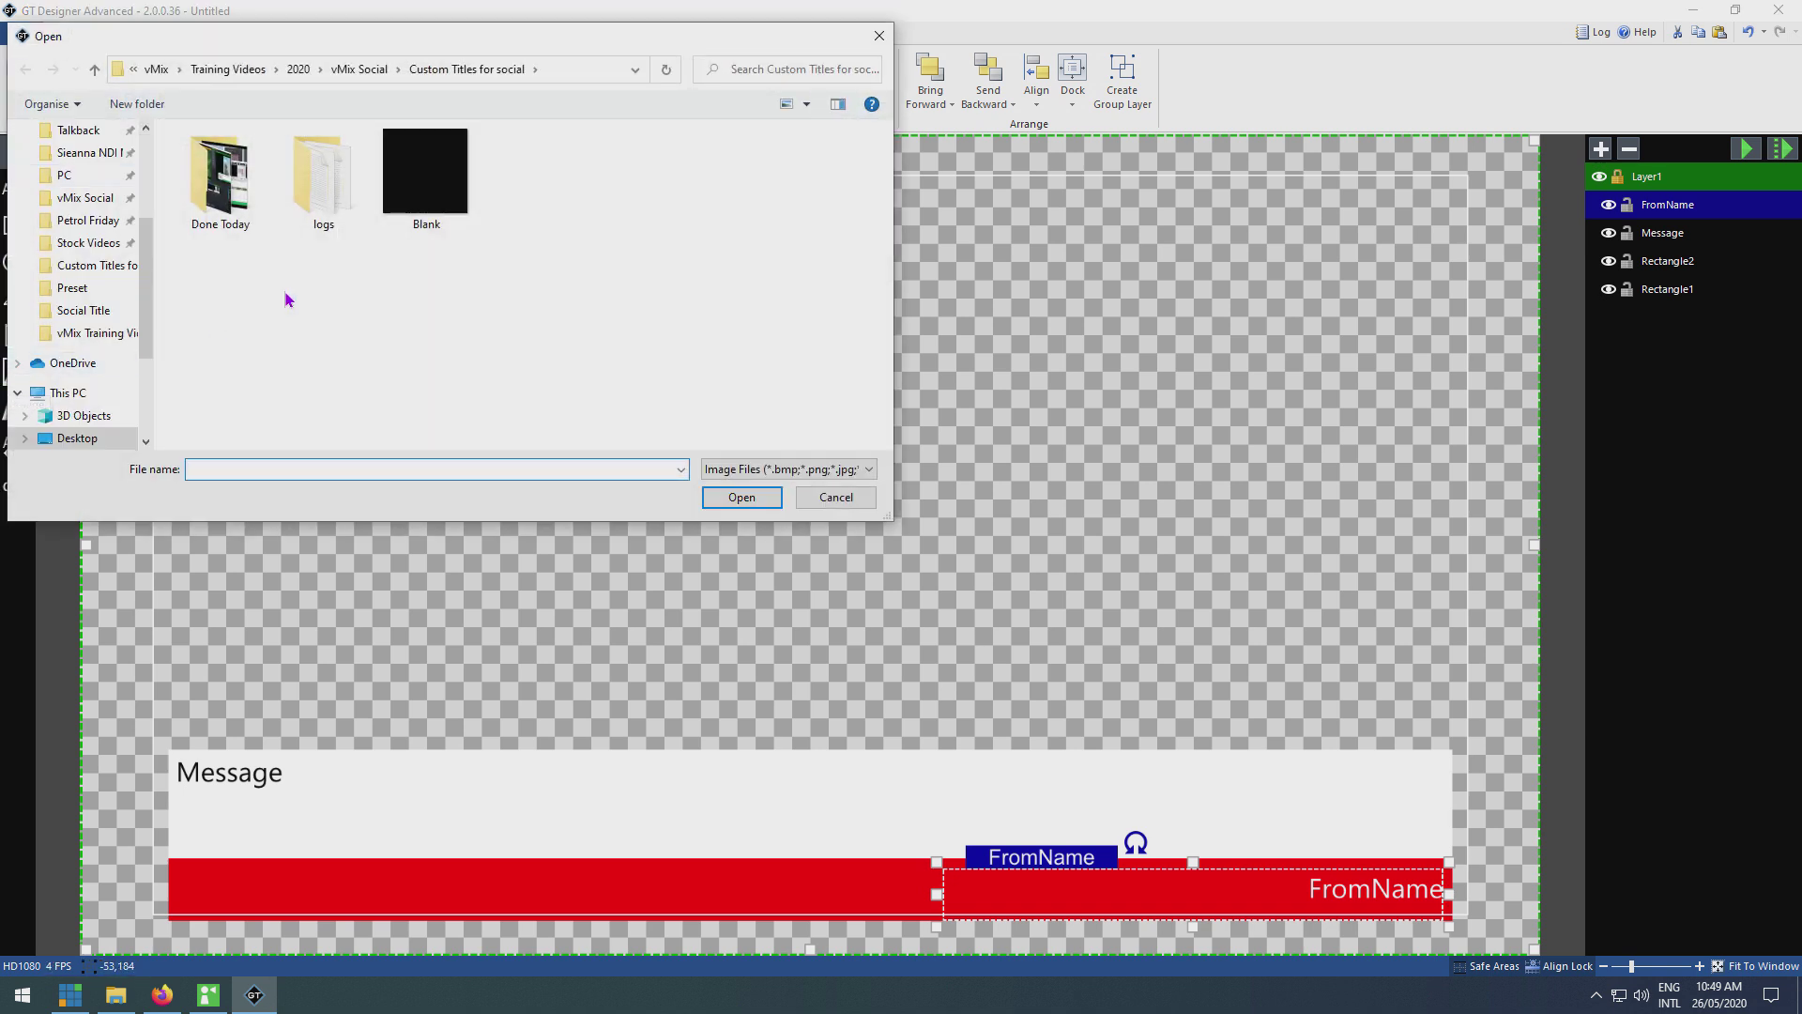
left_click(474, 199)
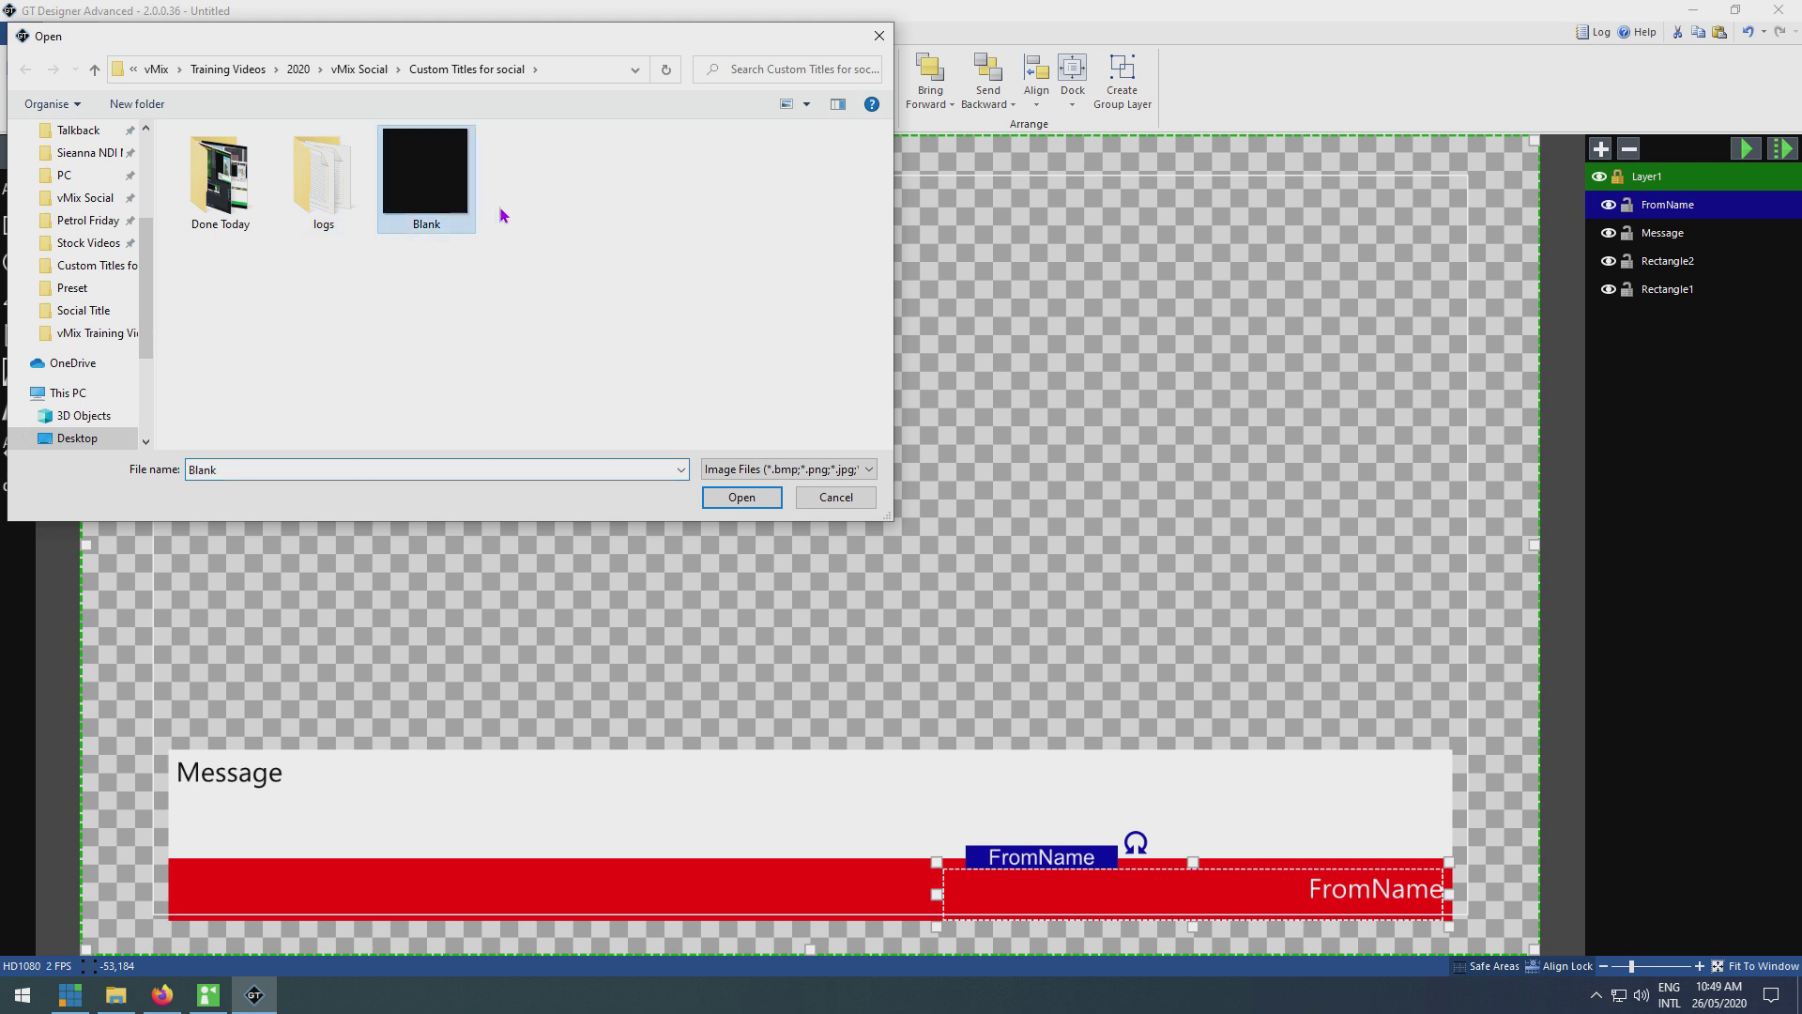
left_click(742, 497)
left_click_drag(323, 271, 1399, 679)
Step: Fine-tune the image's position at the white box's upper right corner and shrink it to a smaller square
key("Left")
key("Left")
key("Left")
key("Left")
key("Left")
key("Left")
key("Left")
key("Left")
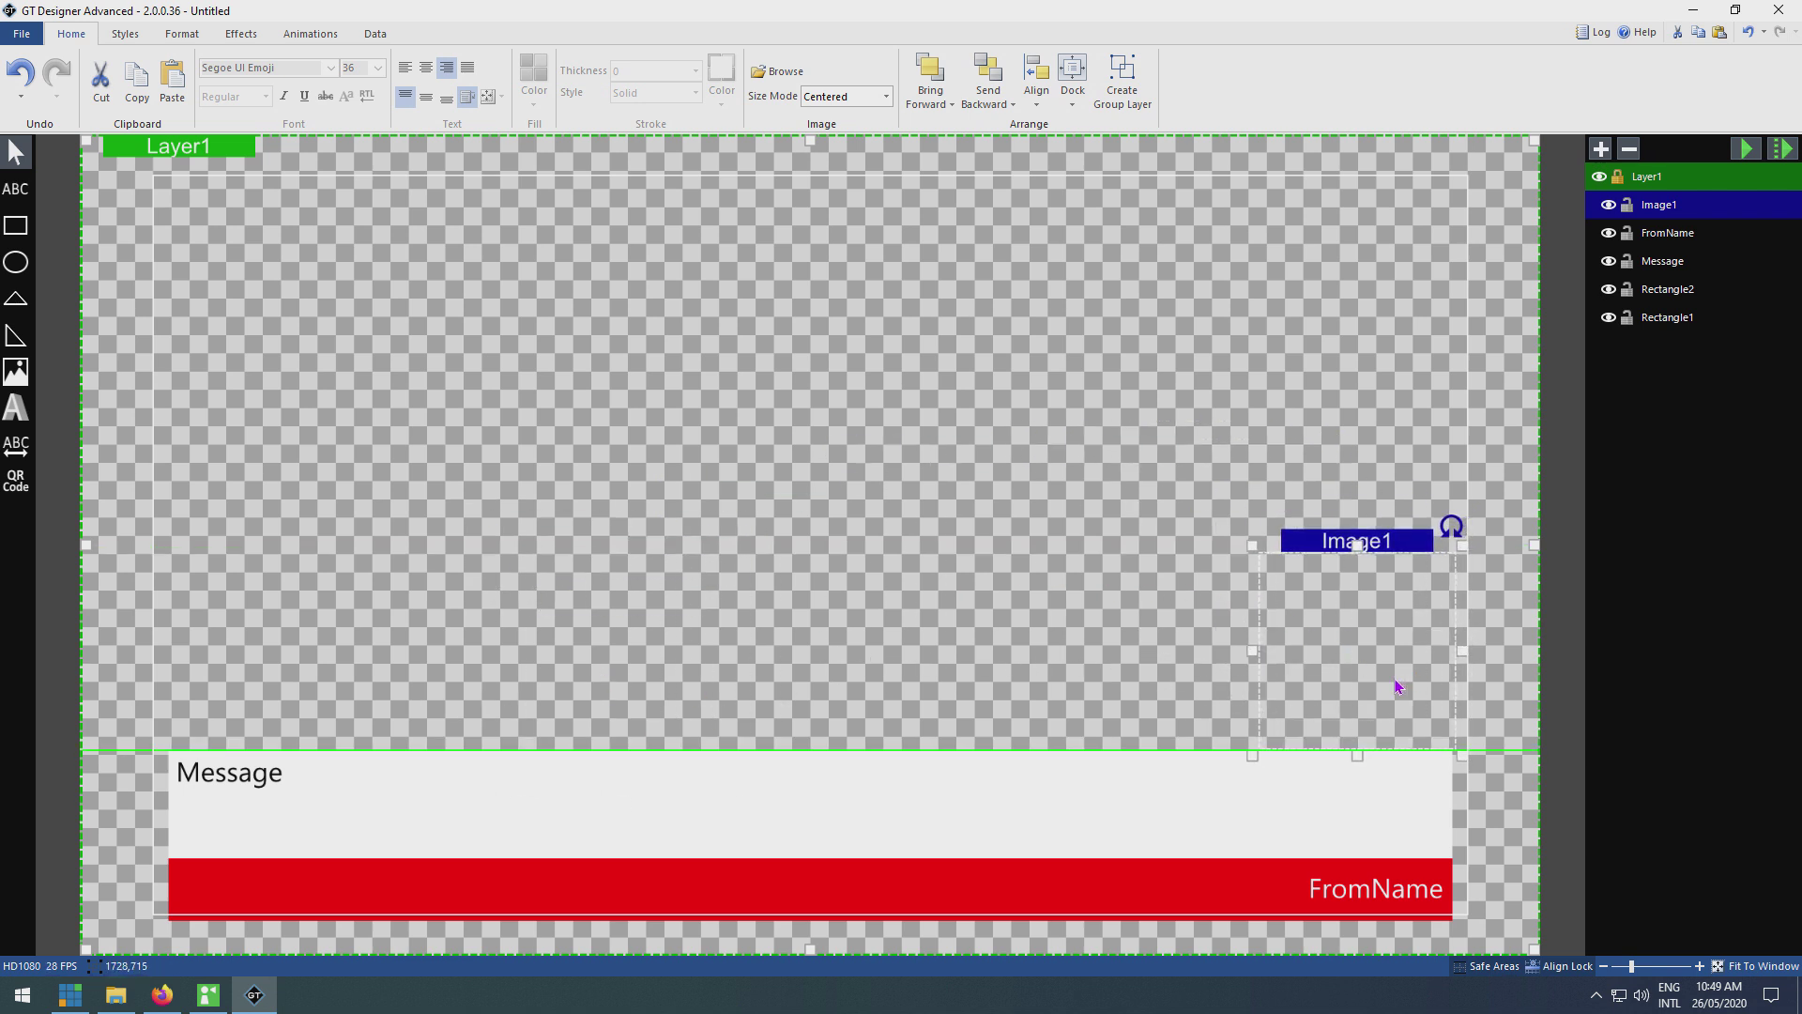
key("Down")
key("Down")
key("Down")
key("Down")
key("Down")
key("Down")
key("Down")
left_click_drag(1252, 543, 1344, 642)
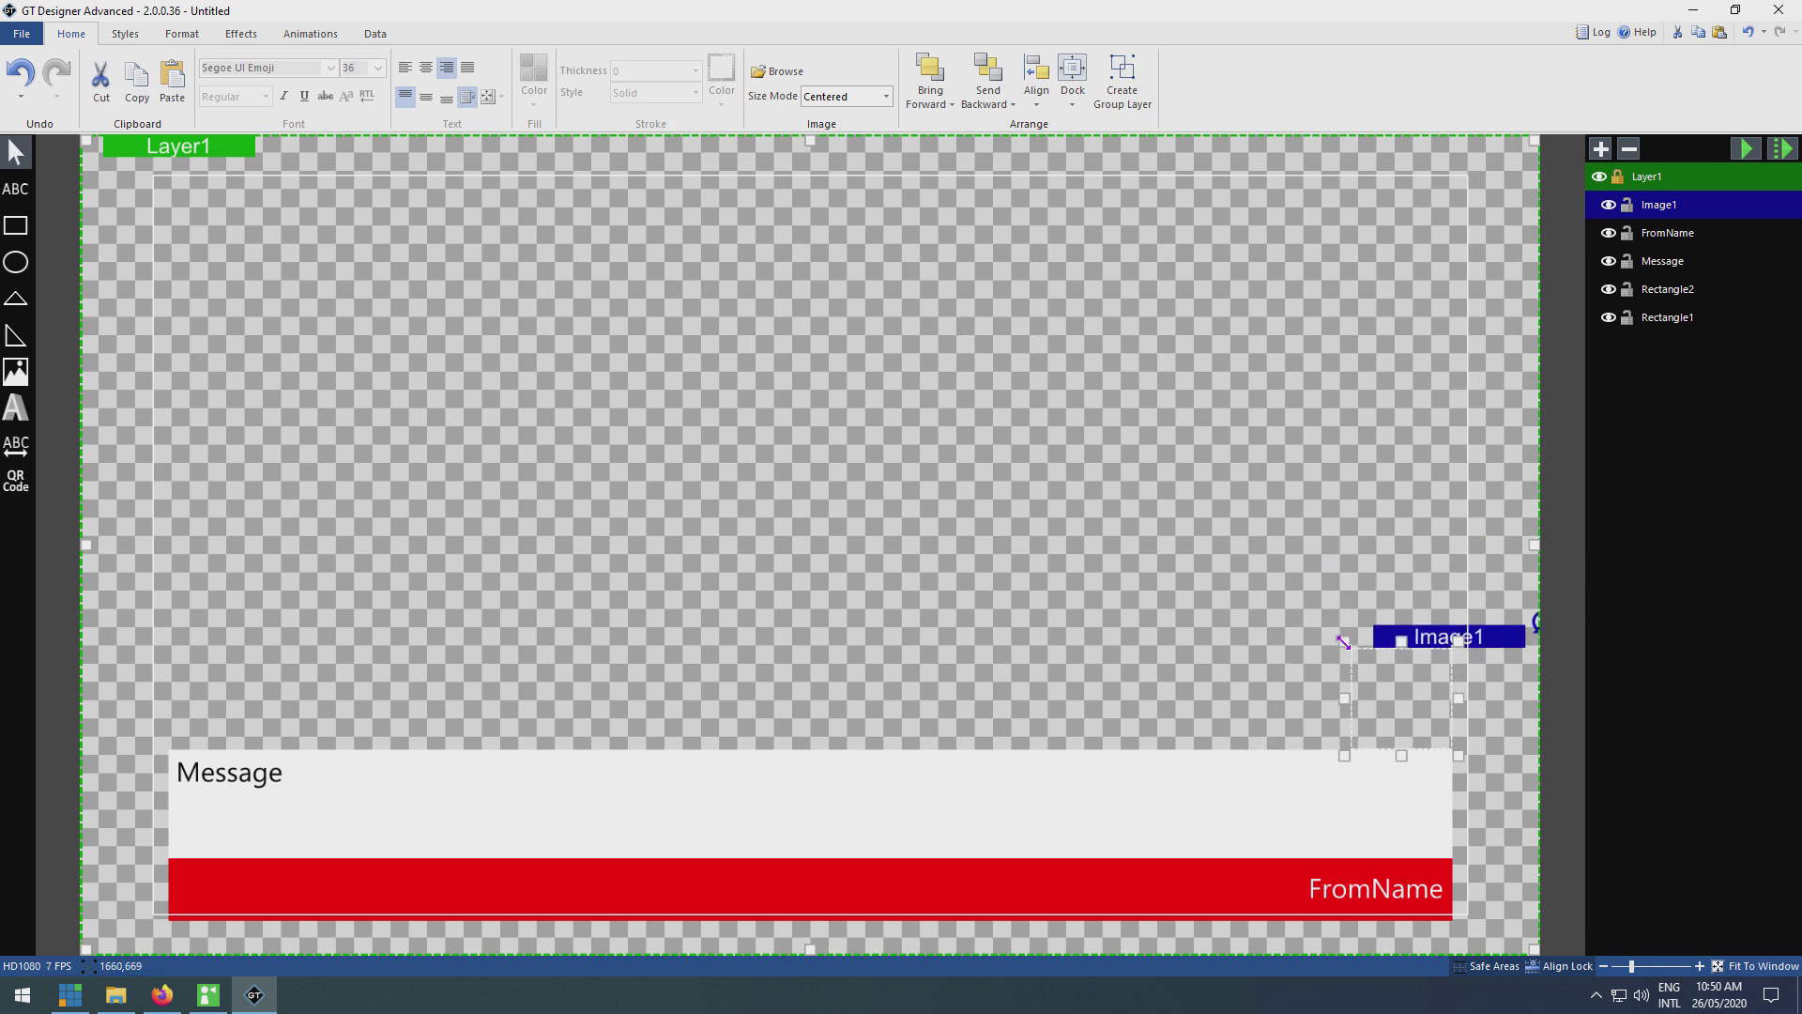
Step: Rename the small image above the white box FromPhoto
double_click(1677, 209)
type("FromPhoto")
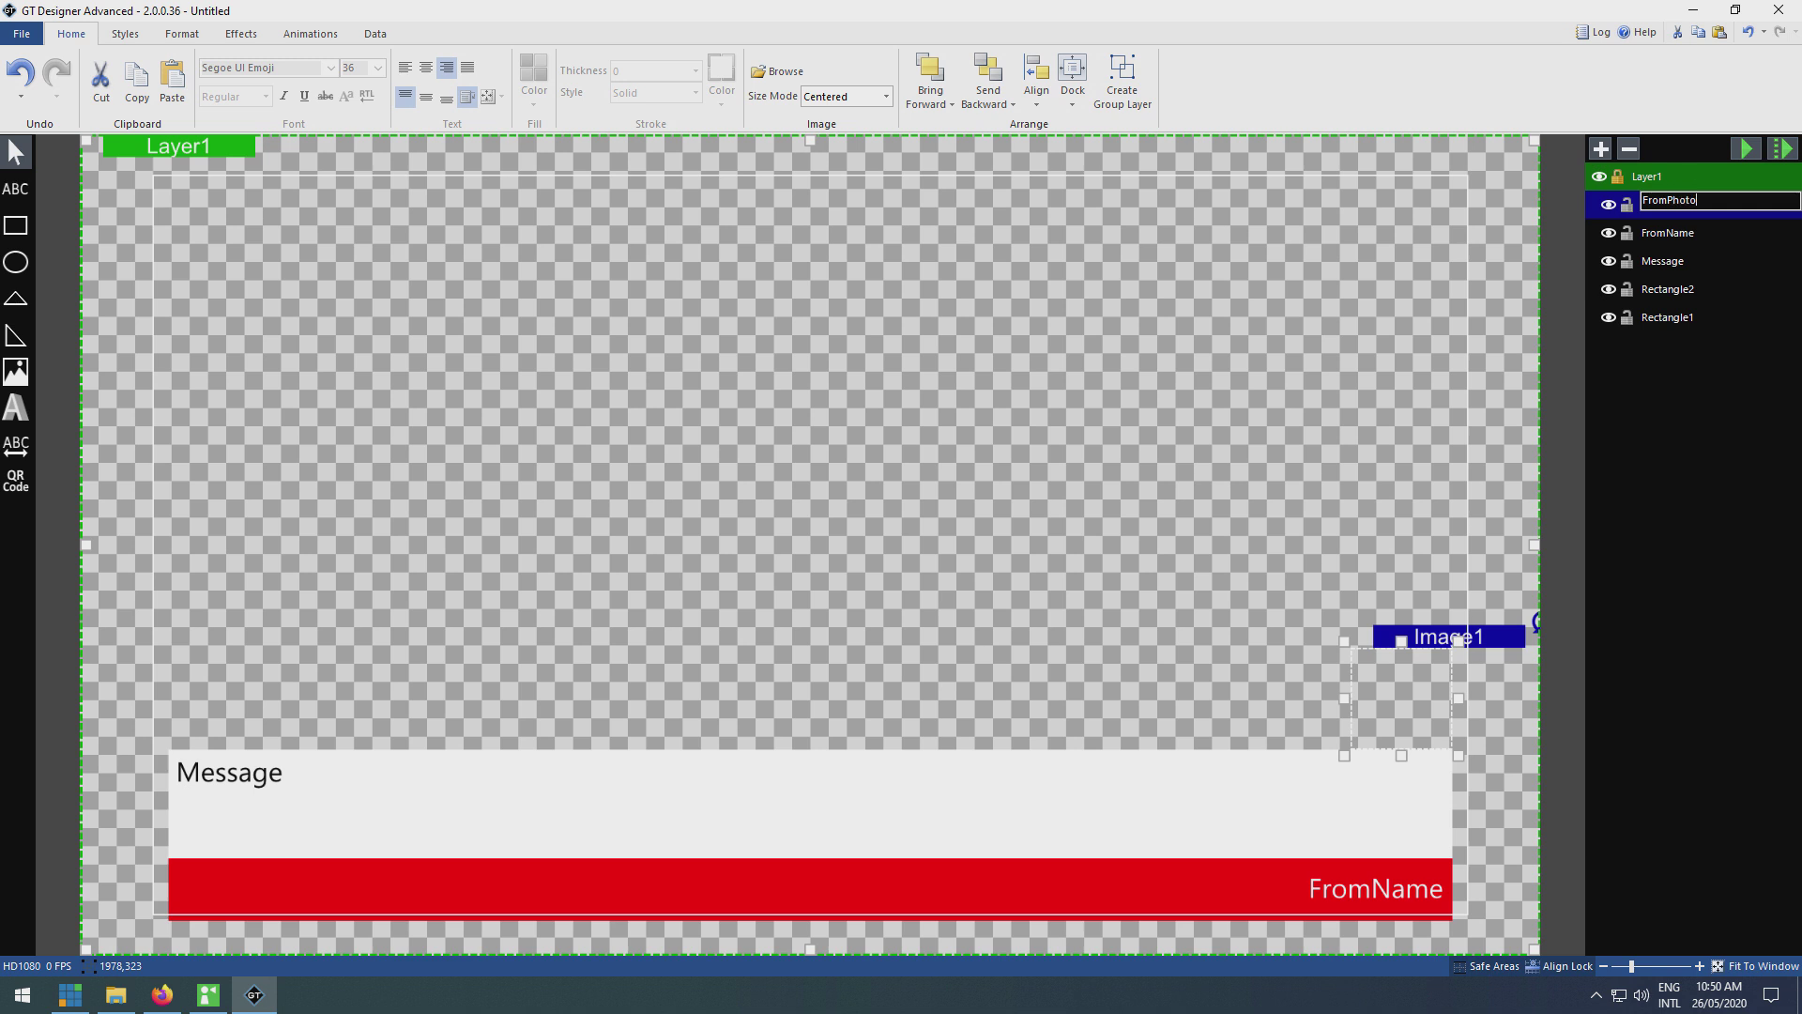
key("Return")
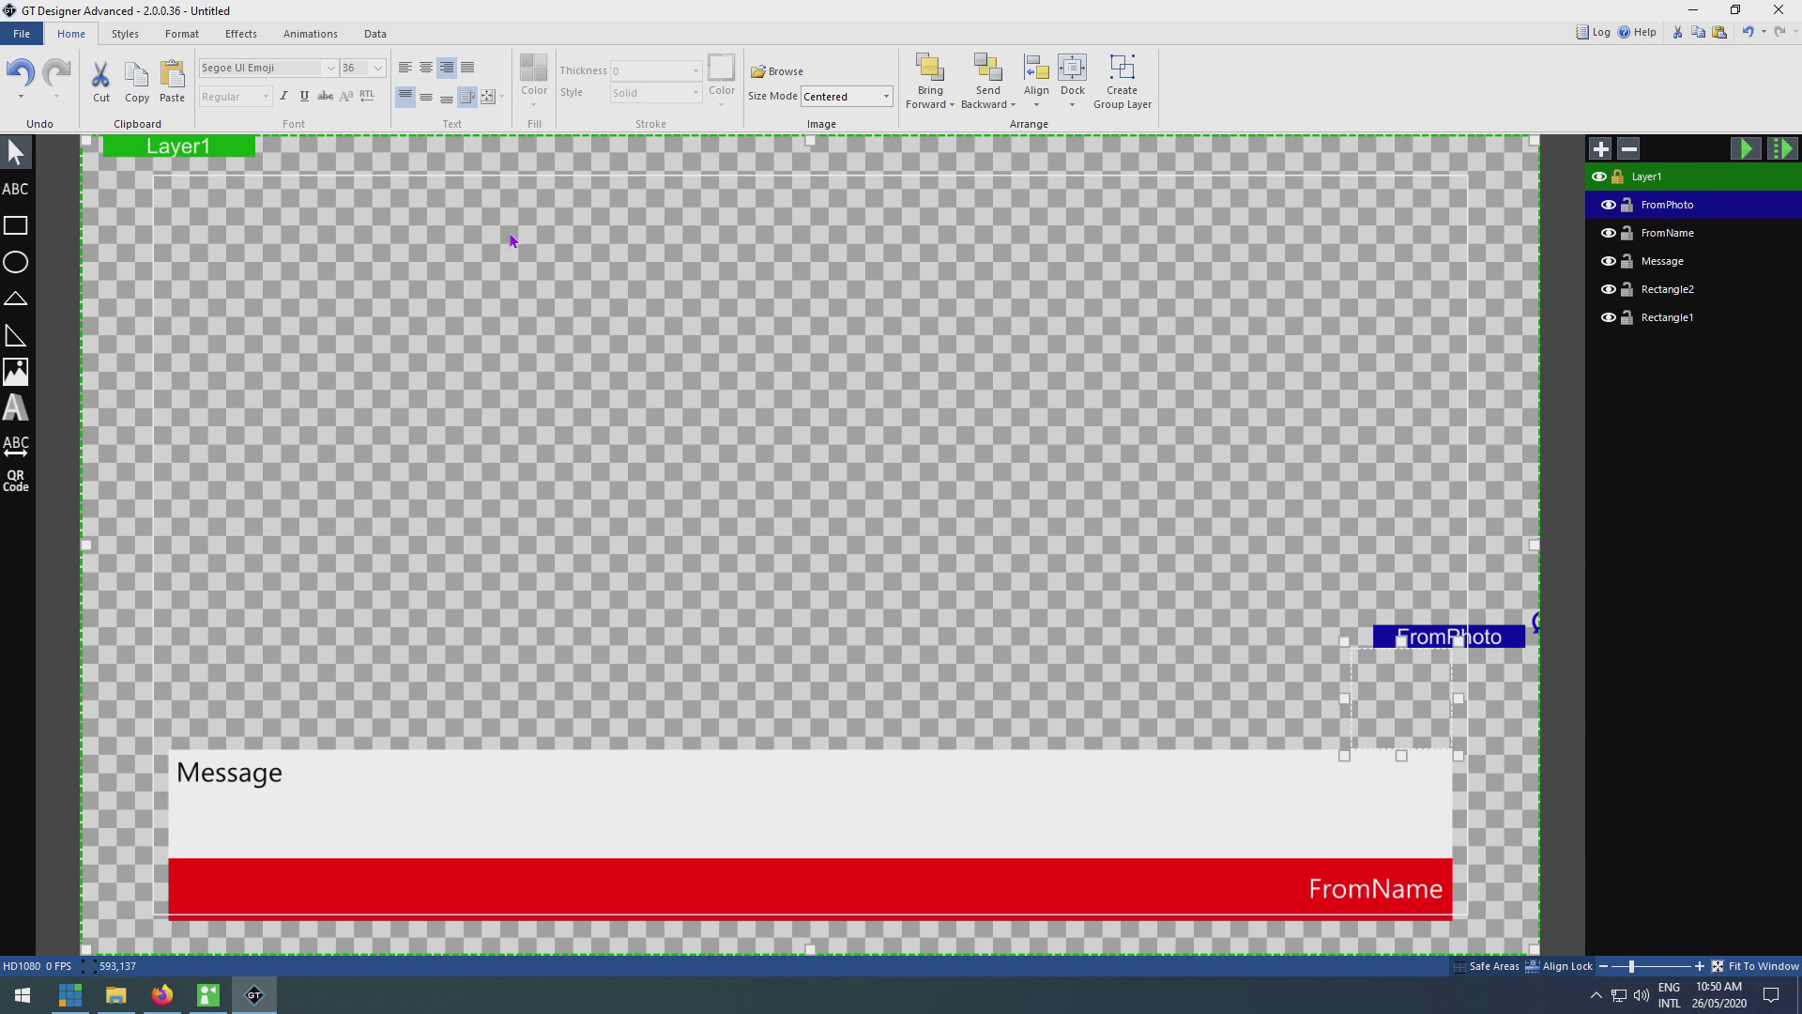
Step: Insert another Blank image, enlarge it to a wide rectangle and place it in the upper middle of the canvas
left_click(17, 372)
left_click(425, 178)
left_click(742, 495)
left_click_drag(278, 185, 696, 351)
left_click_drag(689, 516, 1020, 631)
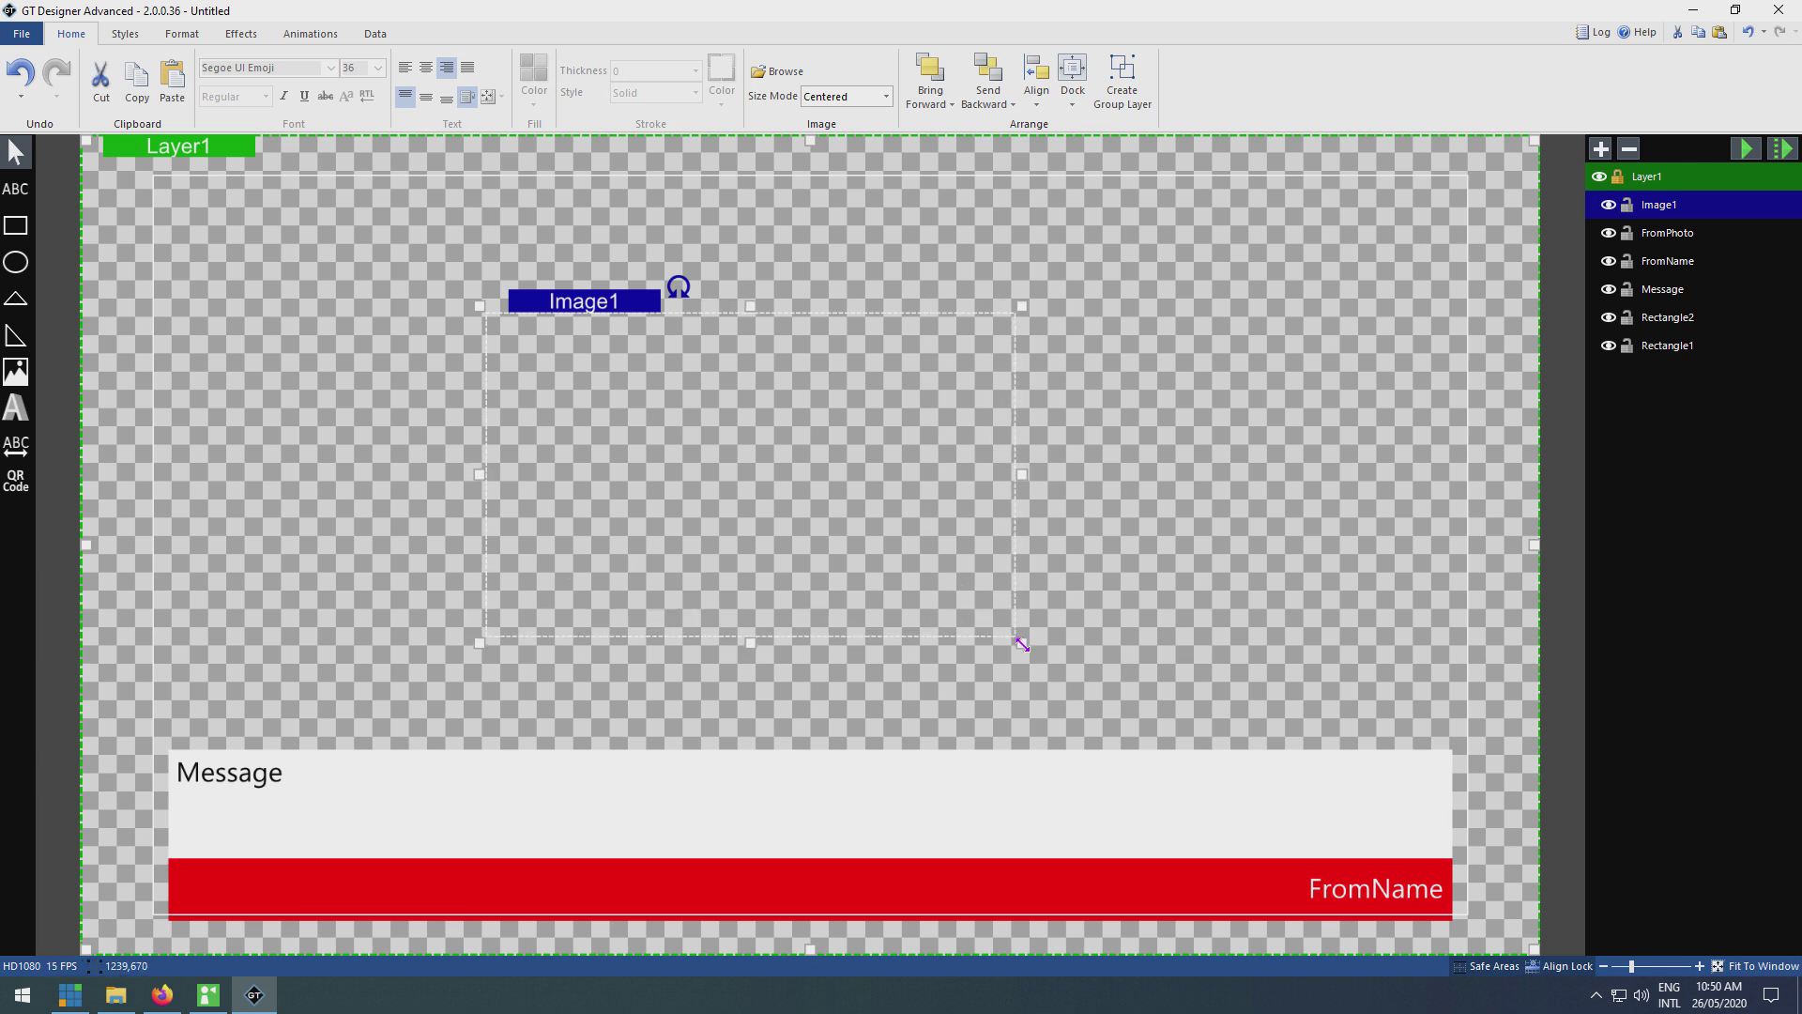
left_click_drag(869, 523, 918, 449)
Step: Align the new large image to the canvas center and rename it Photo
right_click(916, 442)
mouse_move(1034, 636)
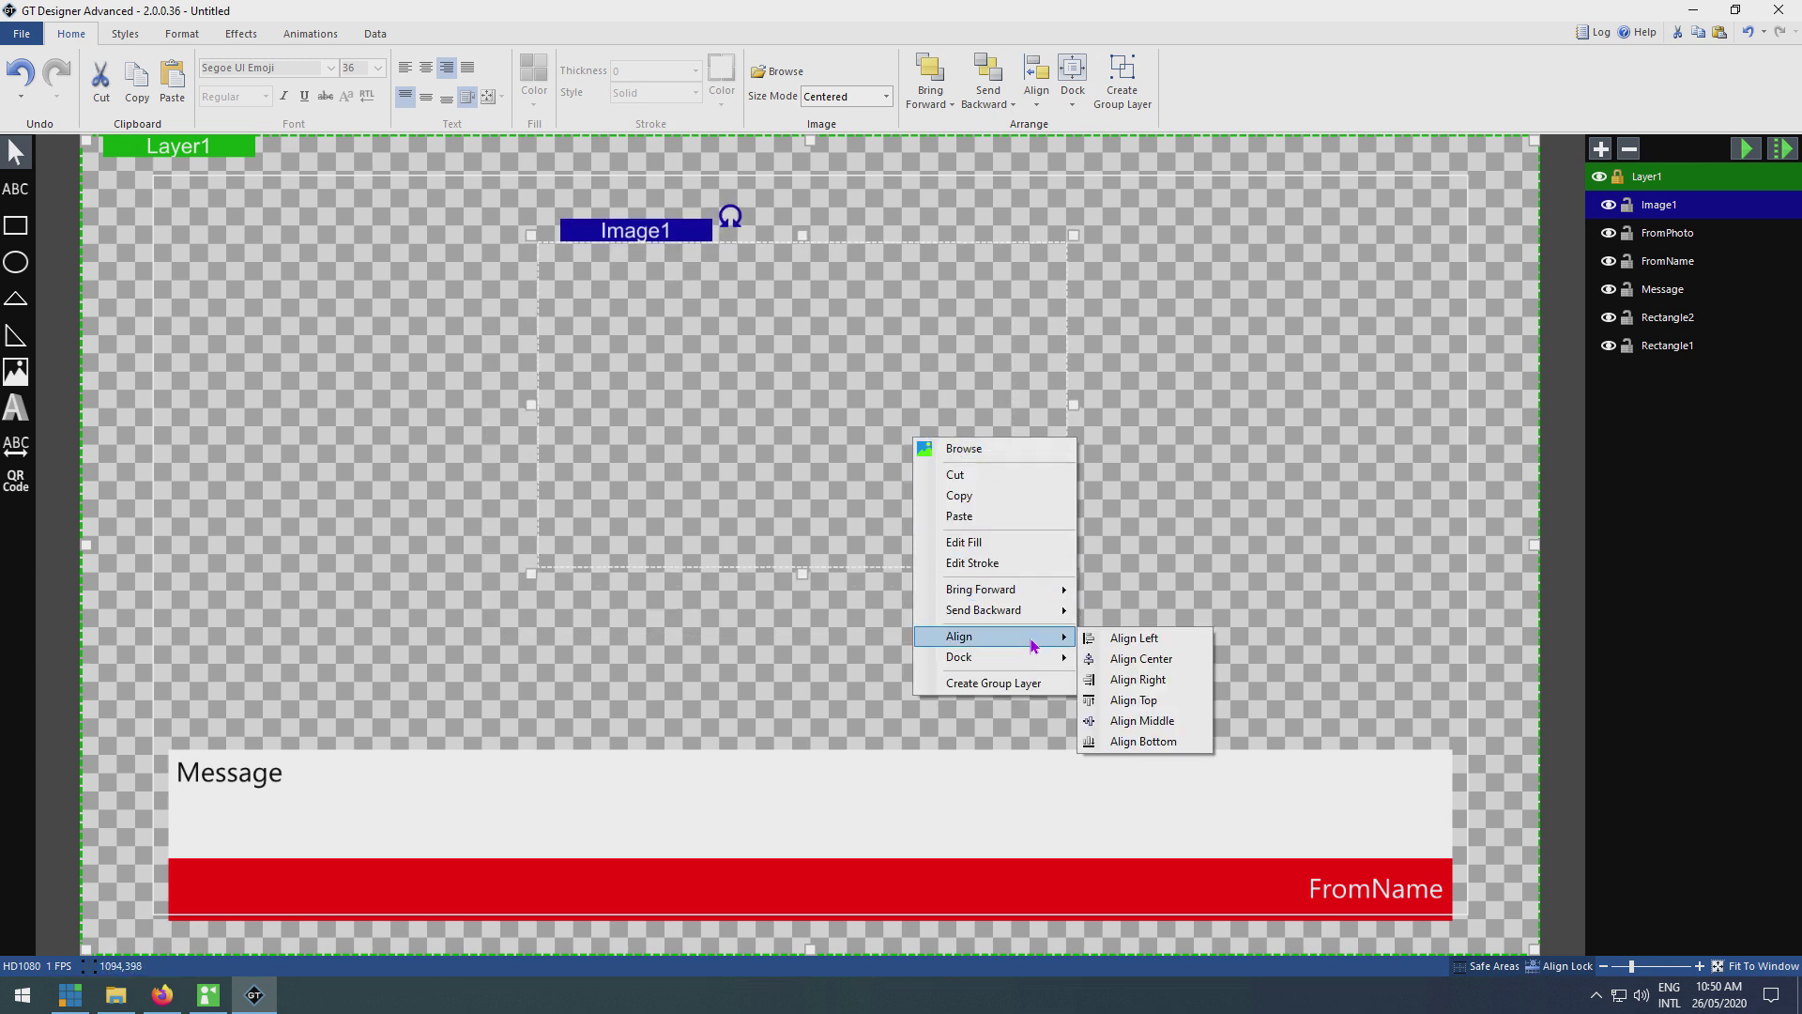
left_click(1164, 660)
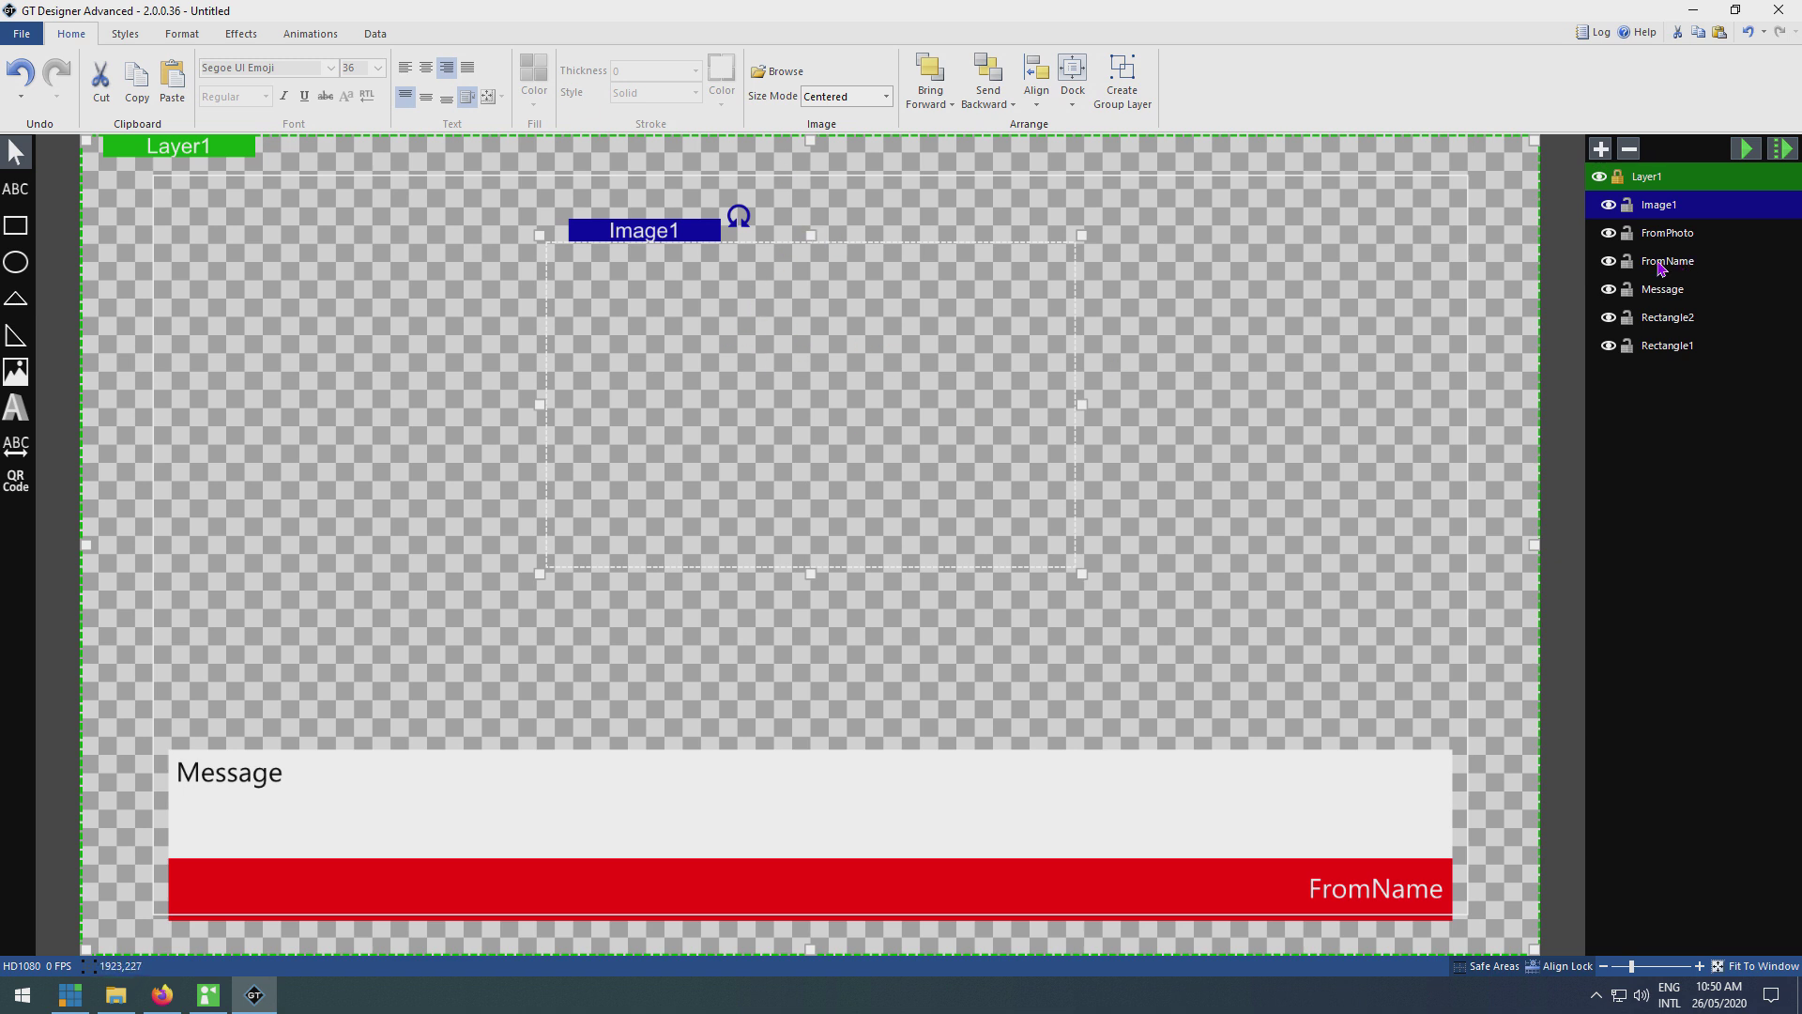
double_click(1683, 206)
type("Photo")
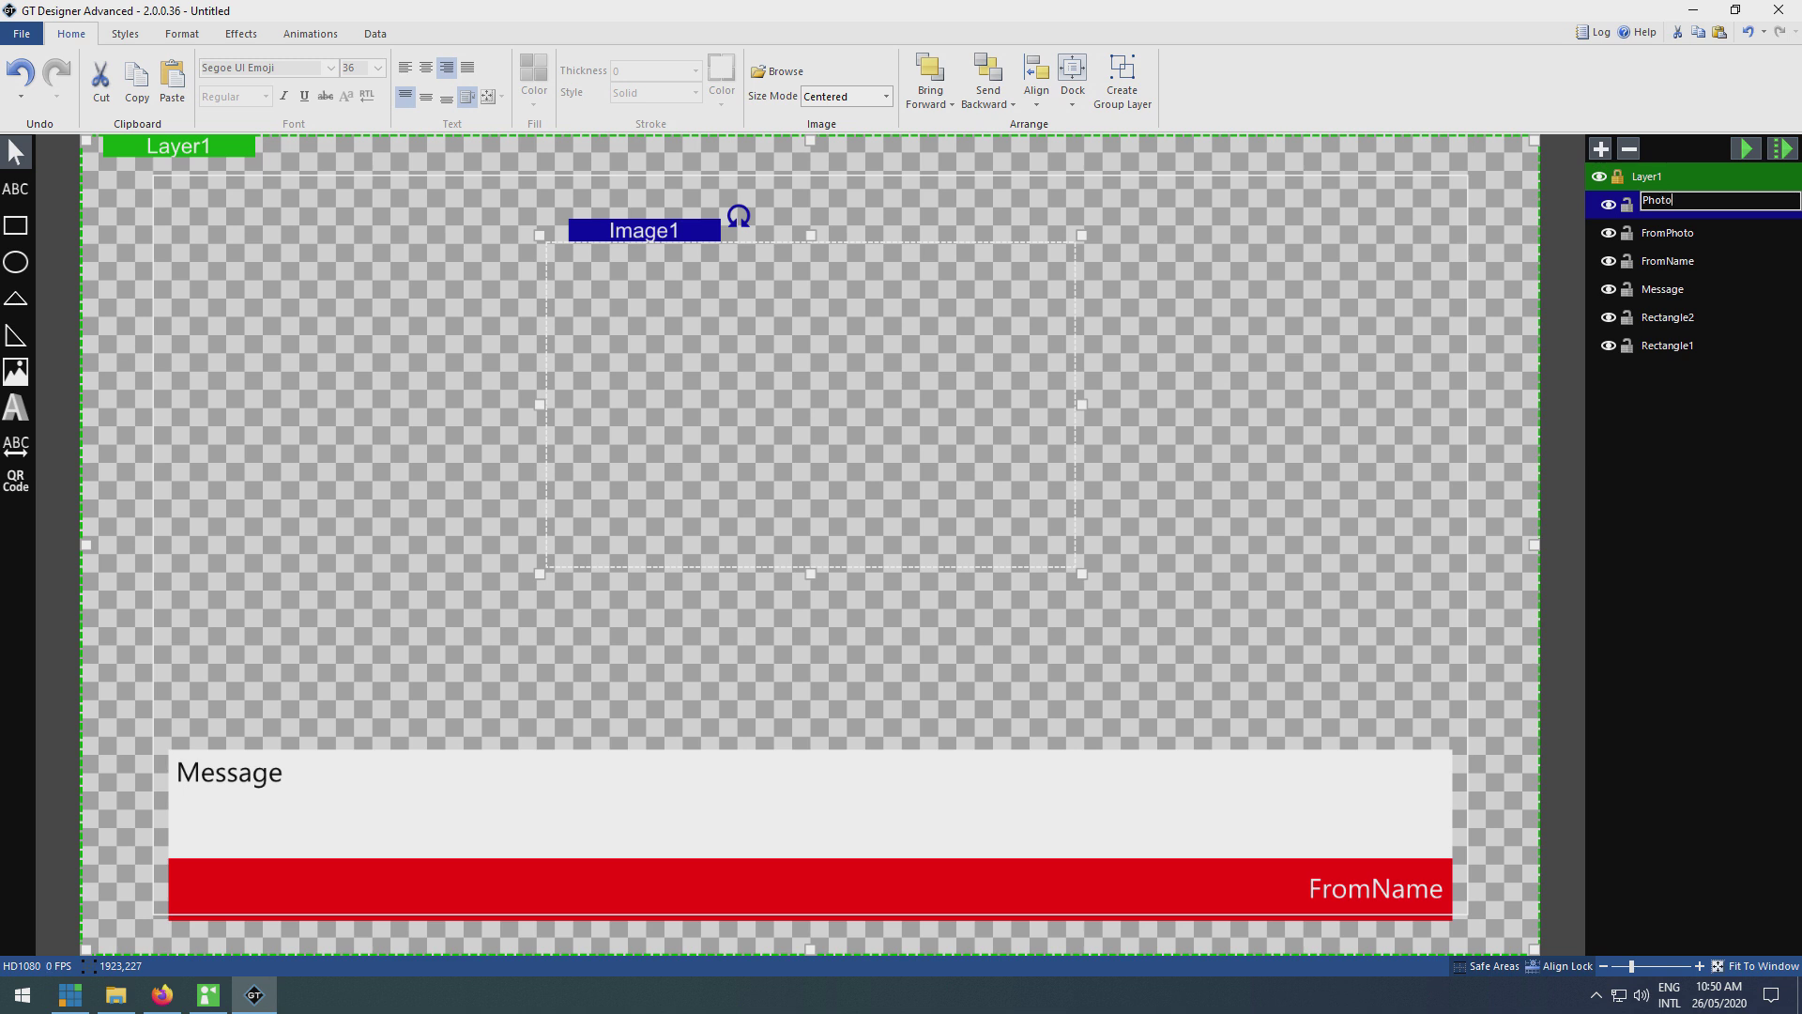
key("Return")
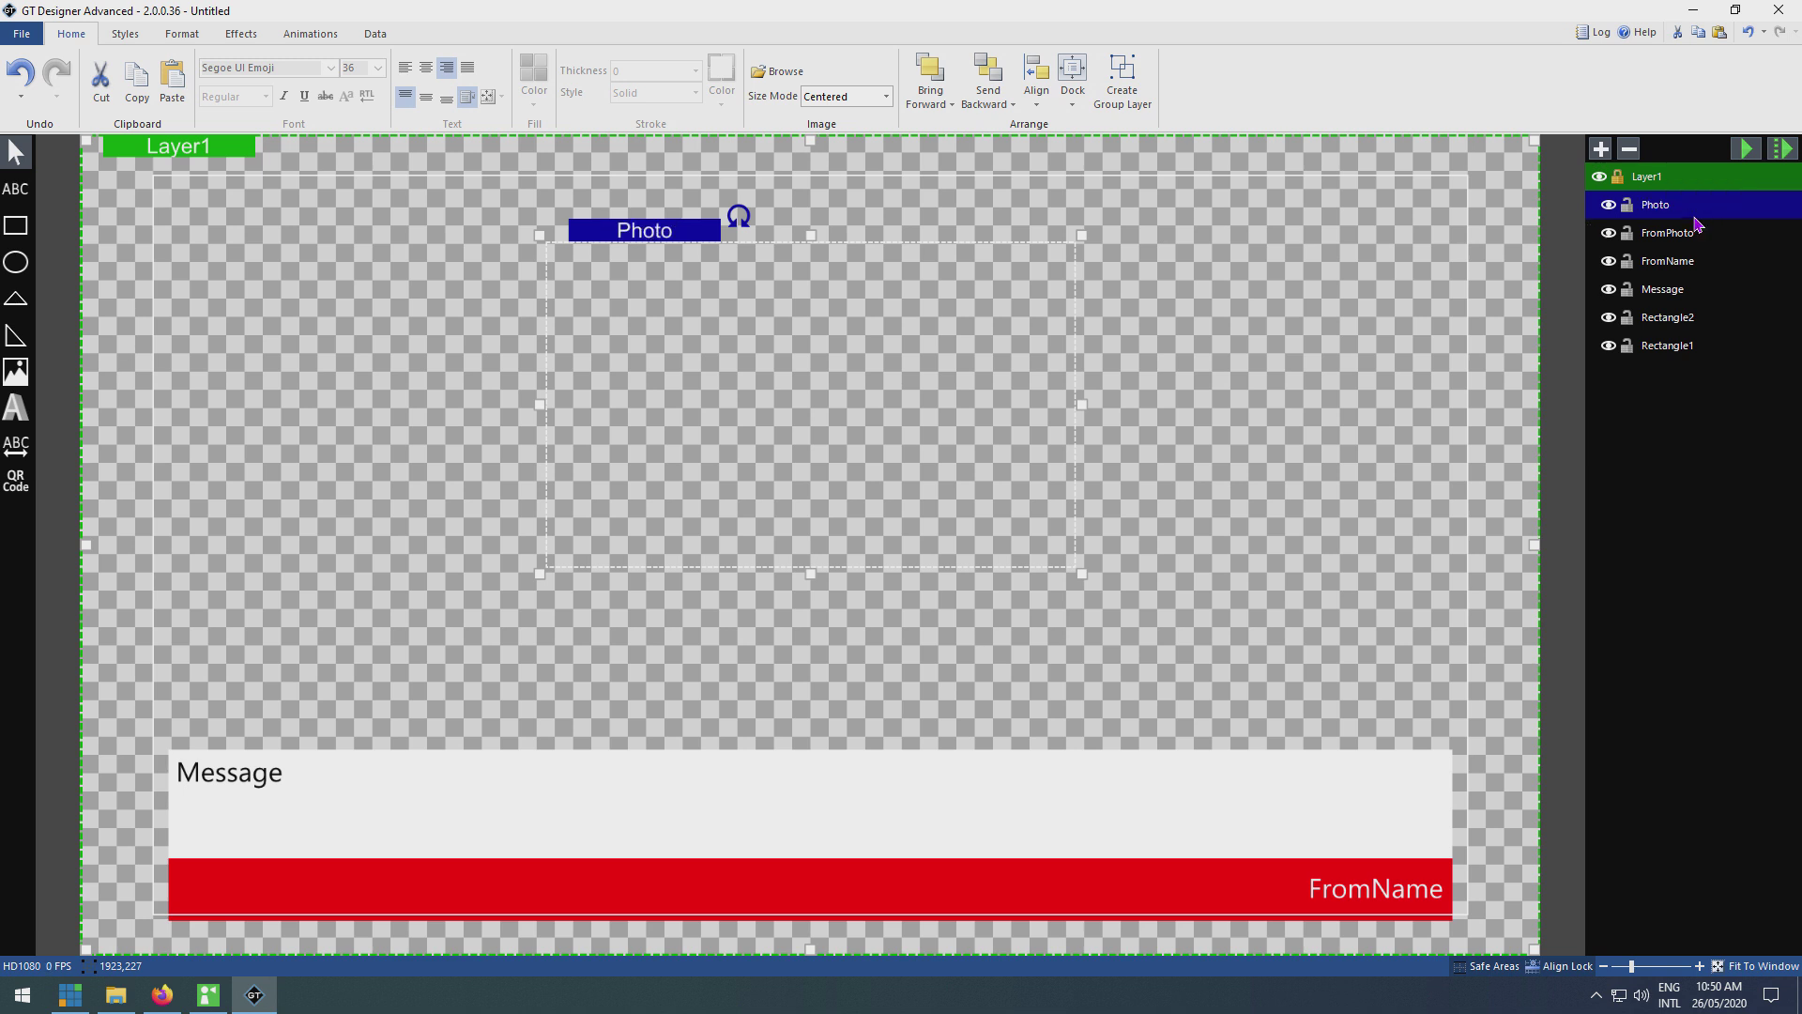
left_click(241, 801)
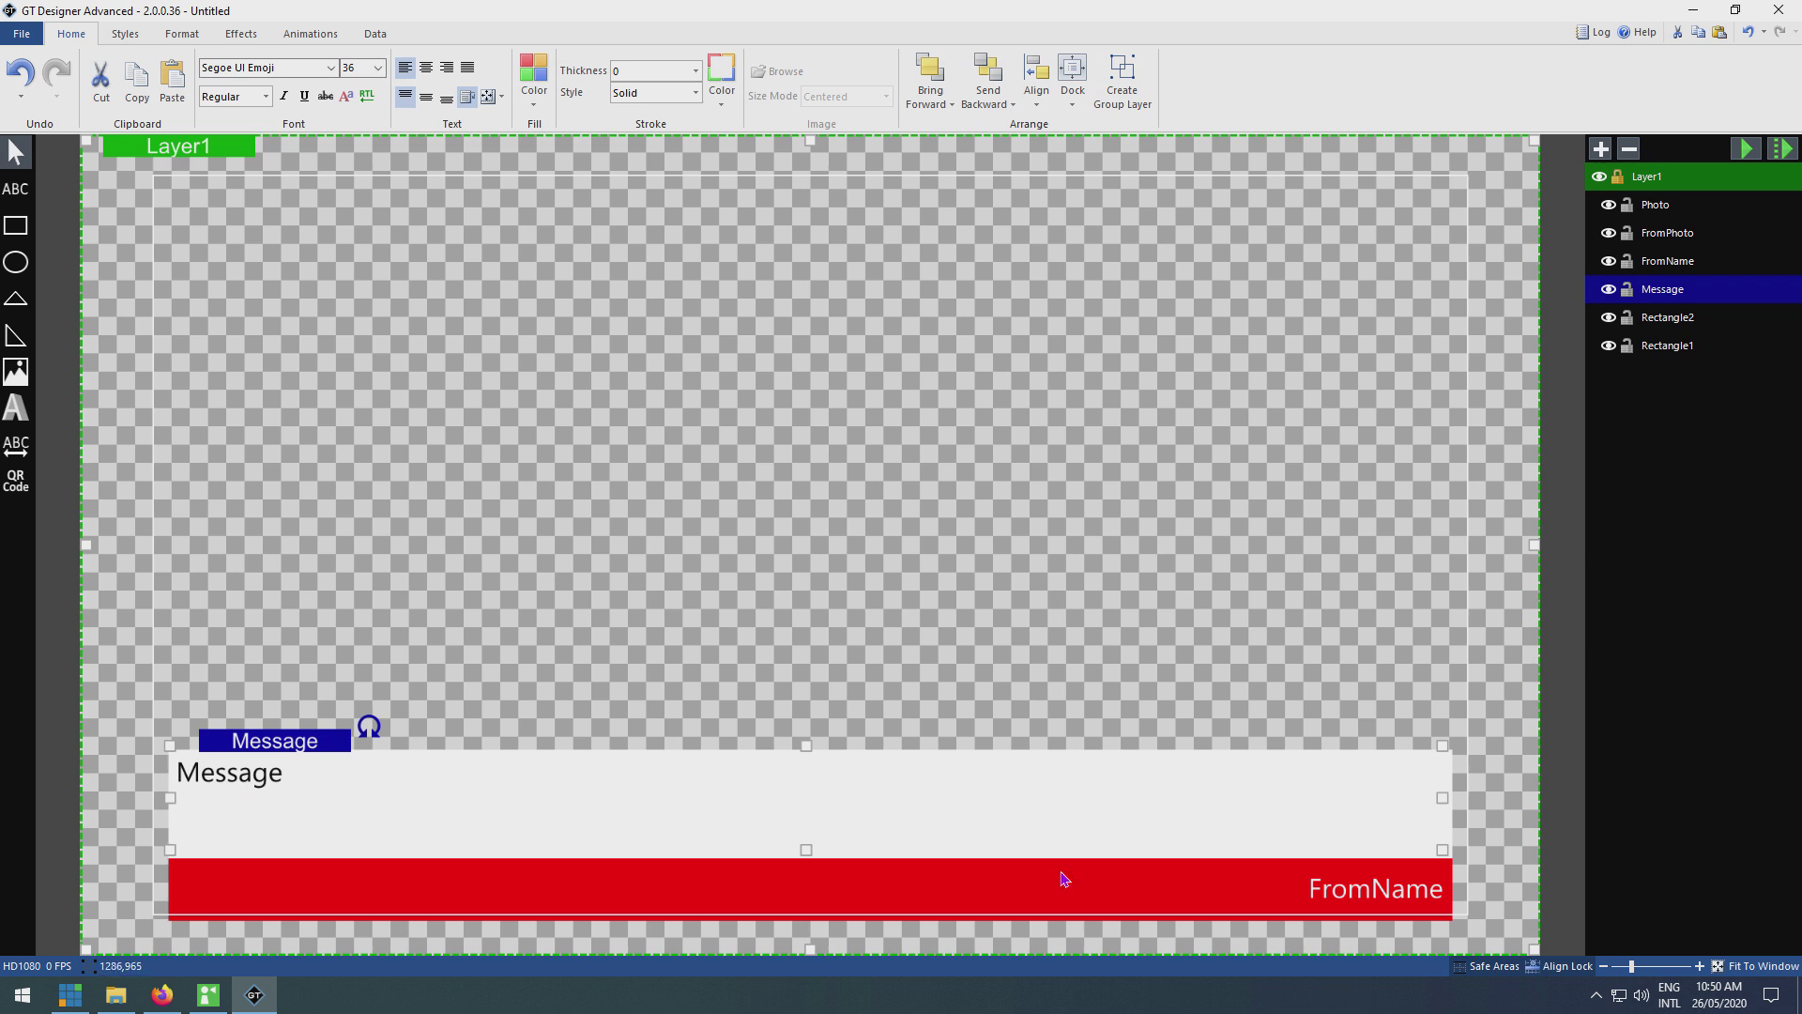
left_click(1310, 899)
left_click(1385, 763)
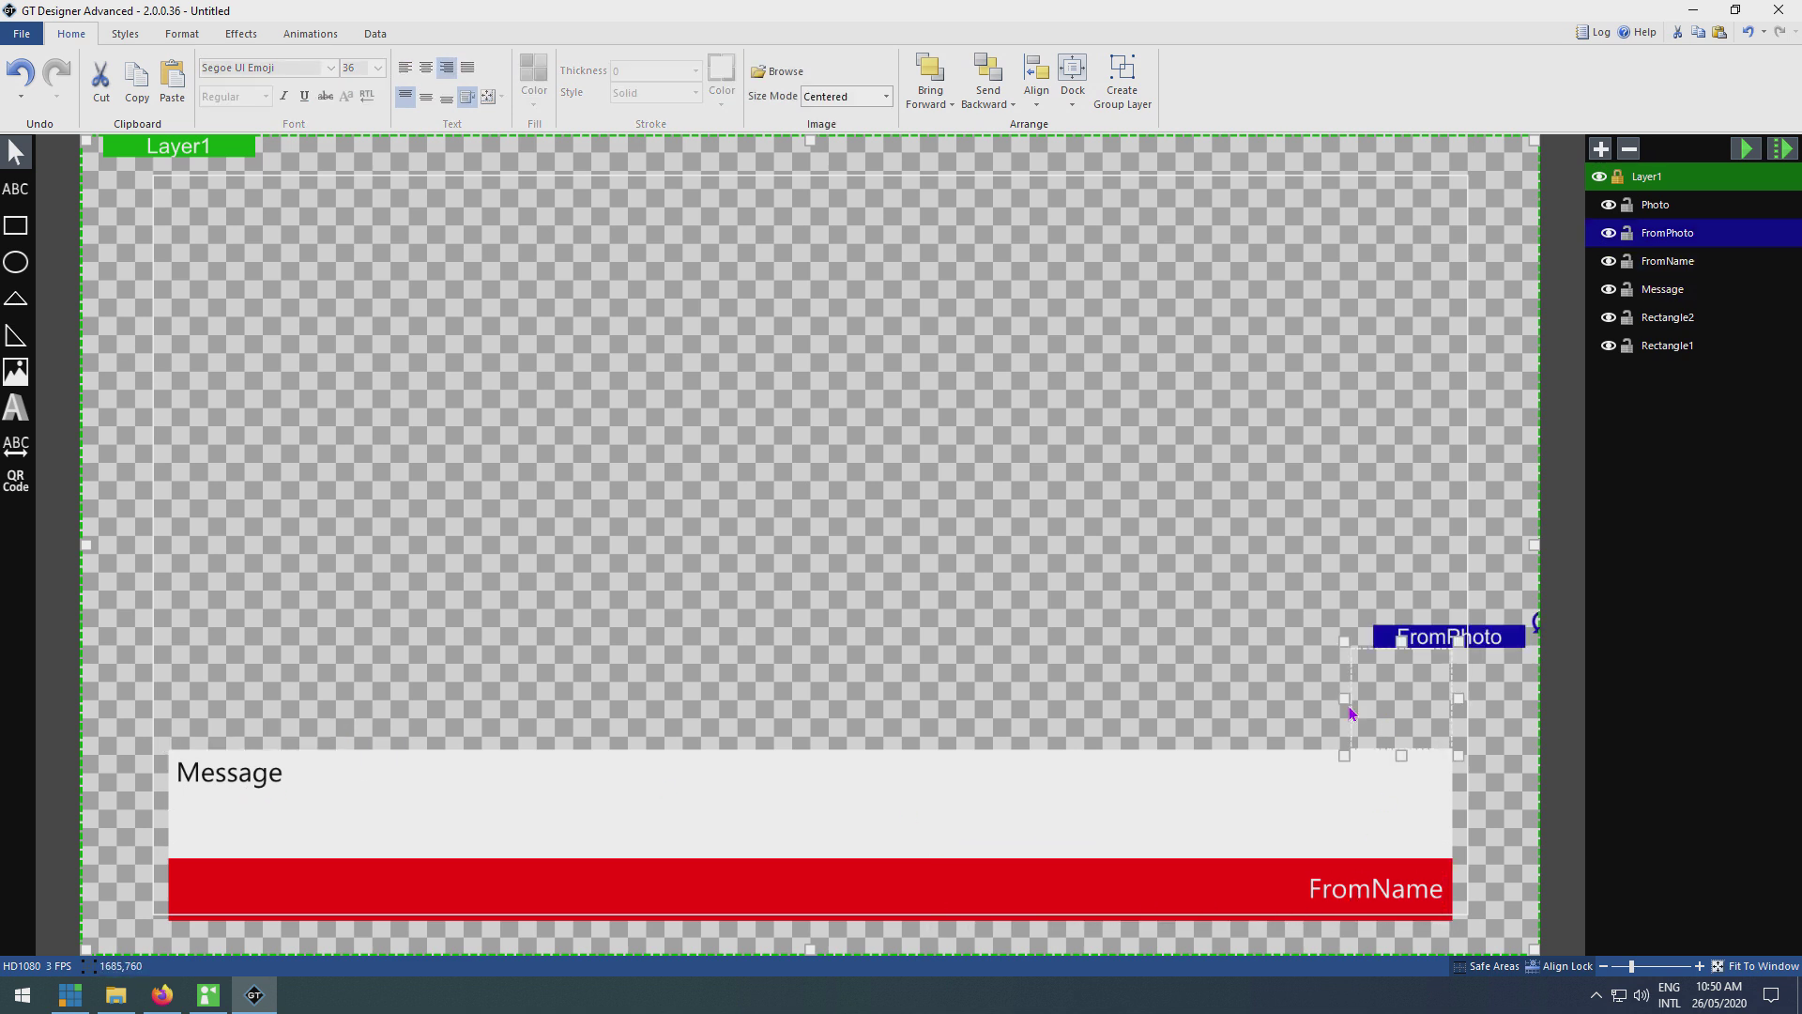
left_click(886, 294)
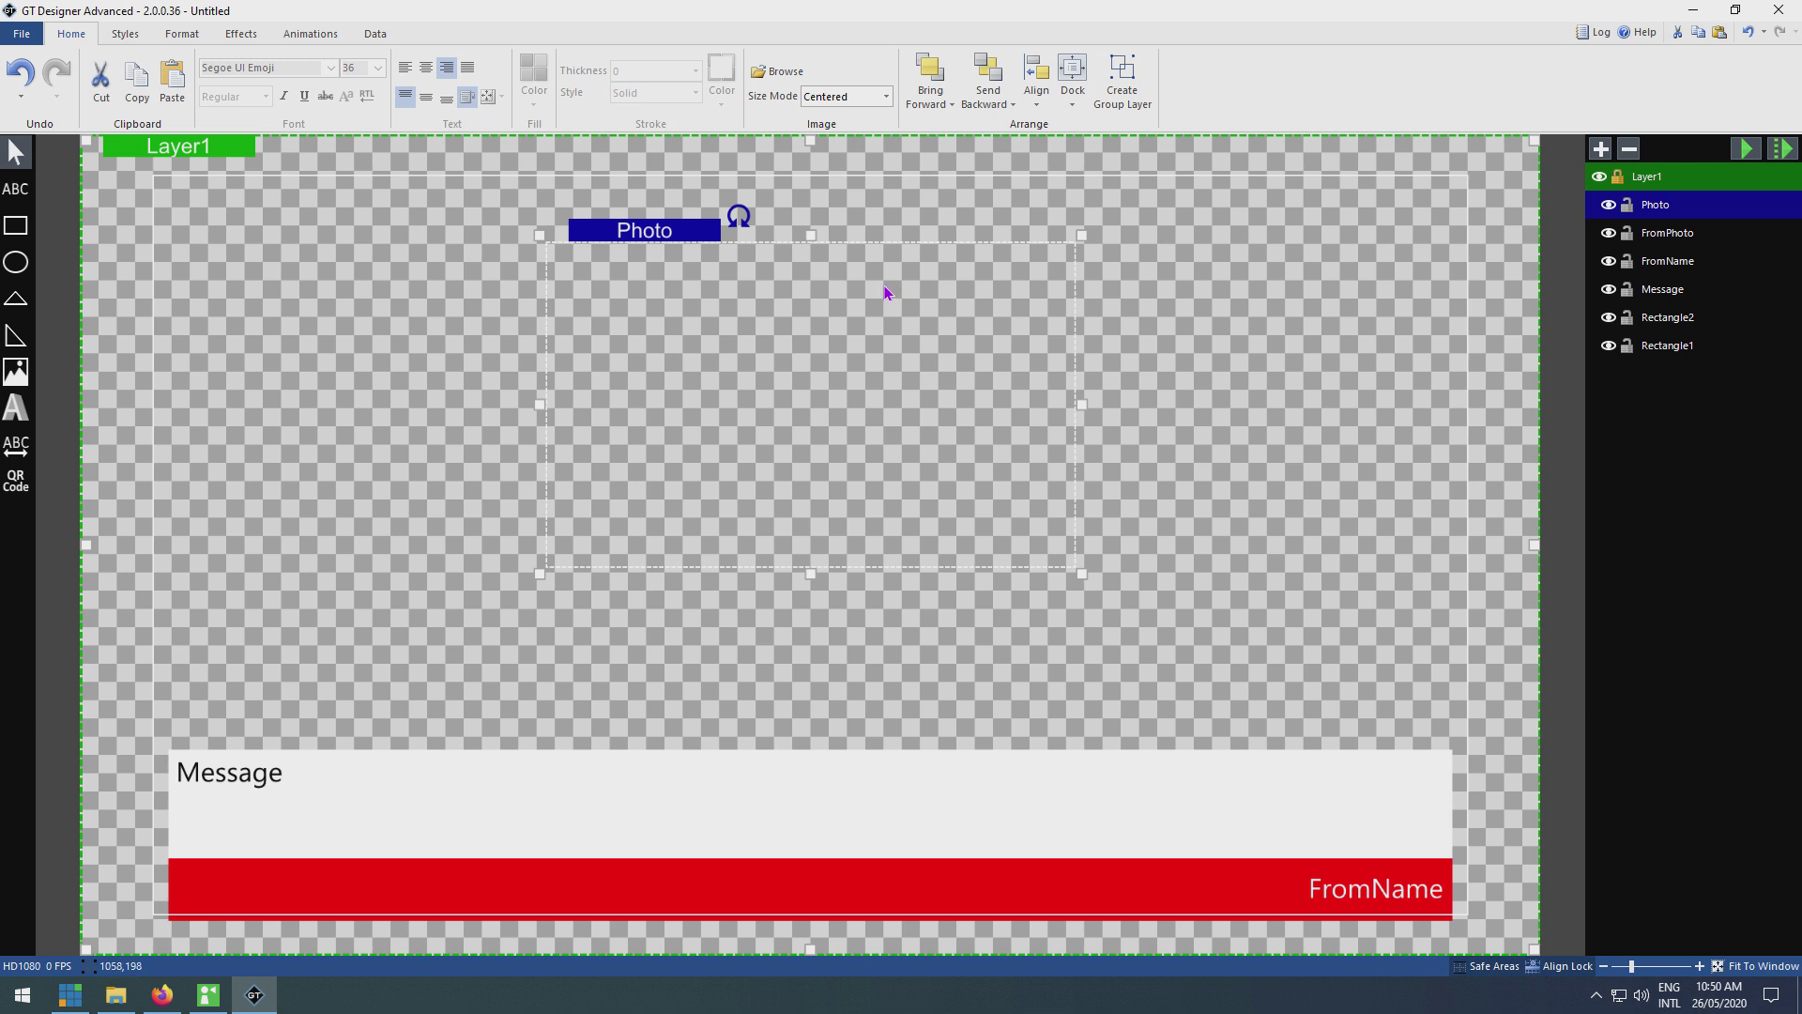
Step: Add a text block at the left end of the red bar and set its font to Segoe UI Emoji
key("t")
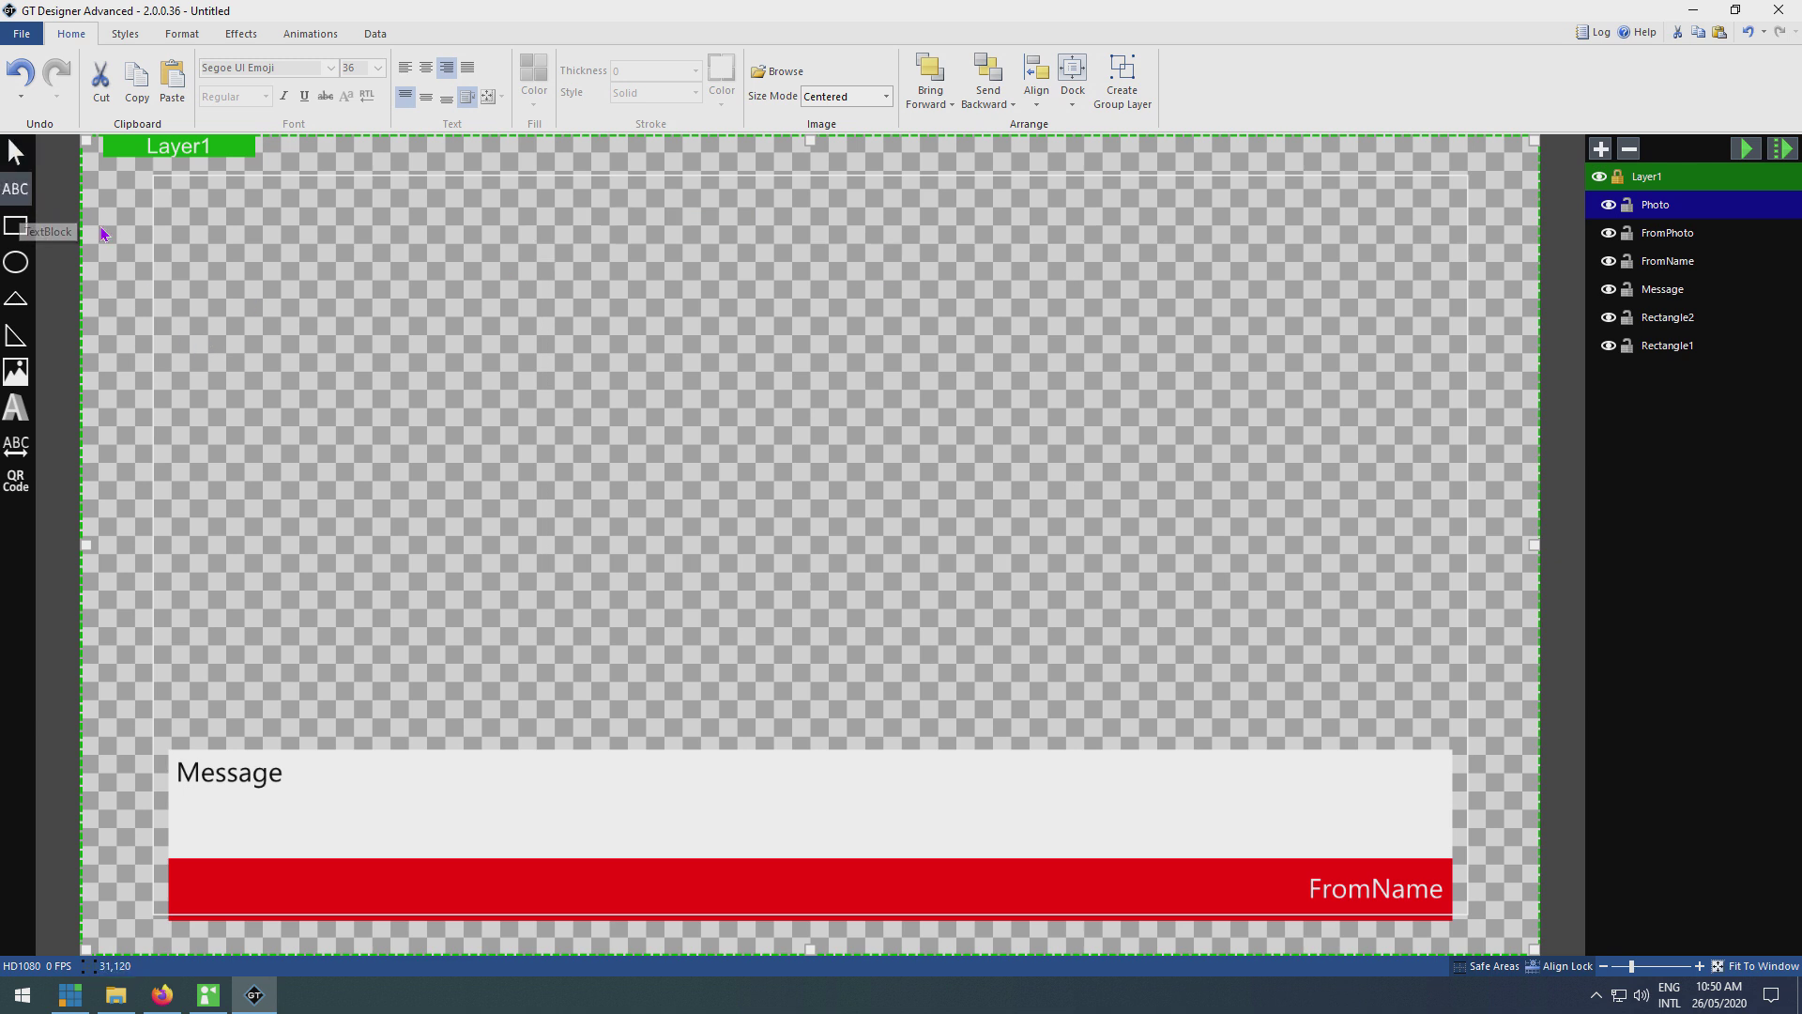
left_click_drag(185, 873, 525, 923)
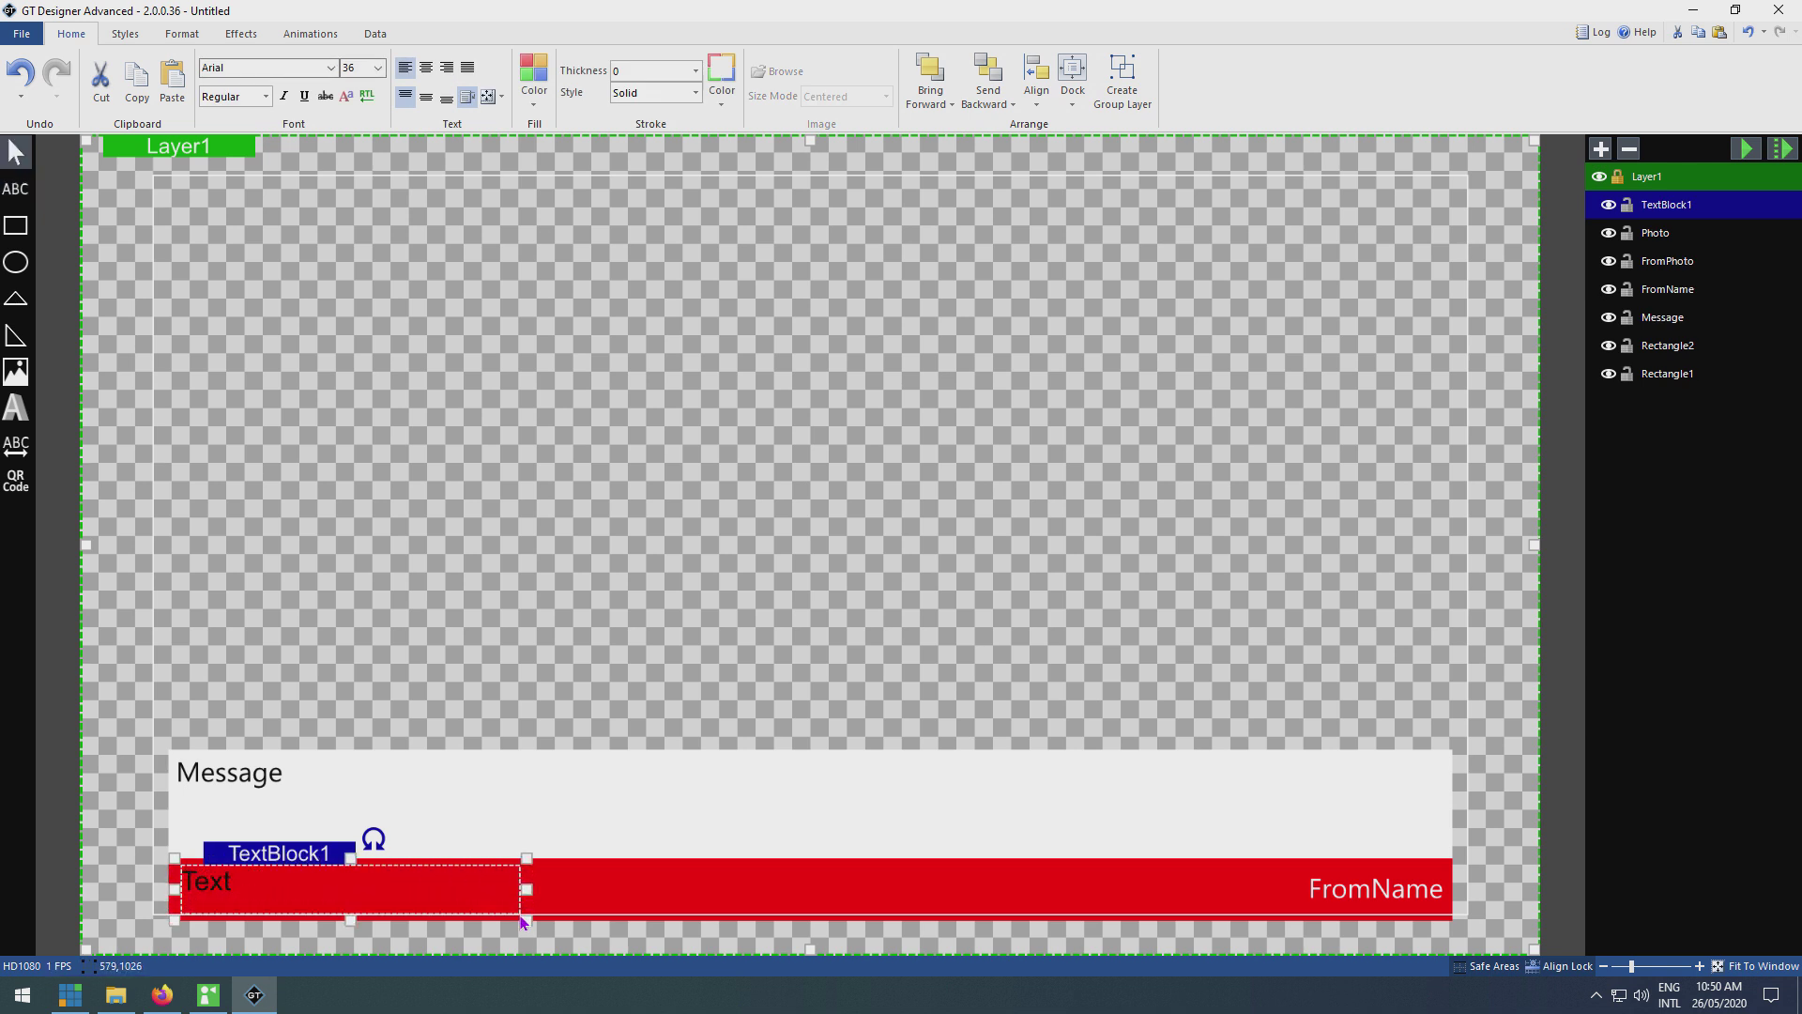
left_click(330, 67)
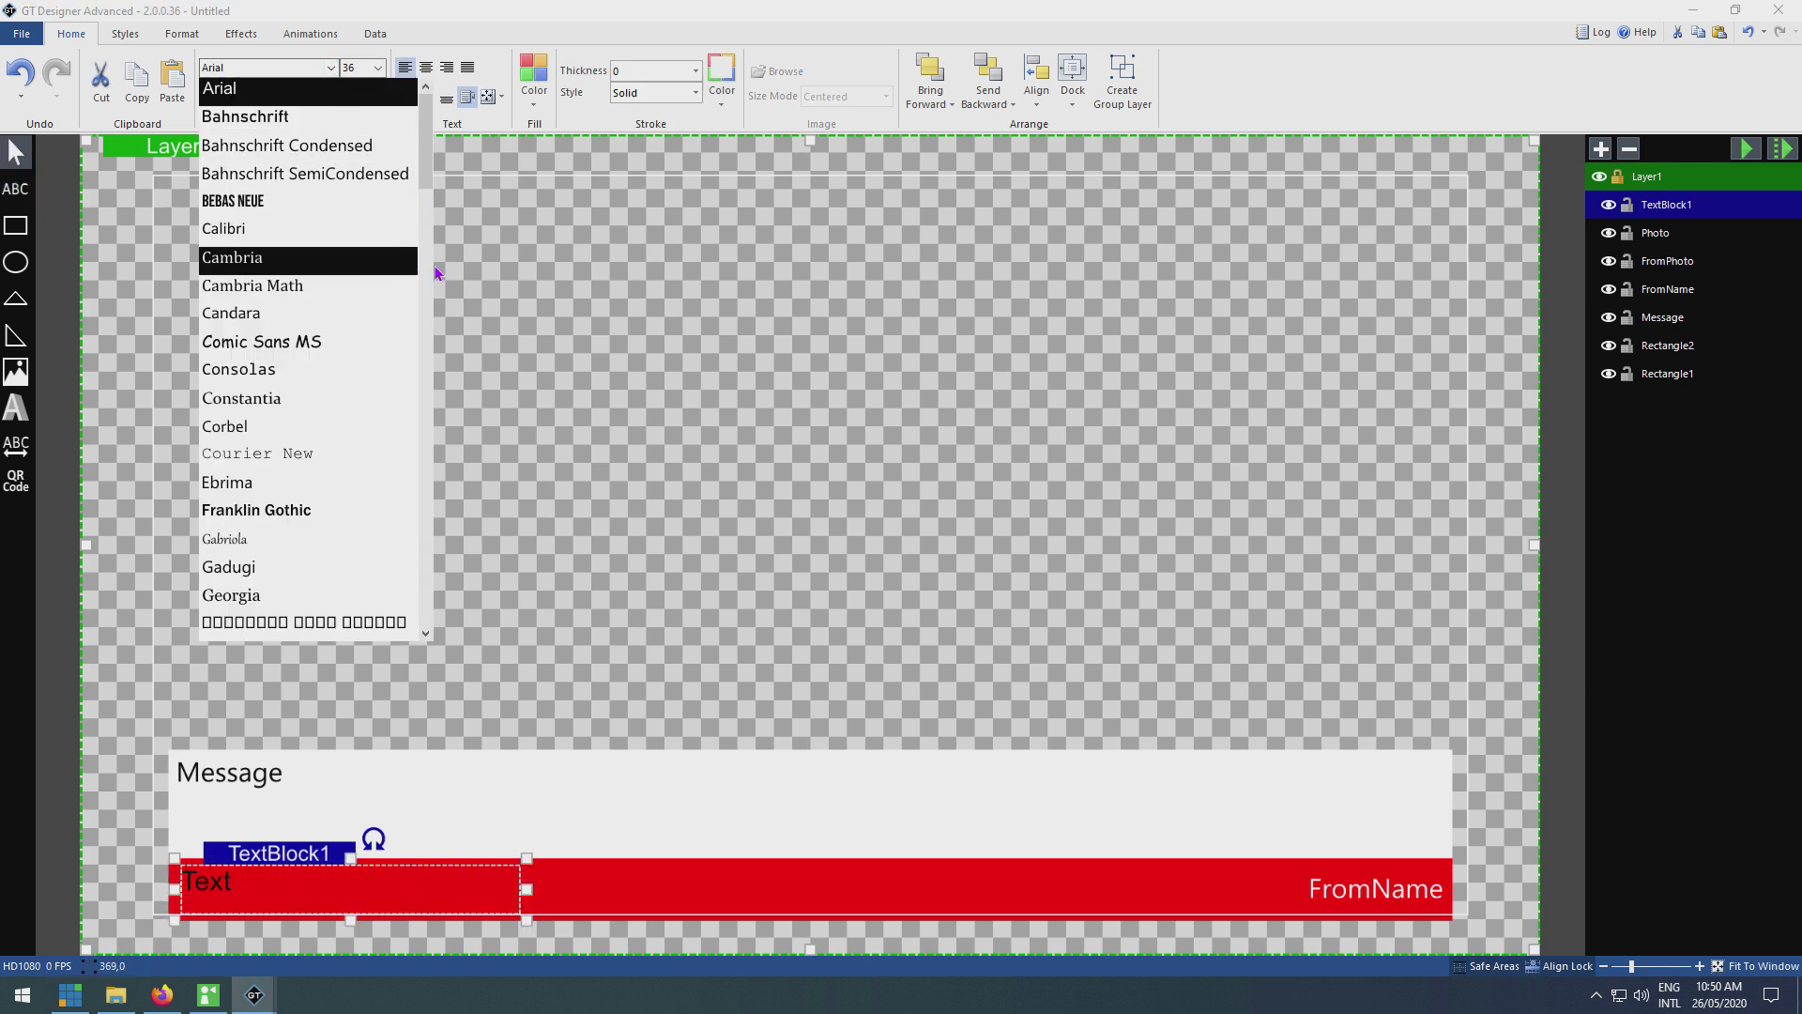
left_click(427, 505)
scroll(350, 454, "down", 1)
left_click(352, 427)
Step: Set the new text block's sizing to Shrink and color its text white
left_click(467, 96)
left_click(502, 97)
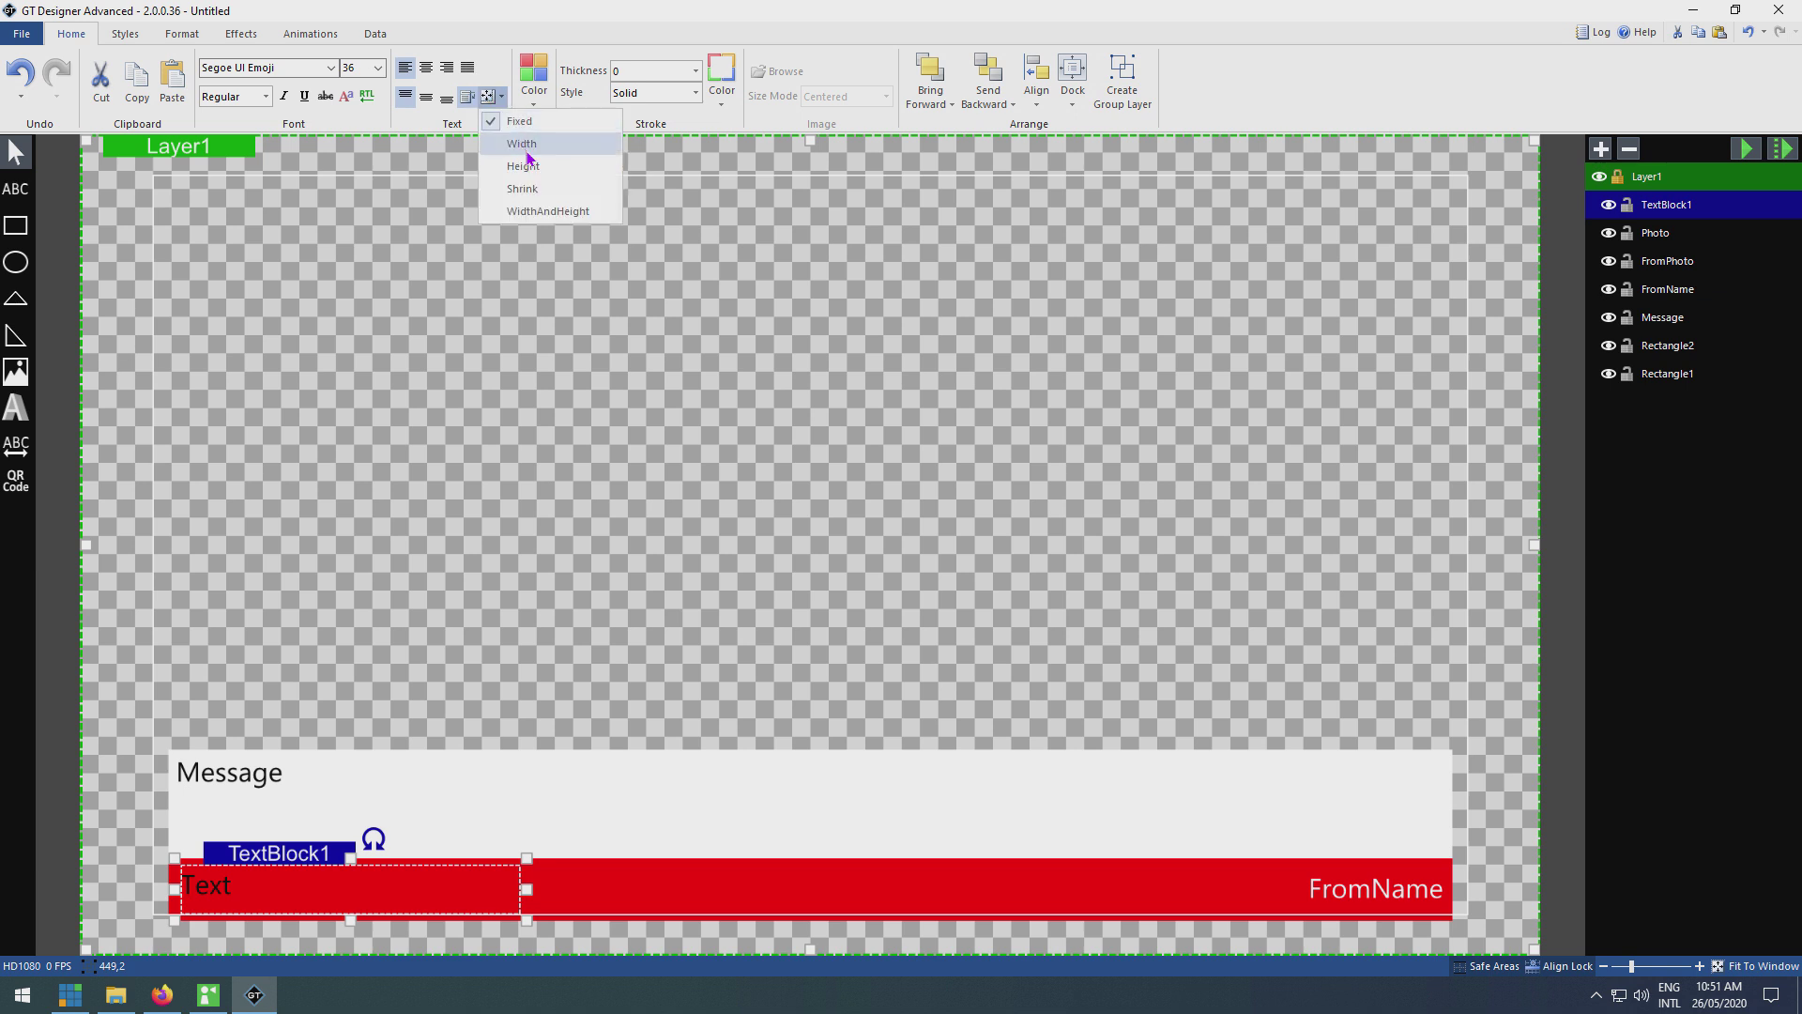
left_click(547, 189)
left_click(534, 75)
left_click(701, 128)
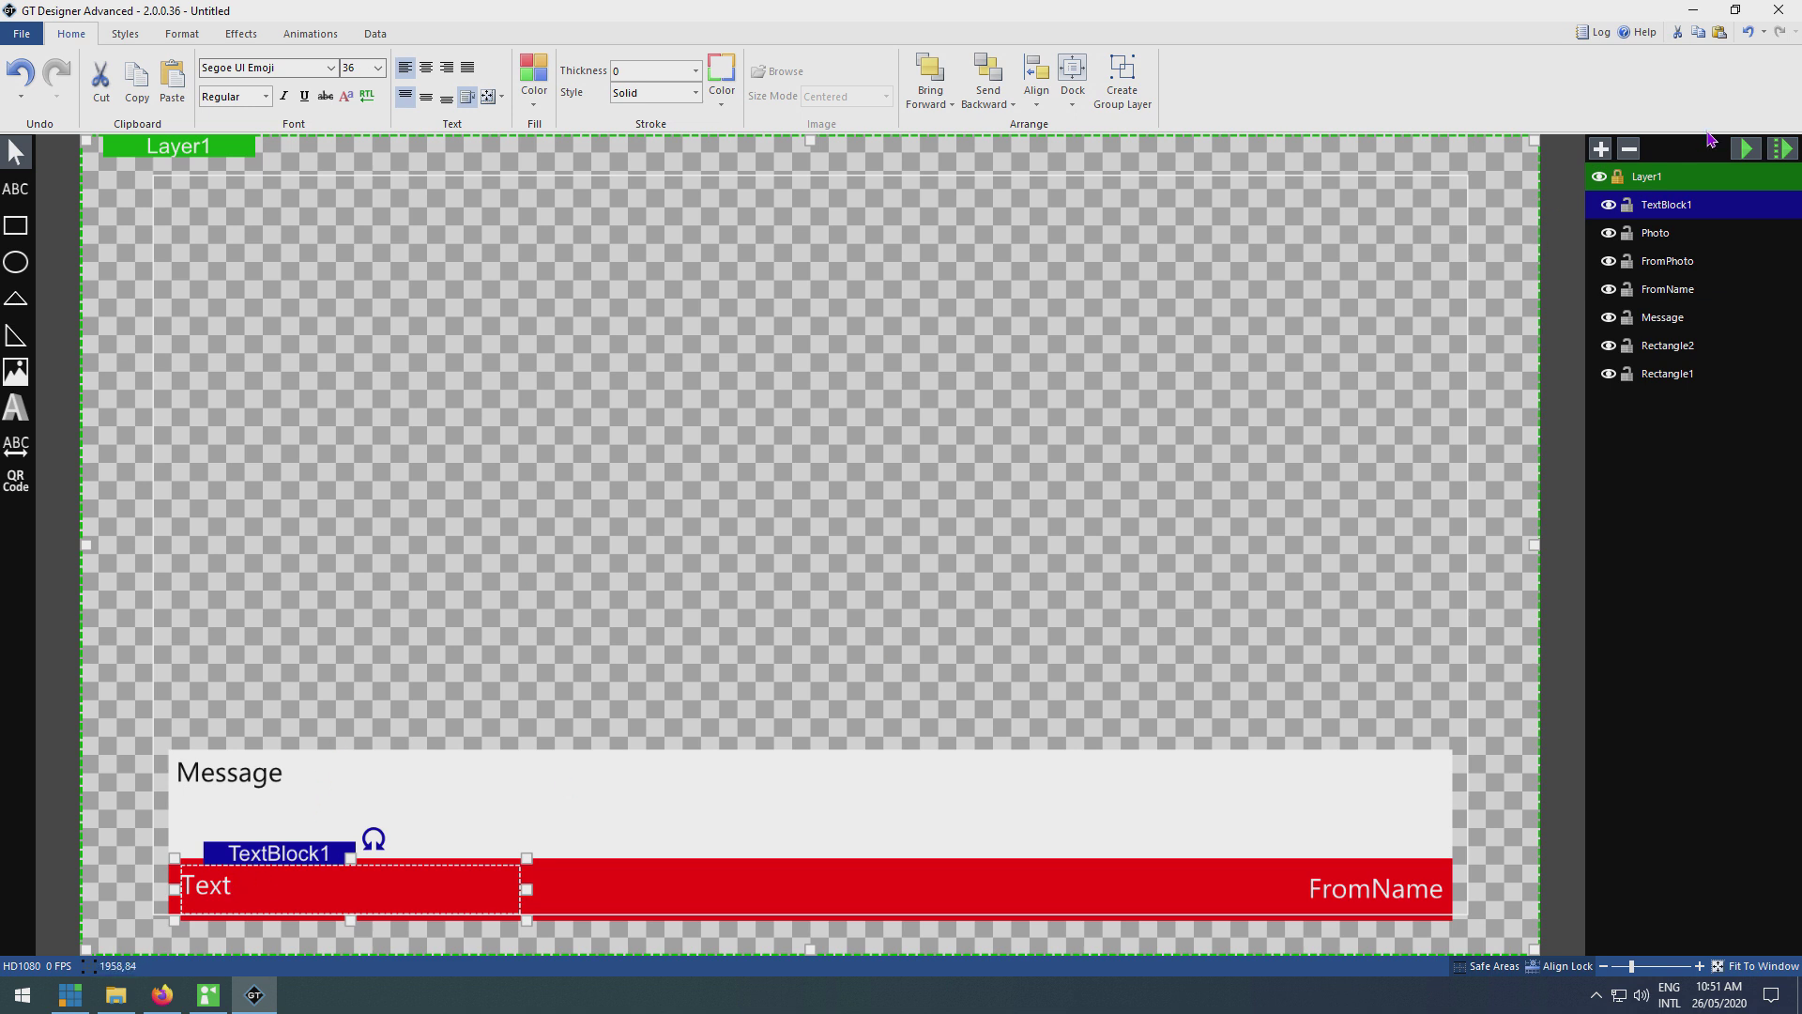
Step: Rename the new text block Title and change its text to "vMix Tutorial!"
left_click(1683, 203)
type("Title")
key("Return")
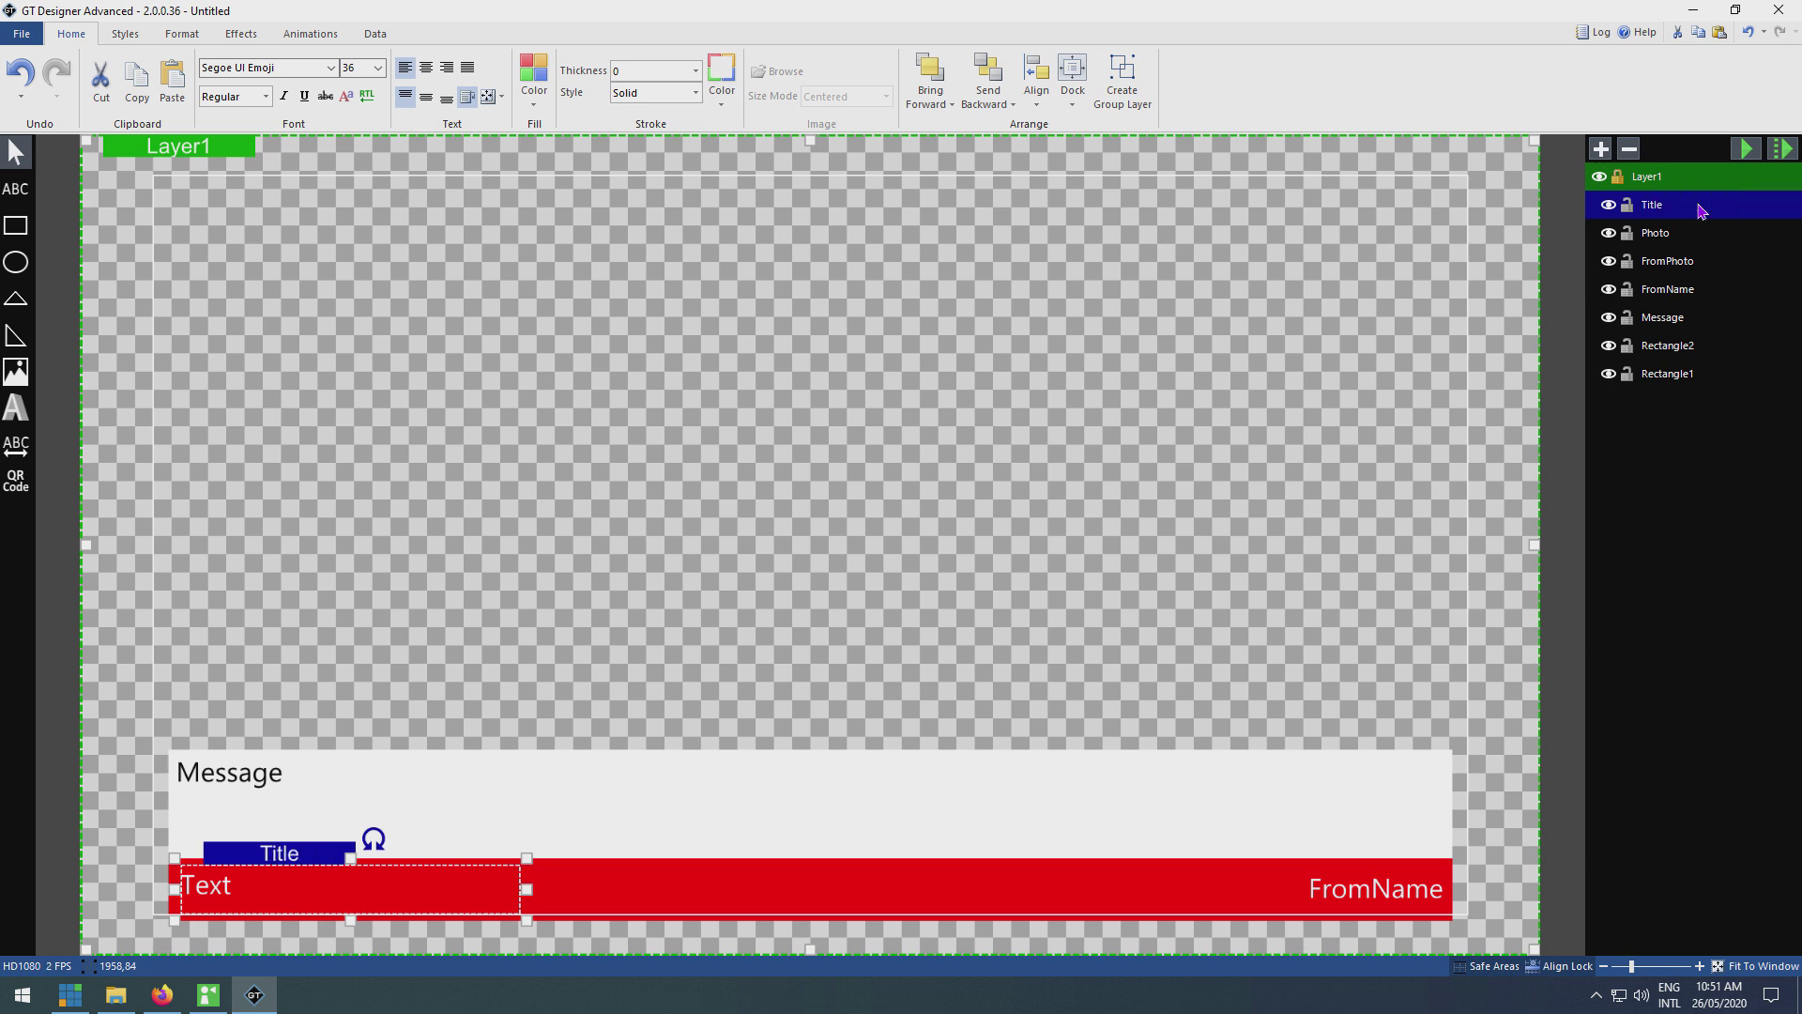
double_click(228, 897)
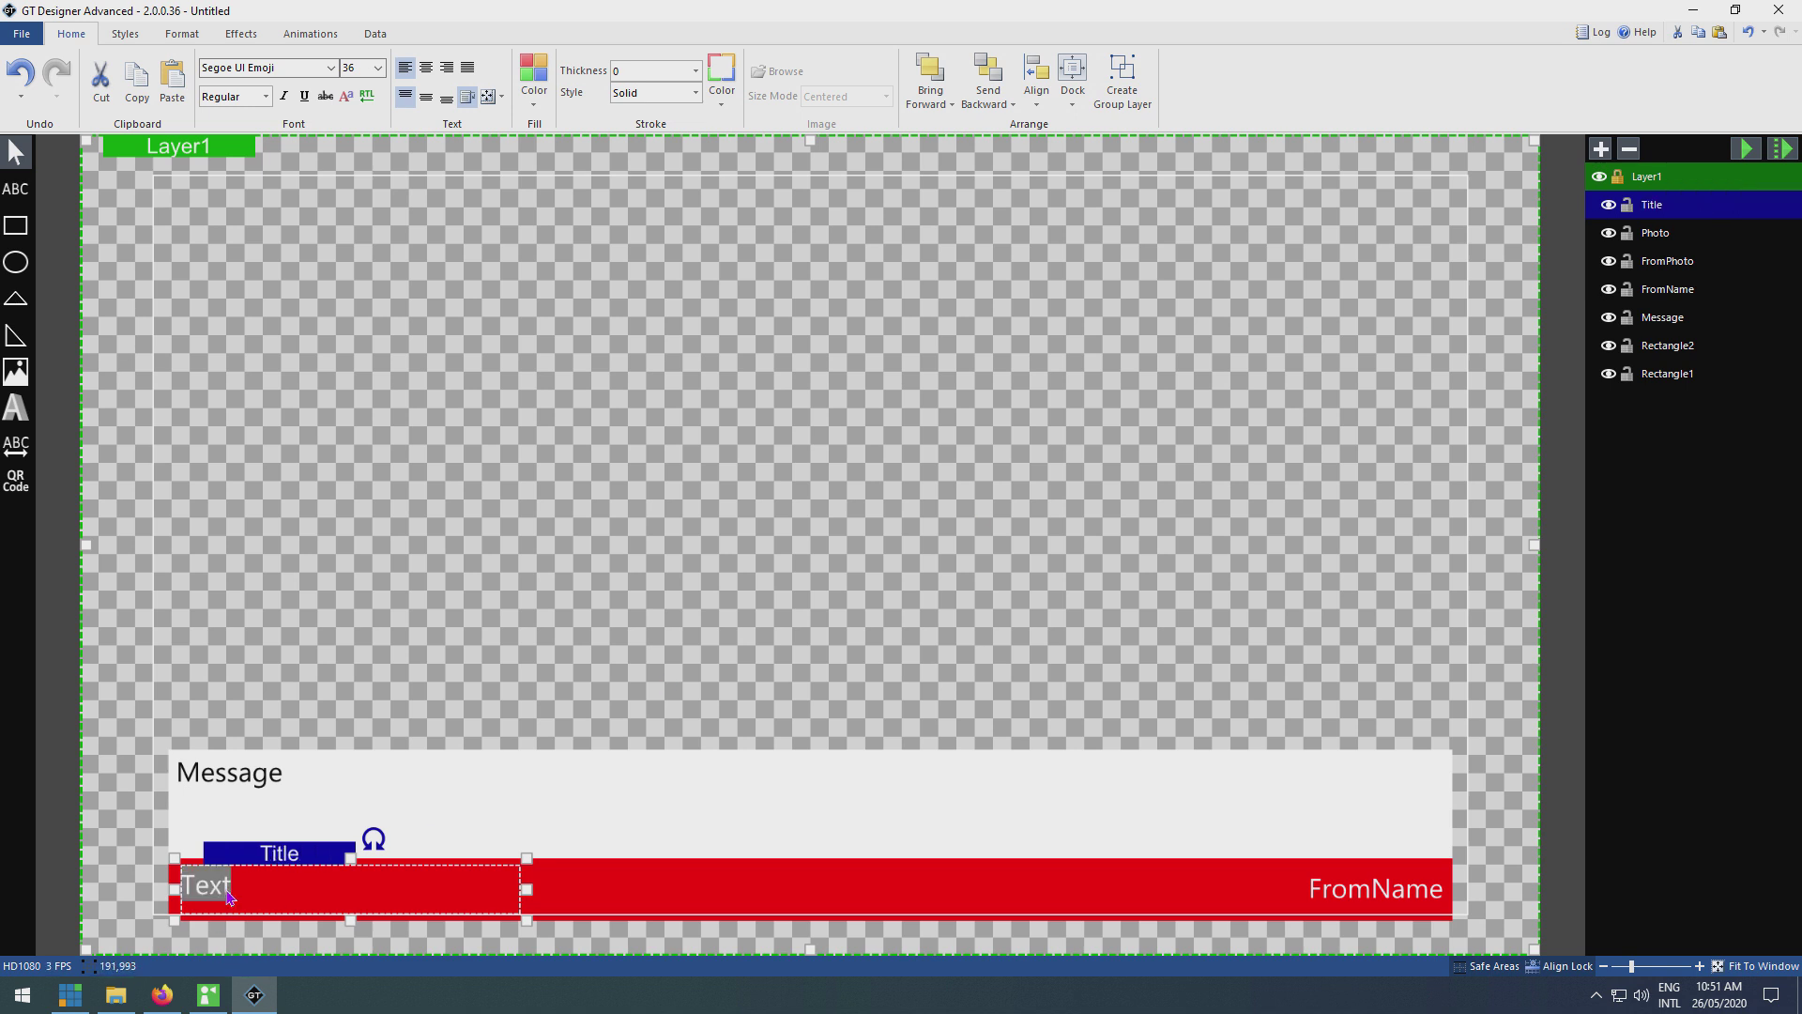
type("vMix")
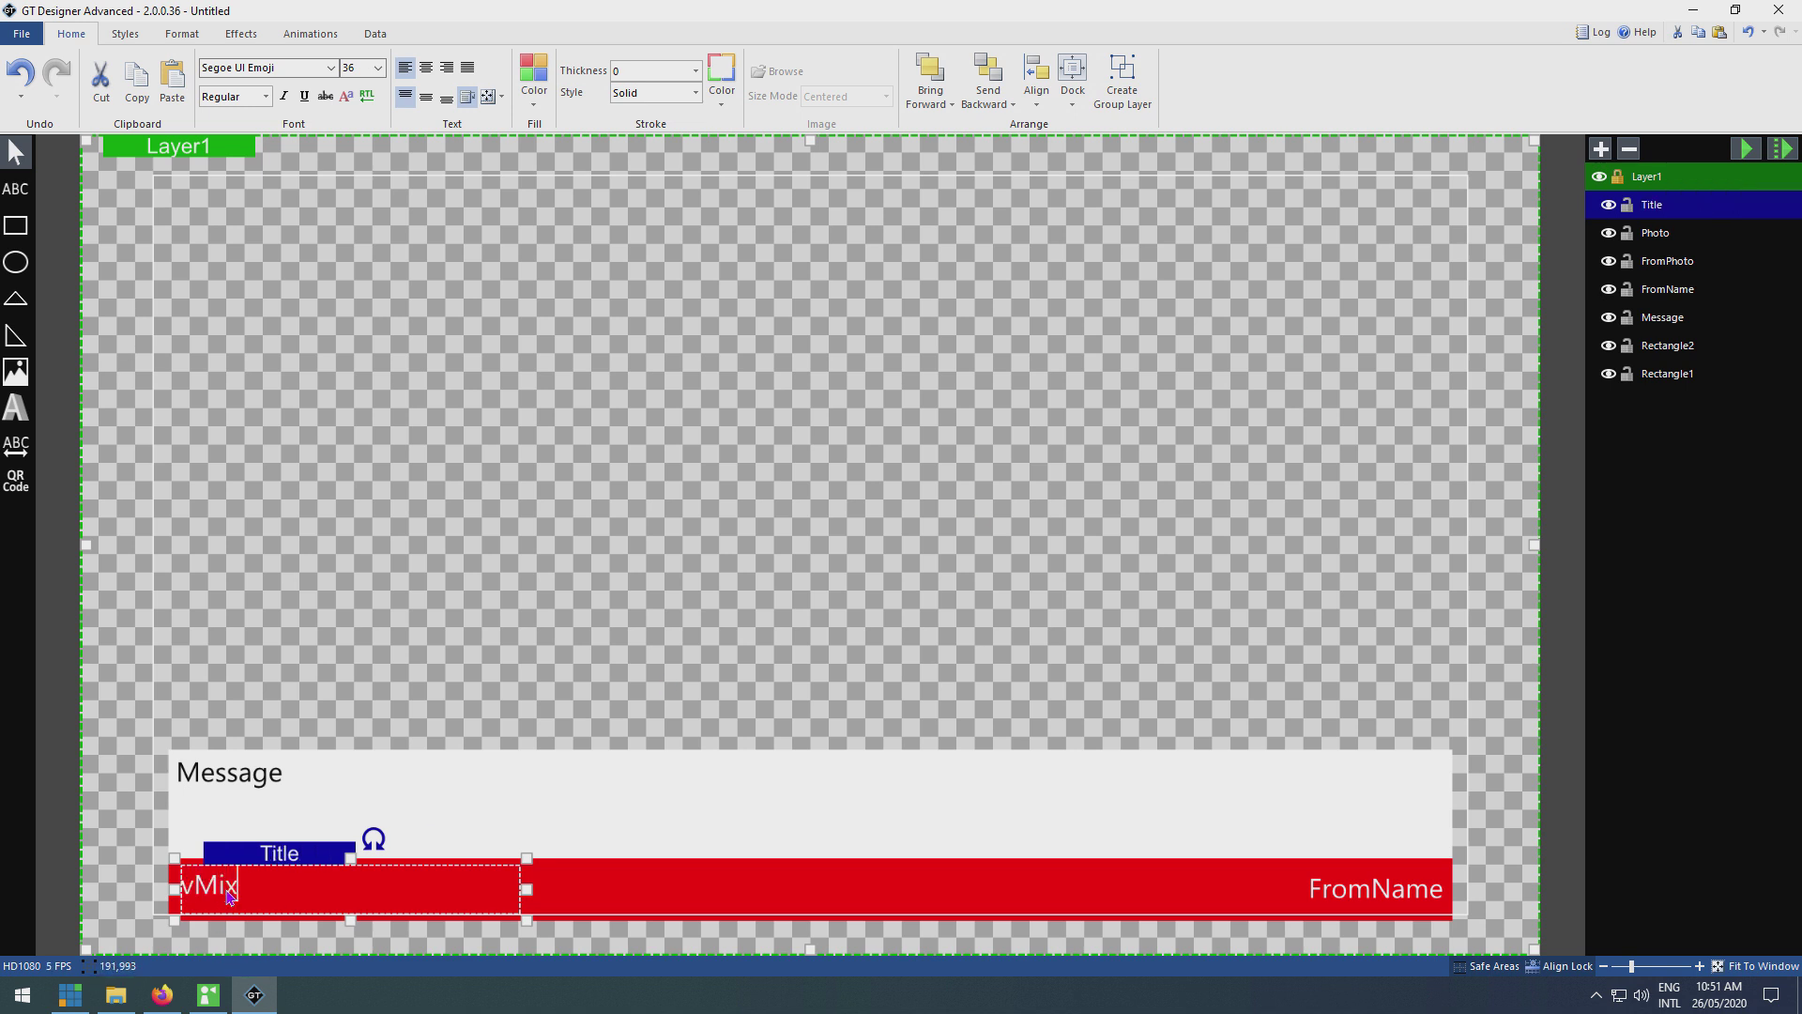
type(" Tutorial!")
left_click(512, 691)
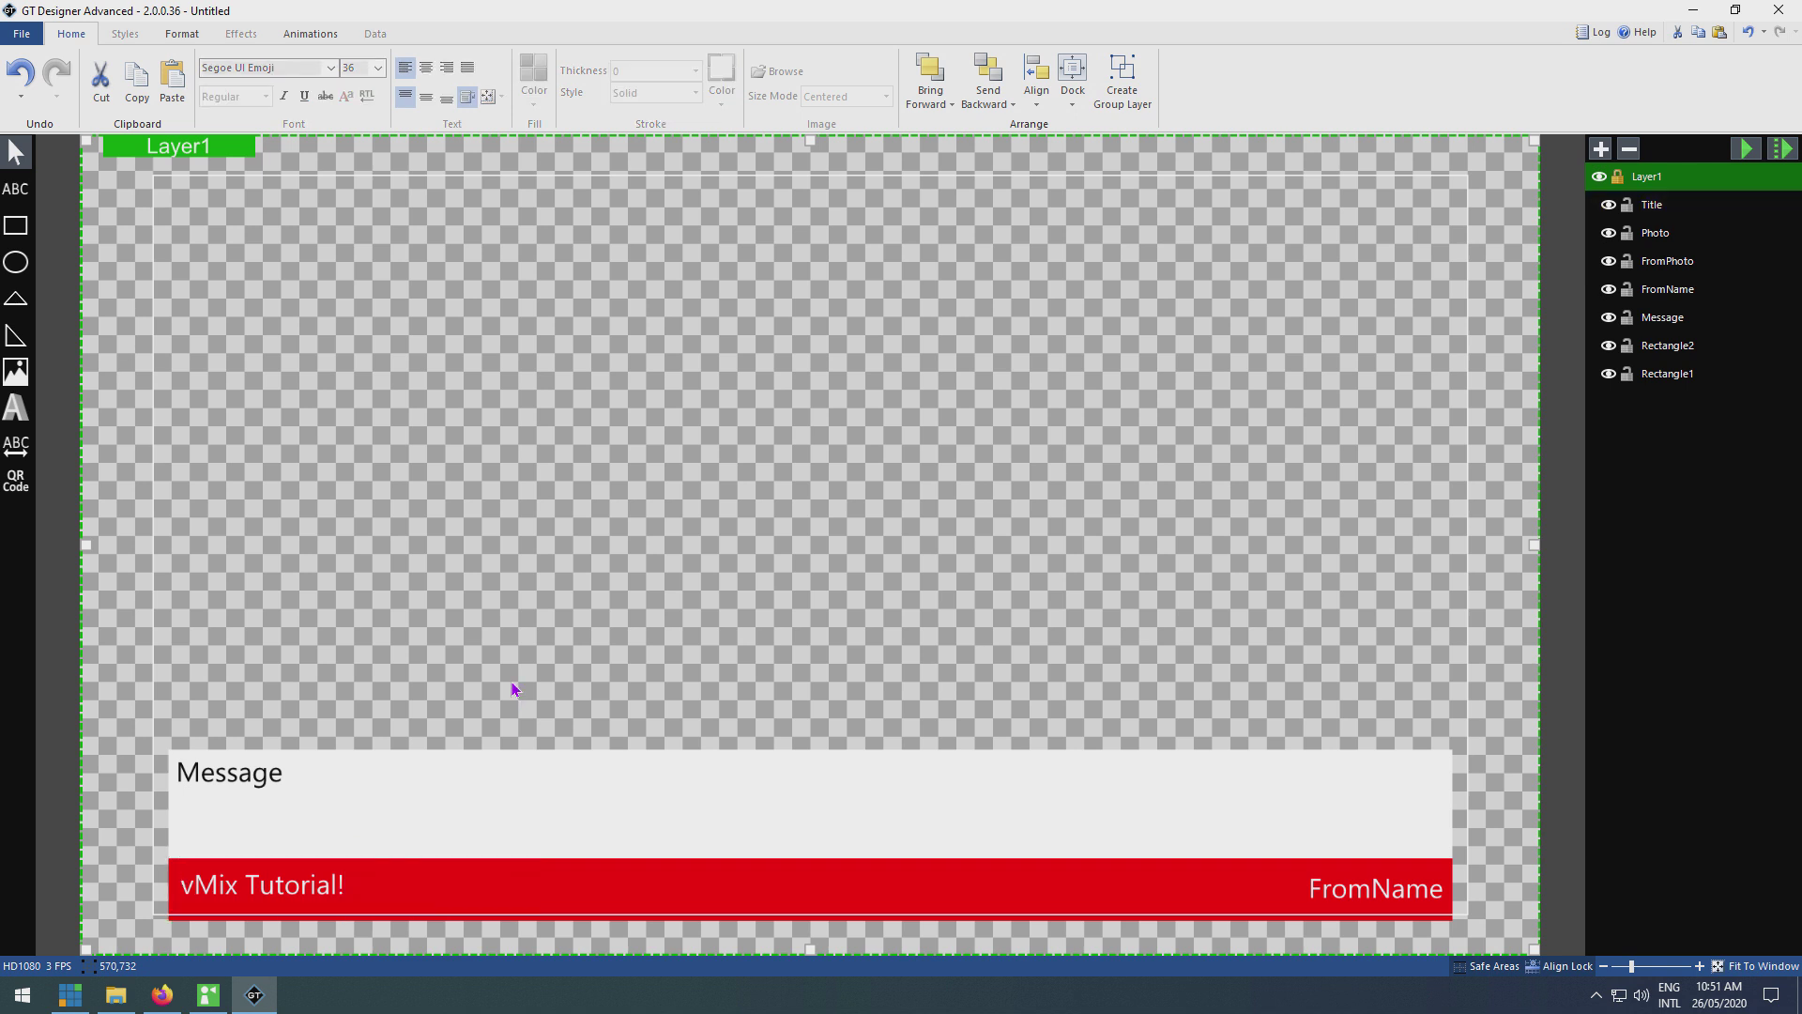
Step: Save the title as "Timts terrible social title" in the Custom Titles for social folder
left_click(19, 36)
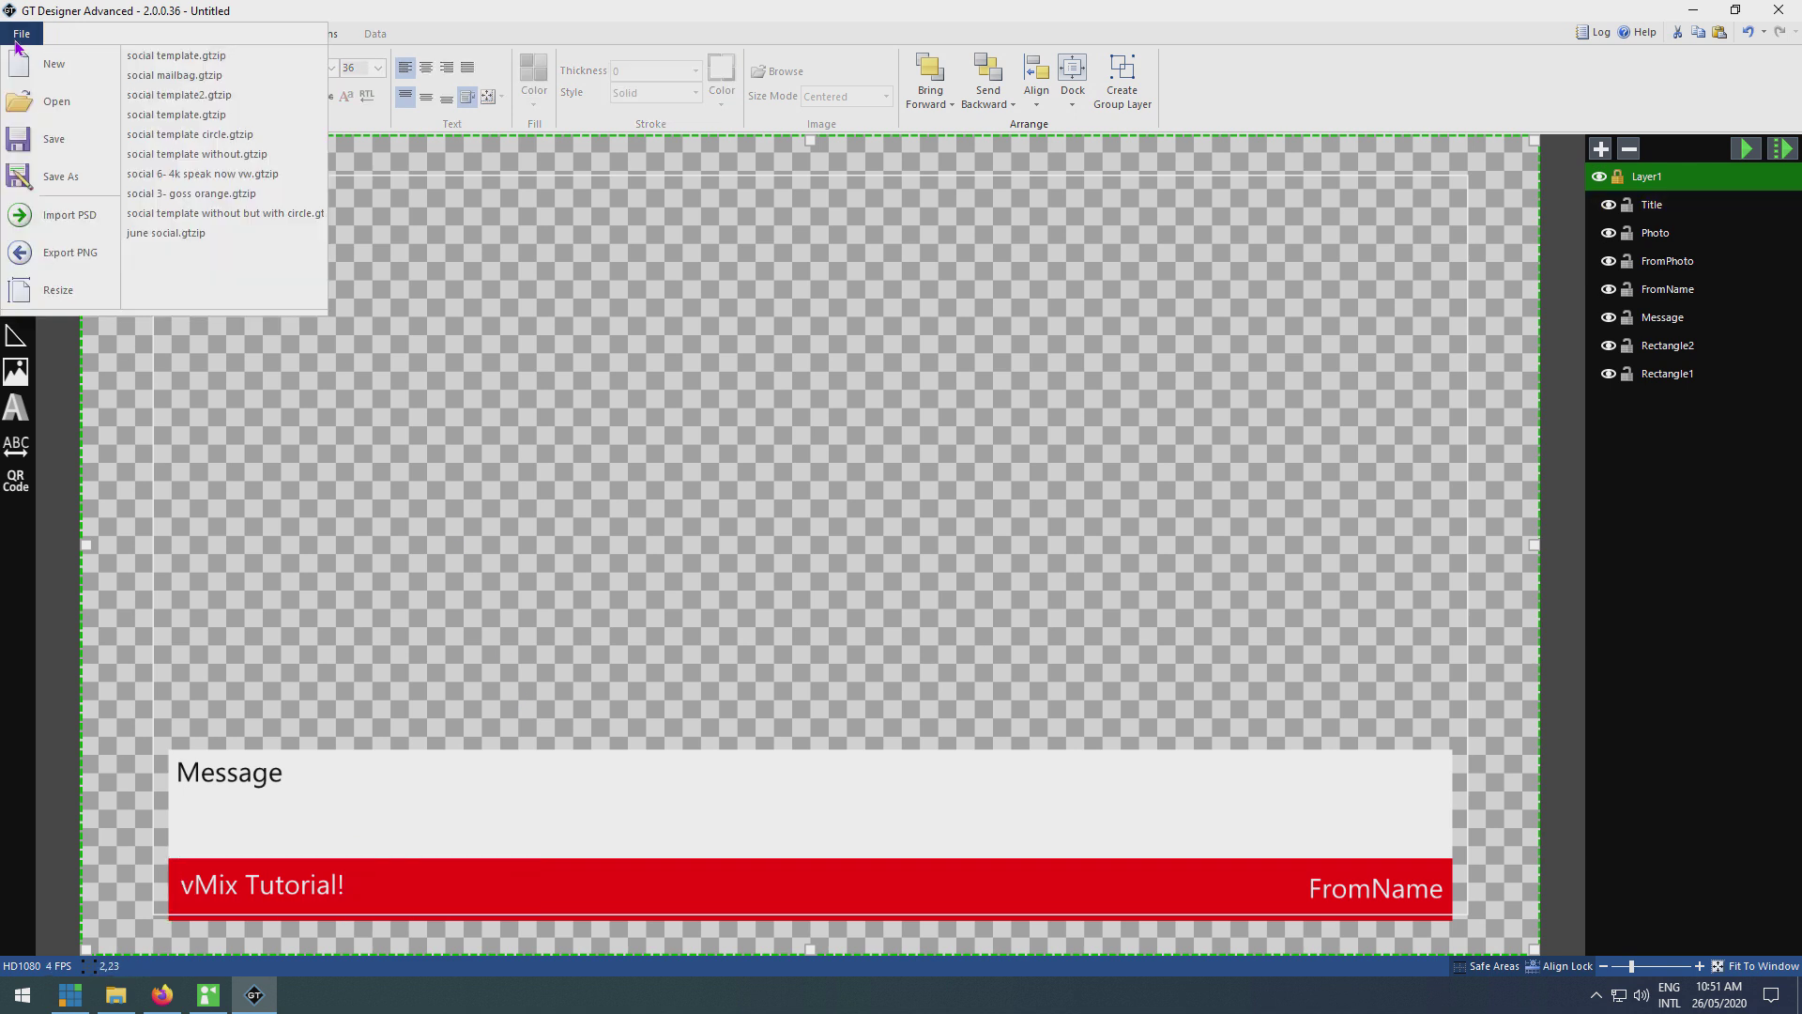
left_click(68, 172)
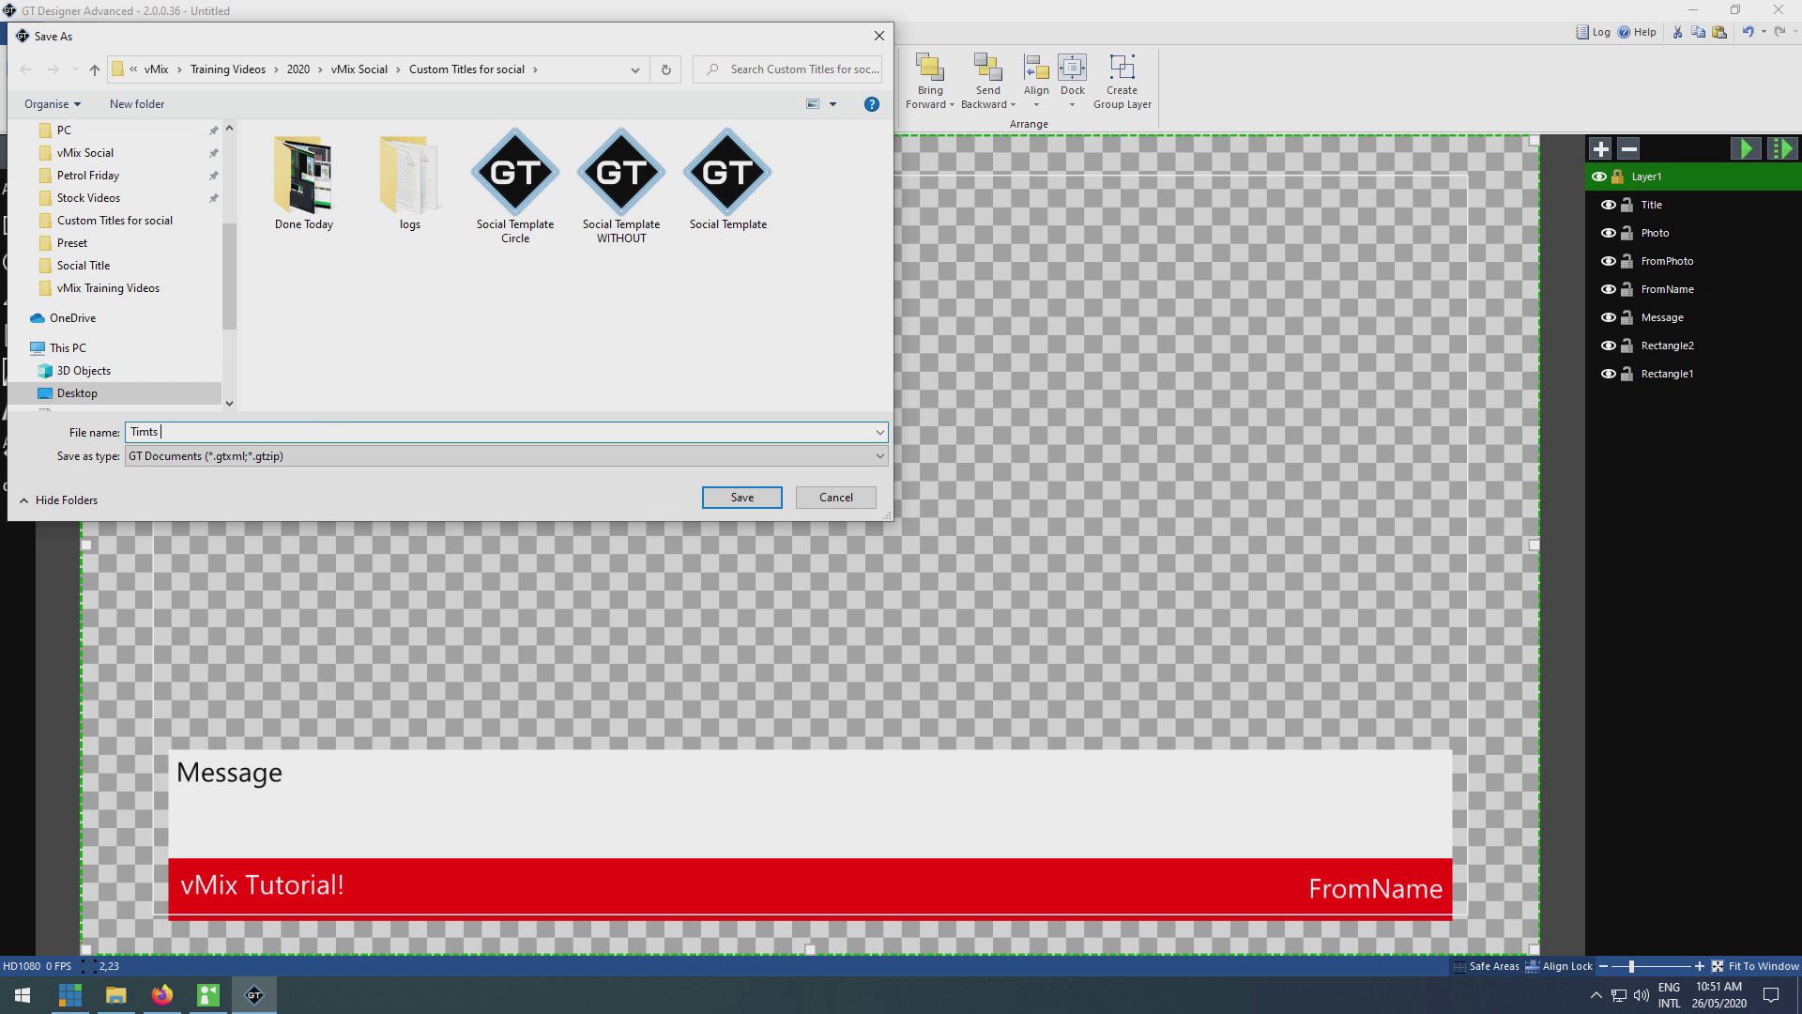
type("Timts terrible social title")
key("Return")
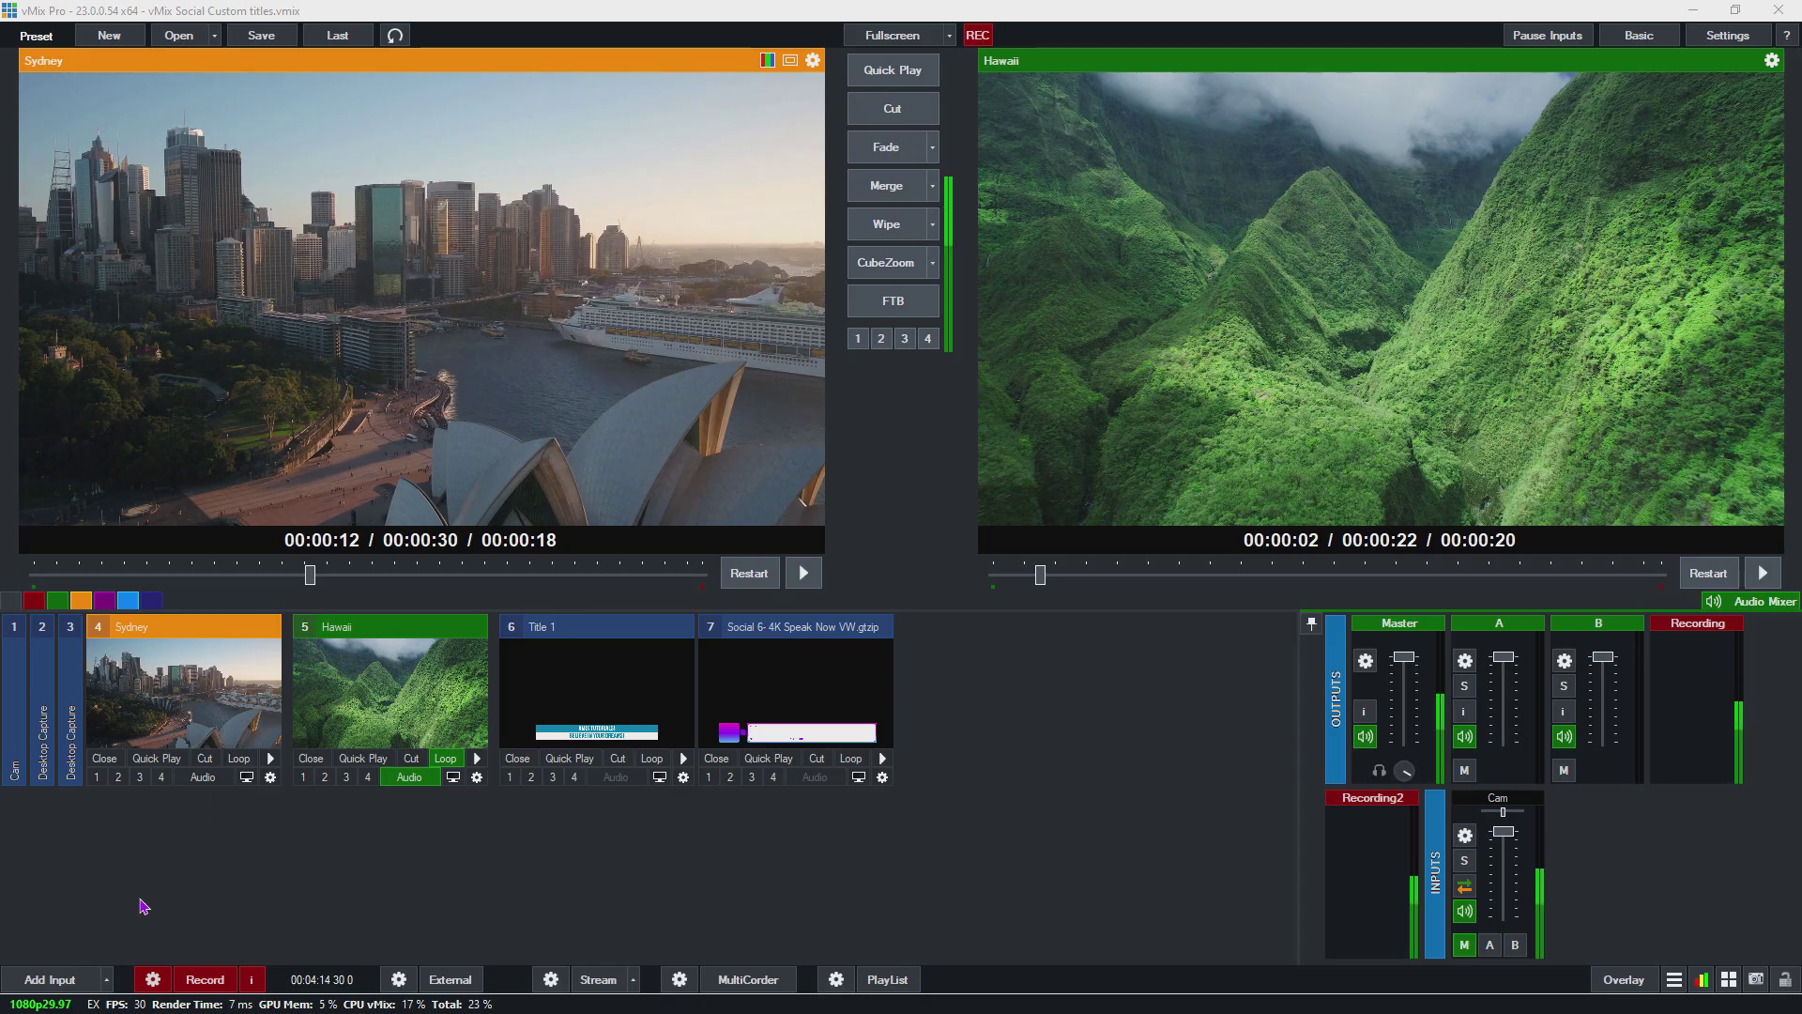
Step: Switch to vMix and add the recent "timts terrible social title" as a title input
left_click(66, 981)
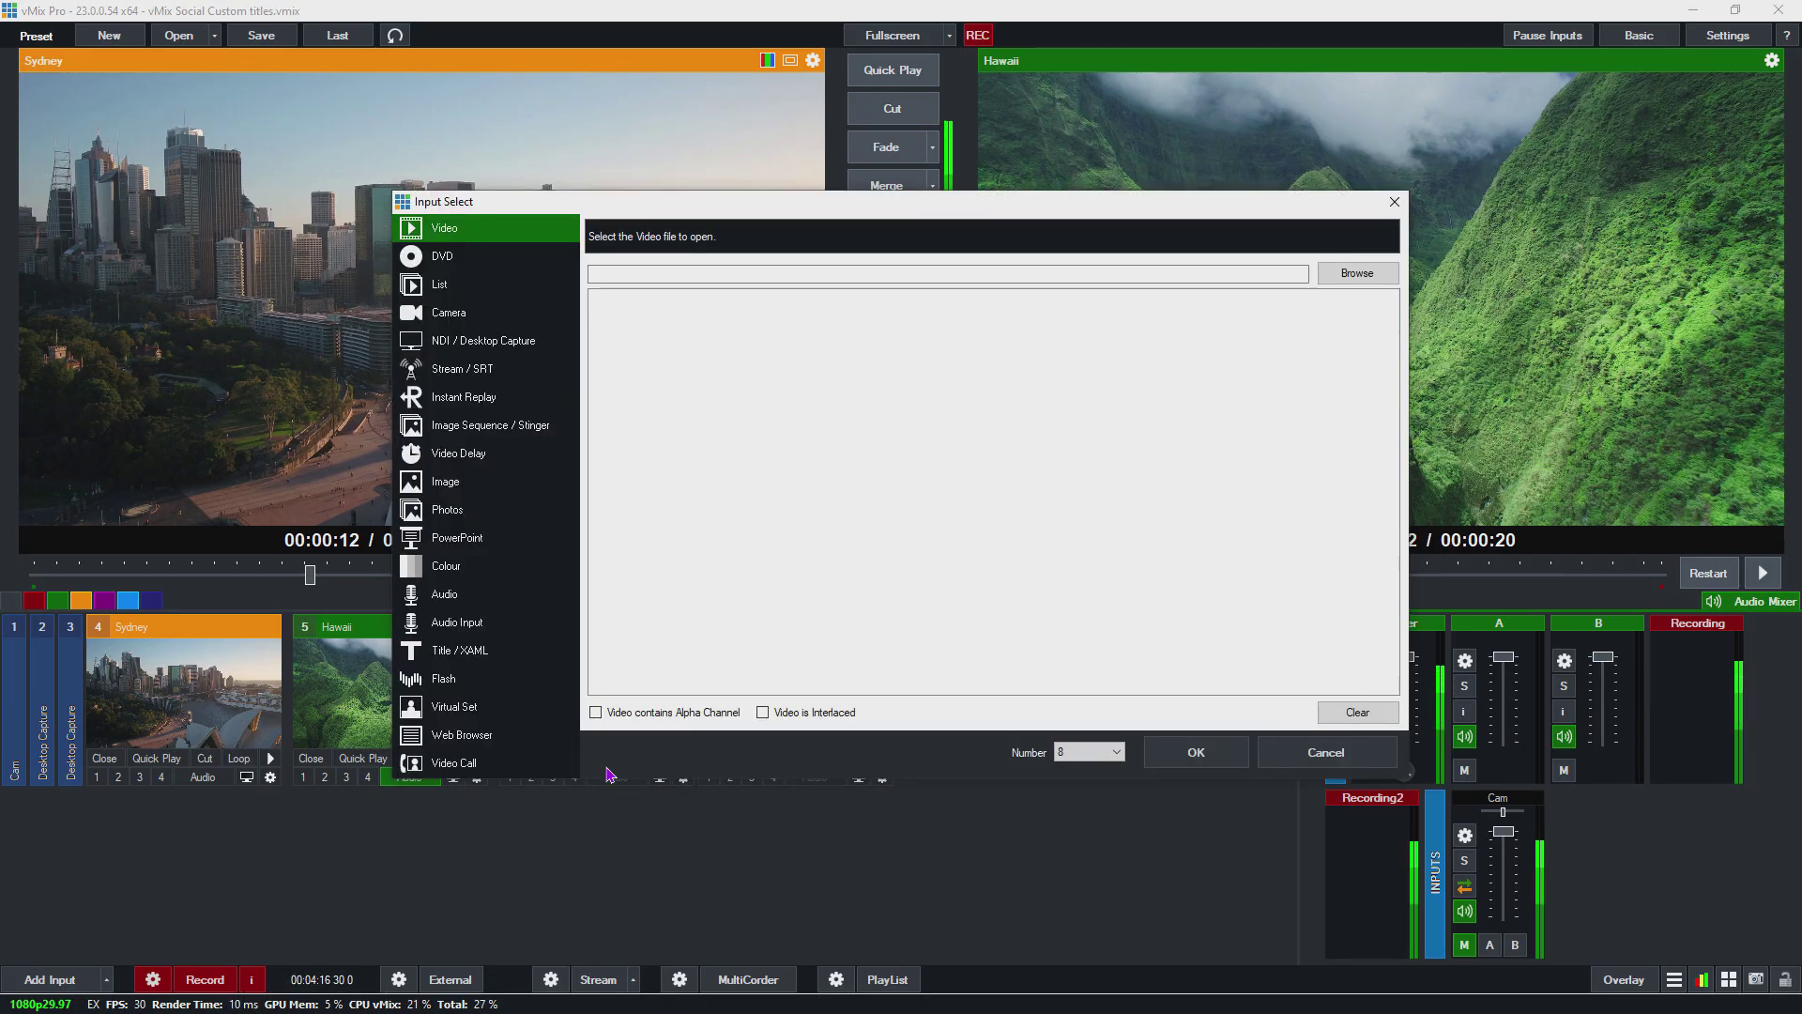
left_click(472, 656)
left_click(1355, 263)
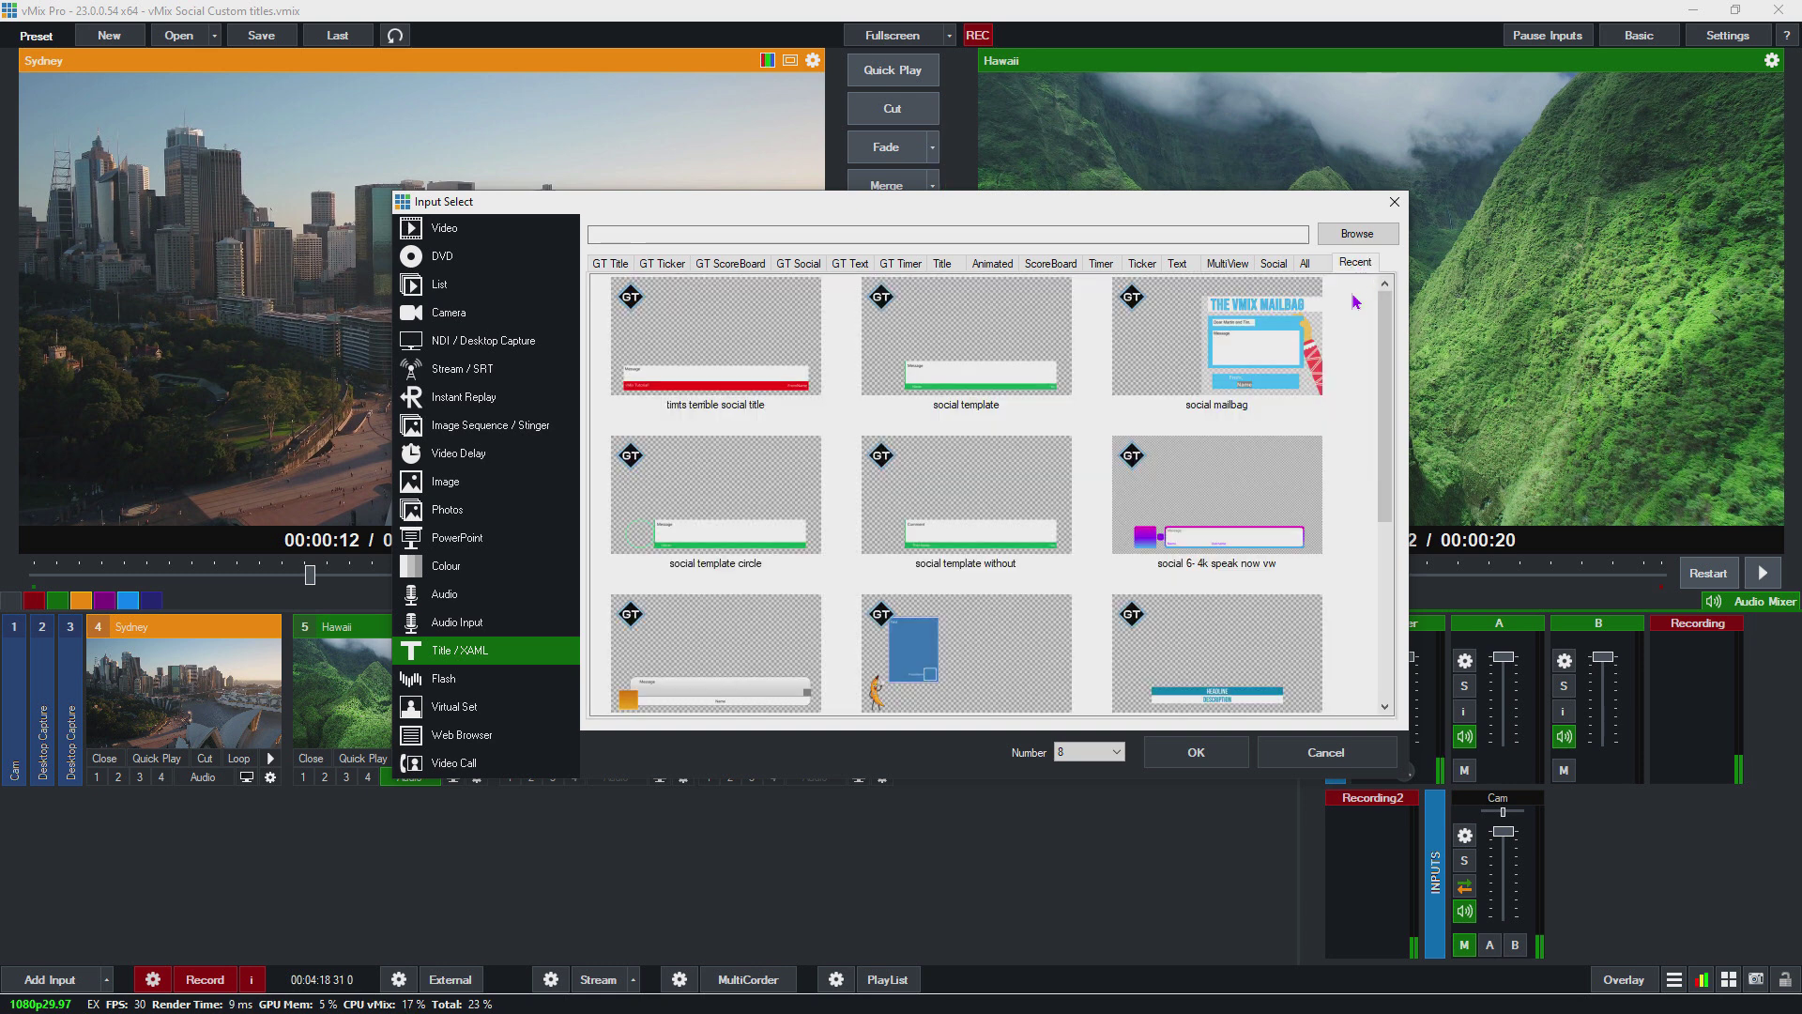
left_click(619, 310)
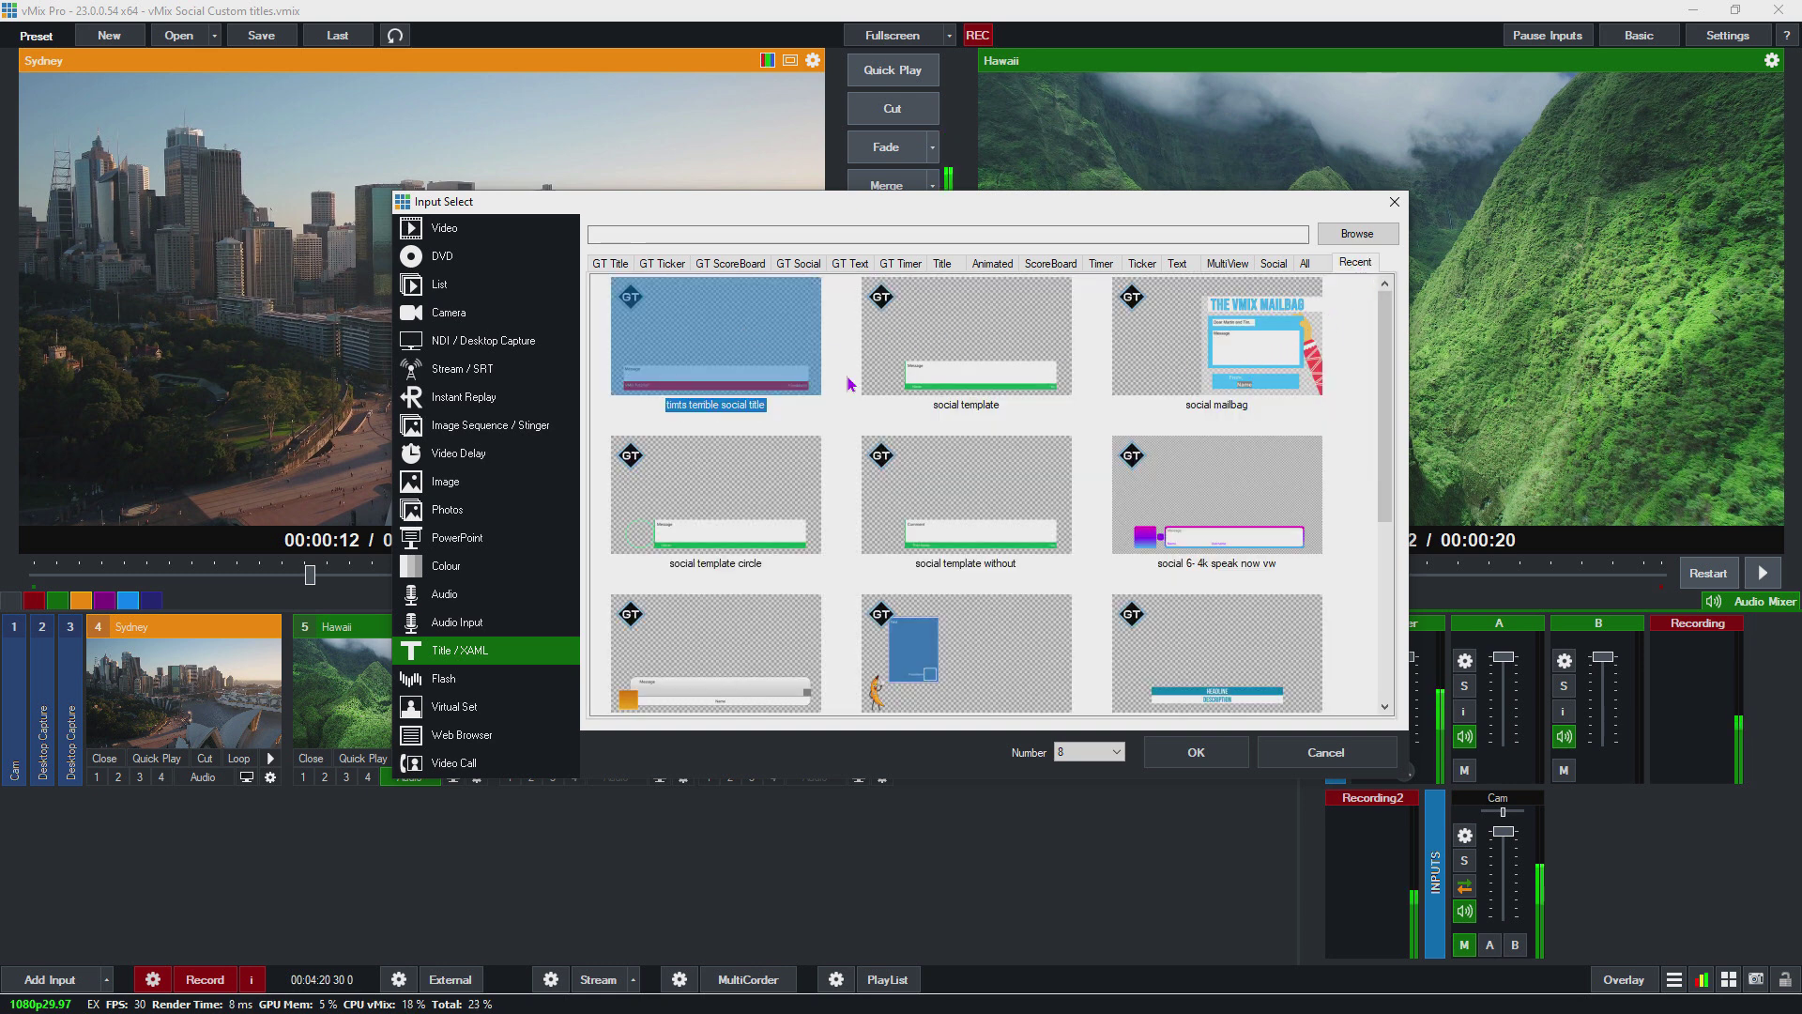
left_click(1200, 756)
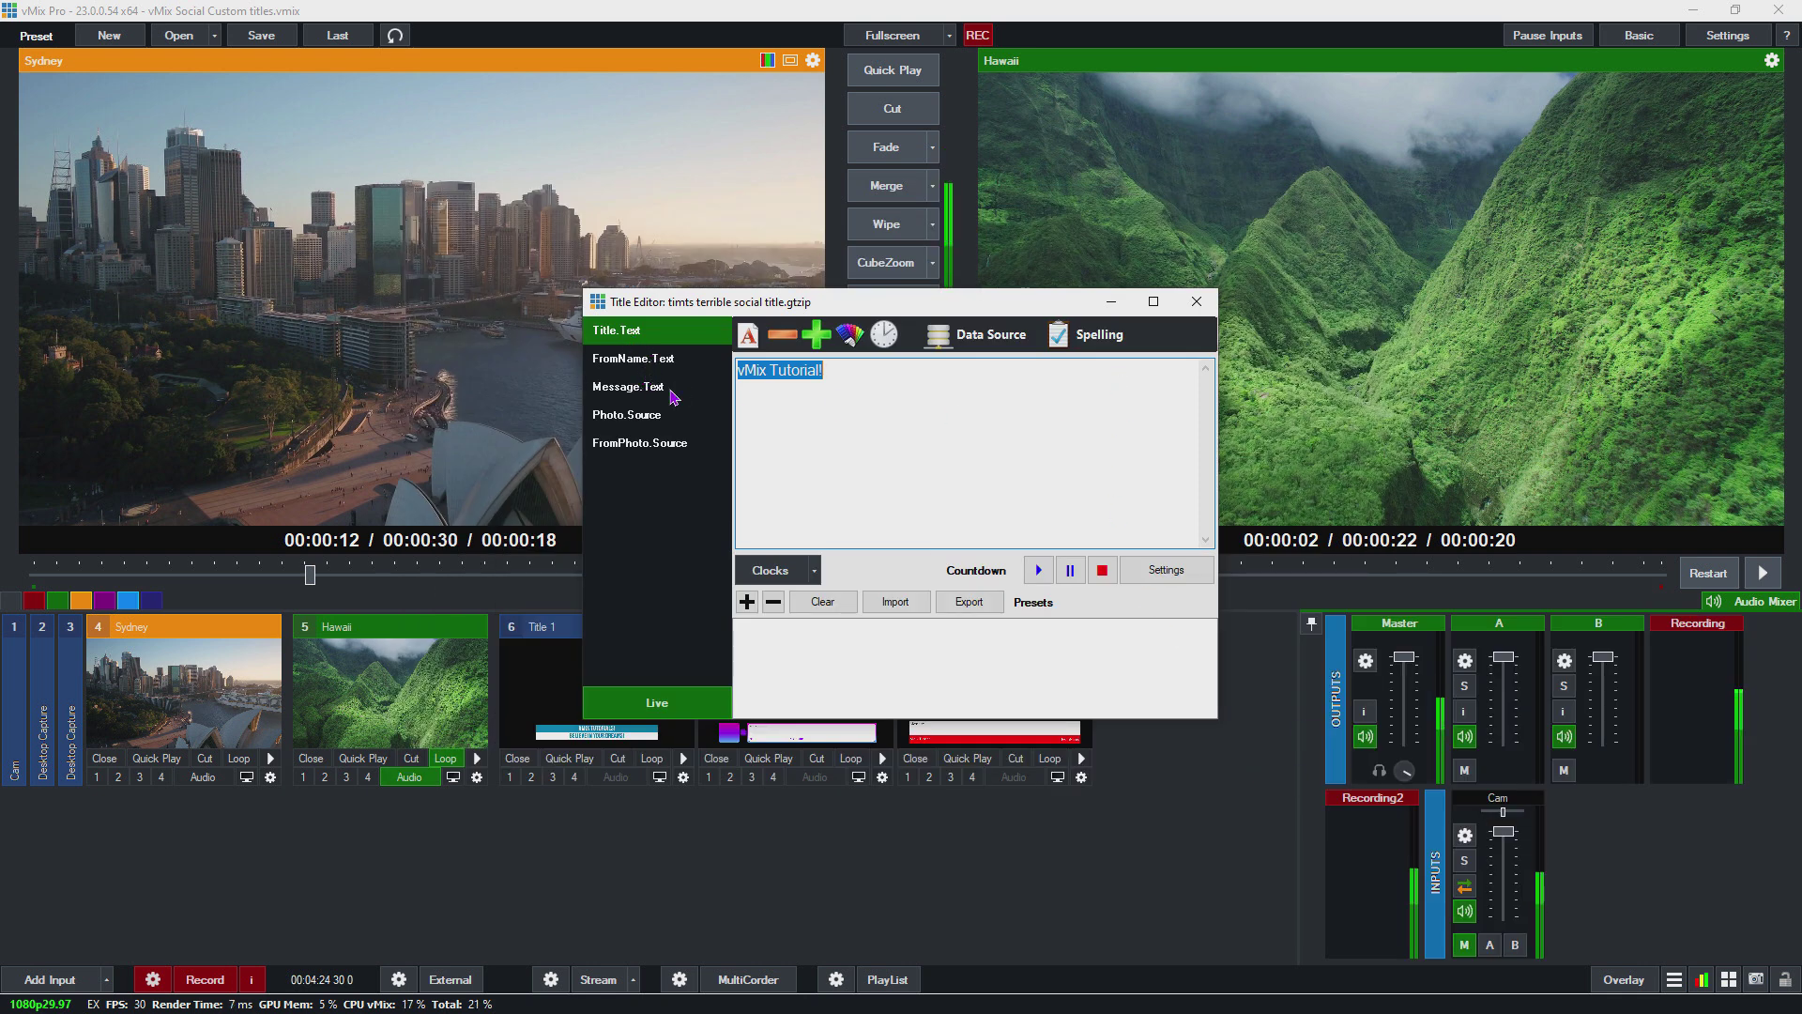
Step: Examine the title's FromName, Message, Photo and FromPhoto fields in the Title Editor, and close the editor
left_click(1019, 430)
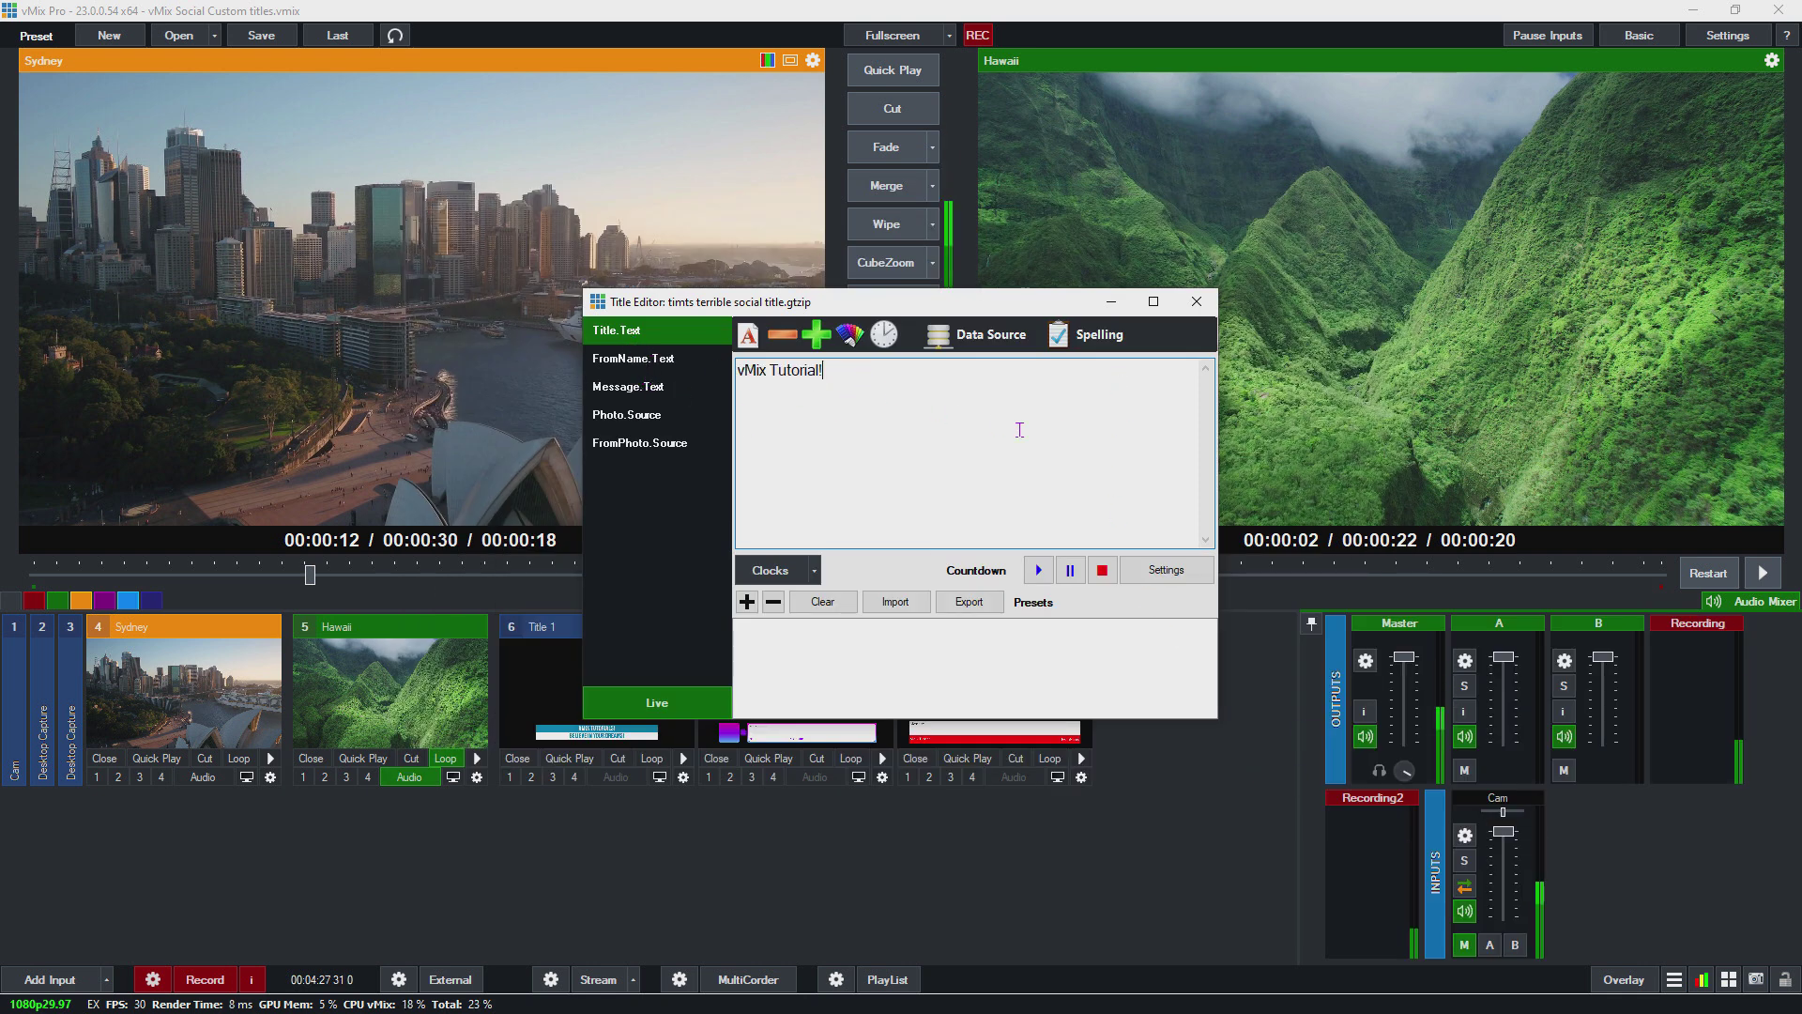
left_click(676, 363)
left_click(675, 389)
left_click(674, 416)
left_click(673, 445)
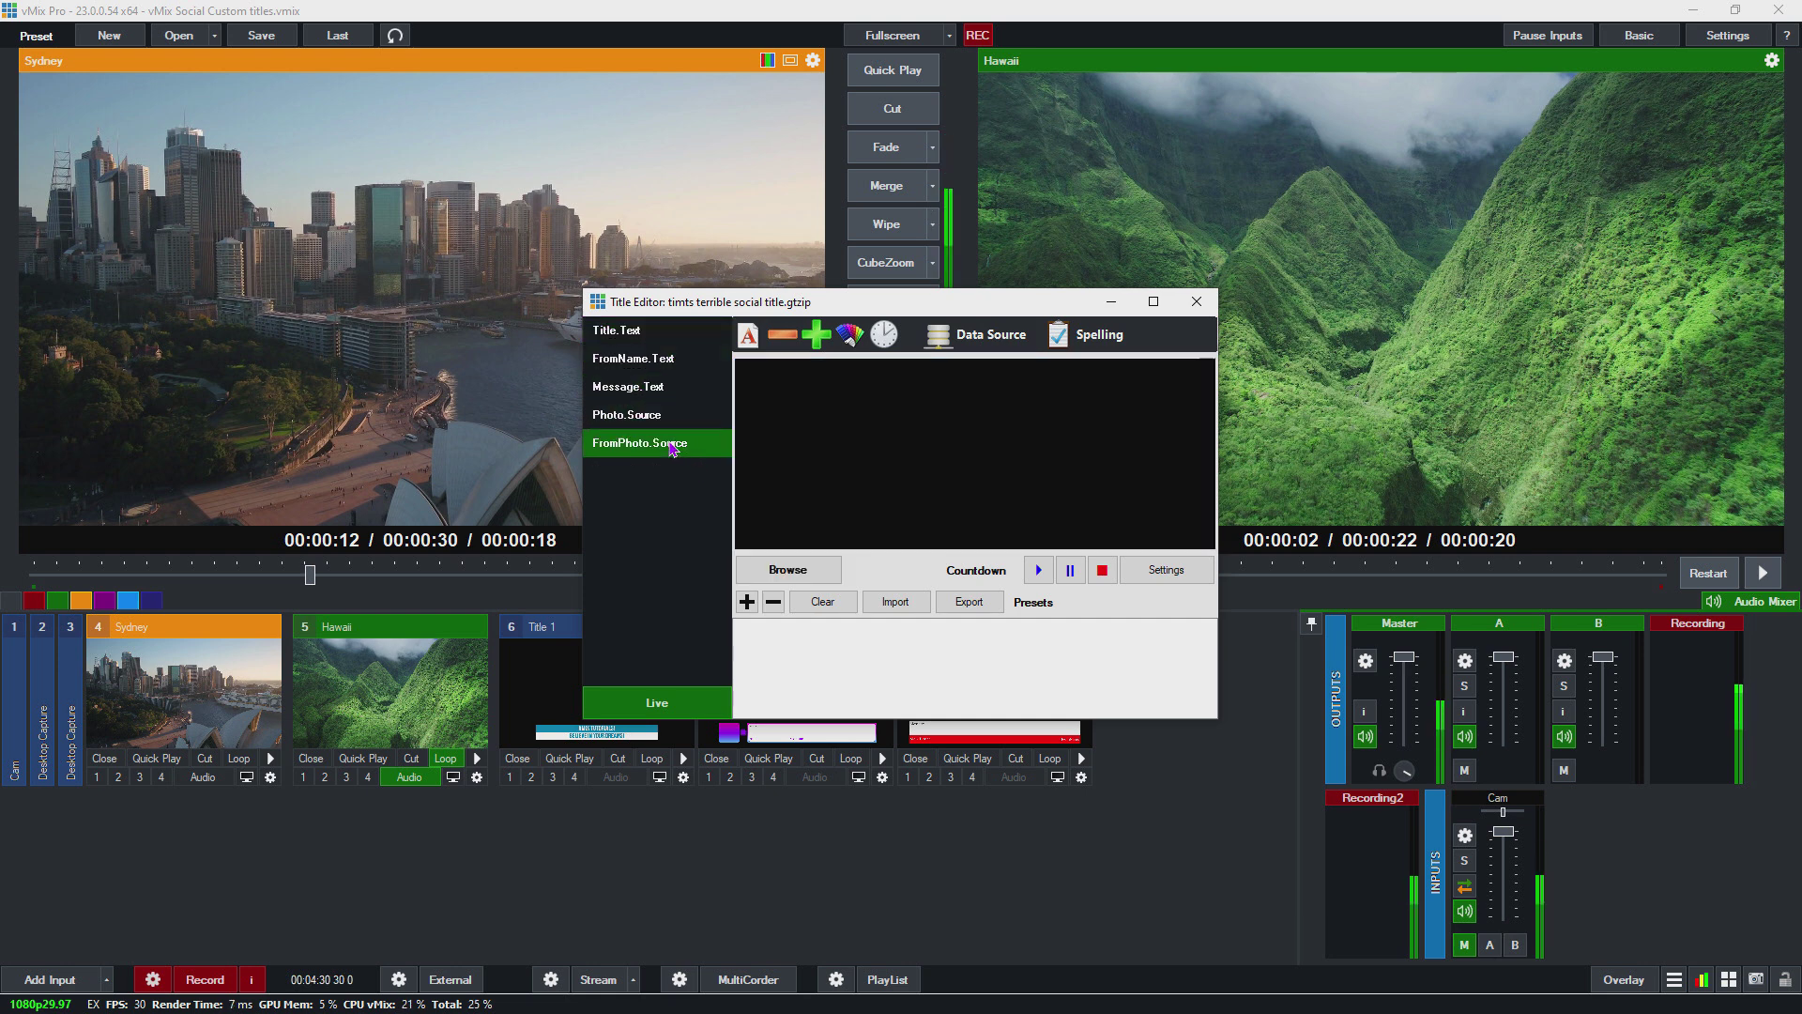
left_click(672, 388)
left_click(672, 360)
left_click(669, 416)
left_click(670, 390)
left_click(670, 415)
left_click(668, 443)
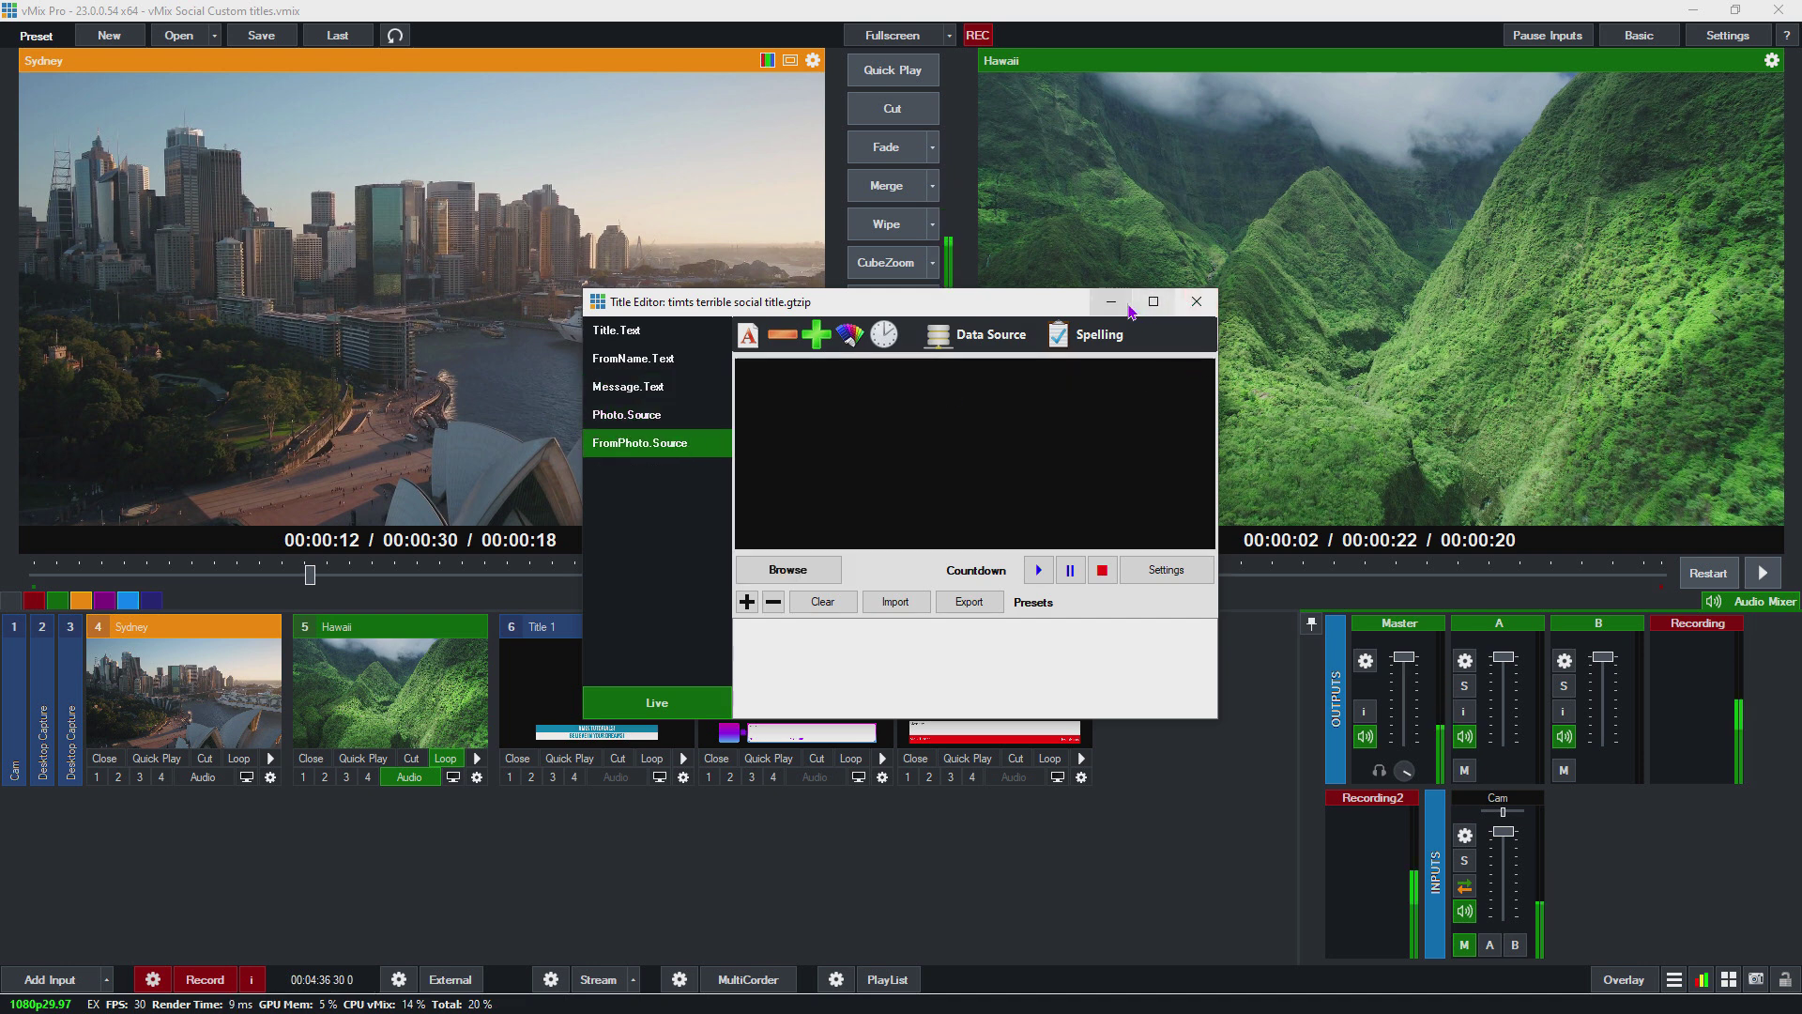
left_click(1194, 304)
Step: In vMix Social, select timts terrible social title.gtzip as the title and refresh it, leaving the window minimized
left_click(827, 582)
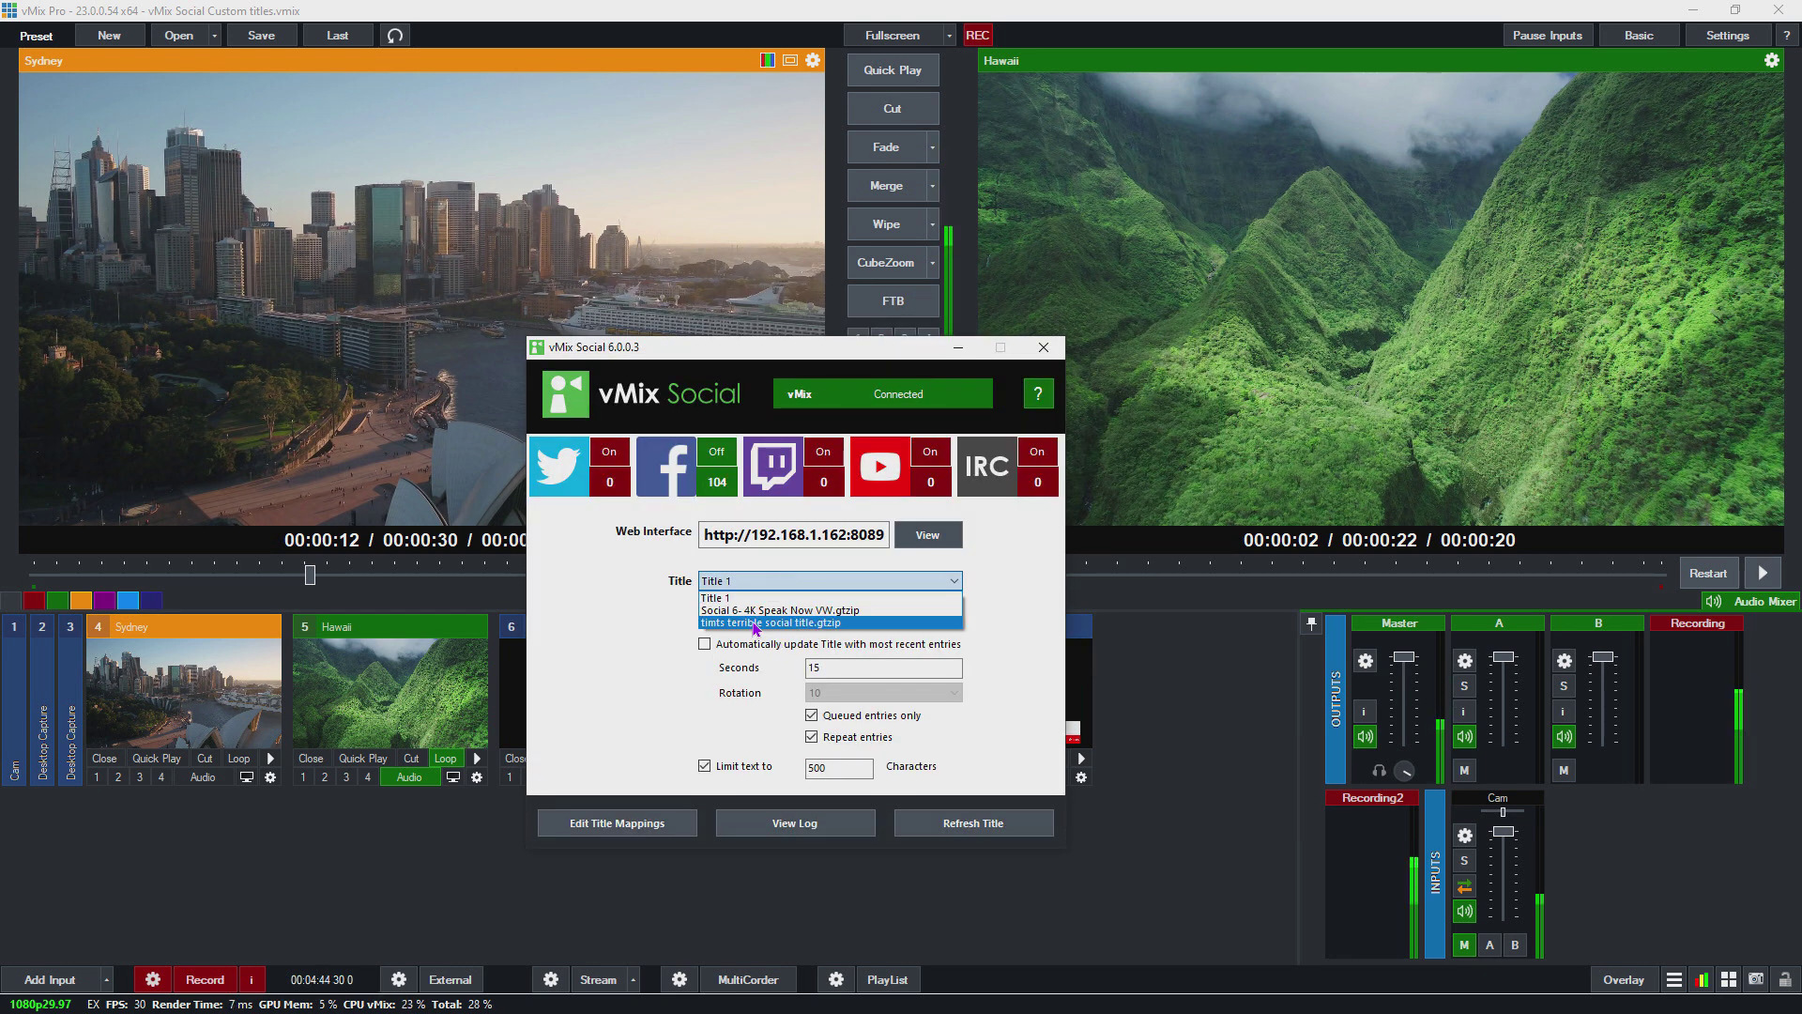
left_click(755, 624)
left_click(973, 824)
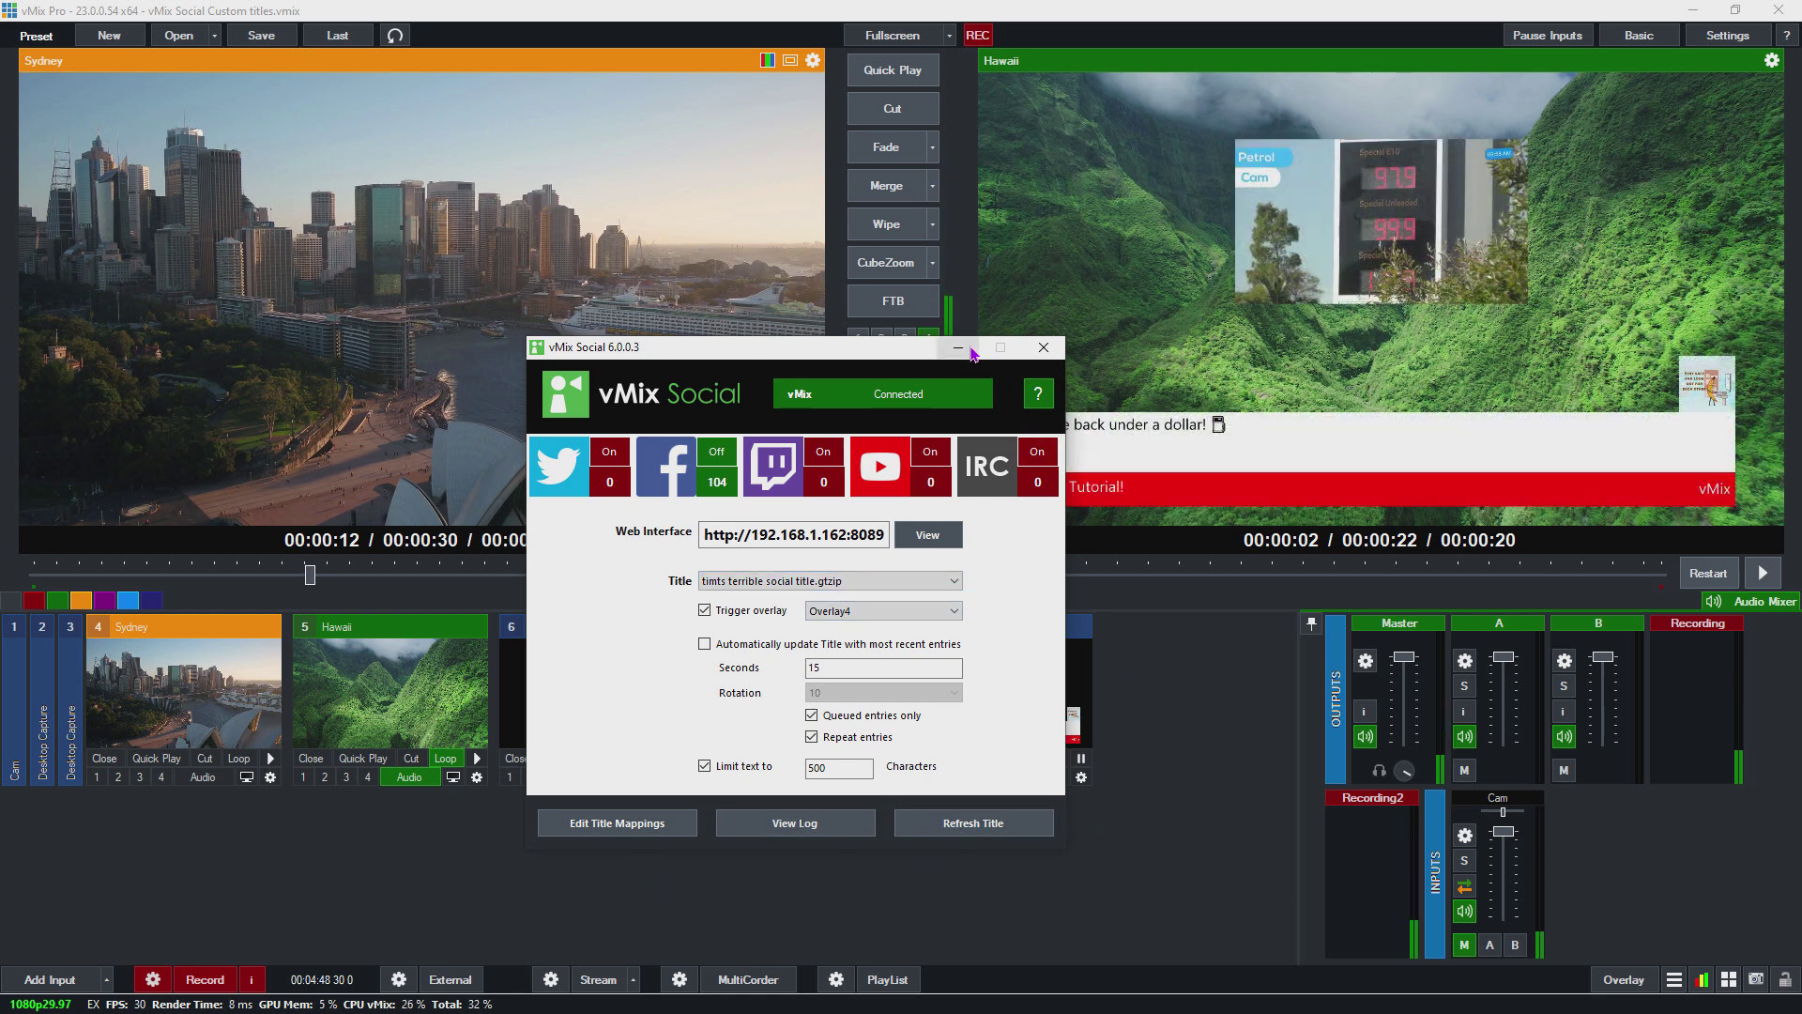
left_click(973, 351)
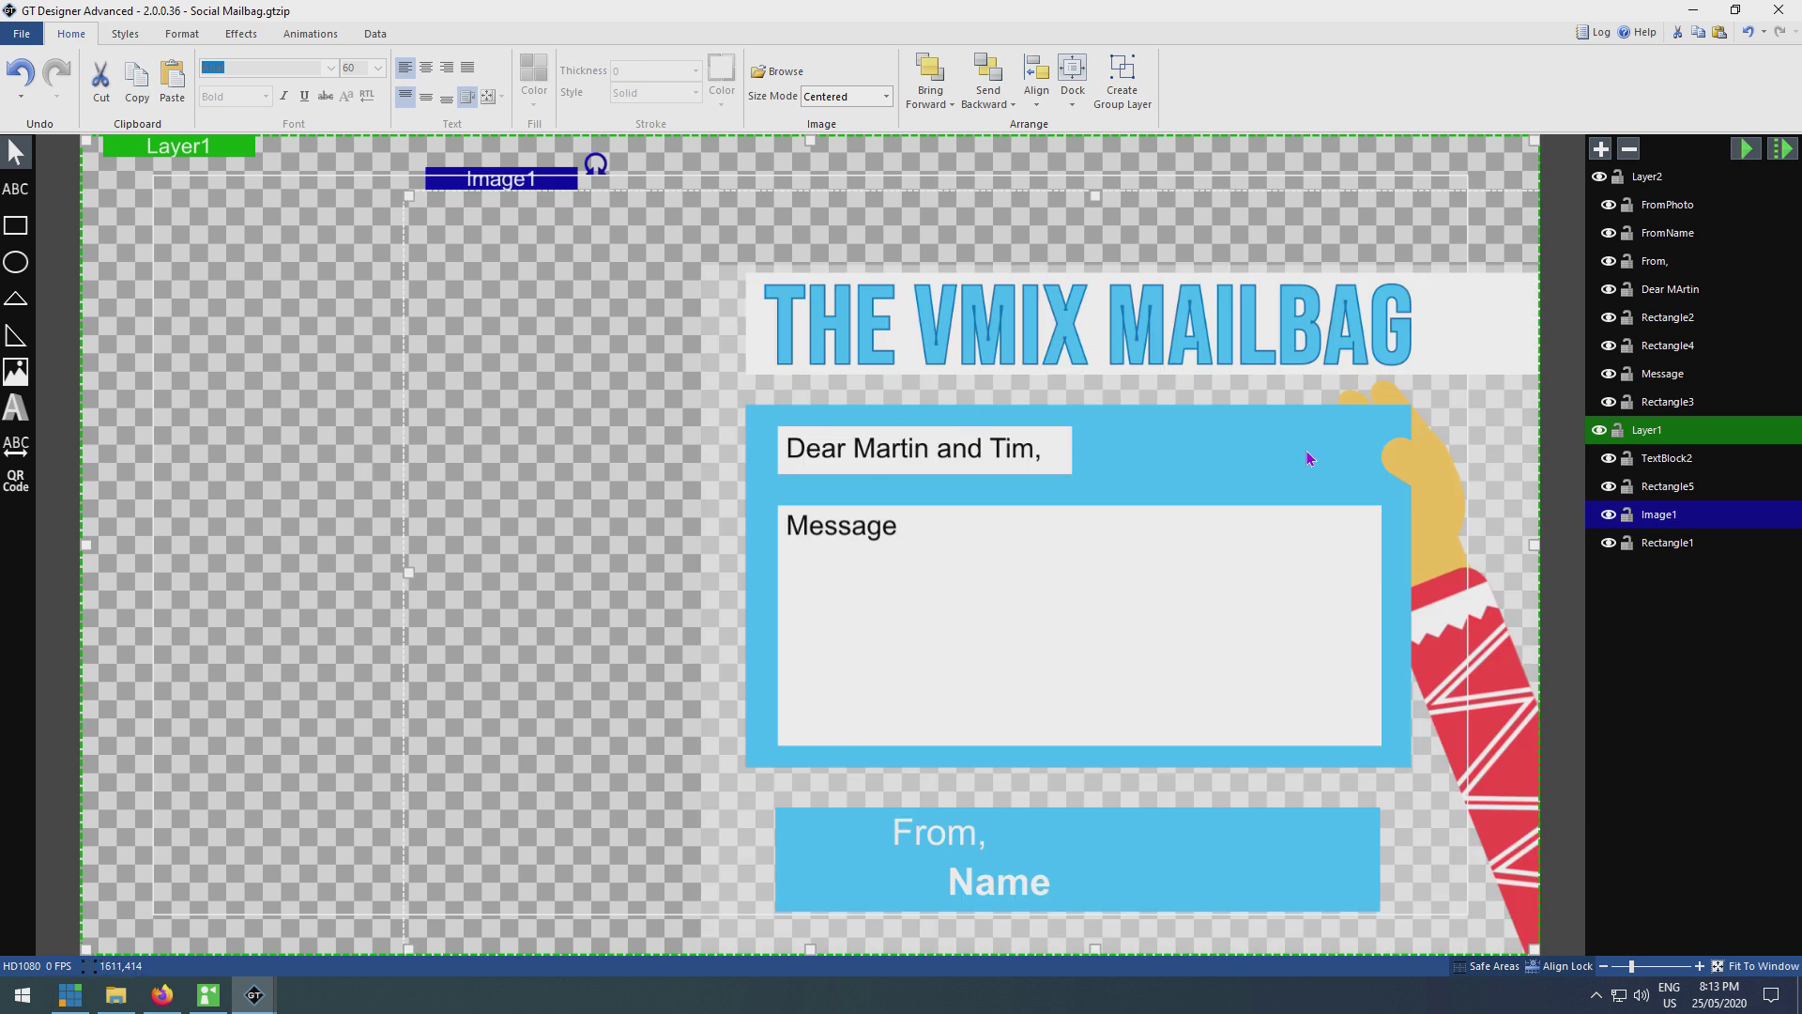
Step: Examine the Message, Dear MArtin, From, FromName and FromPhoto objects in the Social Mailbag title, and preview the title's animation
left_click(863, 546)
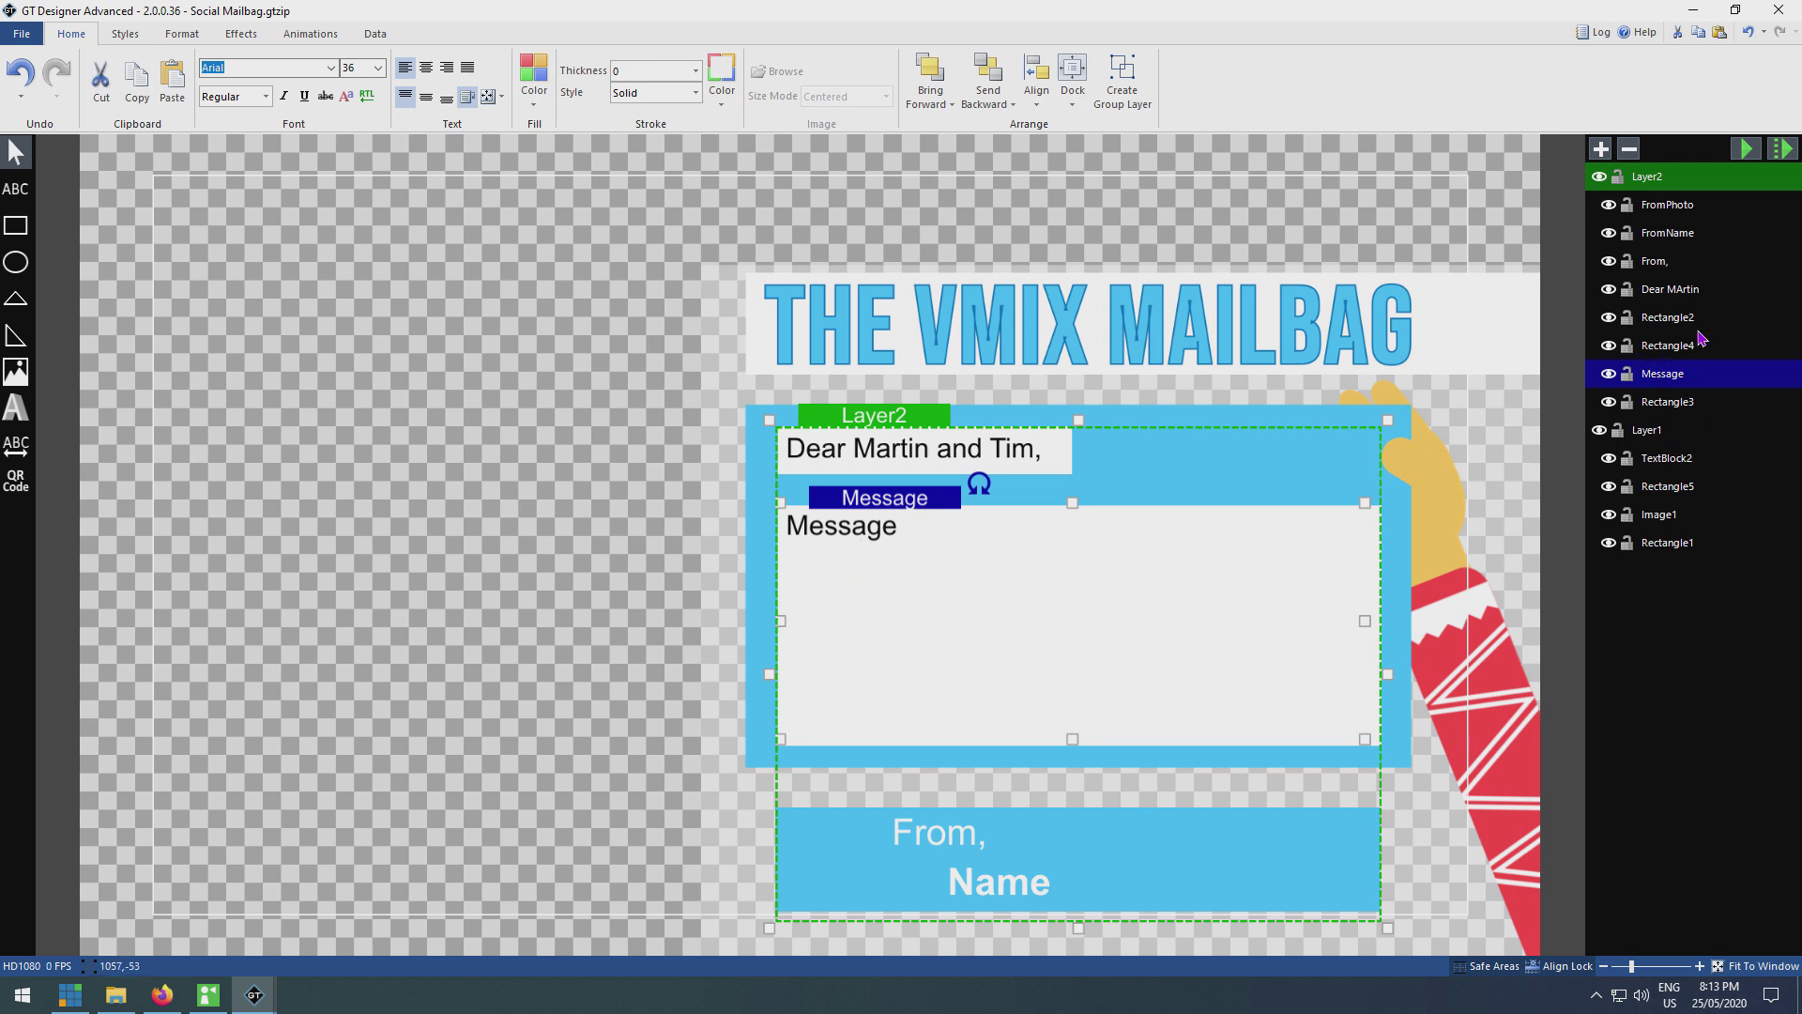
left_click(1671, 289)
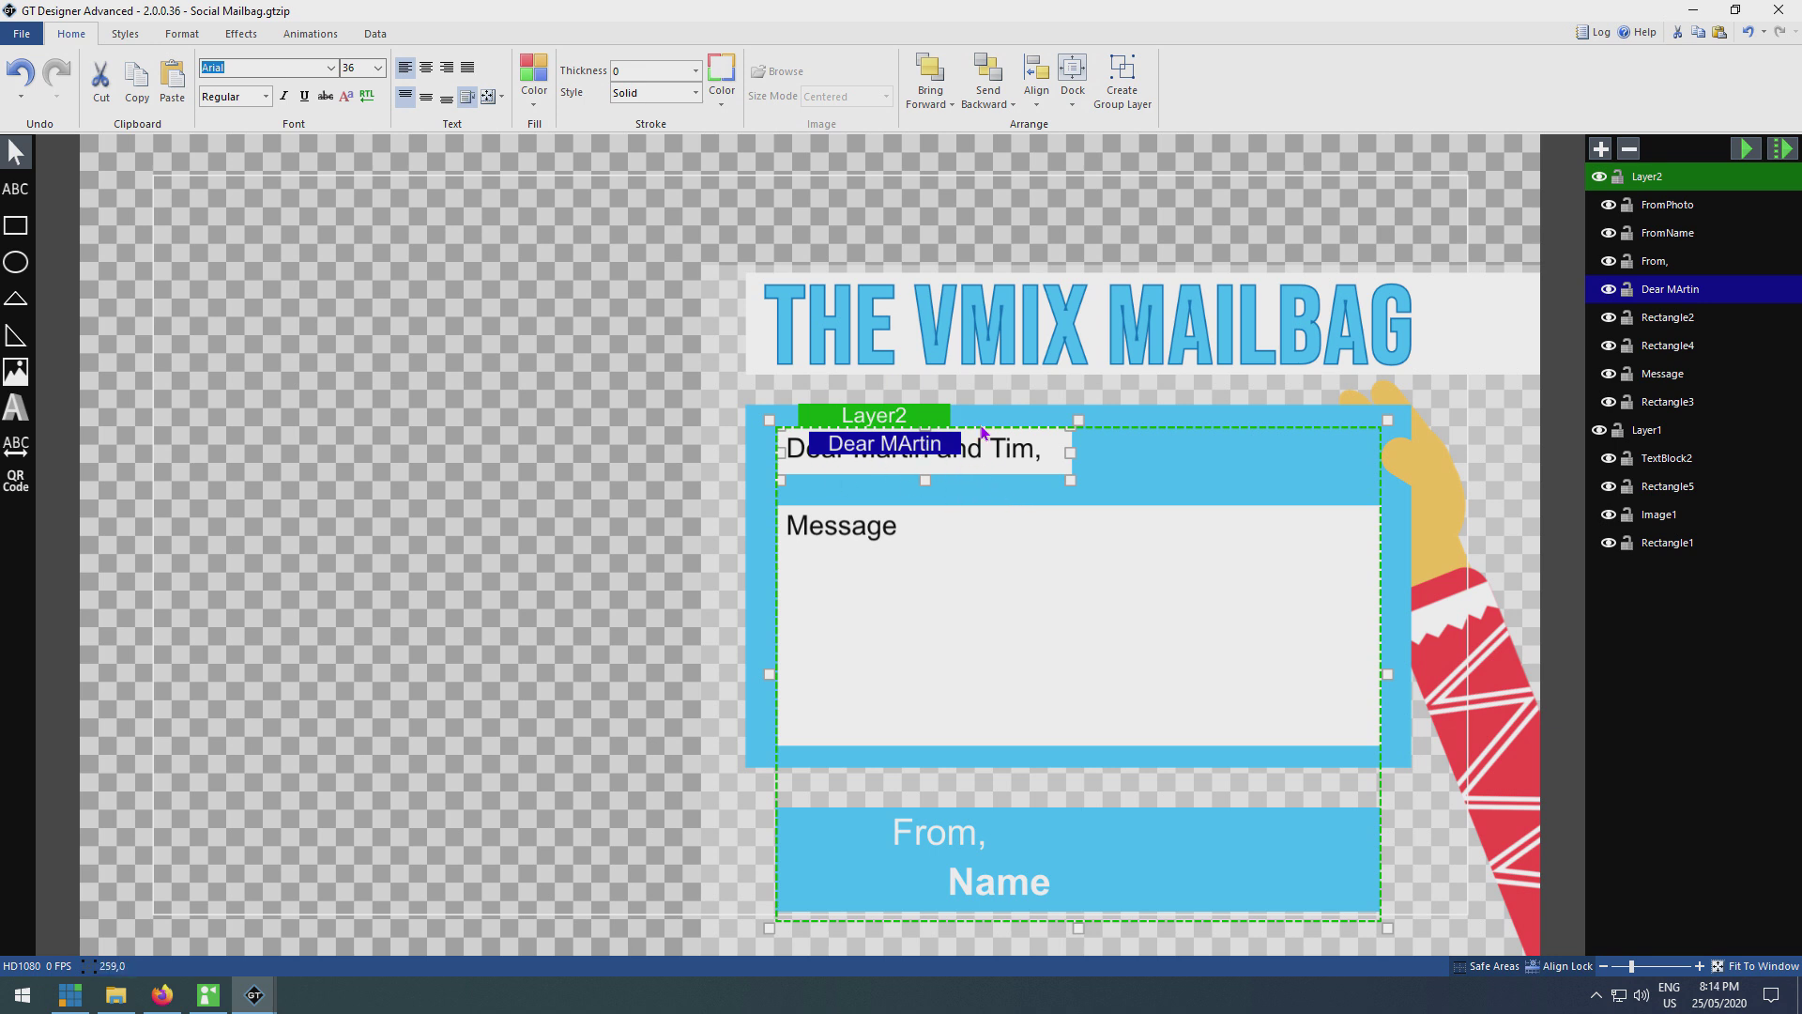
left_click(1660, 261)
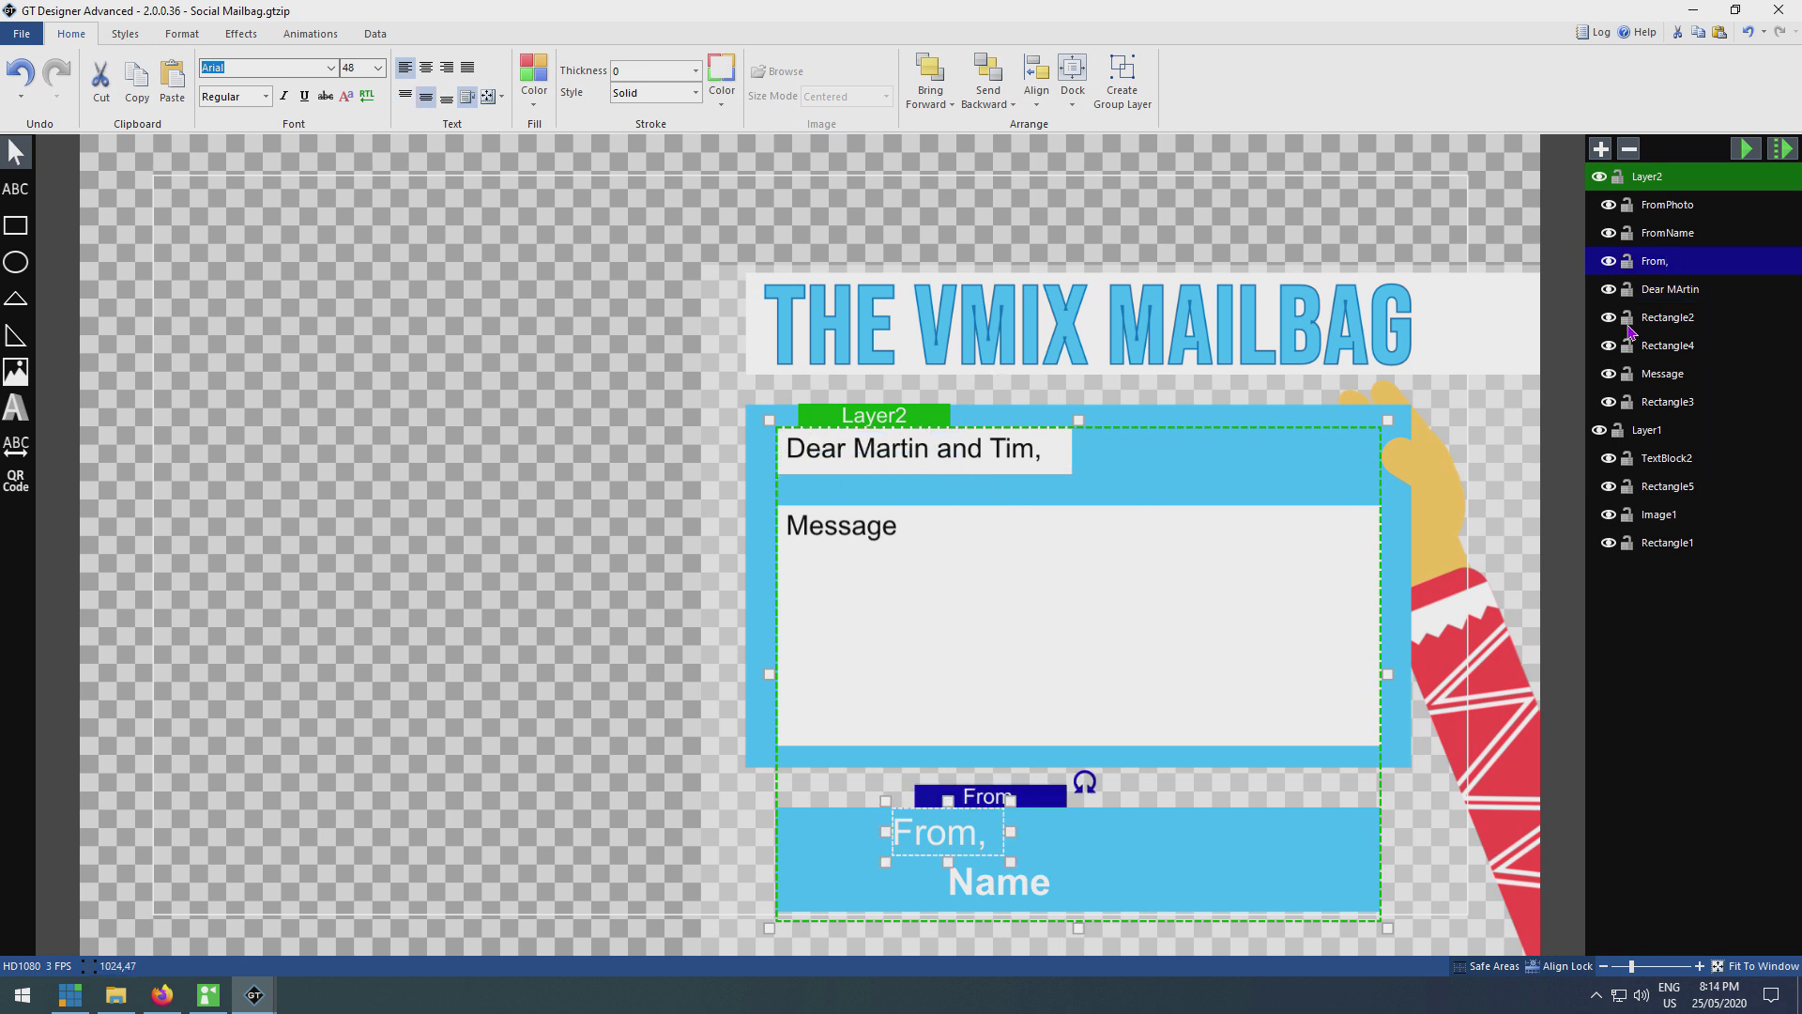
left_click(1662, 234)
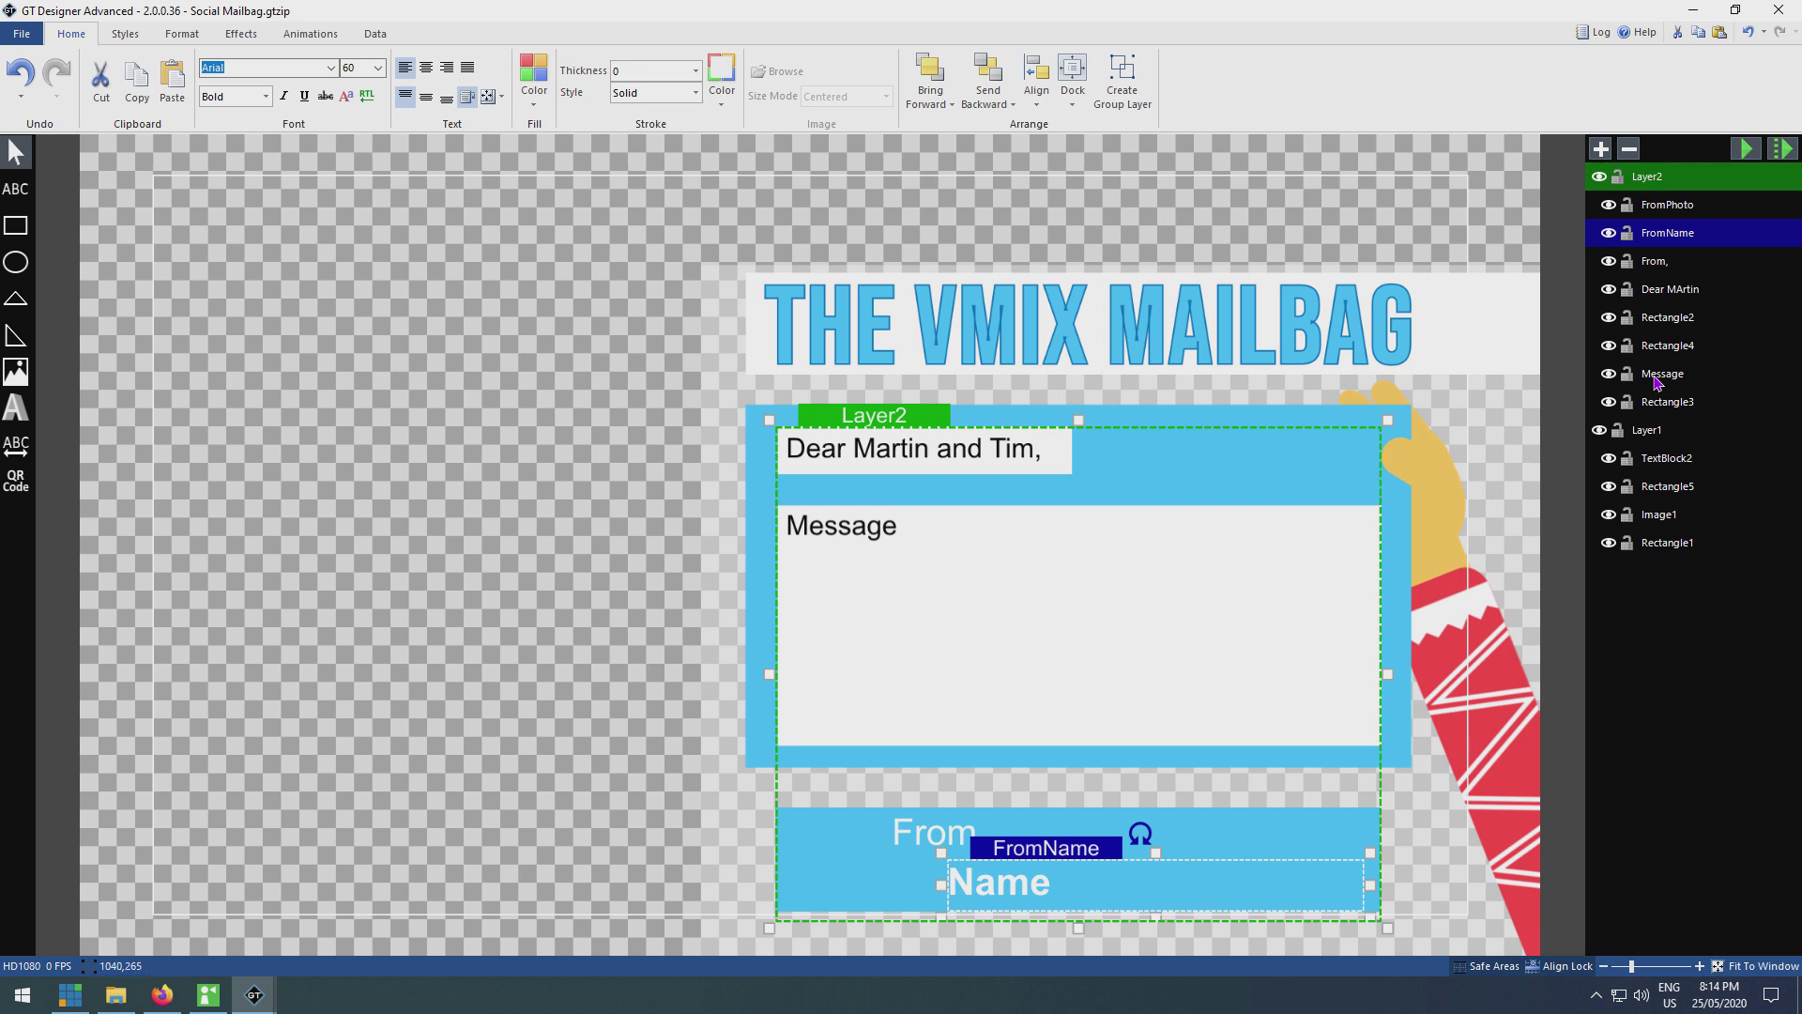
left_click(1662, 207)
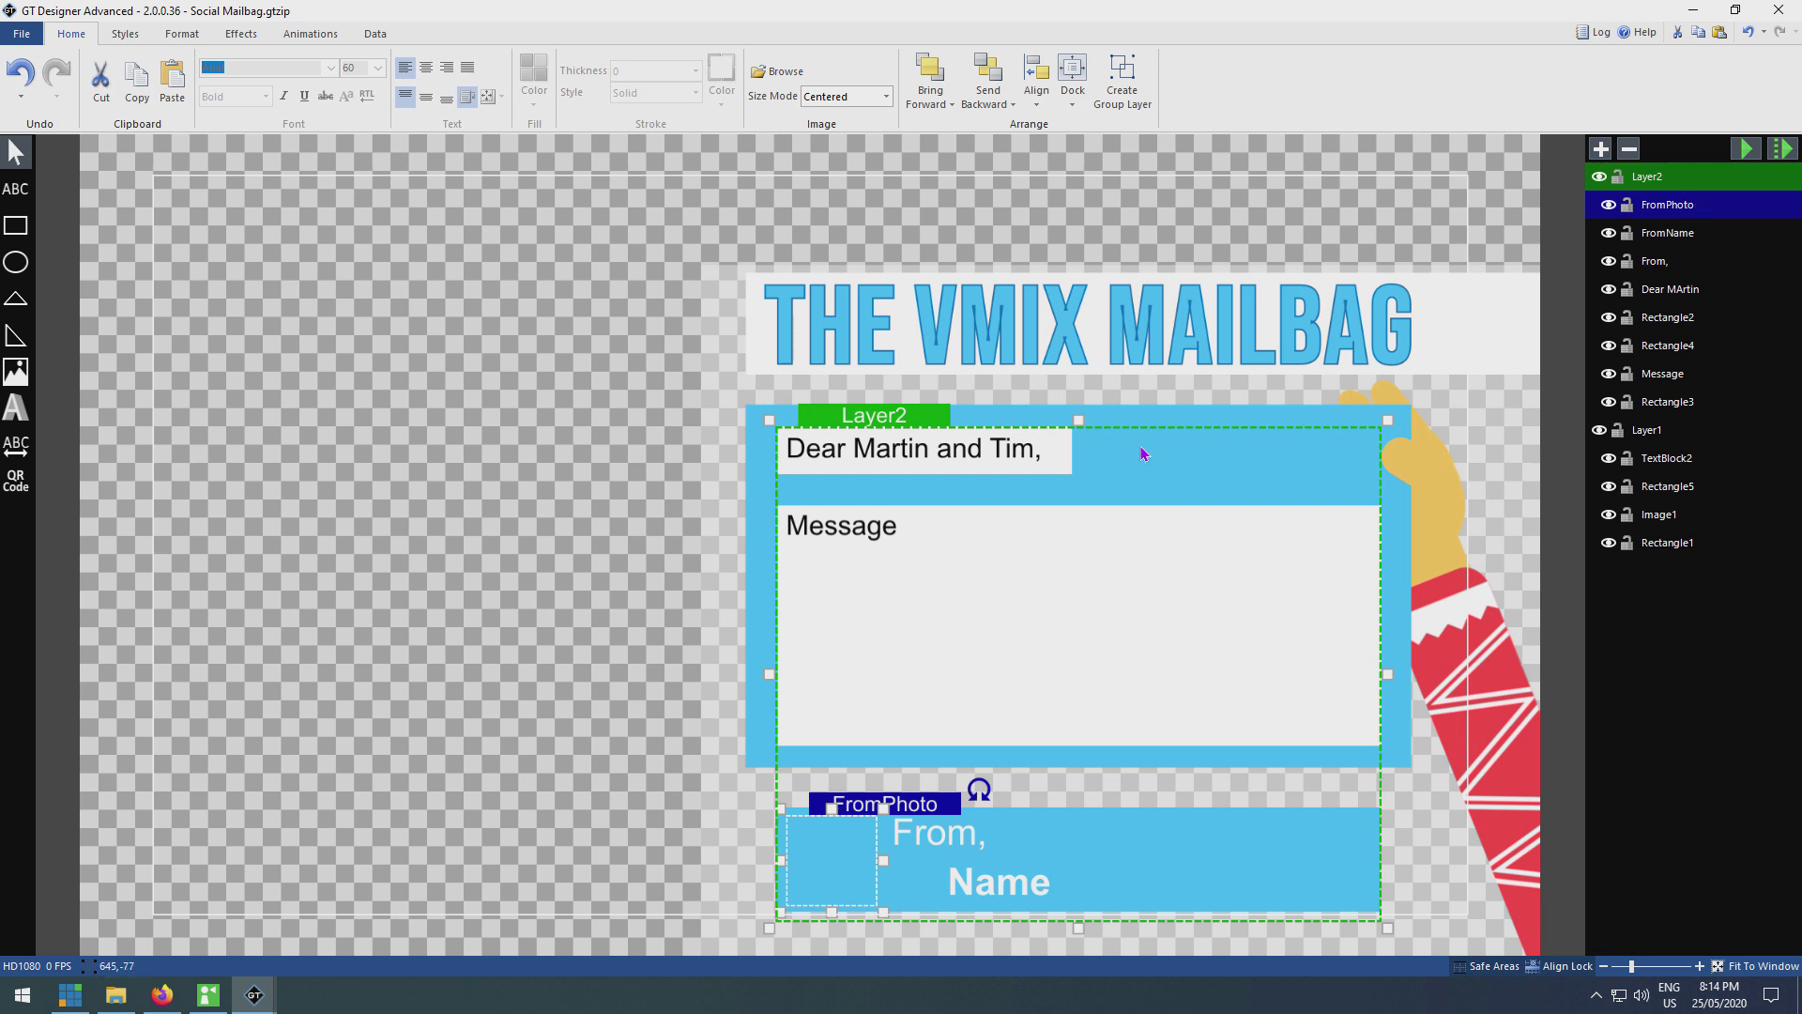
left_click(1782, 150)
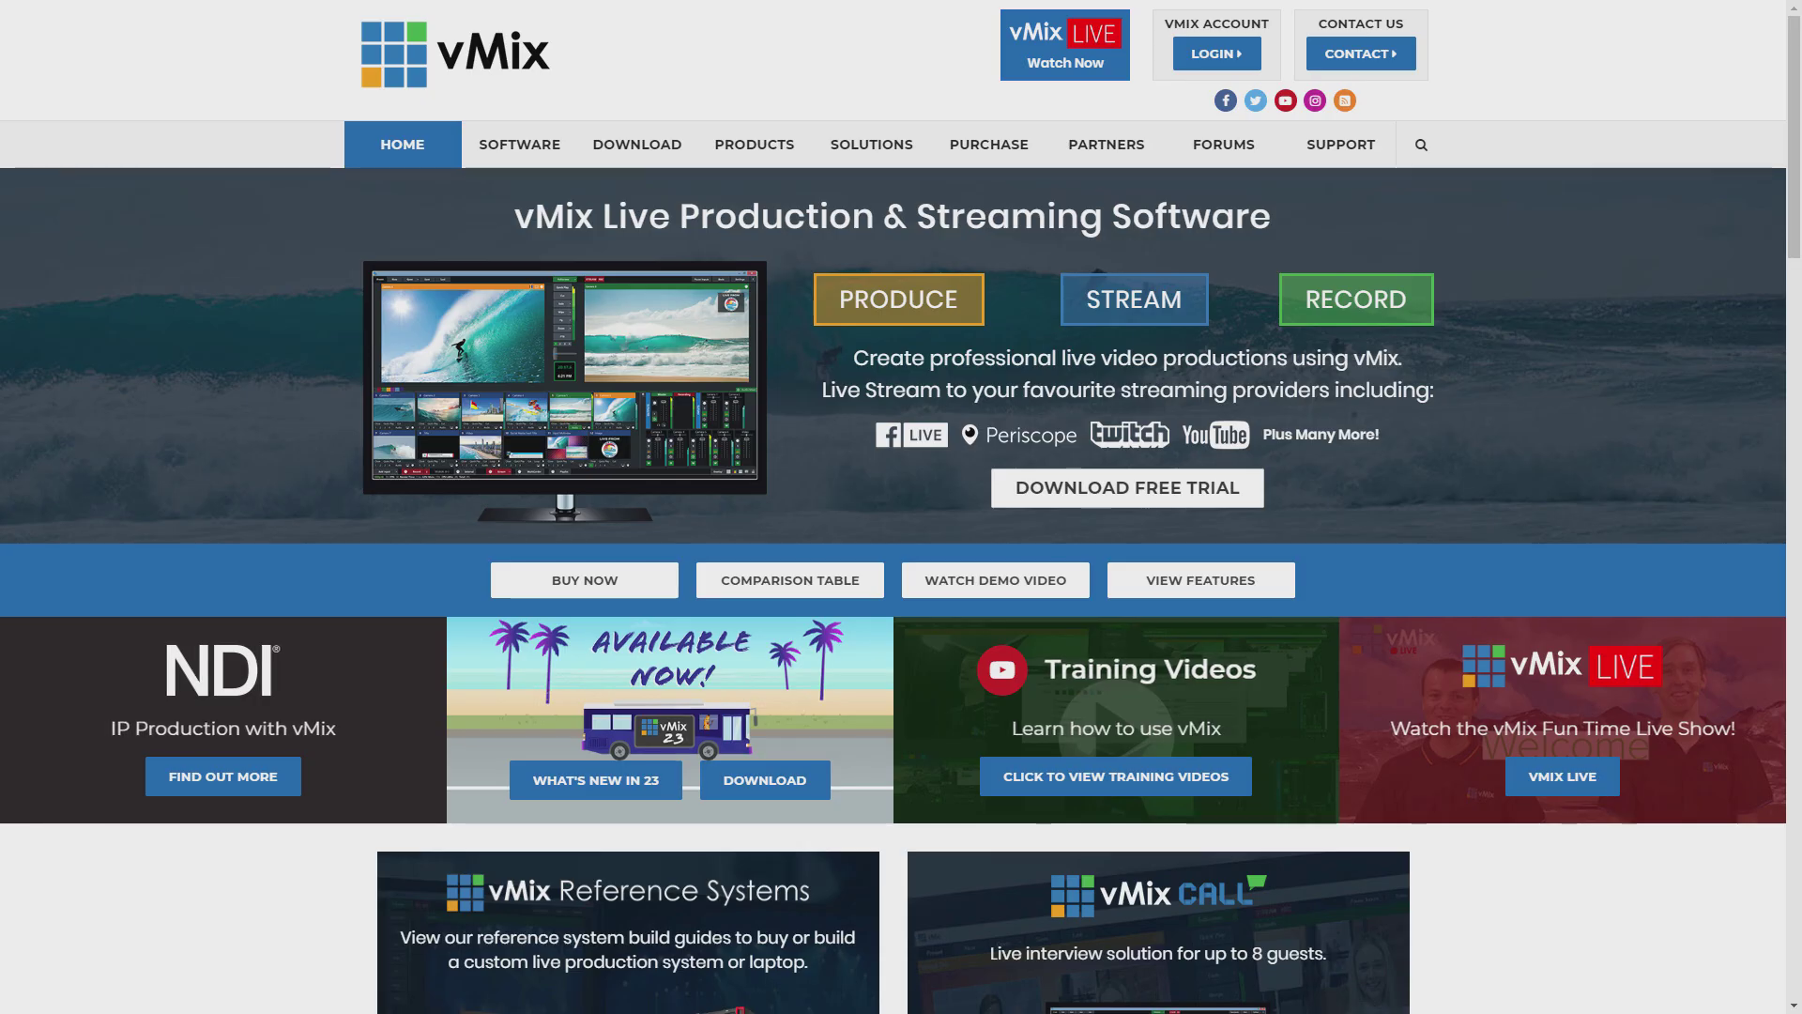
Step: On the vMix website, open the Email Support page and go to the Subject field of the contact form
mouse_move(1341, 143)
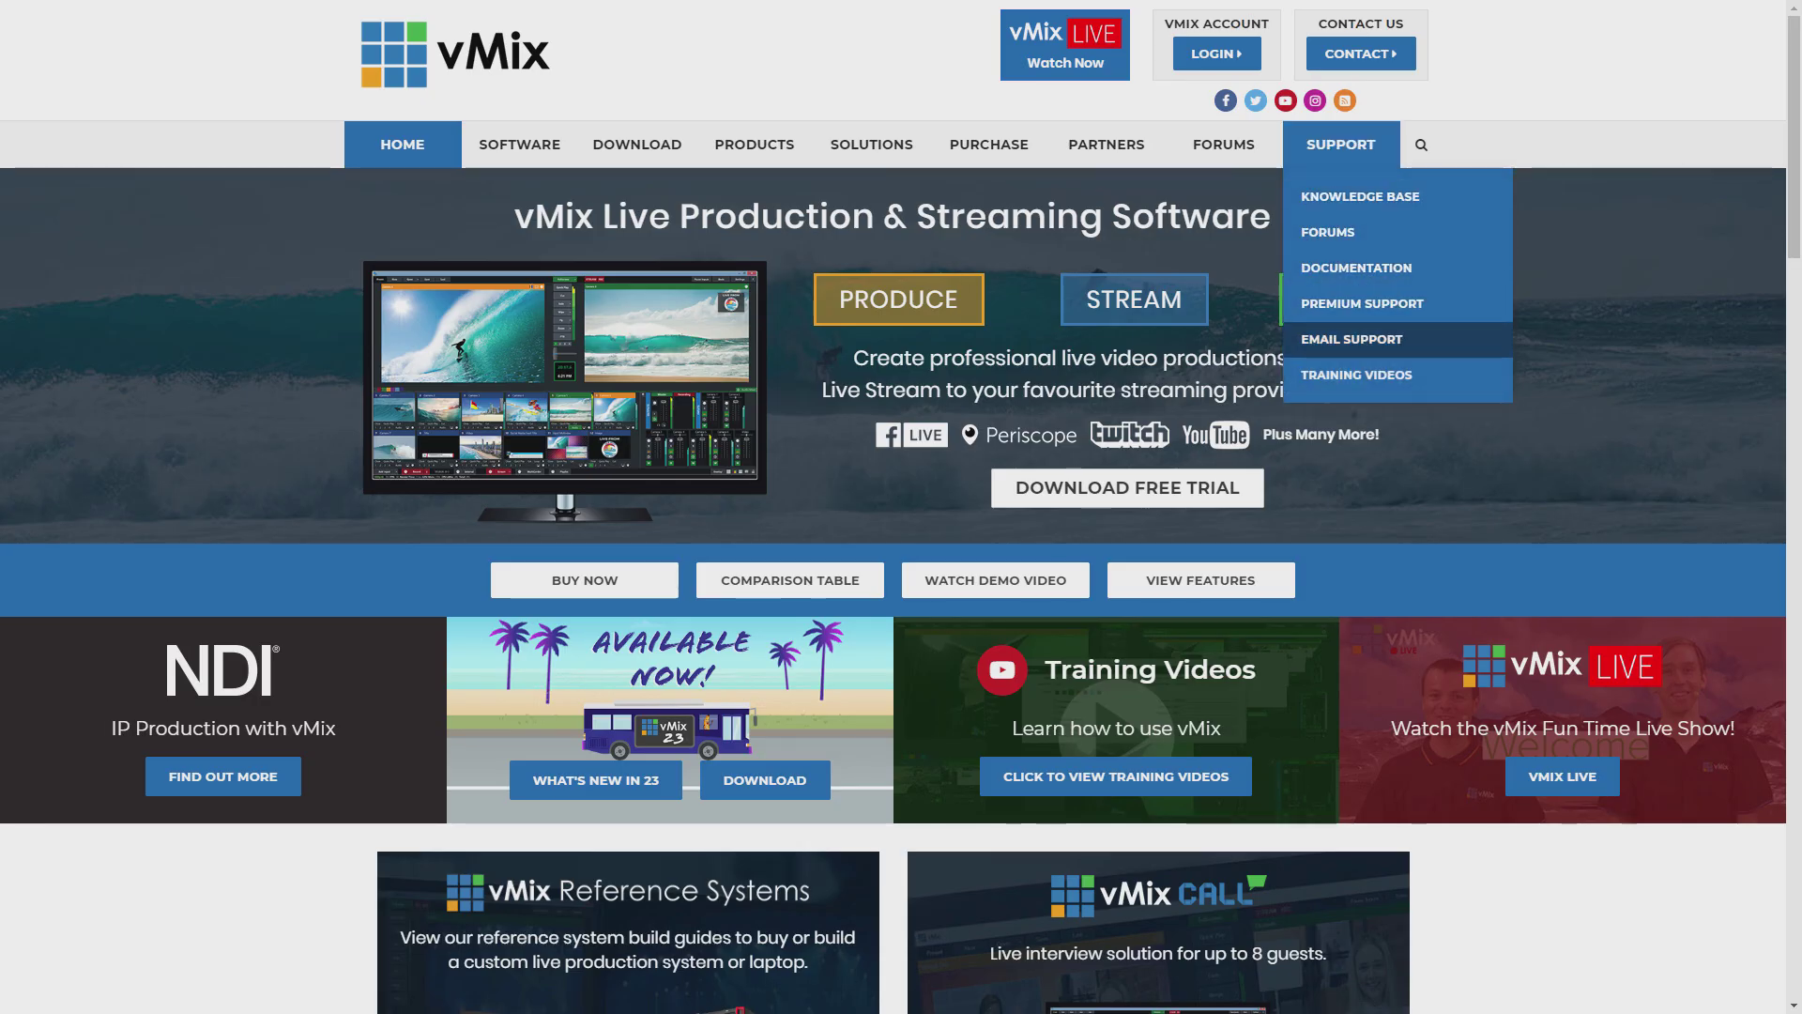
left_click(1352, 339)
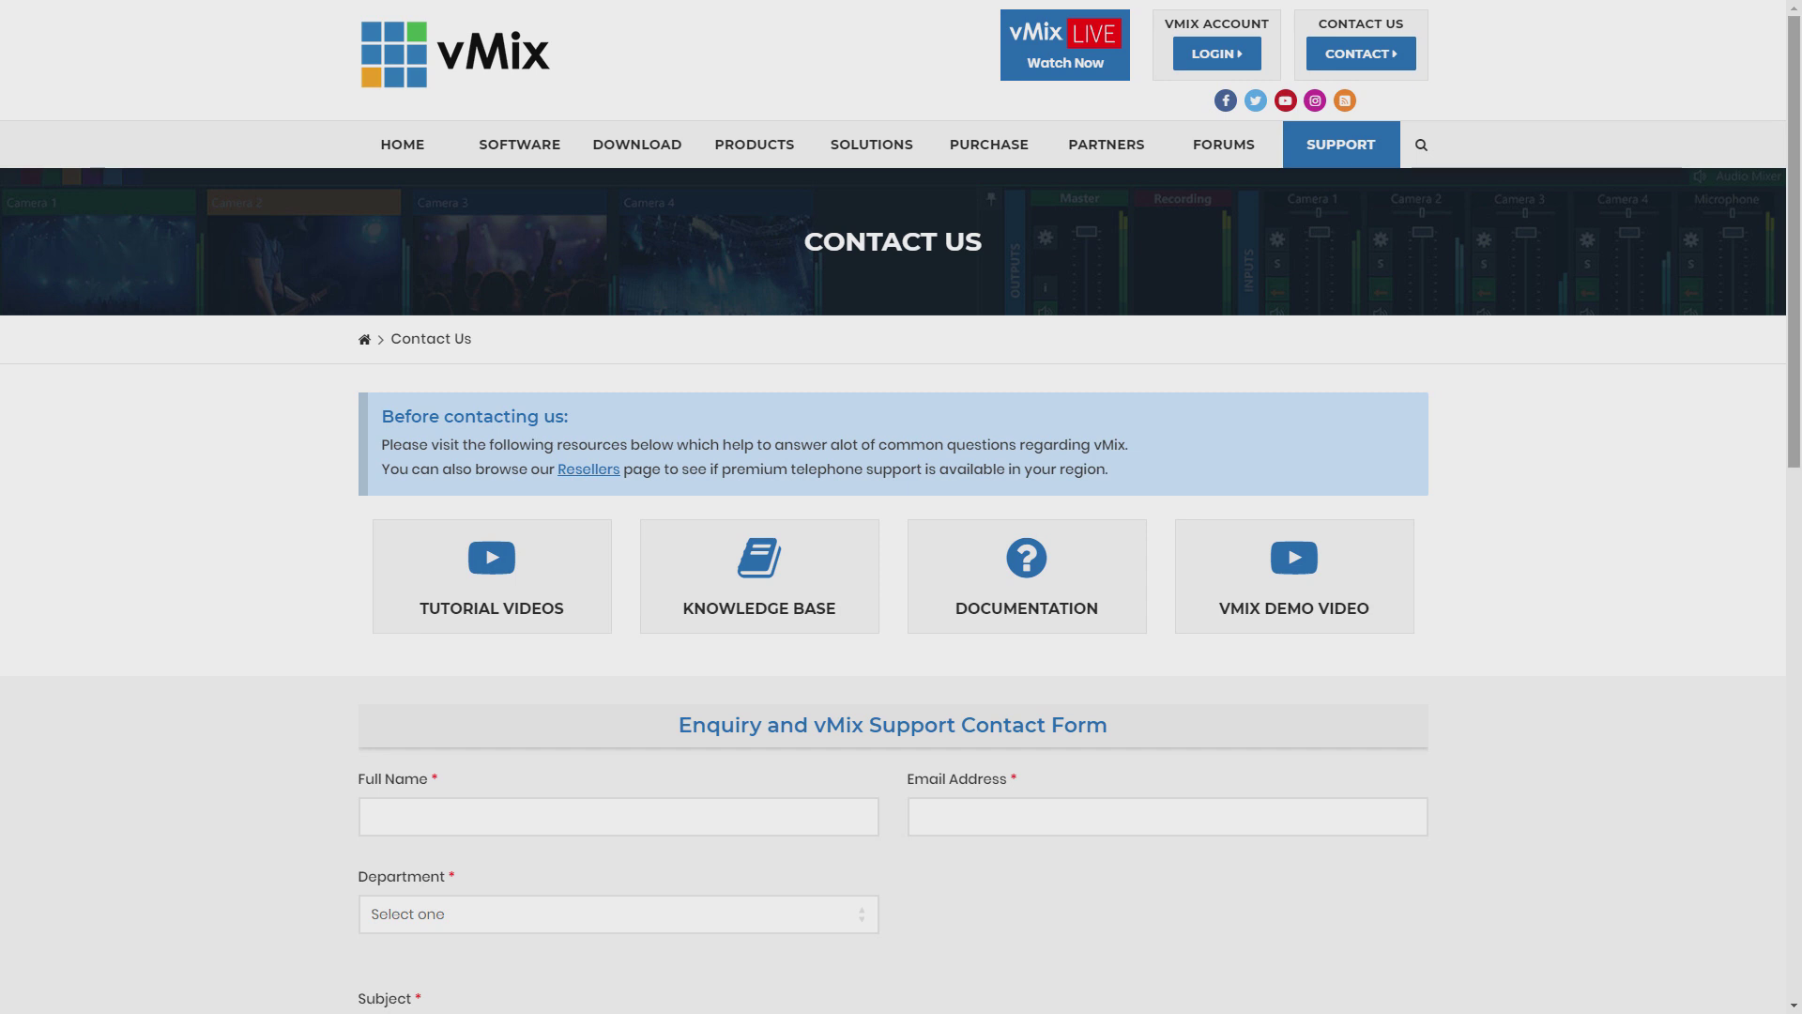
scroll(901, 507, "down", 2)
left_click(893, 882)
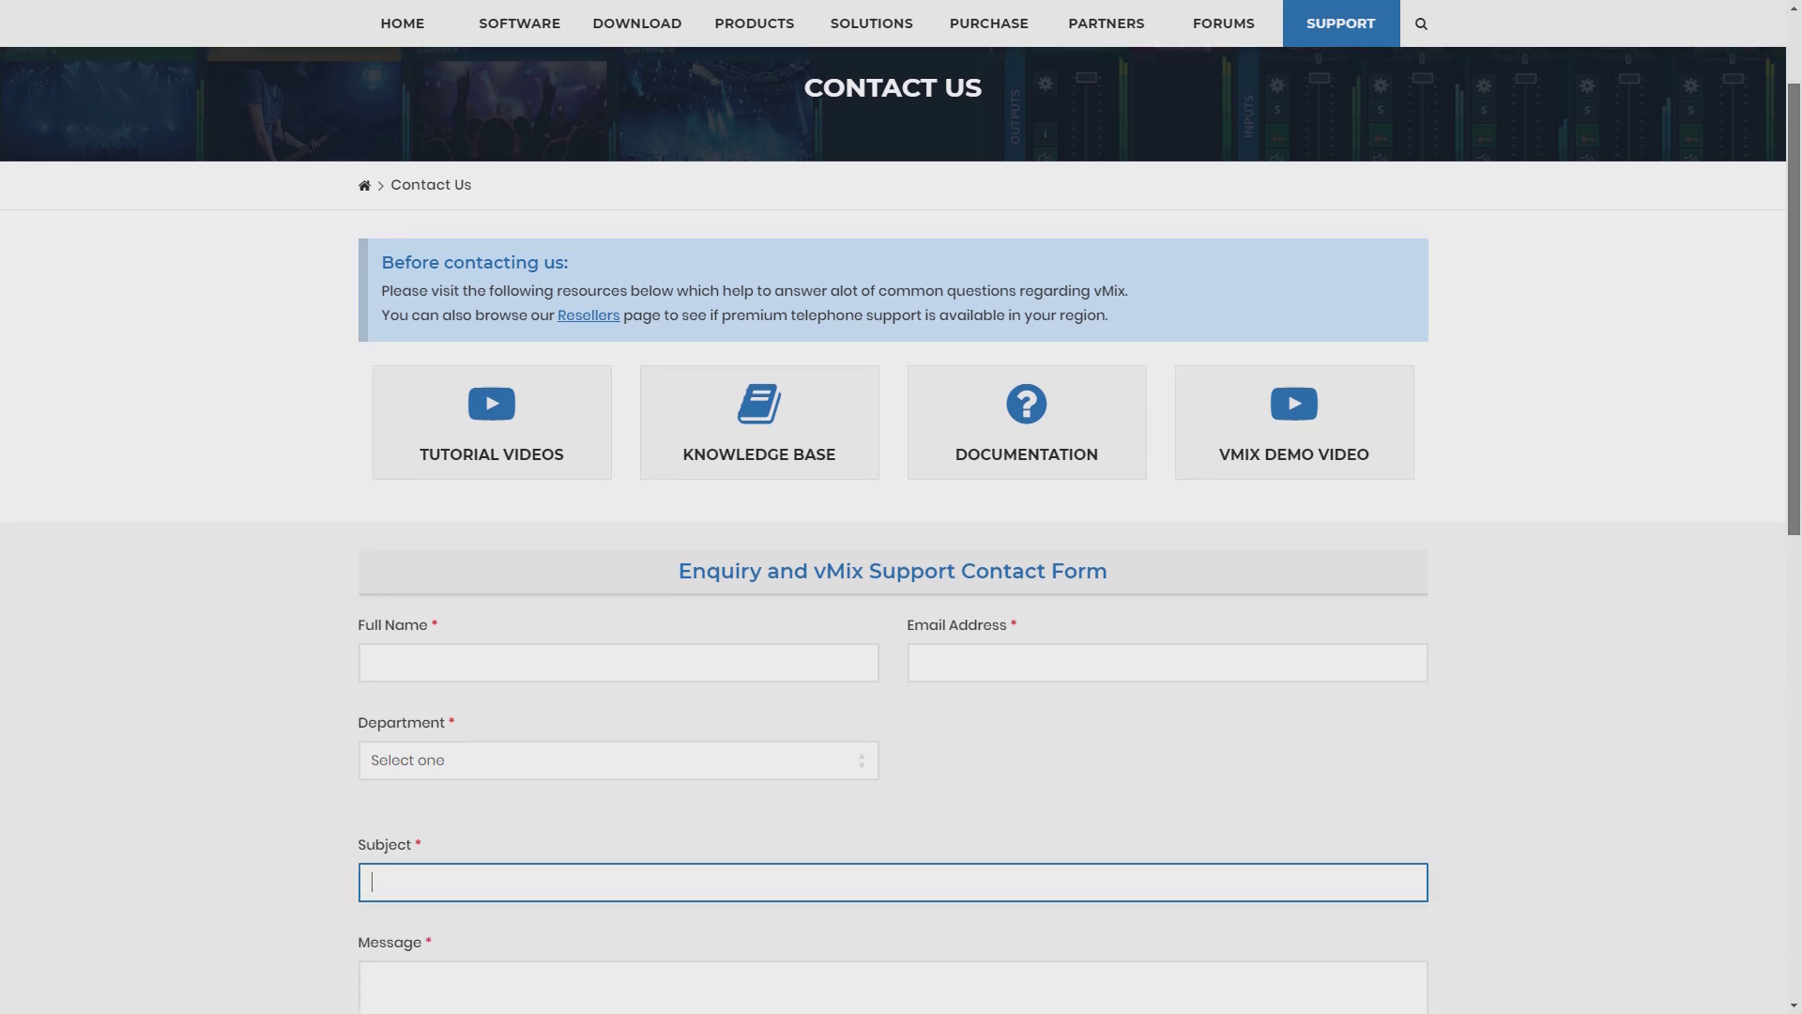